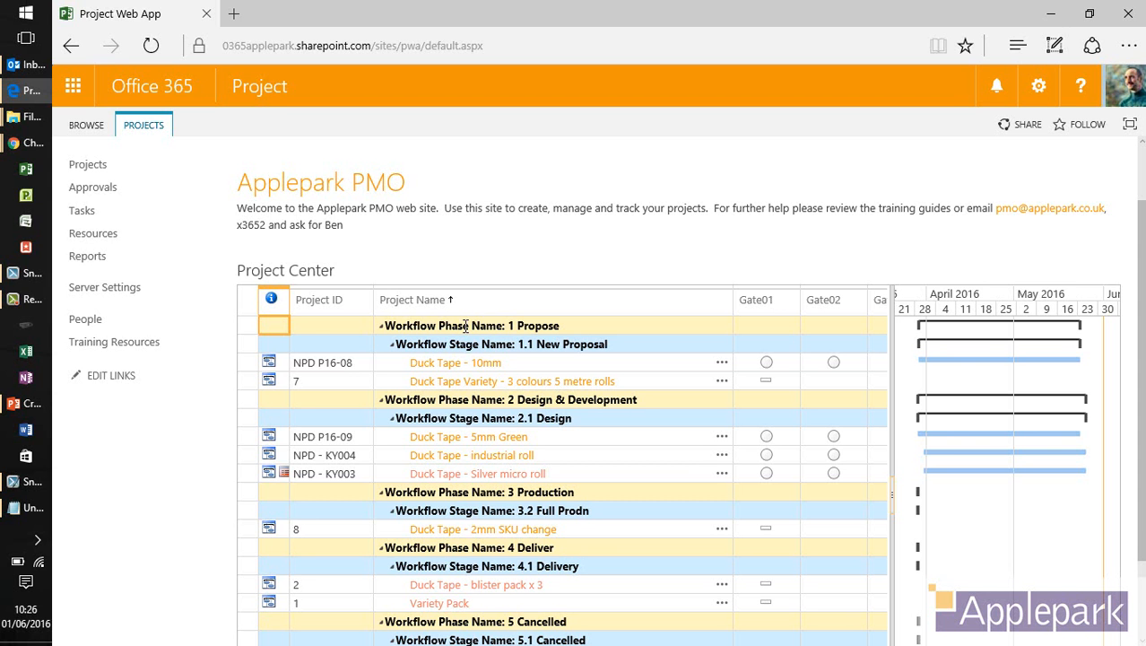
Show the list of project types available for creating a new project.
{"action": "left_click", "coordinate": [134, 130]}
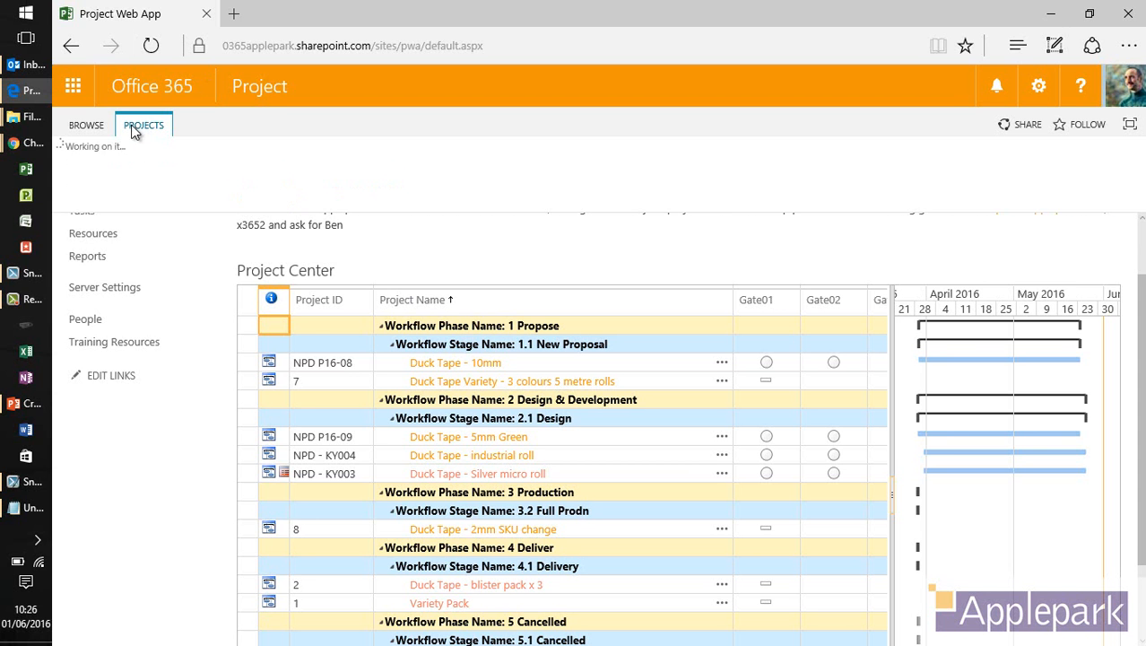
{"action": "left_click", "coordinate": [73, 168]}
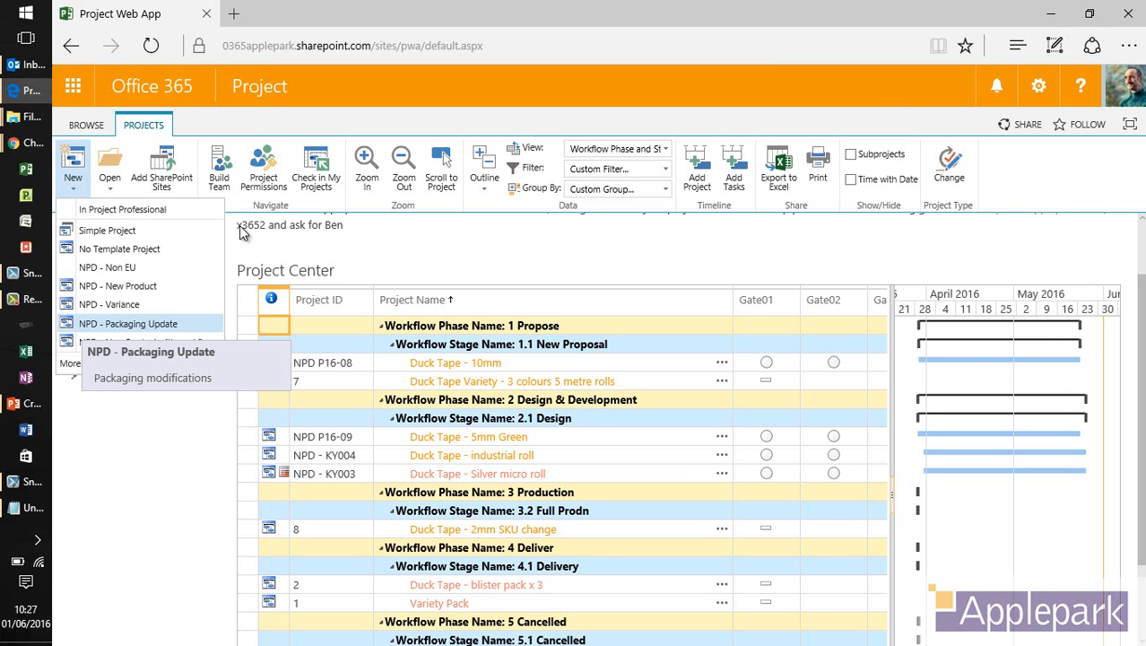
Open Enterprise Custom Fields and Lookup Tables from the PWA Settings and review the list of custom fields.
{"action": "left_click", "coordinate": [1039, 86]}
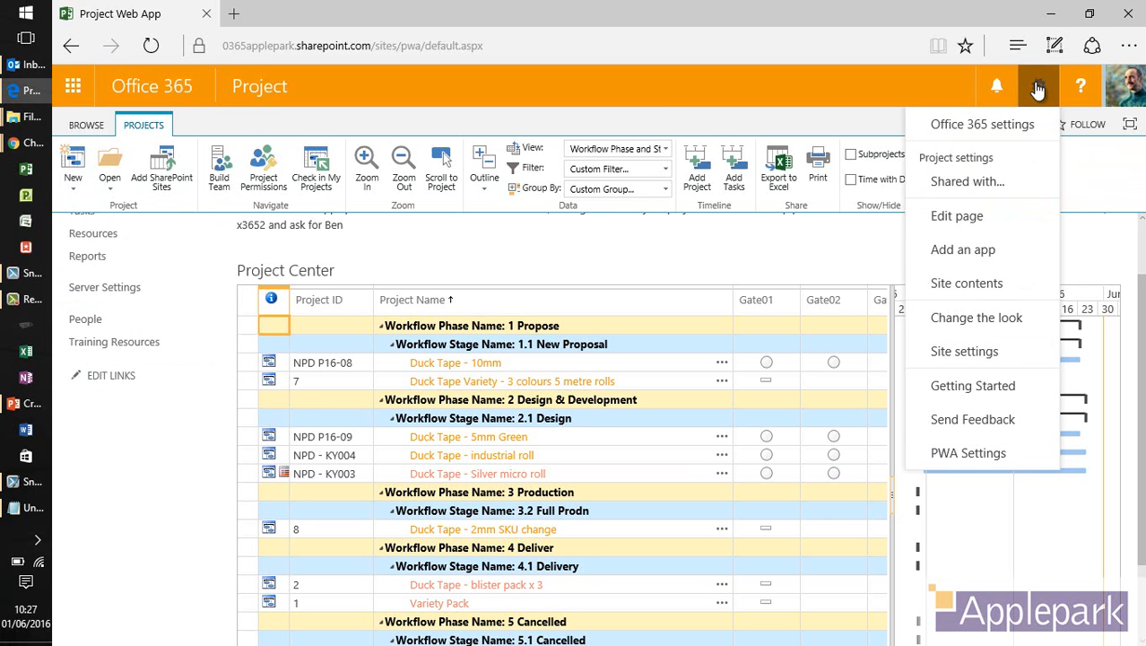
{"action": "left_click", "coordinate": [933, 457]}
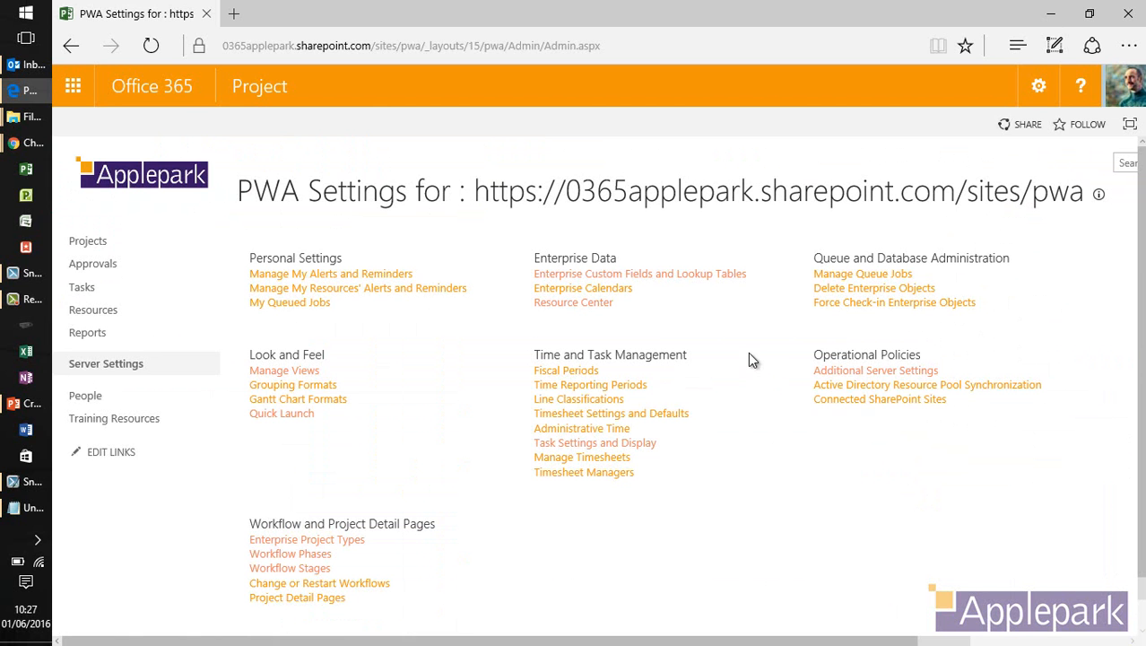
{"action": "left_click", "coordinate": [669, 274]}
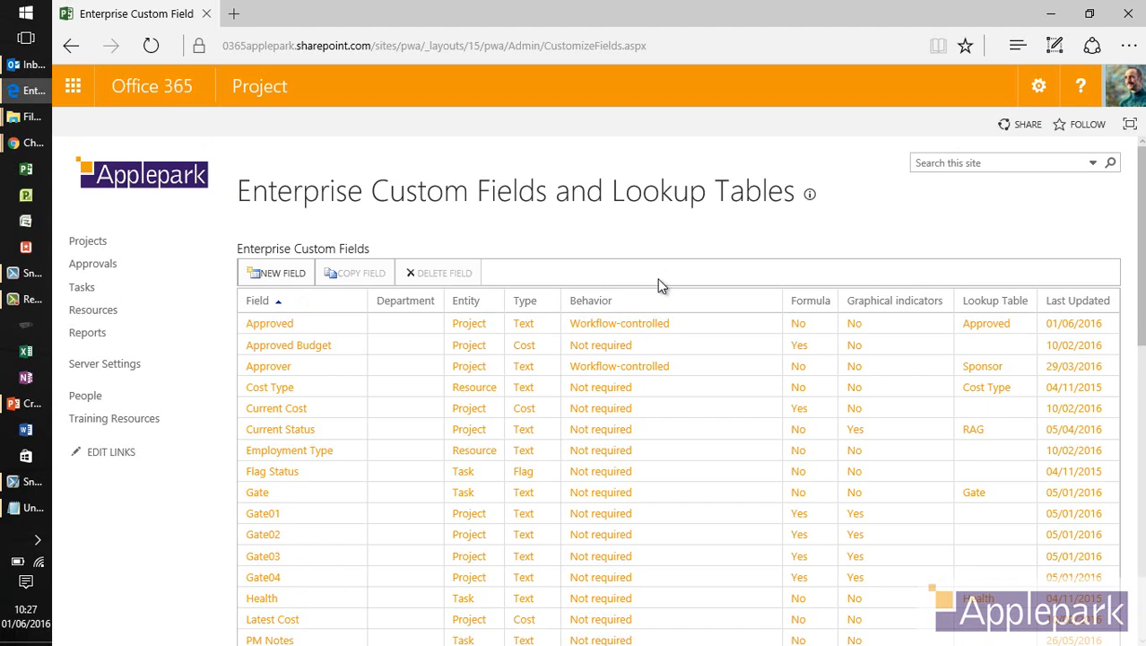
{"action": "scroll", "coordinate": [679, 321], "scroll_direction": "down", "scroll_amount": 2}
{"action": "scroll", "coordinate": [679, 327], "scroll_direction": "down", "scroll_amount": 1}
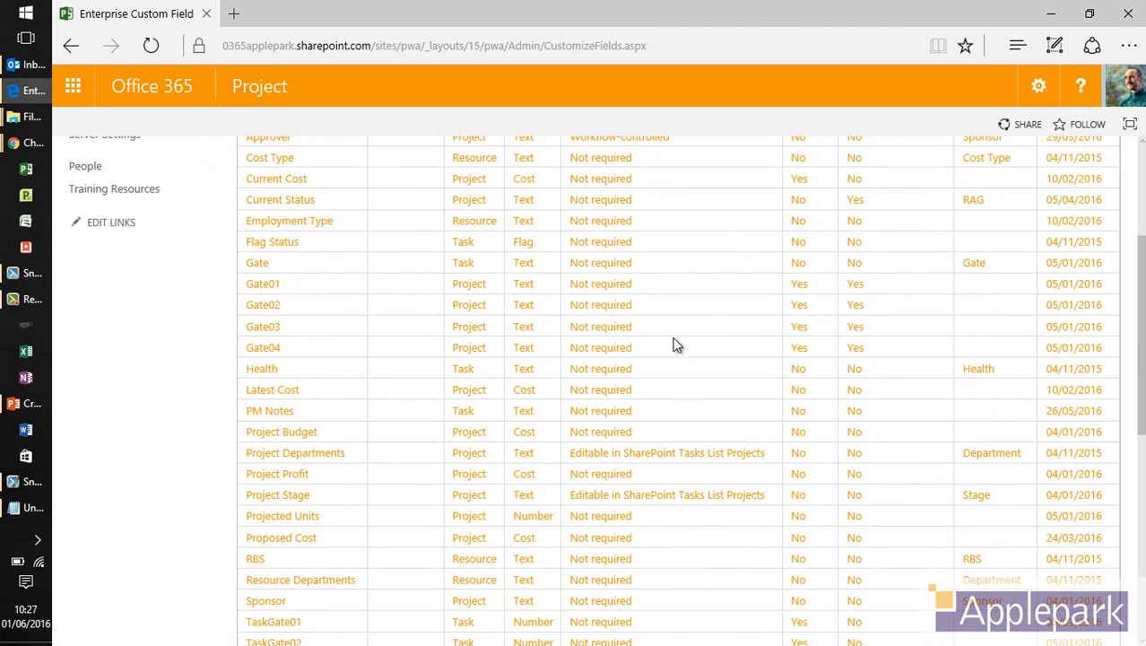
{"action": "scroll", "coordinate": [392, 491], "scroll_direction": "down", "scroll_amount": 3}
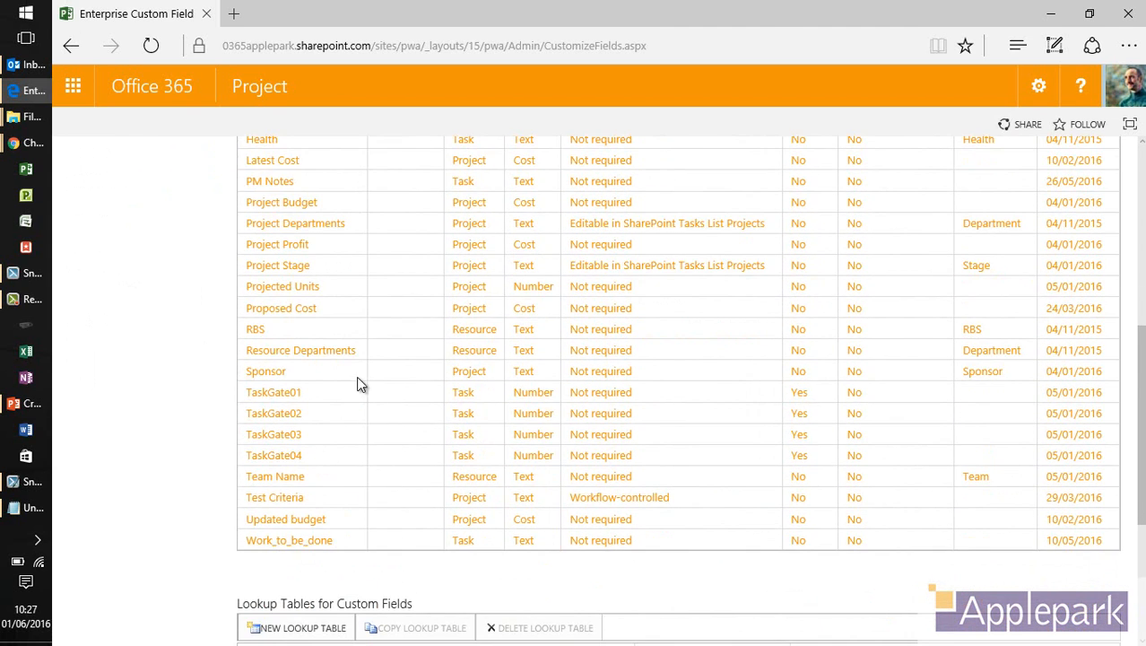
{"action": "scroll", "coordinate": [357, 384], "scroll_direction": "up", "scroll_amount": 4}
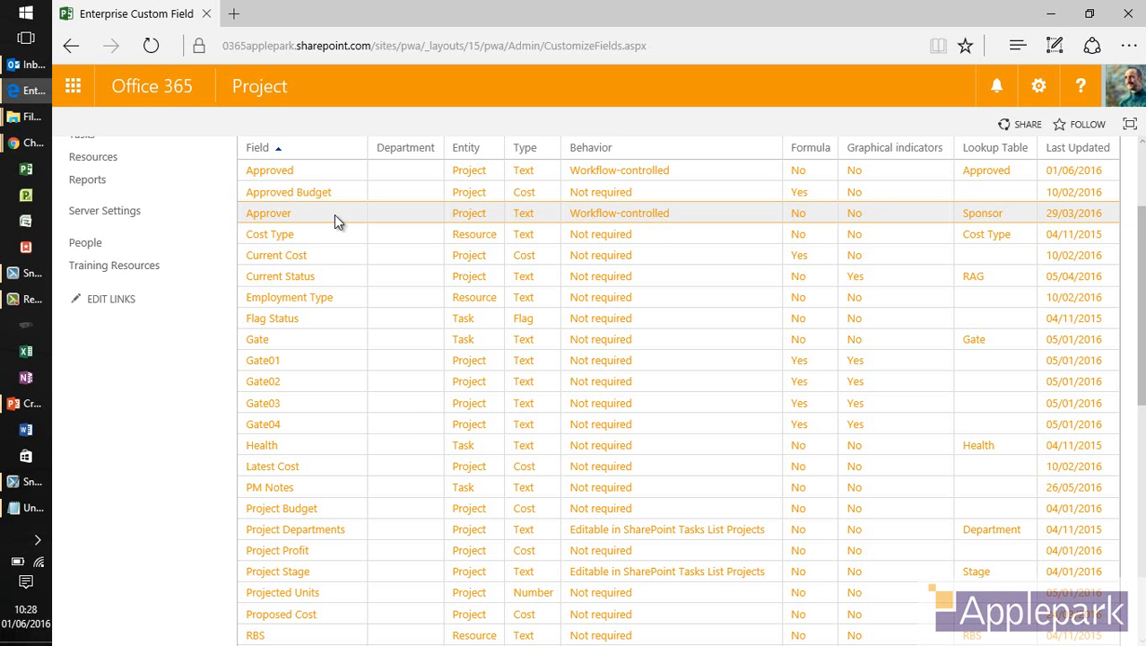
Examine the values in the Sponsor lookup table and leave it without saving.
{"action": "scroll", "coordinate": [389, 434], "scroll_direction": "down", "scroll_amount": 6}
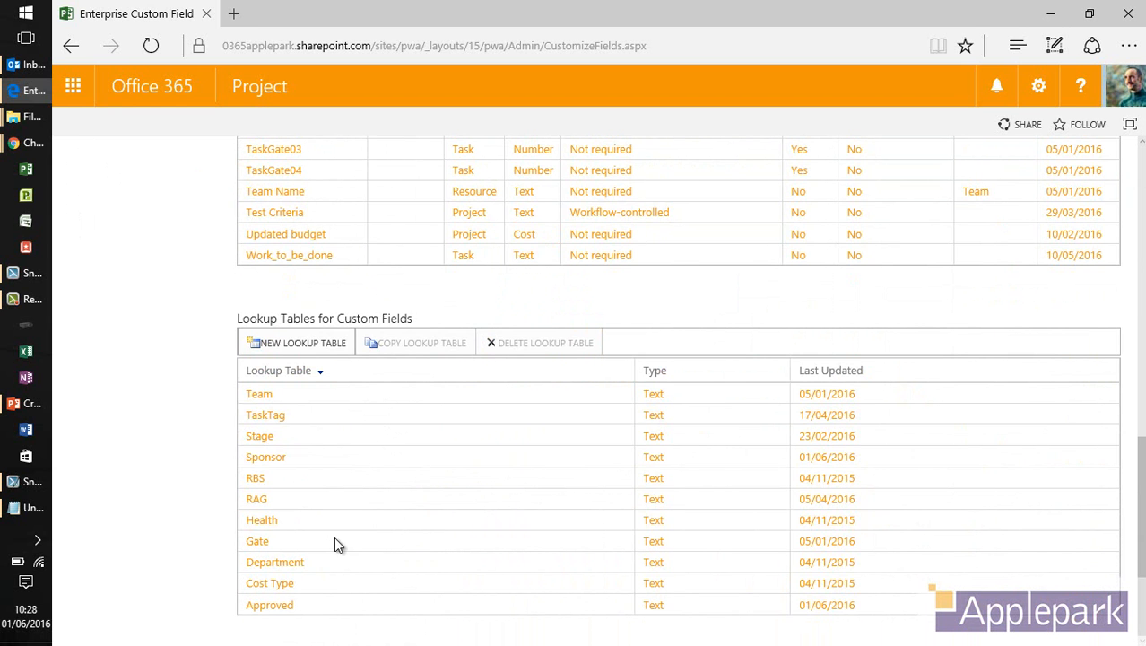
{"action": "left_click", "coordinate": [264, 458]}
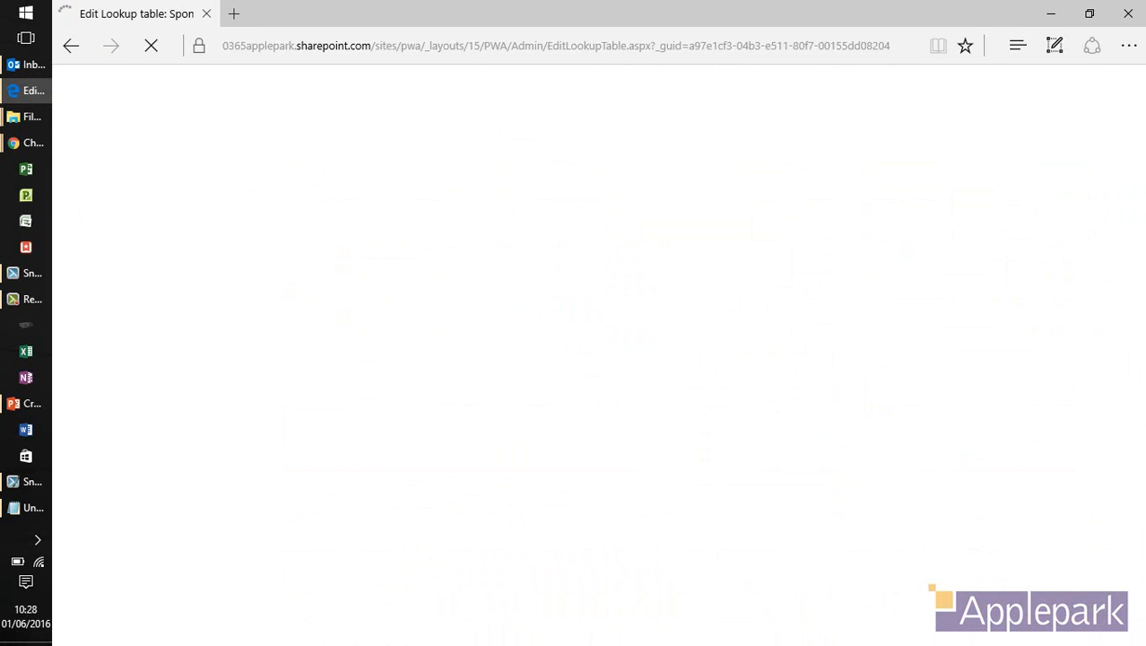
{"action": "left_click_drag", "start_coordinate": [1143, 309], "coordinate": [1142, 503]}
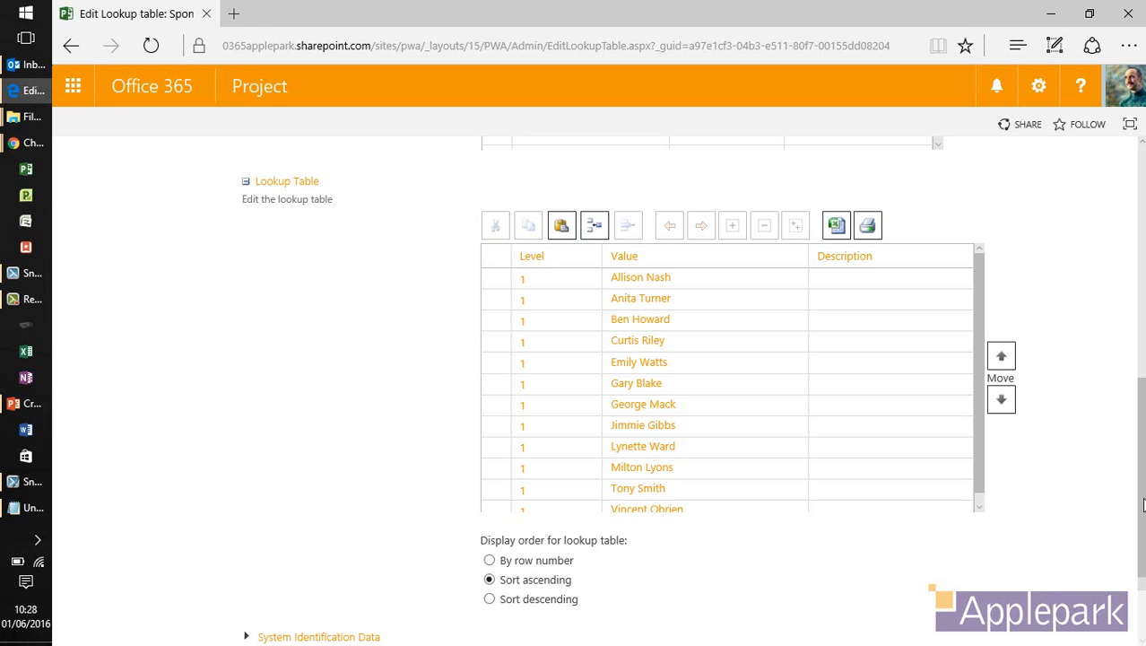
{"action": "scroll", "coordinate": [1143, 502], "scroll_direction": "up", "scroll_amount": 10}
{"action": "left_click", "coordinate": [1100, 278]}
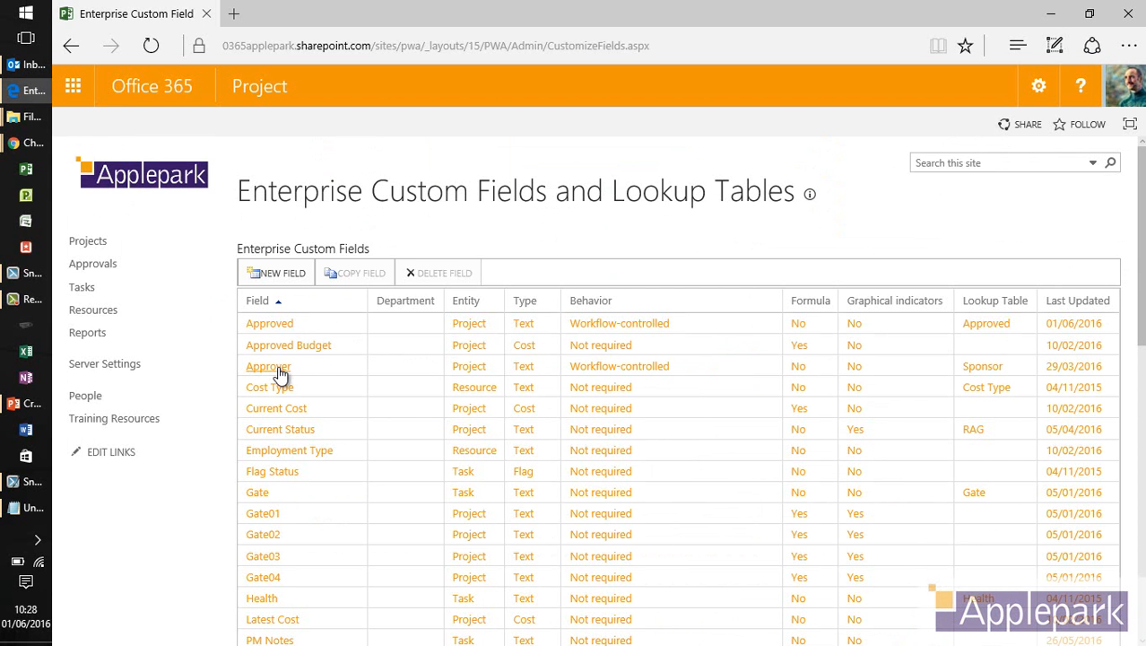
Examine the Approver field's lookup table and workflow-controlled behavior settings, and leave without saving.
{"action": "left_click", "coordinate": [278, 368]}
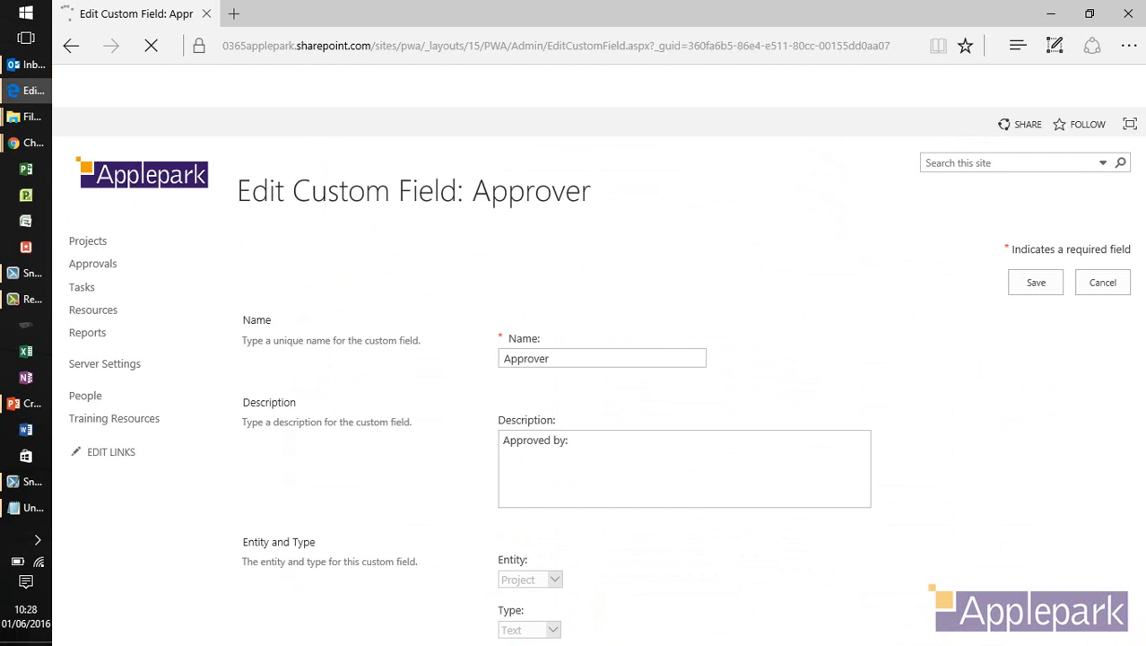
{"action": "left_click_drag", "start_coordinate": [1143, 304], "coordinate": [1128, 503]}
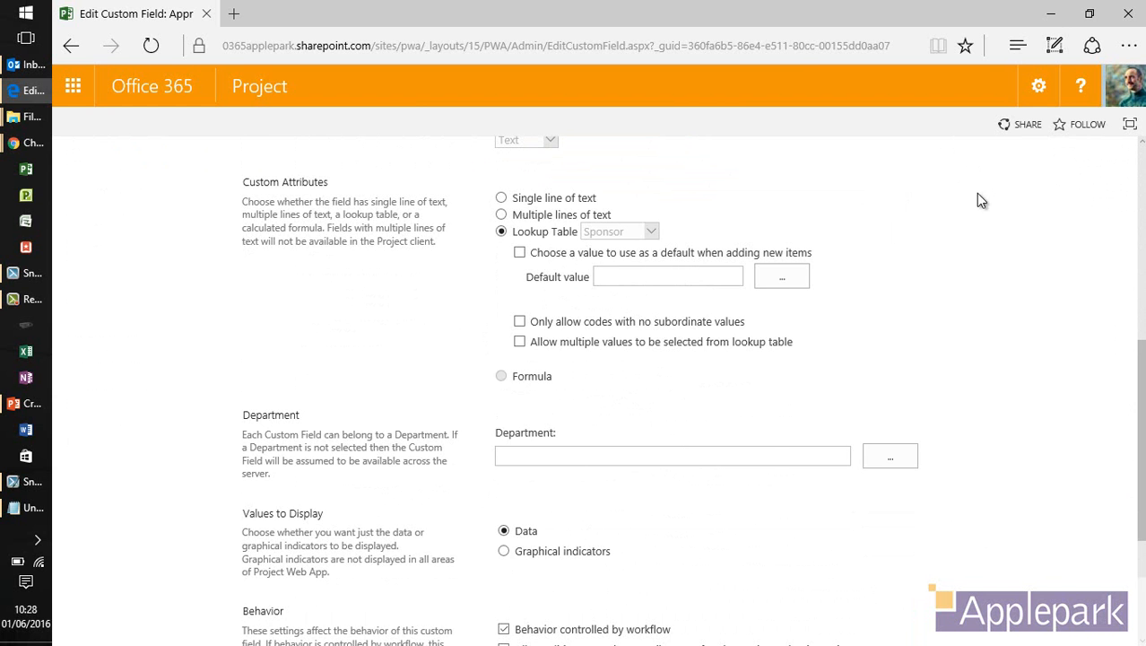
{"action": "scroll", "coordinate": [764, 447], "scroll_direction": "down", "scroll_amount": 3}
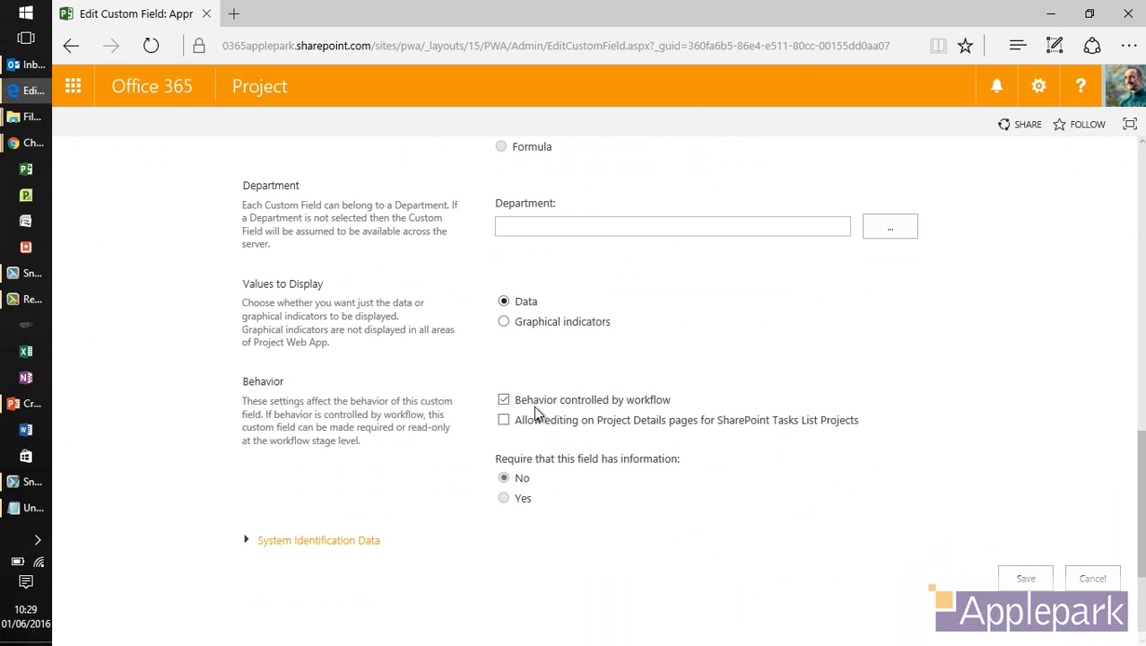
{"action": "left_click", "coordinate": [1091, 581]}
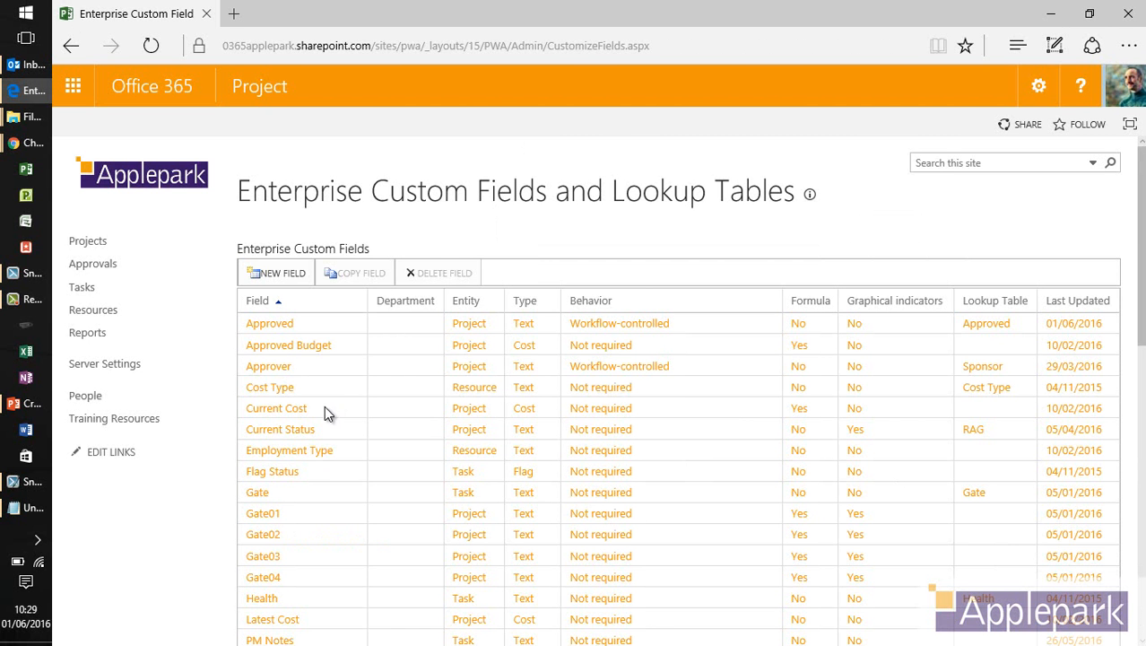
Look through the custom fields list for the workflow-controlled fields, including Test Criteria and Approved.
{"action": "scroll", "coordinate": [326, 413], "scroll_direction": "down", "scroll_amount": 1}
{"action": "scroll", "coordinate": [321, 414], "scroll_direction": "down", "scroll_amount": 4}
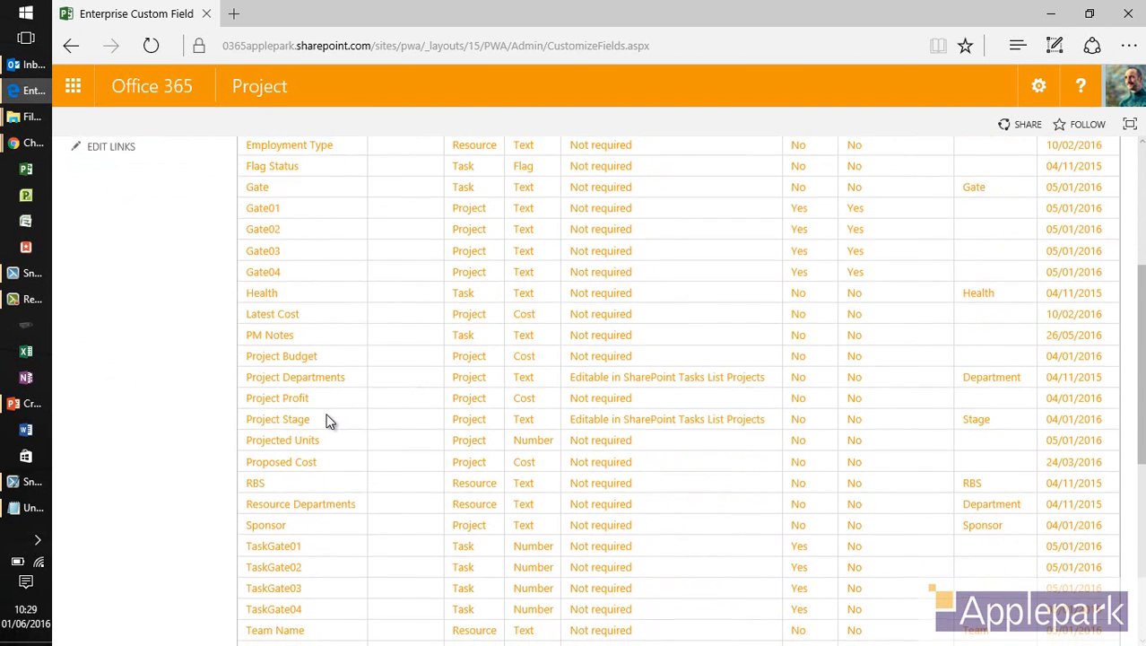
{"action": "scroll", "coordinate": [311, 496], "scroll_direction": "down", "scroll_amount": 1}
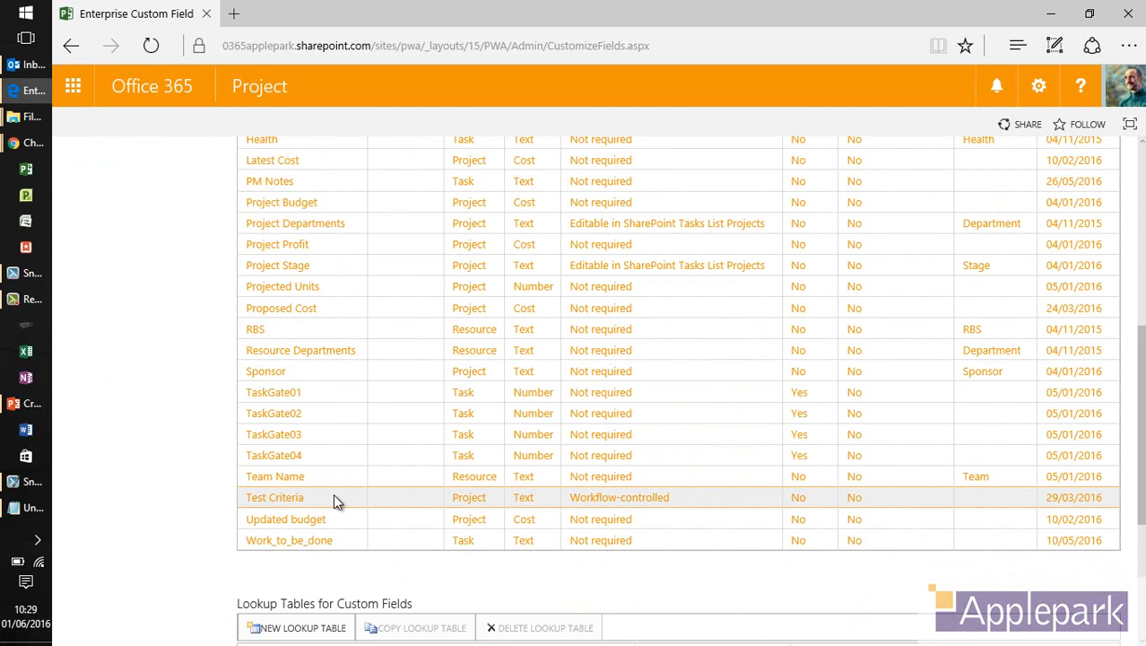
{"action": "scroll", "coordinate": [330, 499], "scroll_direction": "up", "scroll_amount": 5}
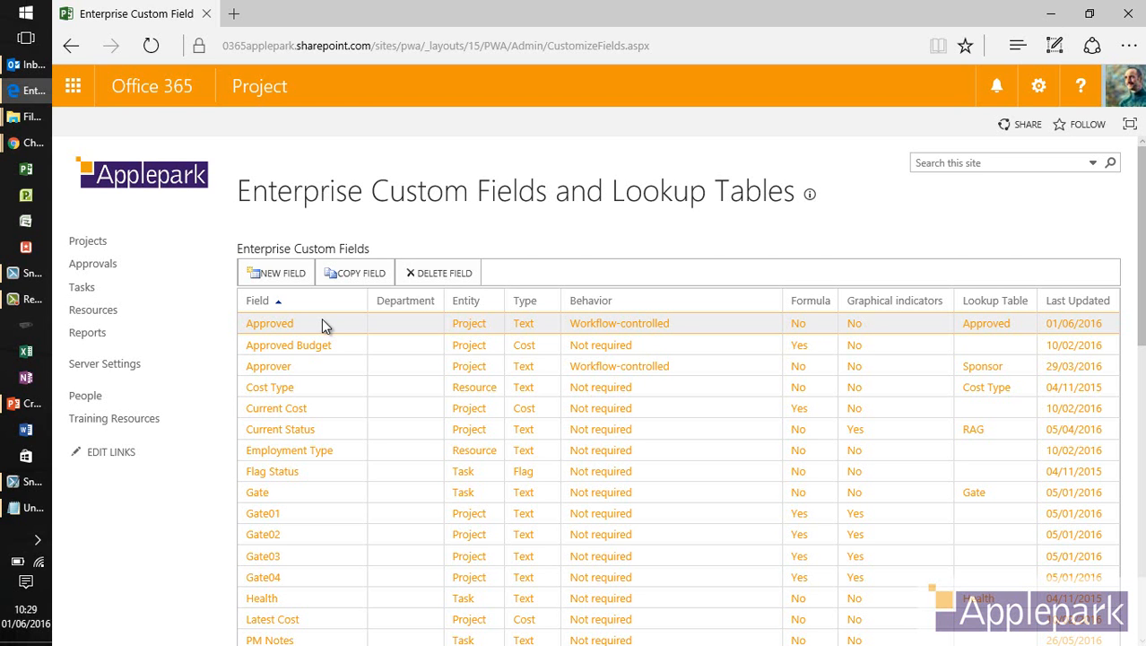
Open the Project Detail Pages library from the server settings and view the Design Data page.
{"action": "left_click", "coordinate": [148, 373]}
{"action": "scroll", "coordinate": [434, 445], "scroll_direction": "down", "scroll_amount": 1}
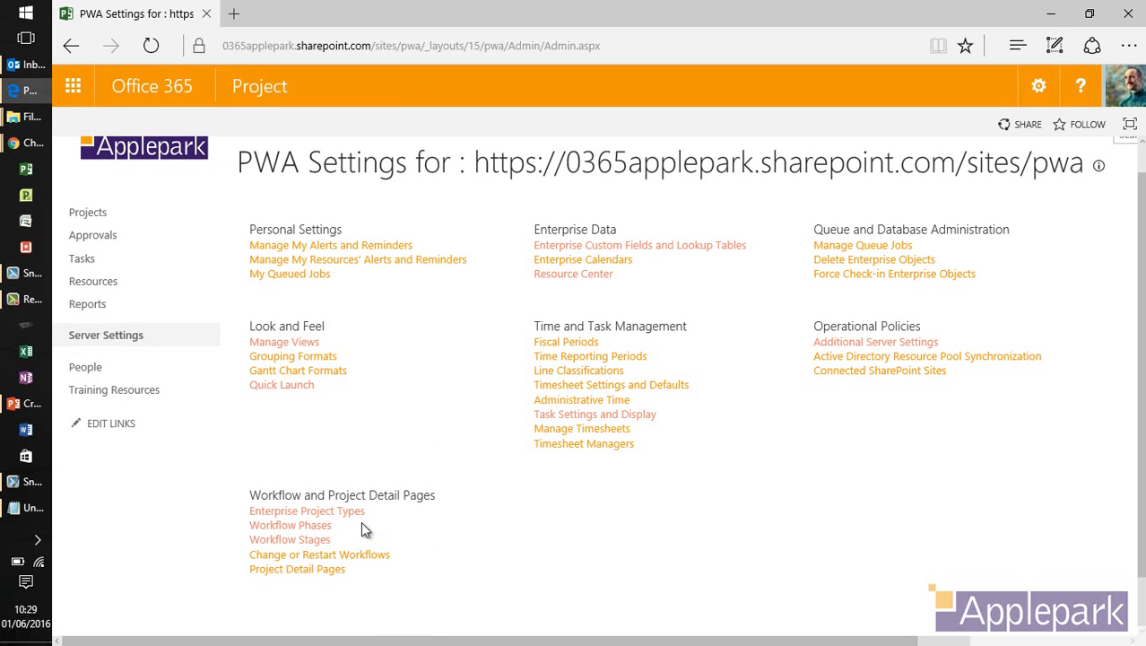
{"action": "left_click", "coordinate": [334, 571]}
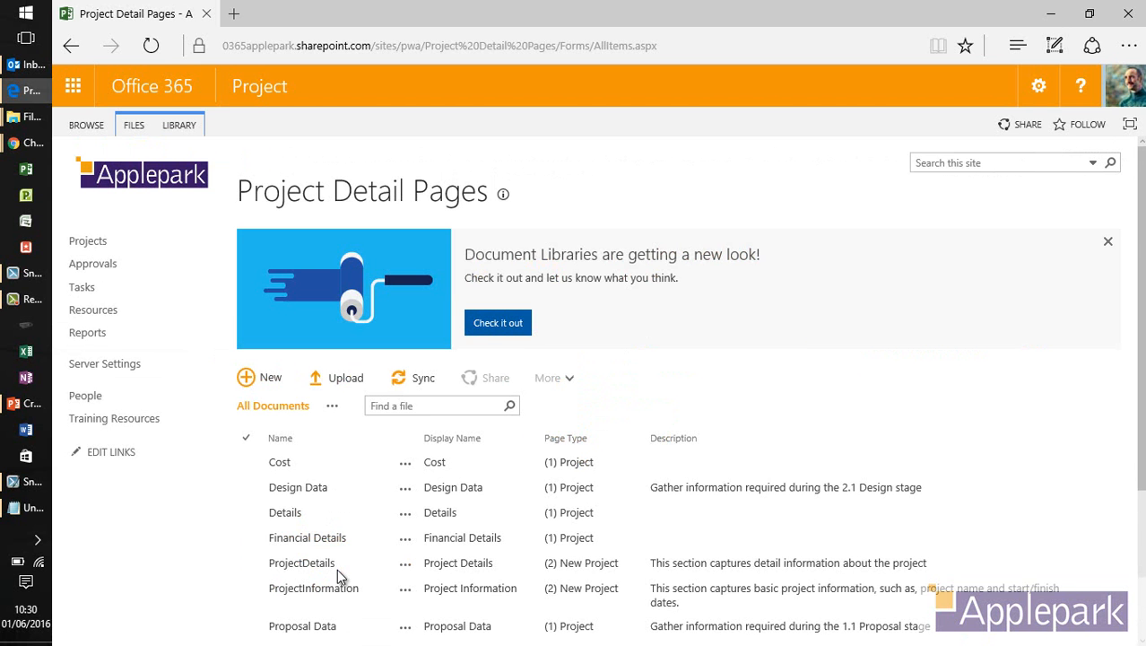
{"action": "scroll", "coordinate": [330, 571], "scroll_direction": "down", "scroll_amount": 3}
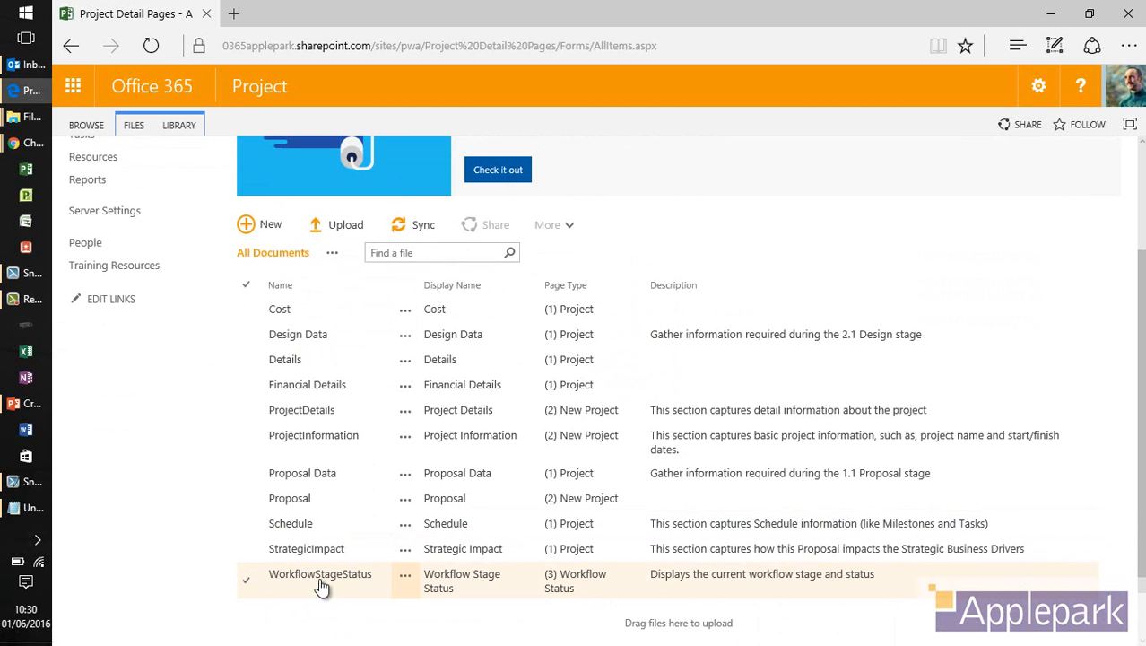
{"action": "left_click", "coordinate": [293, 339]}
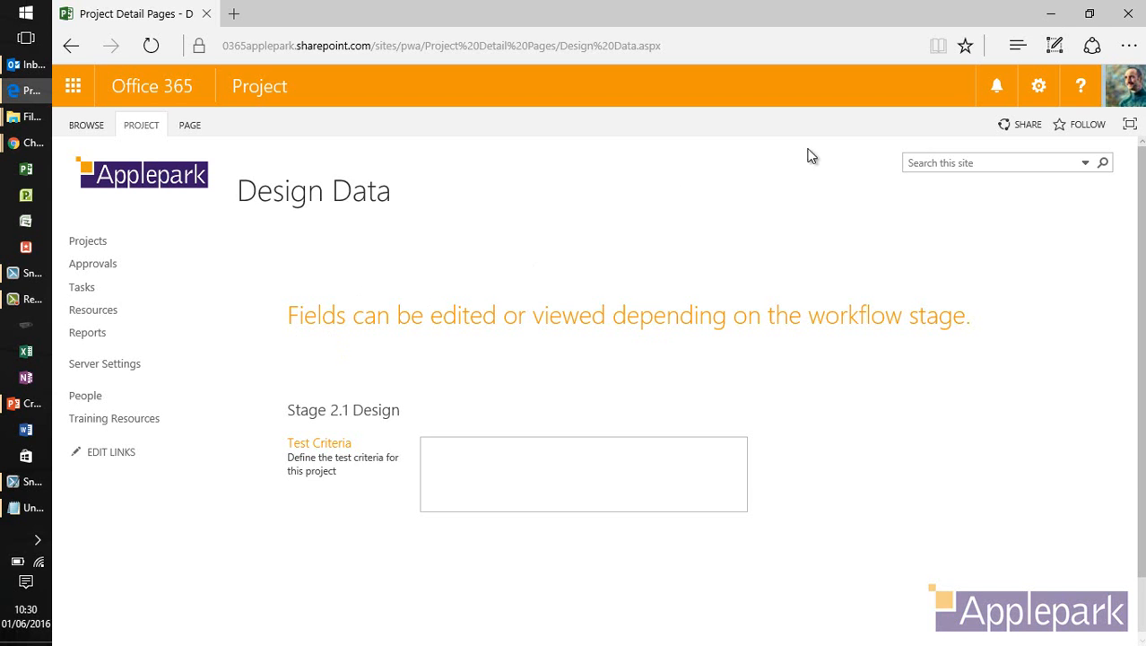
Return to the server settings and open the list of workflow phases for review.
{"action": "left_click", "coordinate": [123, 364]}
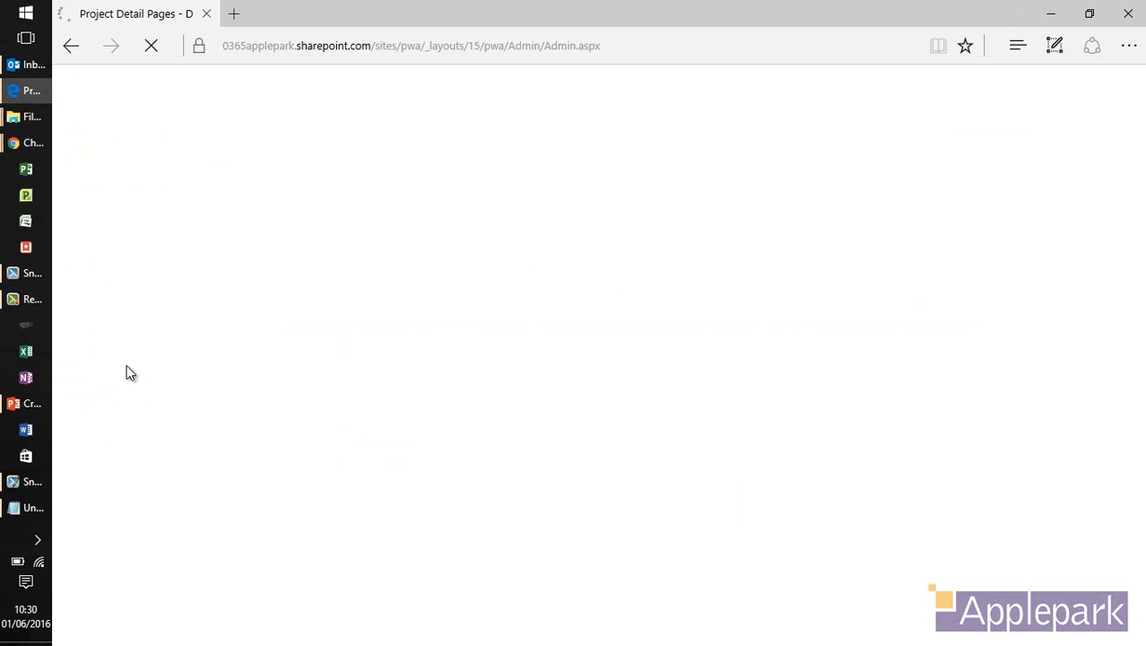
{"action": "scroll", "coordinate": [482, 574], "scroll_direction": "down", "scroll_amount": 1}
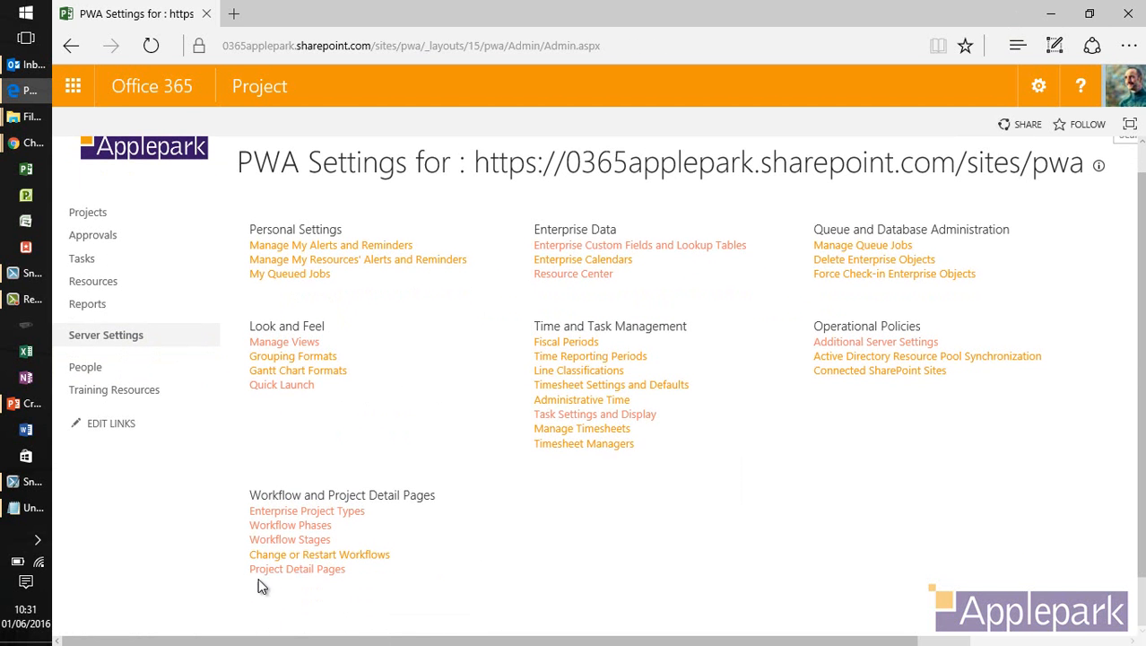
{"action": "left_click", "coordinate": [303, 540]}
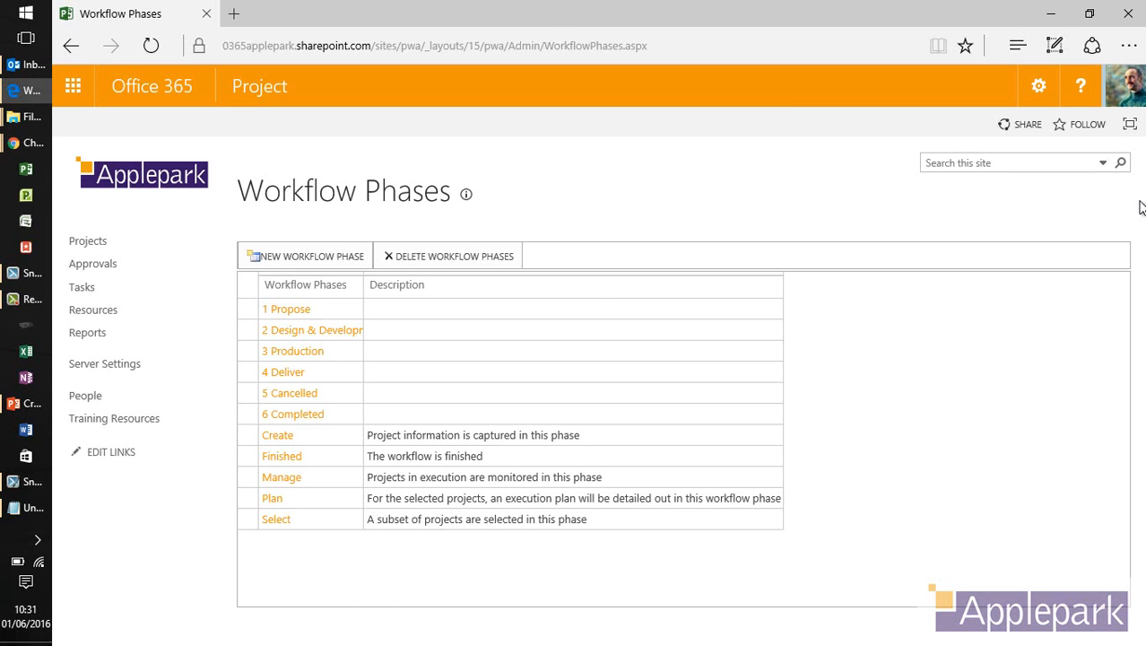
Go to login.microsoftonline.com in a new browser tab and open the Project site from the Office 365 portal.
{"action": "left_click", "coordinate": [91, 420]}
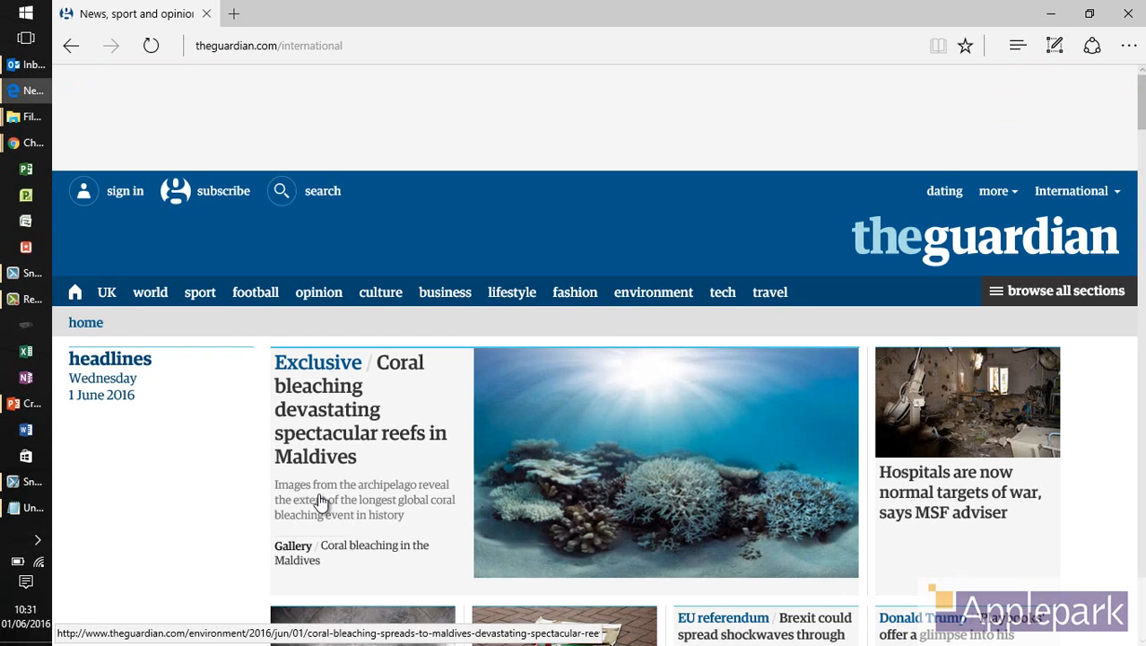
{"action": "left_click", "coordinate": [233, 15]}
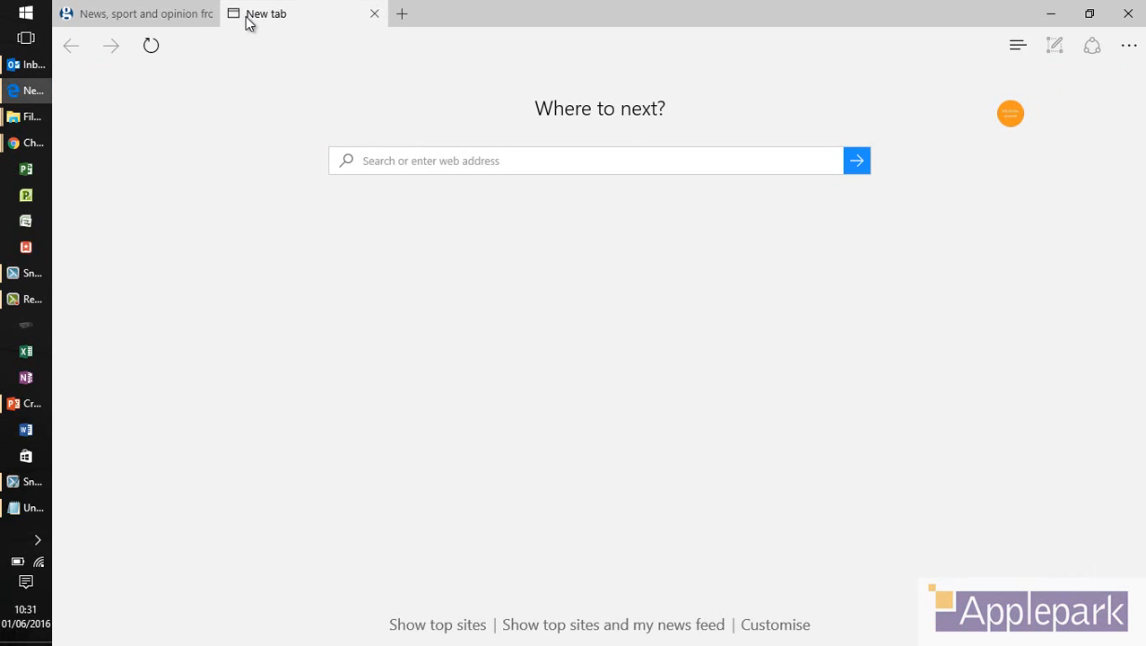
{"action": "type", "text": "log"}
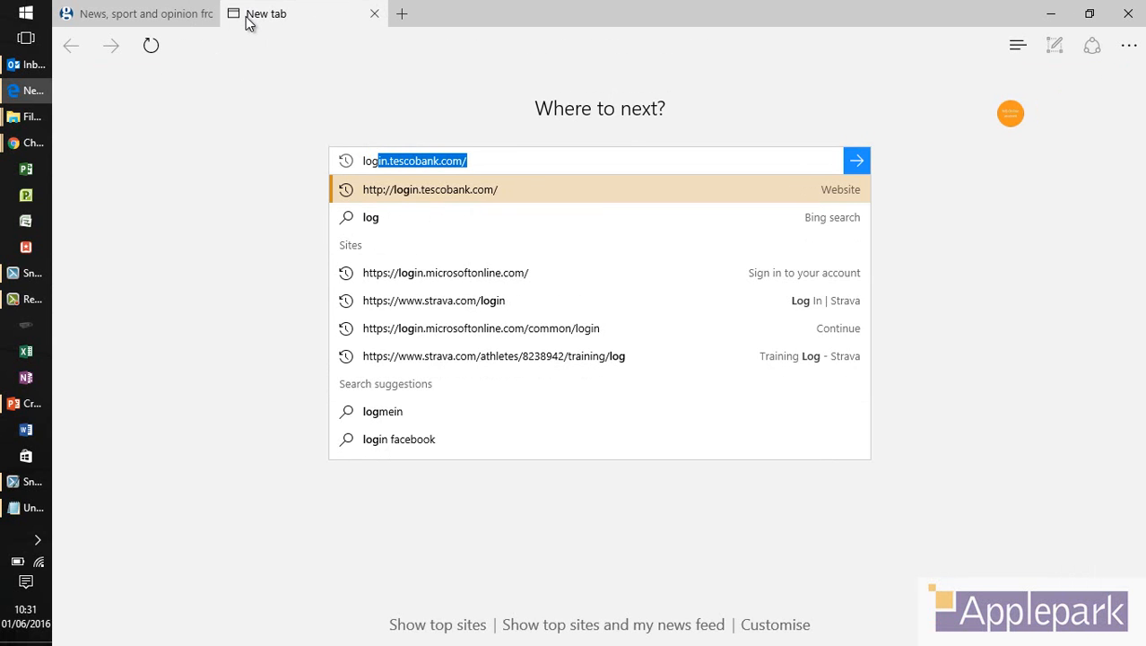
{"action": "type", "text": "in"}
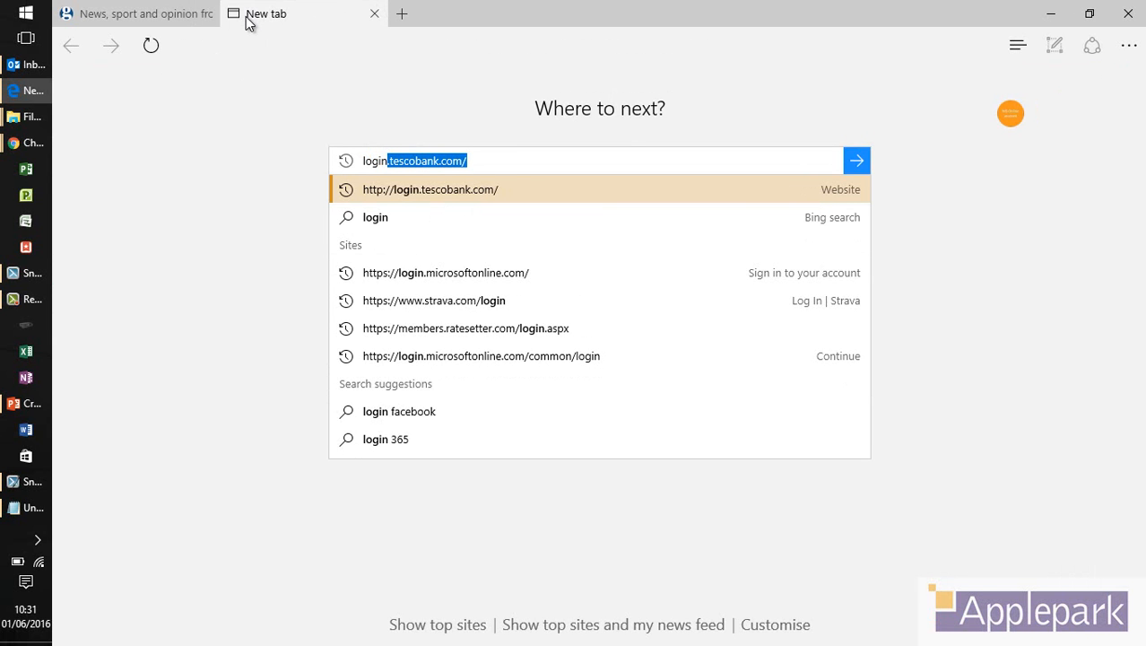
{"action": "type", "text": ".mi"}
{"action": "key", "text": "Return"}
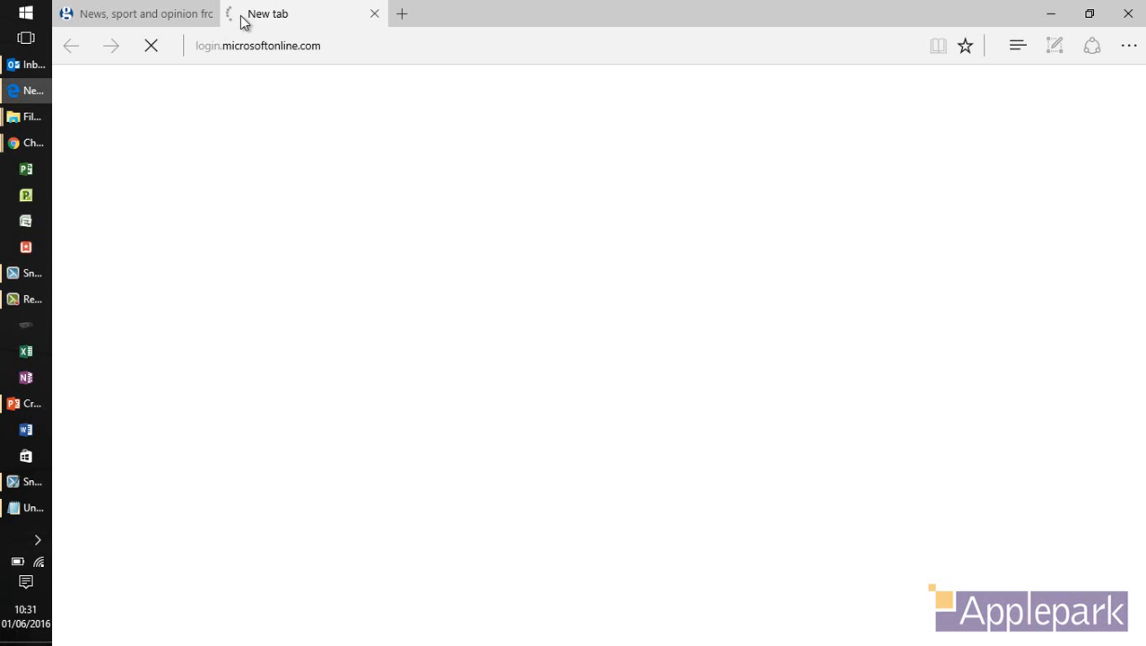
{"action": "mouse_move", "coordinate": [203, 21]}
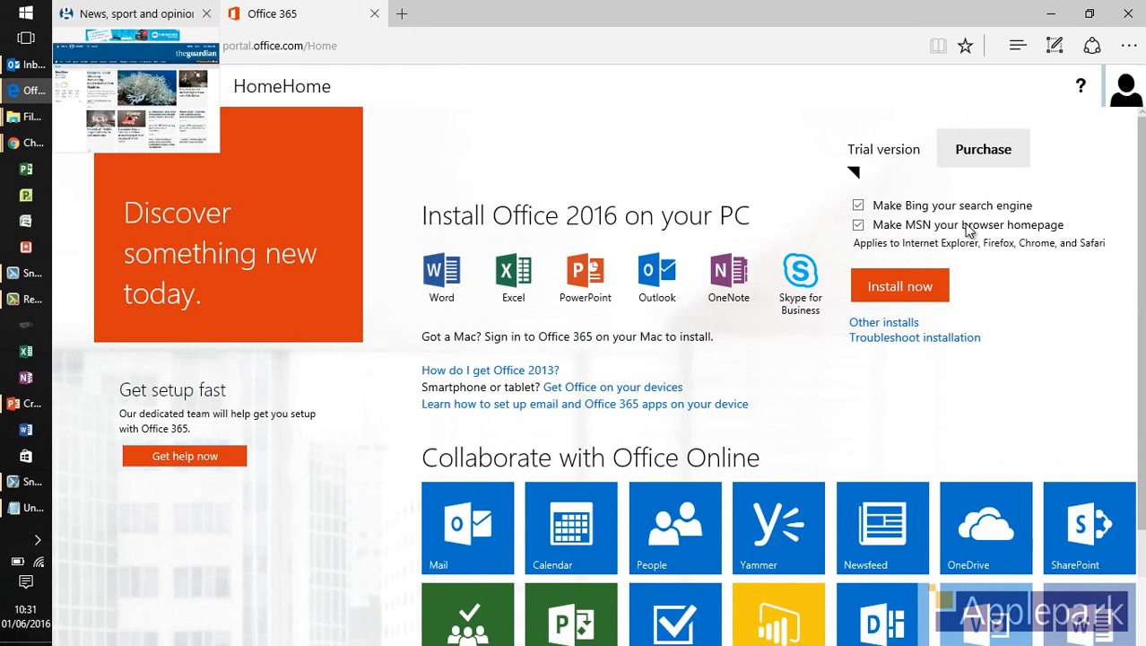
{"action": "scroll", "coordinate": [617, 432], "scroll_direction": "down", "scroll_amount": 3}
{"action": "left_click", "coordinate": [599, 398]}
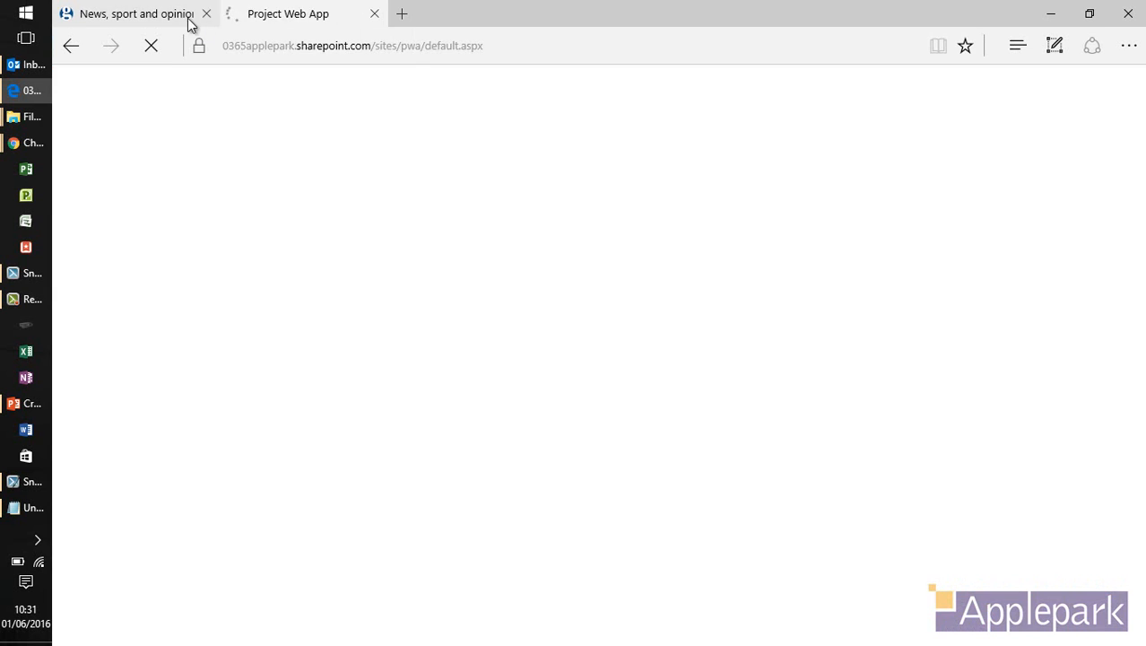
Close the Guardian news tab and bring the Project Center list into view.
{"action": "left_click", "coordinate": [189, 20]}
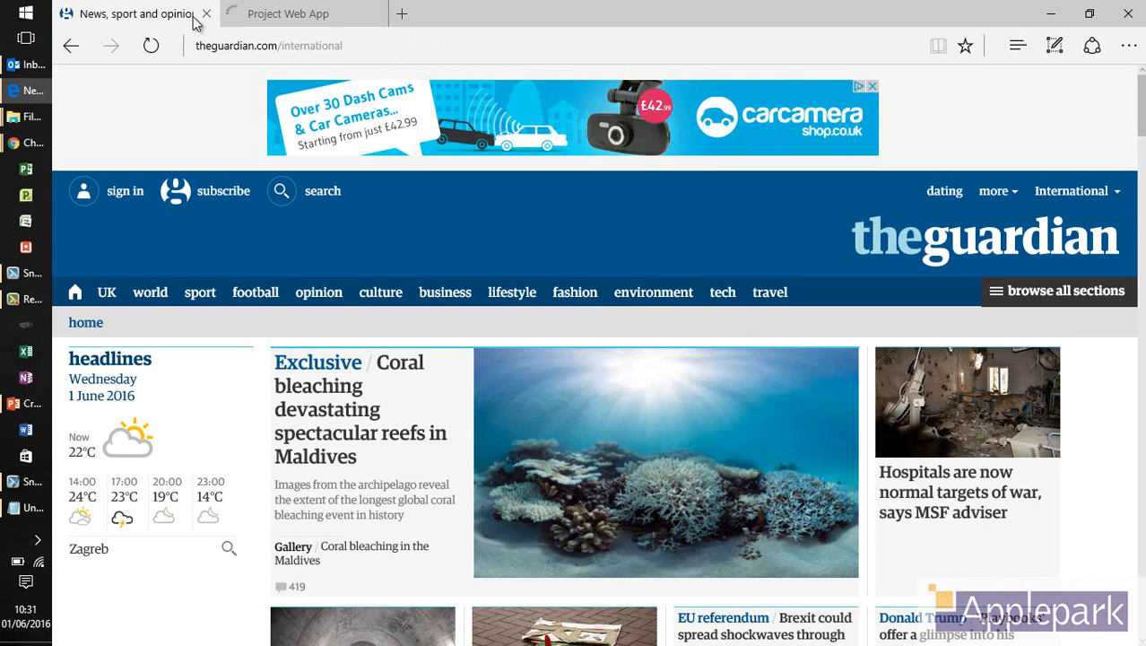
{"action": "left_click", "coordinate": [205, 14]}
{"action": "scroll", "coordinate": [383, 227], "scroll_direction": "down", "scroll_amount": 1}
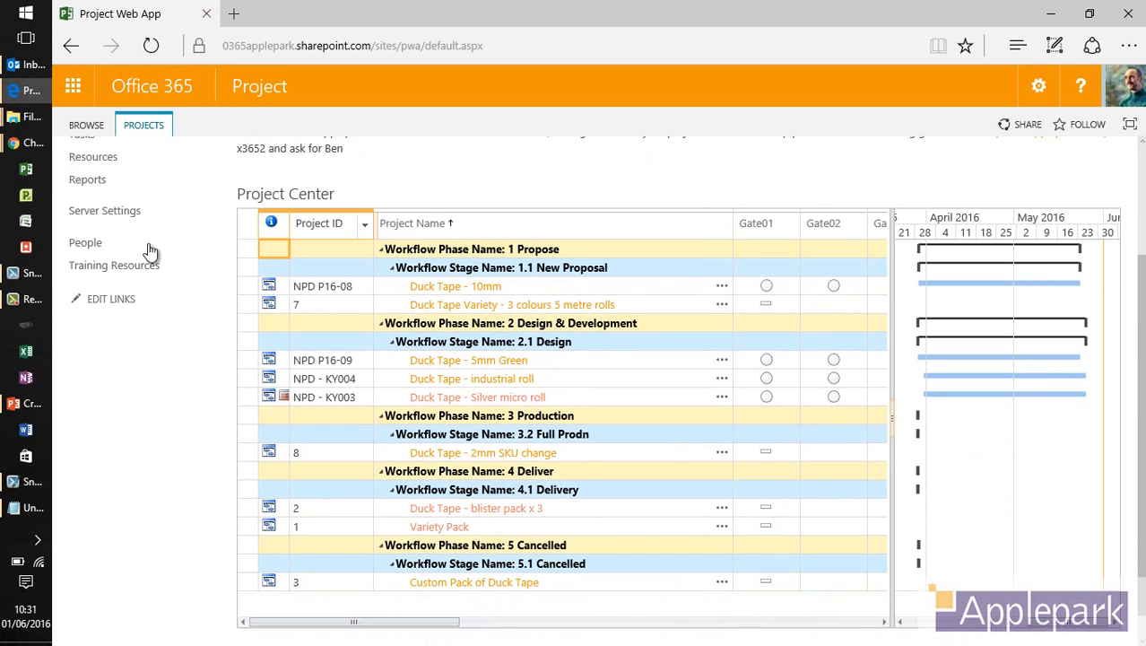
Open the workflow stages list from the server settings and show its content in focus mode.
{"action": "left_click", "coordinate": [119, 215]}
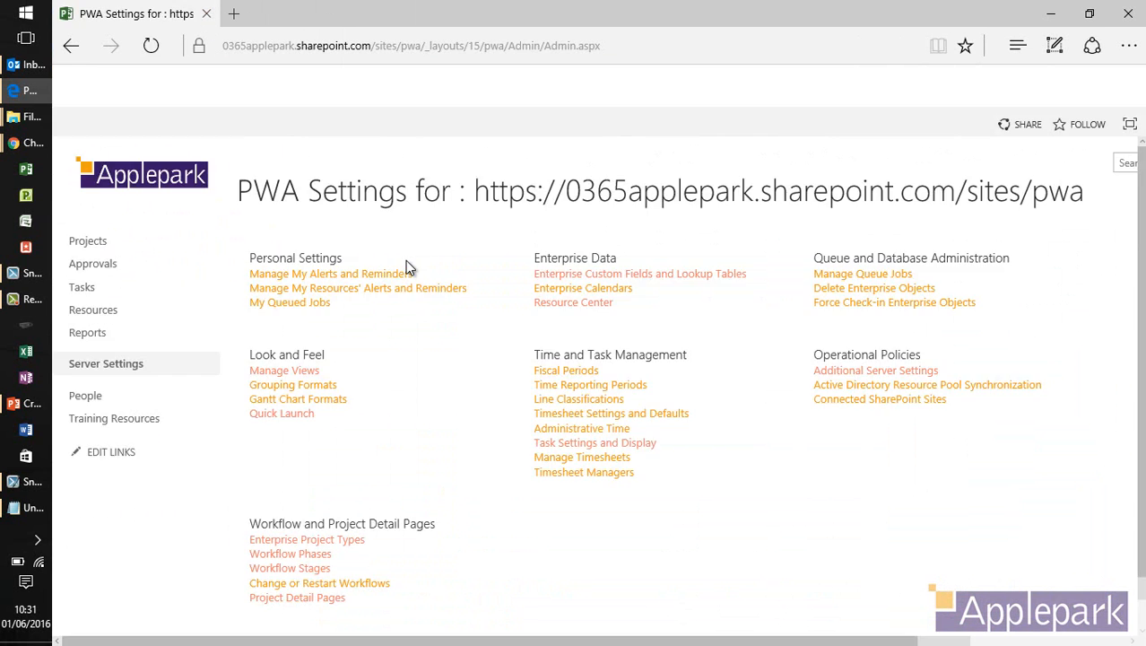
{"action": "scroll", "coordinate": [405, 274], "scroll_direction": "down", "scroll_amount": 1}
{"action": "left_click", "coordinate": [321, 540]}
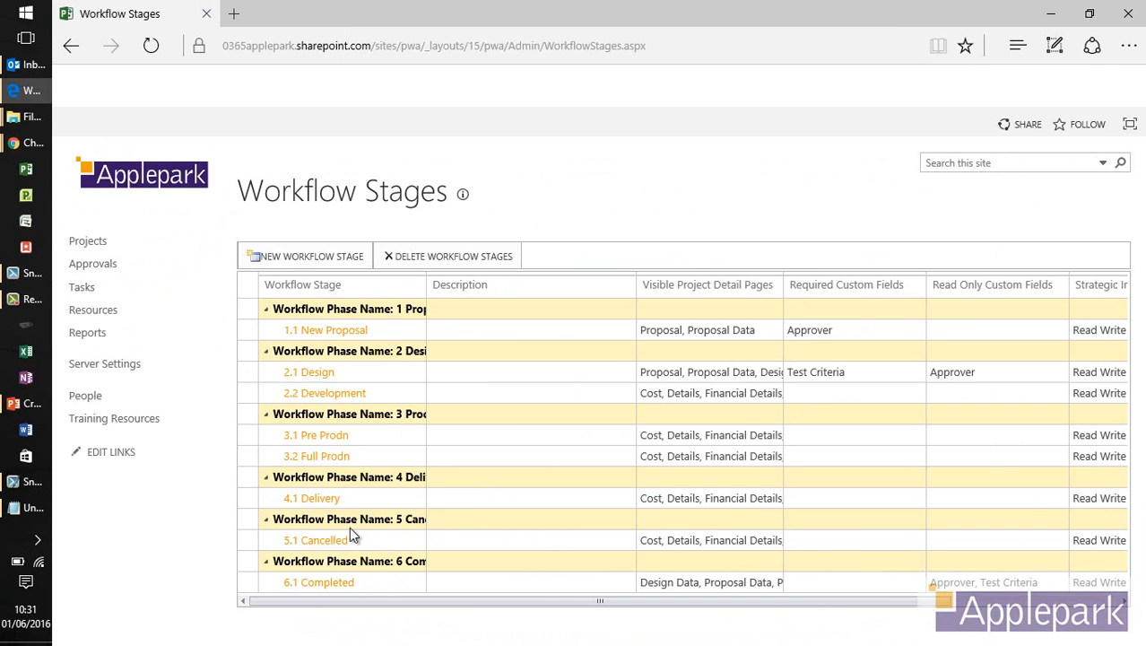
{"action": "left_click", "coordinate": [1129, 124]}
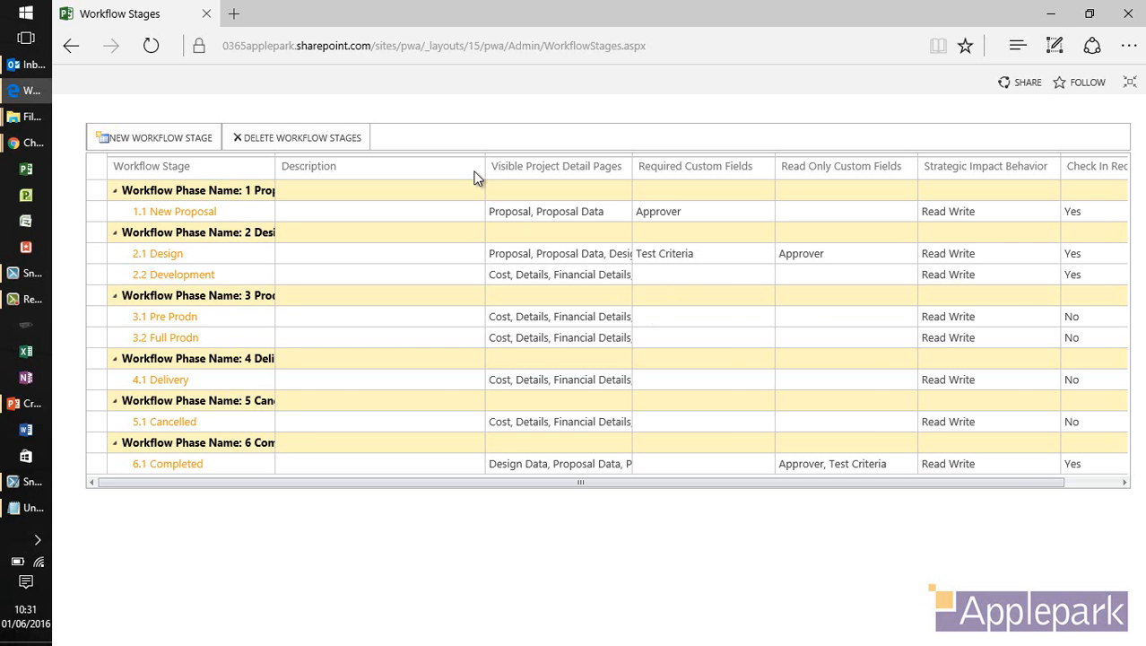
Narrow the Description column, widen the Visible Project Detail Pages column, and select the 2.1 Design row to examine its field settings.
{"action": "left_click_drag", "start_coordinate": [478, 170], "coordinate": [399, 192]}
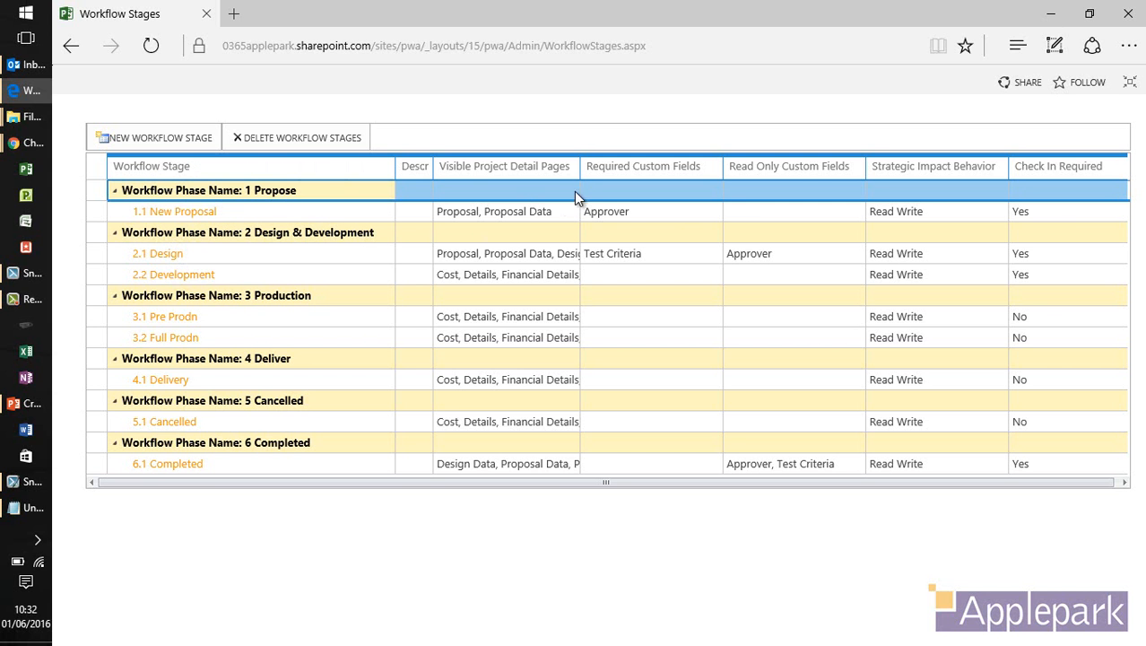
{"action": "left_click_drag", "start_coordinate": [580, 165], "coordinate": [689, 170]}
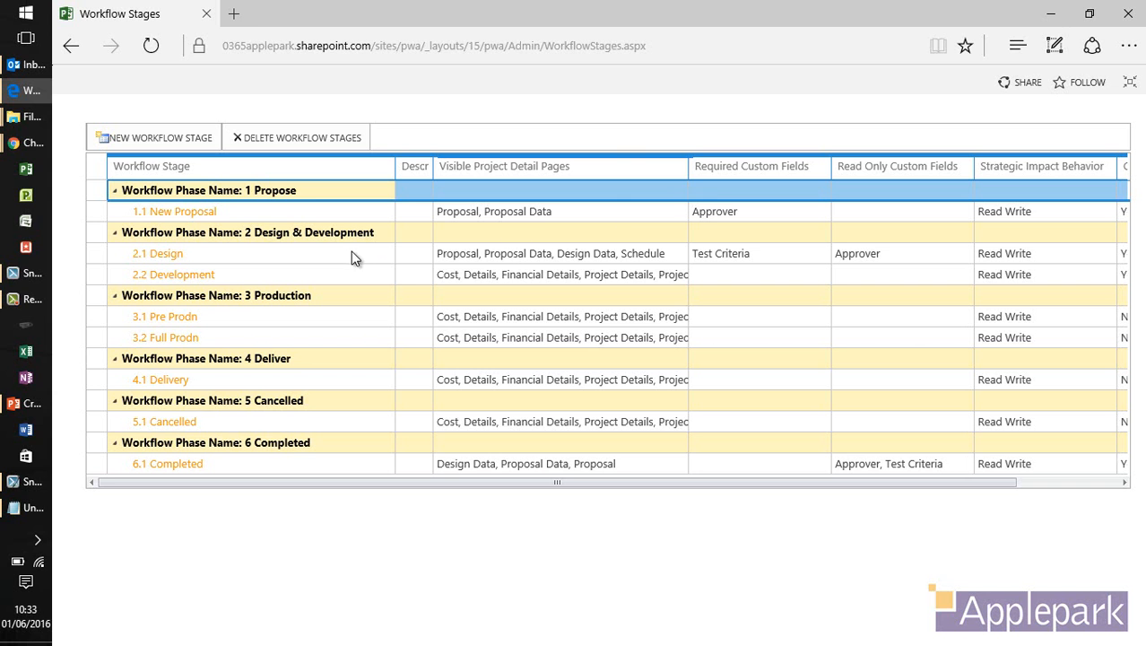
{"action": "left_click", "coordinate": [91, 256]}
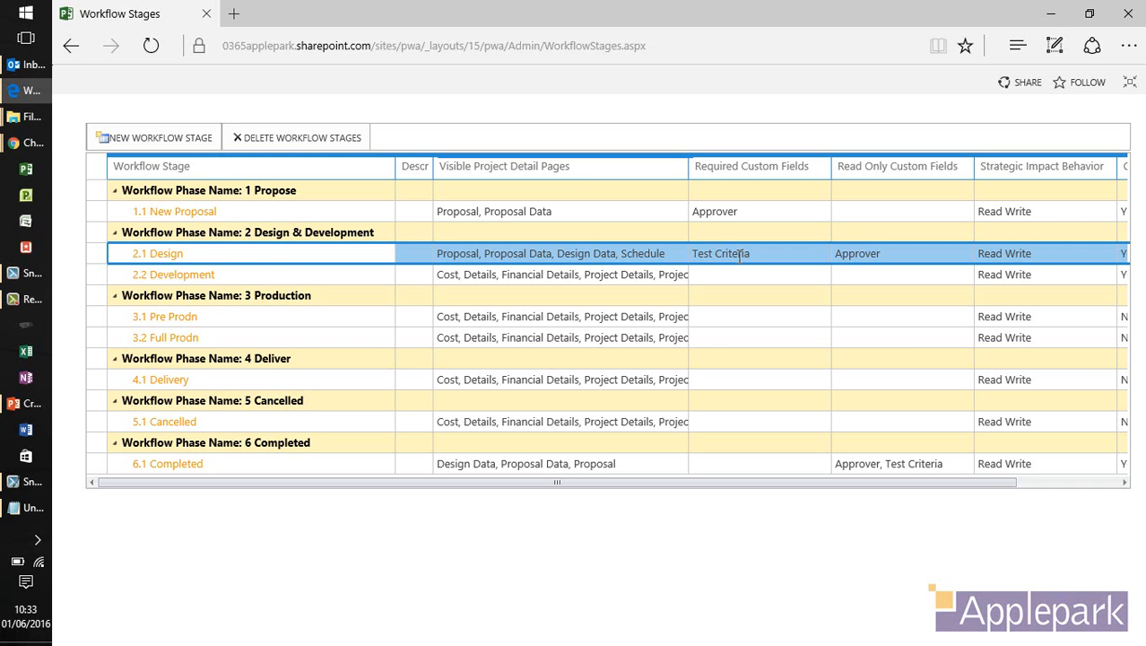
Open the 2.1 Design stage, examine its phase, visible detail pages, required and read-only custom fields, and save it without edits.
{"action": "left_click", "coordinate": [176, 255]}
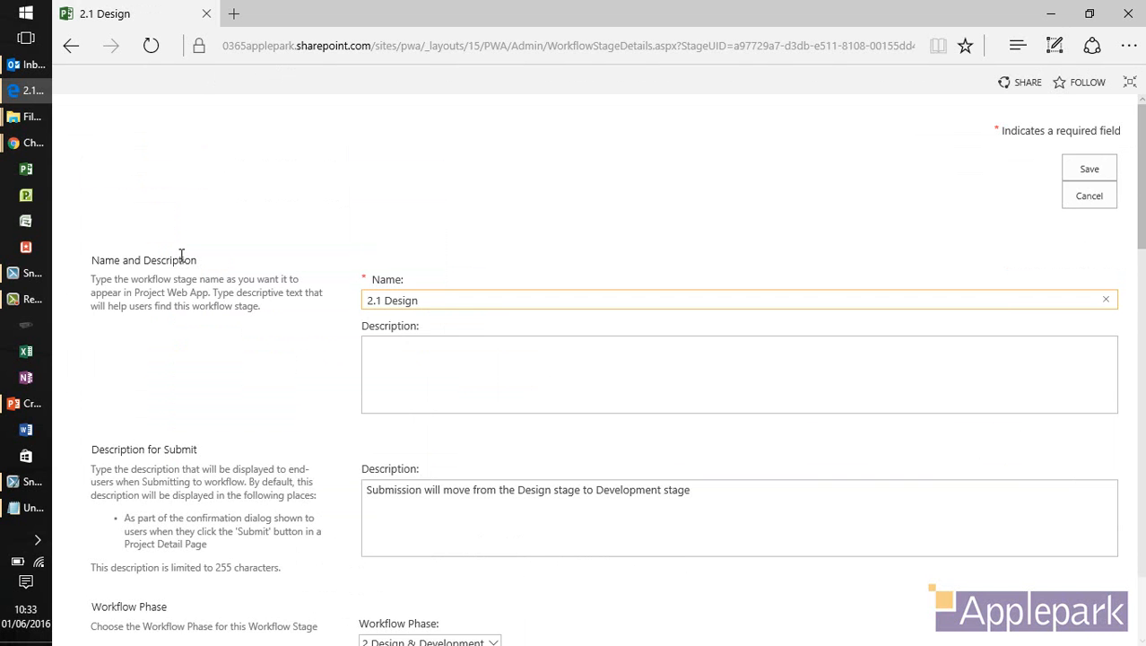
{"action": "scroll", "coordinate": [386, 377], "scroll_direction": "down", "scroll_amount": 1}
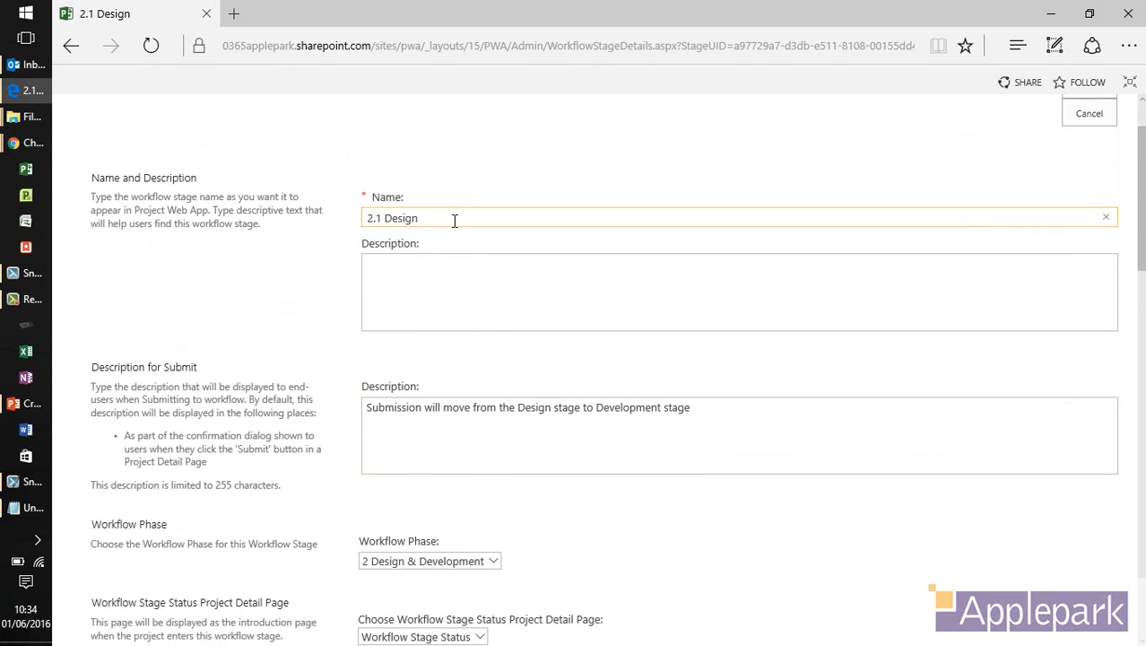
{"action": "scroll", "coordinate": [573, 371], "scroll_direction": "down", "scroll_amount": 2}
{"action": "scroll", "coordinate": [578, 373], "scroll_direction": "down", "scroll_amount": 2}
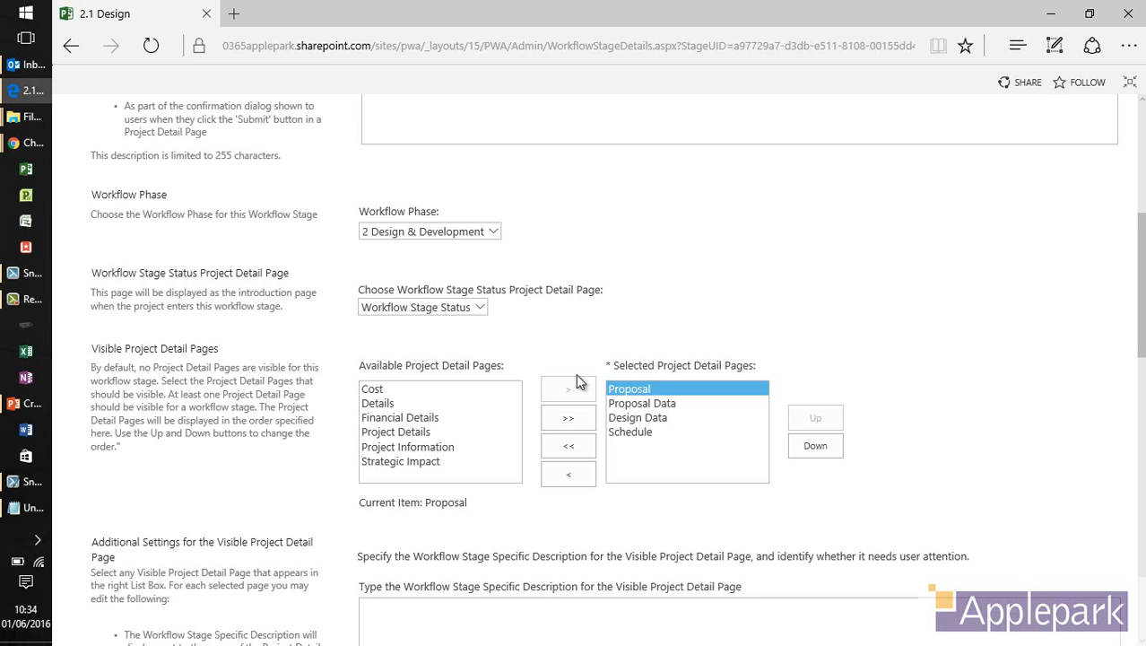
{"action": "scroll", "coordinate": [617, 392], "scroll_direction": "down", "scroll_amount": 5}
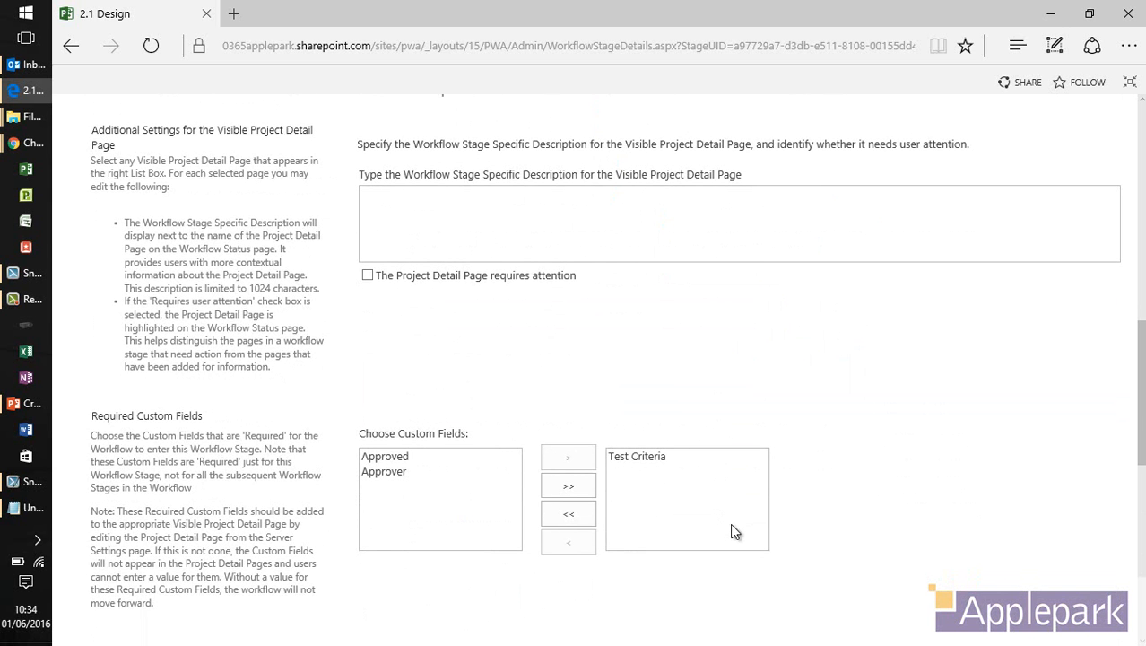
{"action": "scroll", "coordinate": [731, 524], "scroll_direction": "down", "scroll_amount": 5}
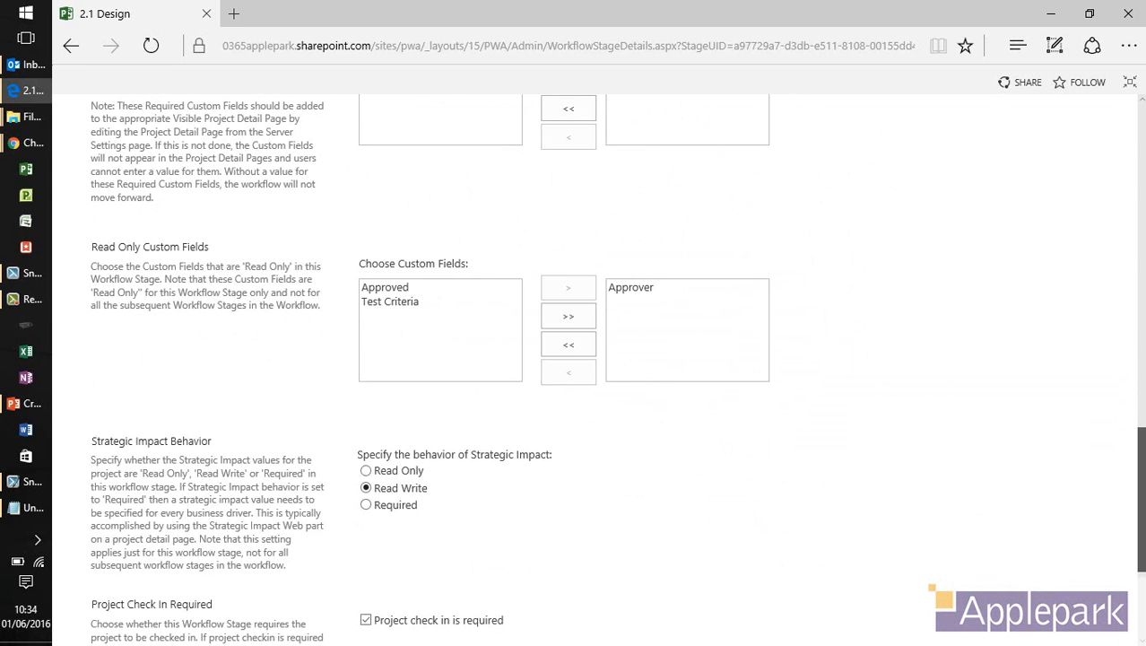
{"action": "scroll", "coordinate": [430, 369], "scroll_direction": "up", "scroll_amount": 1}
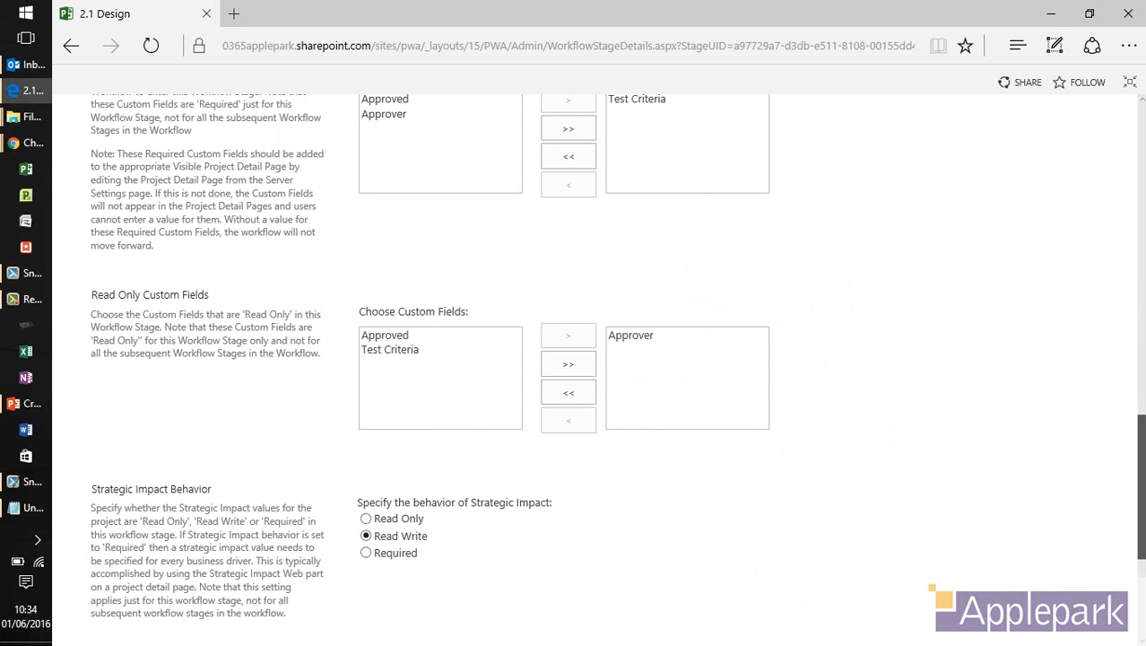
{"action": "scroll", "coordinate": [429, 359], "scroll_direction": "up", "scroll_amount": 1}
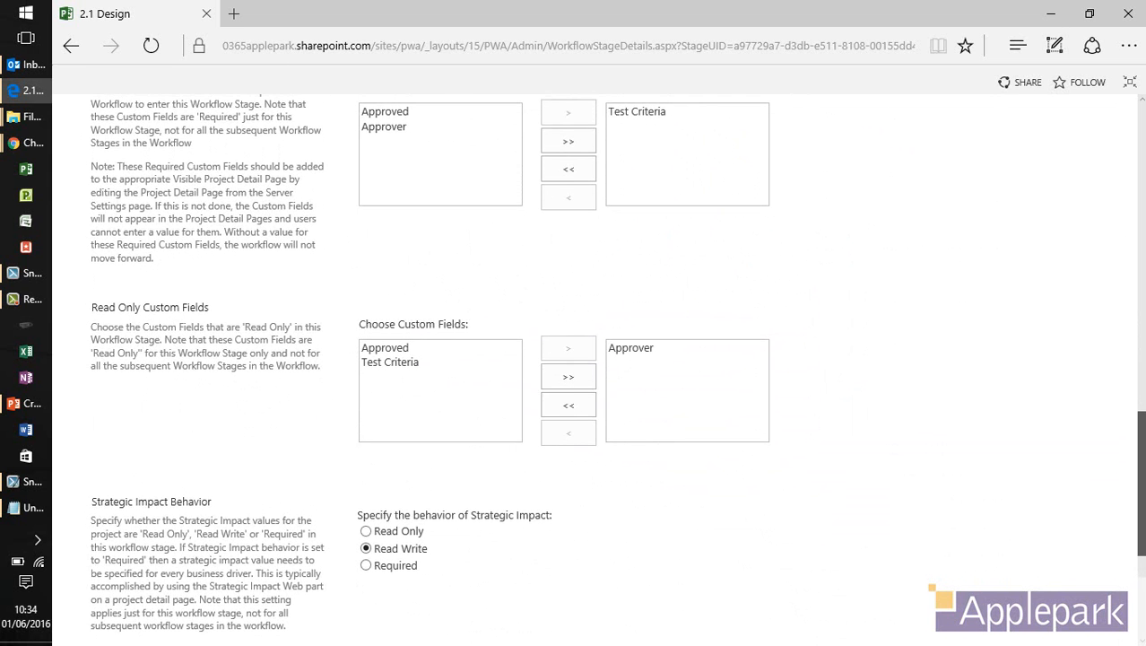
{"action": "left_click_drag", "start_coordinate": [1143, 499], "coordinate": [1125, 158]}
{"action": "left_click", "coordinate": [1087, 171]}
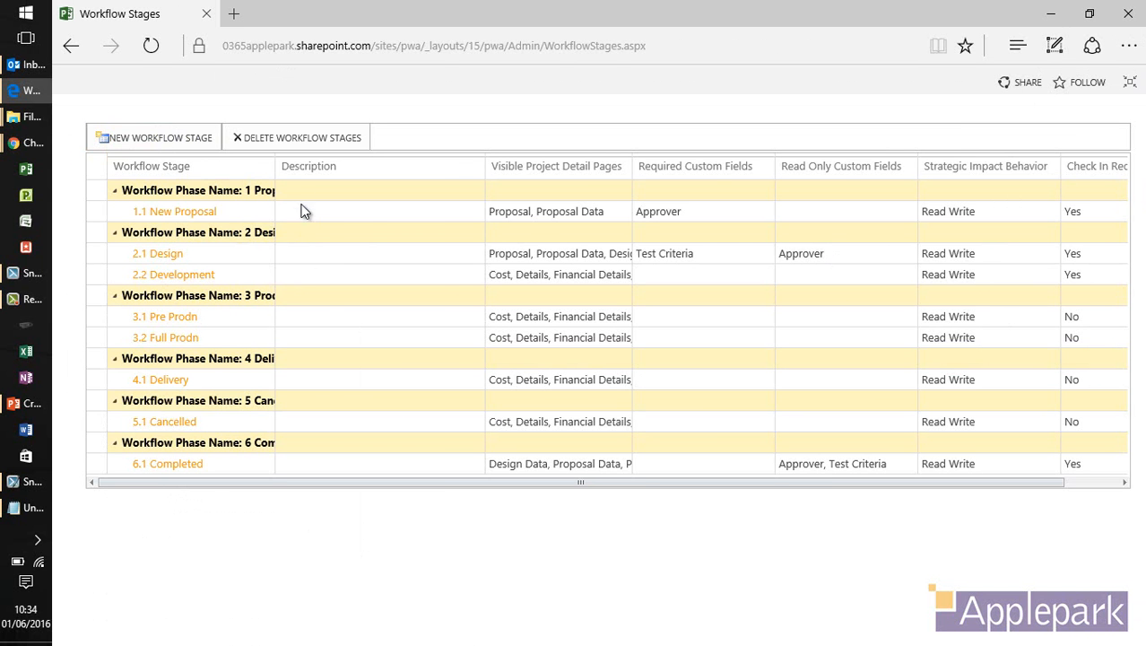
Widen the Workflow Stage column to show the full phase names, and leave focus mode.
{"action": "left_click_drag", "start_coordinate": [278, 169], "coordinate": [399, 187]}
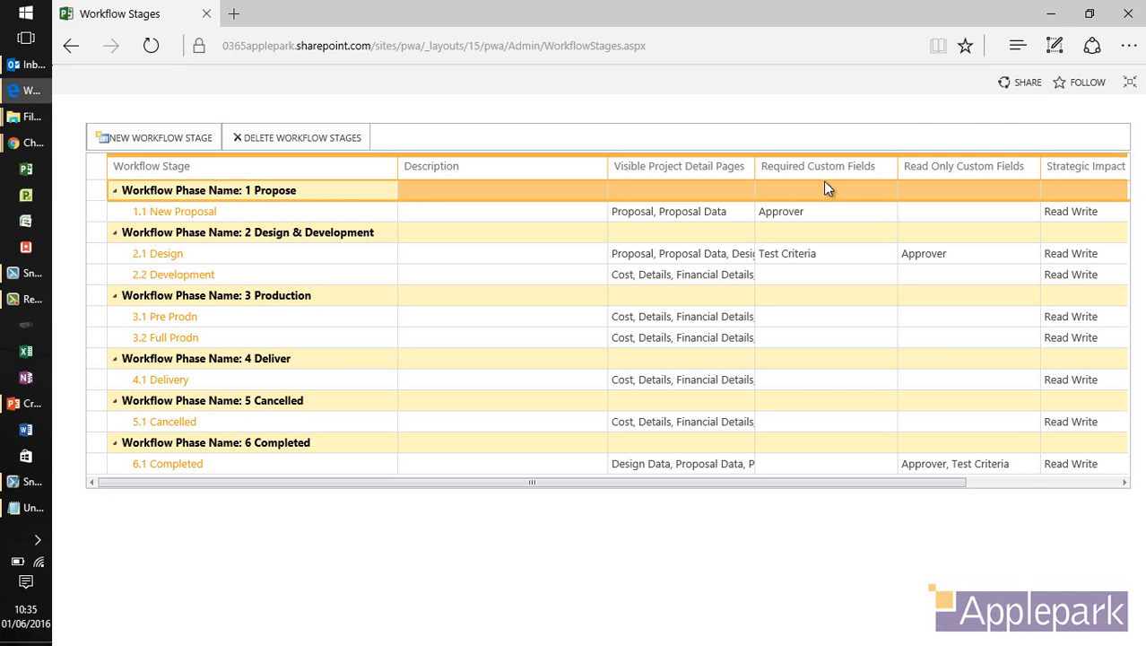
{"action": "left_click", "coordinate": [1128, 83]}
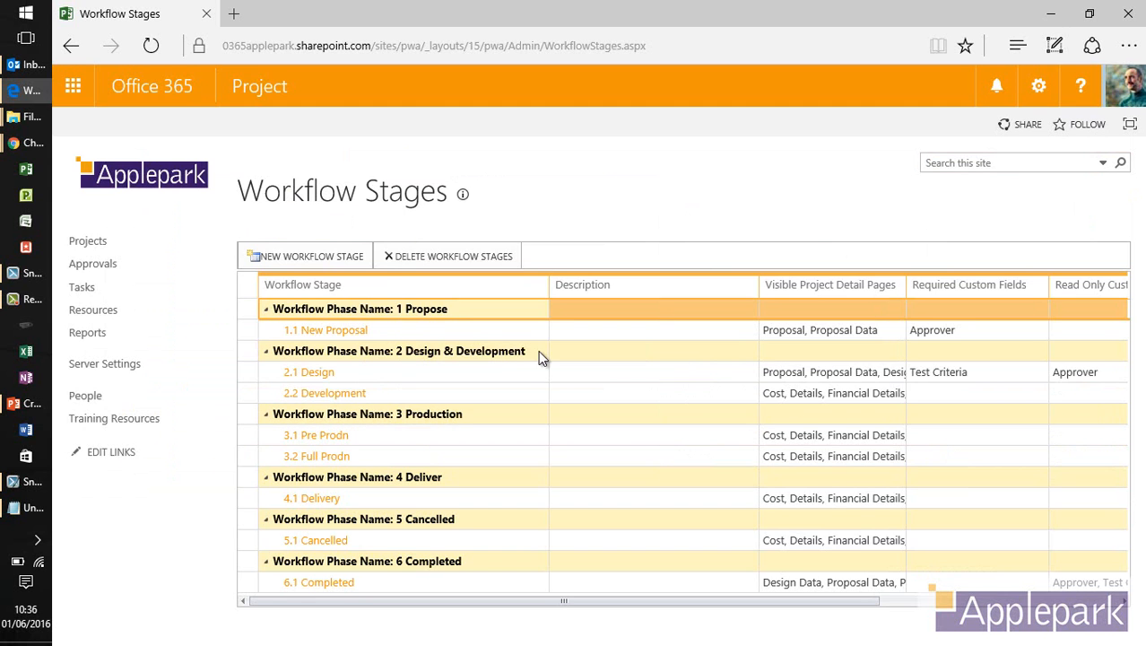
Open the enterprise project types from the server settings and widen the Name column to read the full type names.
{"action": "left_click", "coordinate": [120, 372]}
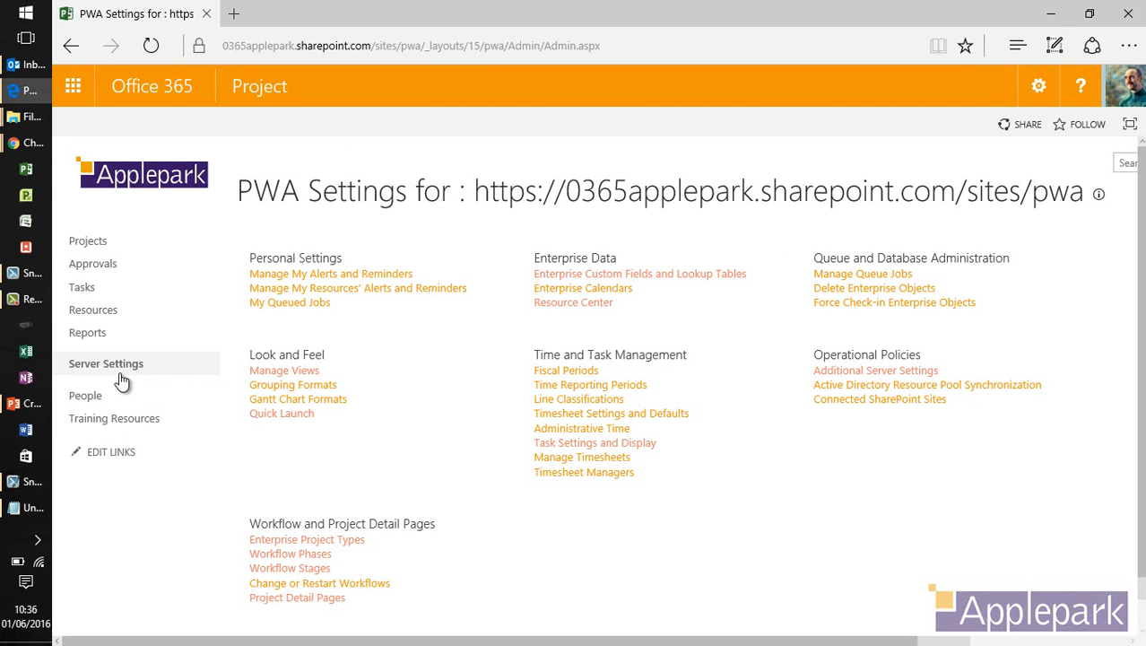
{"action": "left_click", "coordinate": [312, 543]}
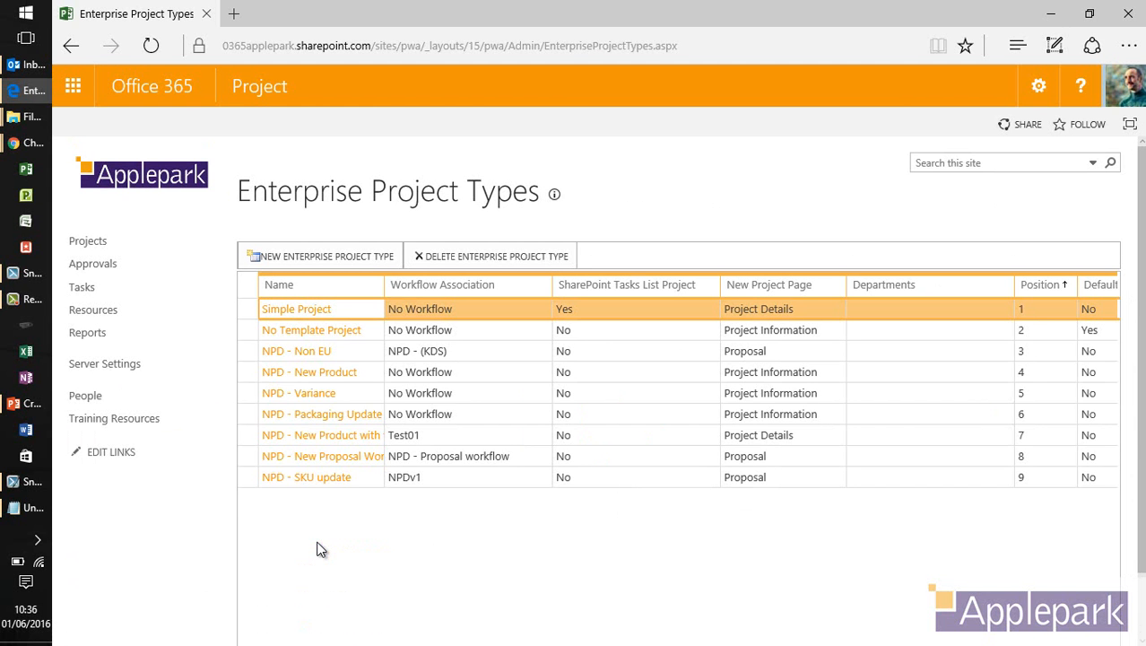
{"action": "left_click_drag", "start_coordinate": [383, 287], "coordinate": [433, 288]}
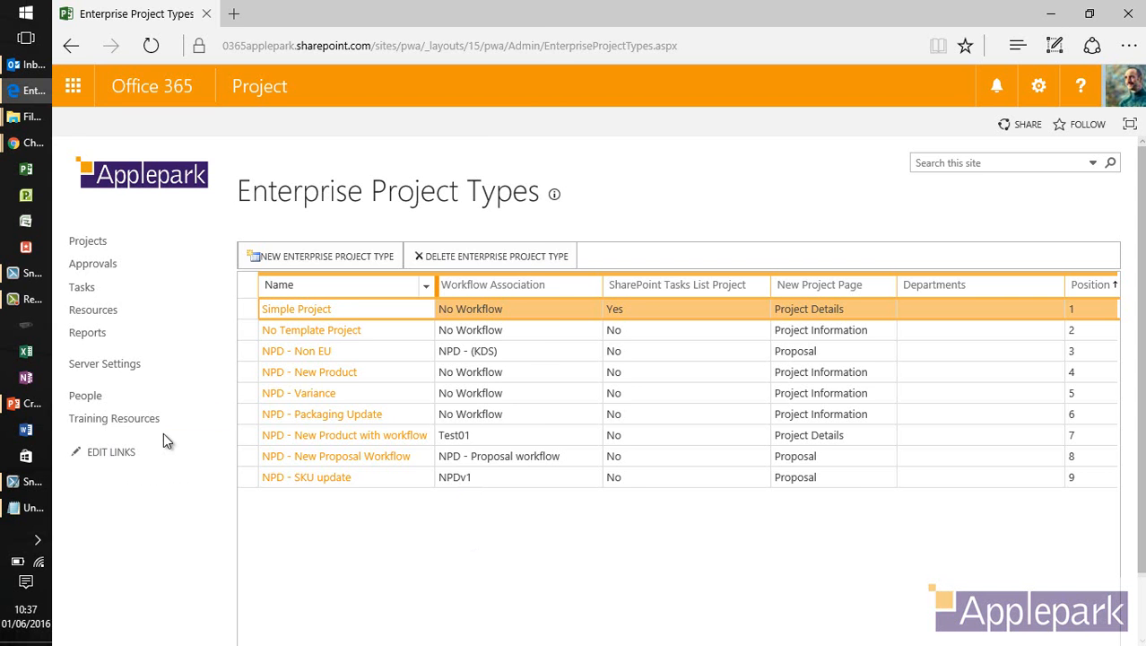
Search for and launch the SharePoint Designer 2013 desktop app.
{"action": "key", "text": "super"}
{"action": "type", "text": "share"}
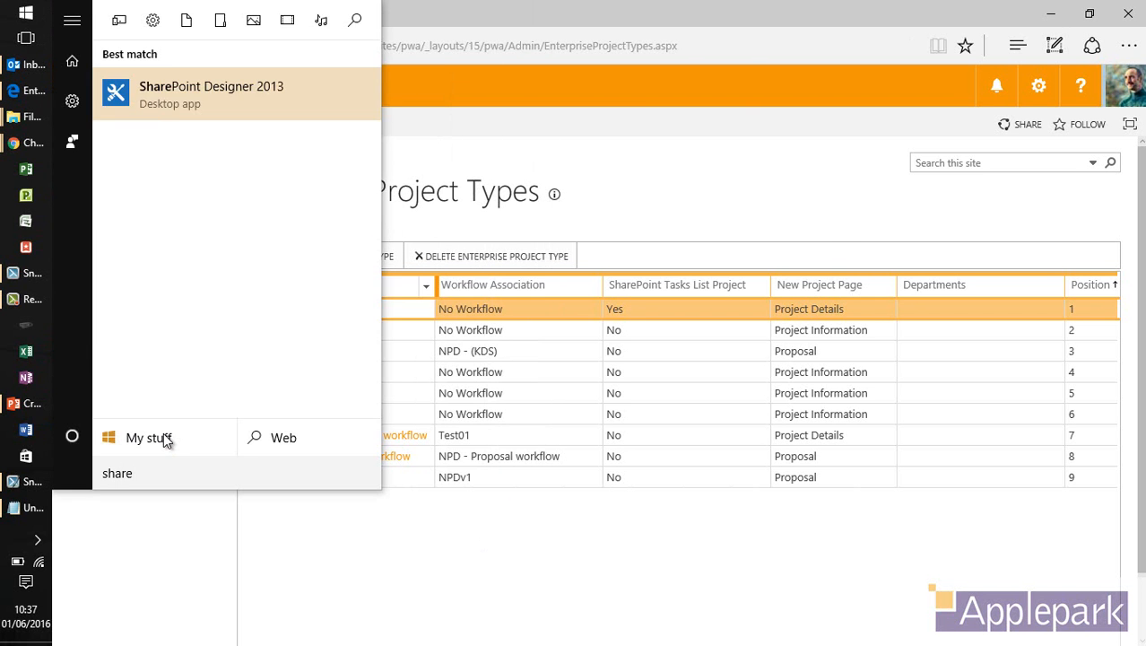
{"action": "key", "text": "Return"}
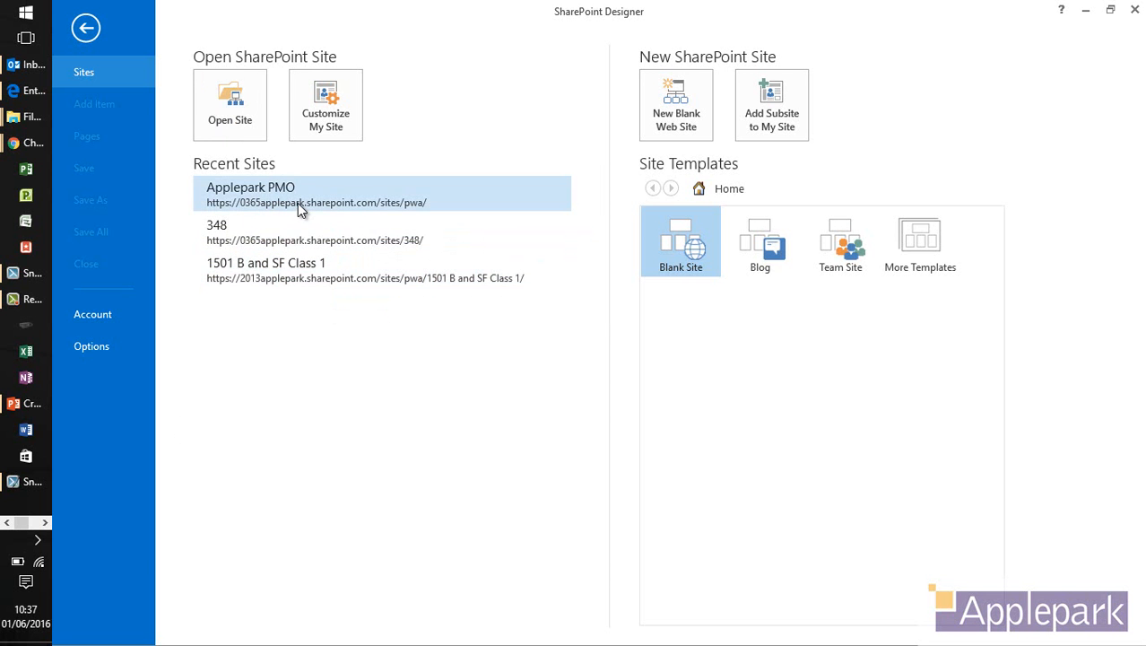
{"action": "key", "text": "alt+Tab"}
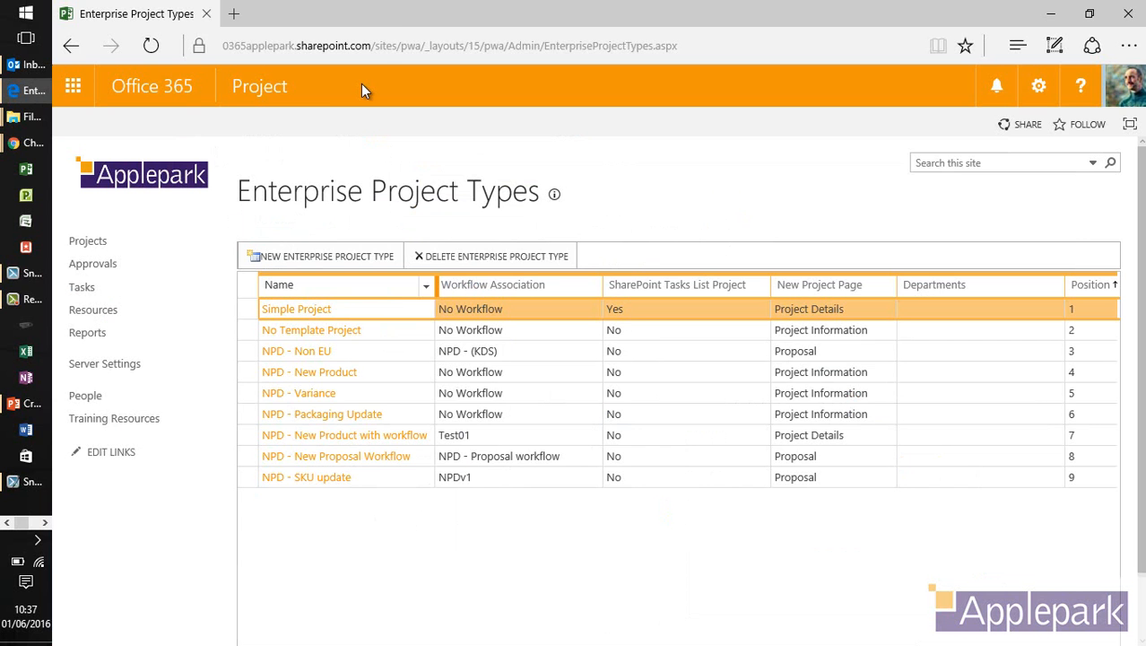
{"action": "left_click", "coordinate": [437, 52]}
{"action": "left_click", "coordinate": [397, 45]}
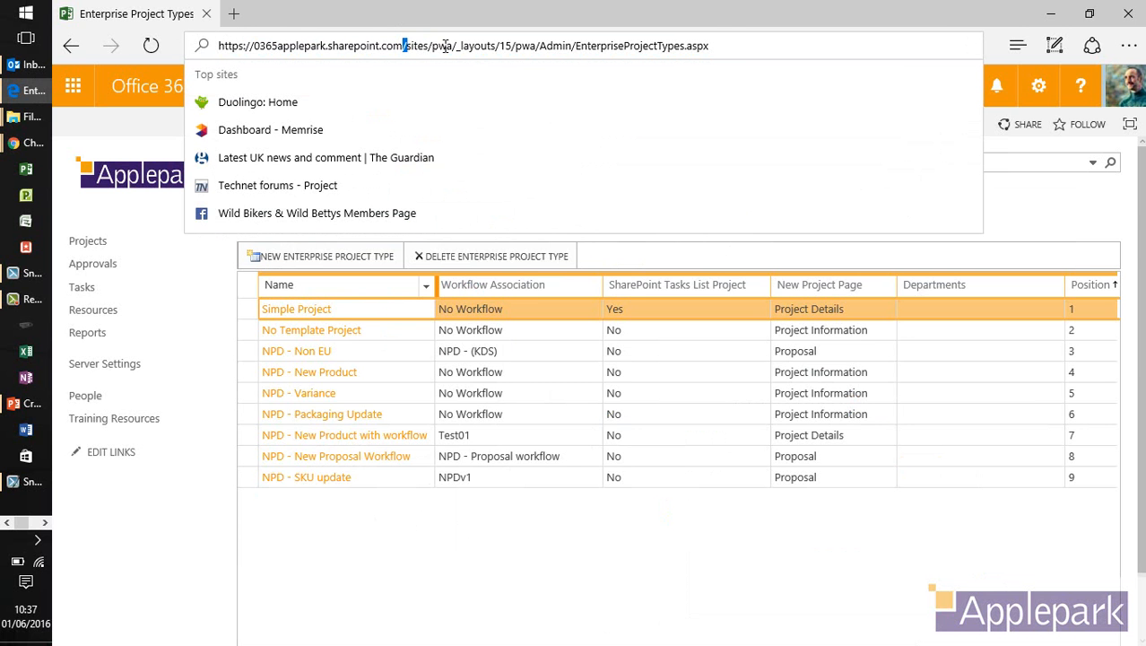
{"action": "left_click_drag", "start_coordinate": [447, 46], "coordinate": [362, 50]}
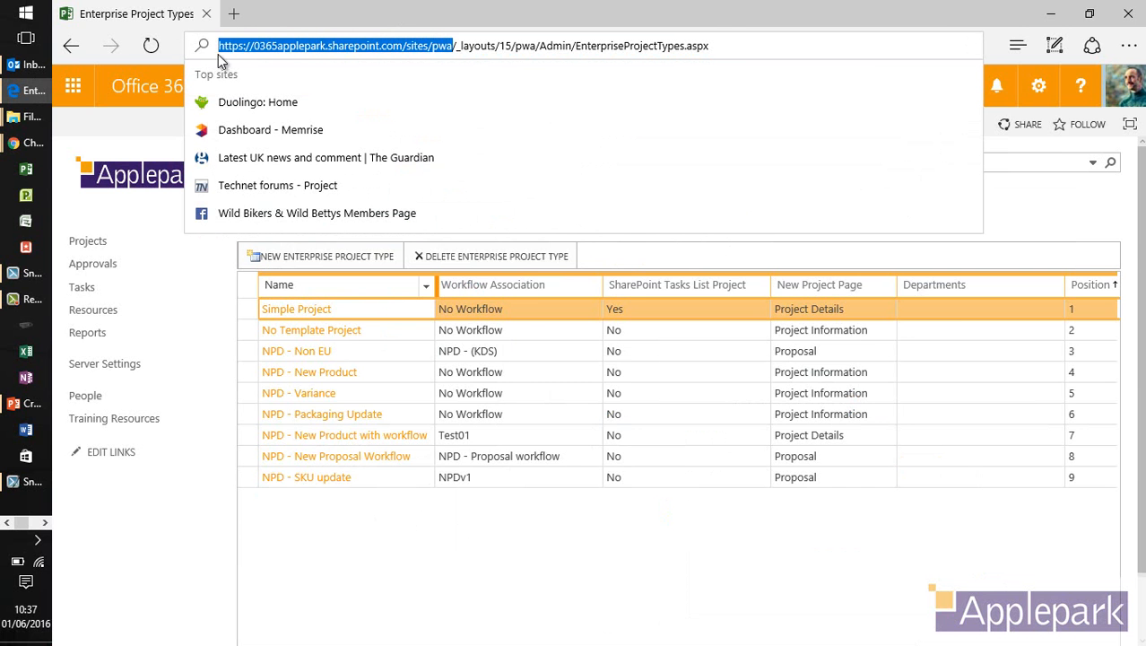
{"action": "key", "text": "alt+Tab"}
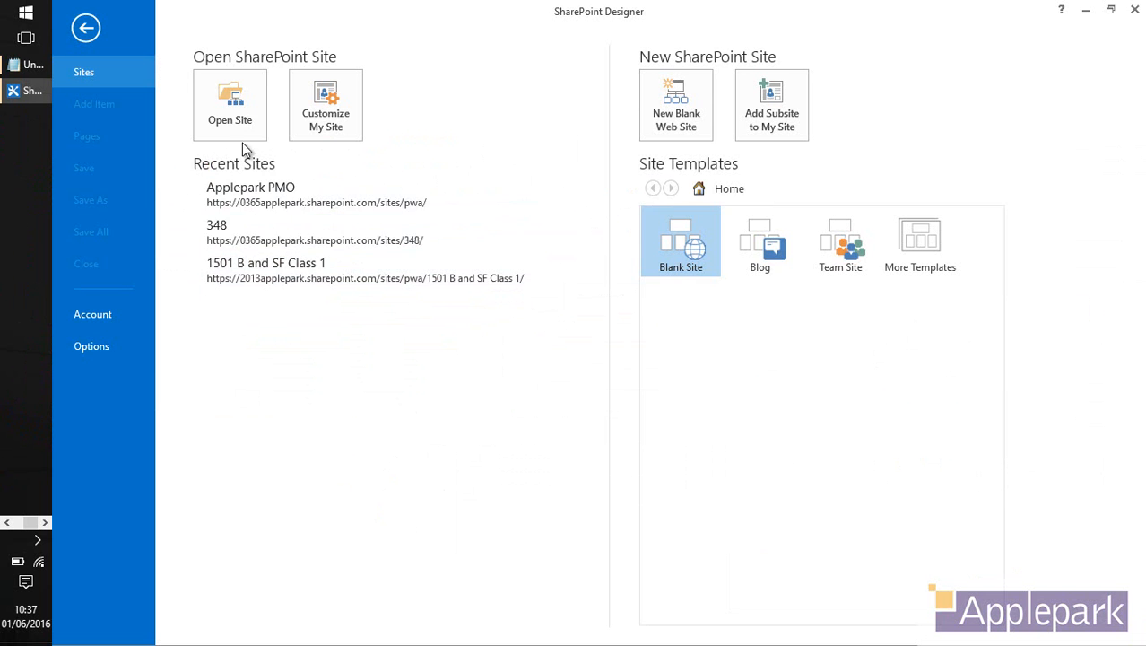
Open the recent Applepark PMO site in SharePoint Designer and display its list of workflows.
{"action": "left_click", "coordinate": [255, 202]}
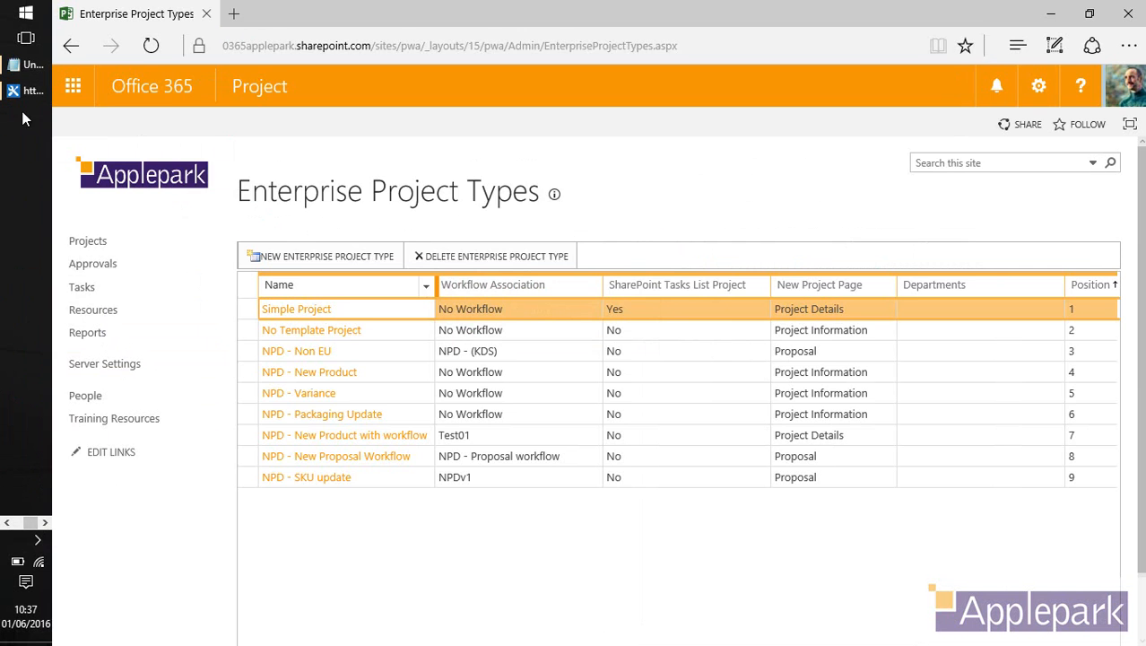
{"action": "left_click", "coordinate": [19, 95]}
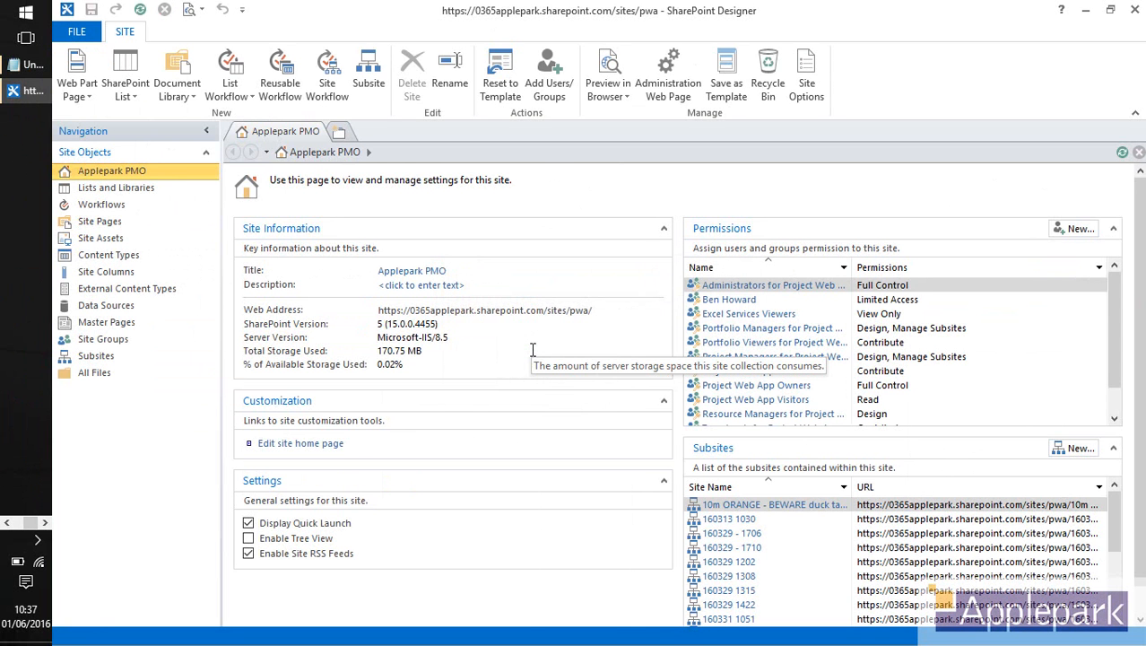
{"action": "left_click", "coordinate": [100, 205]}
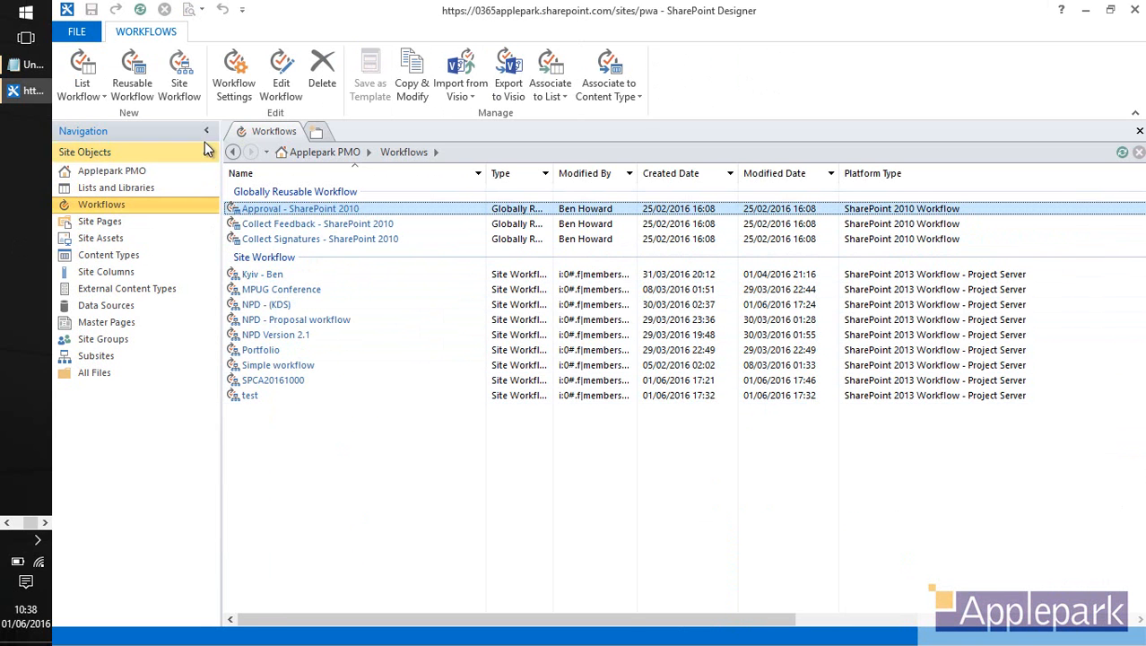
Create a site workflow named SPCA2016 with the description "Demo workflow" on the SharePoint 2013 Workflow - Project Server platform.
{"action": "left_click", "coordinate": [185, 95]}
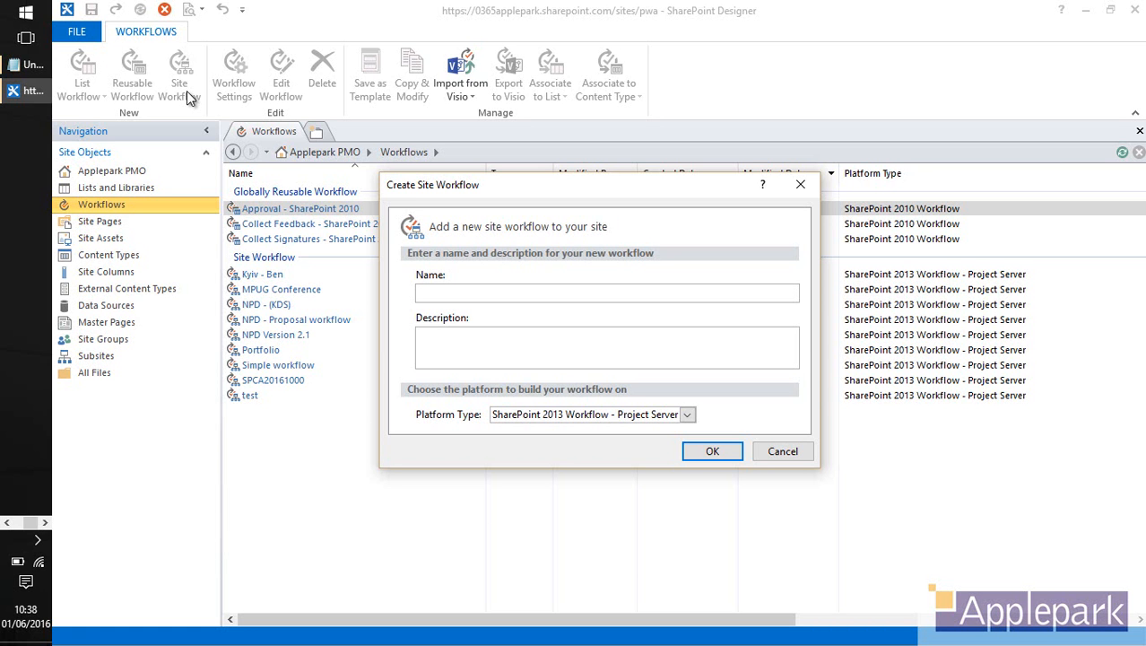
{"action": "type", "text": "SPCA2016"}
{"action": "left_click", "coordinate": [497, 349]}
{"action": "type", "text": "Demo workflow"}
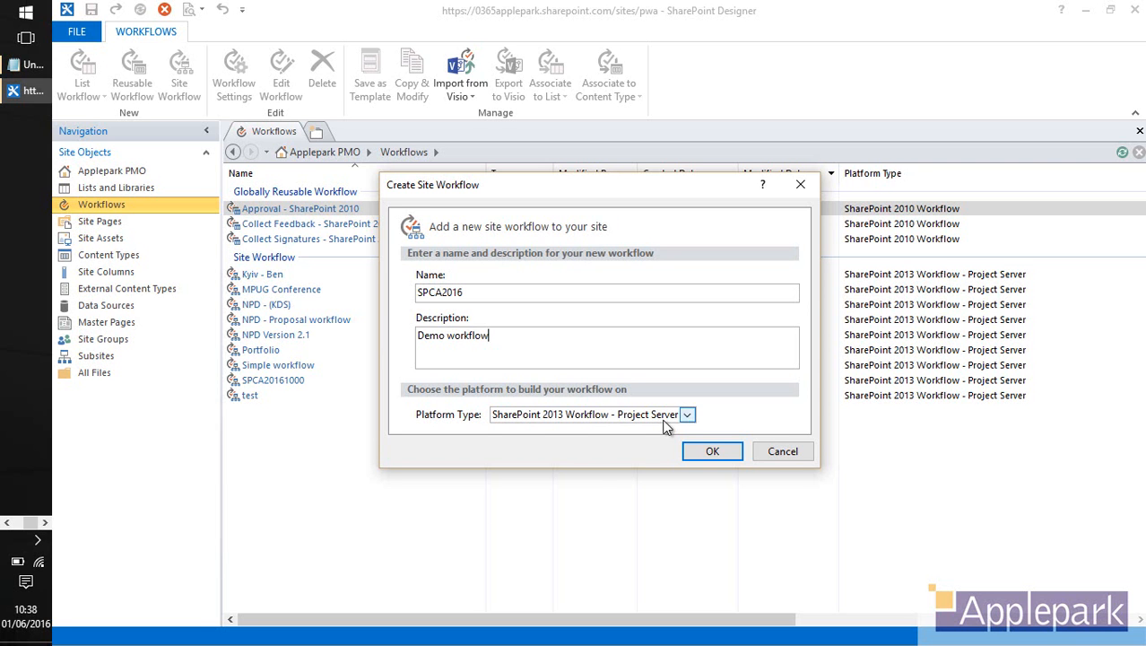
{"action": "left_click", "coordinate": [688, 414]}
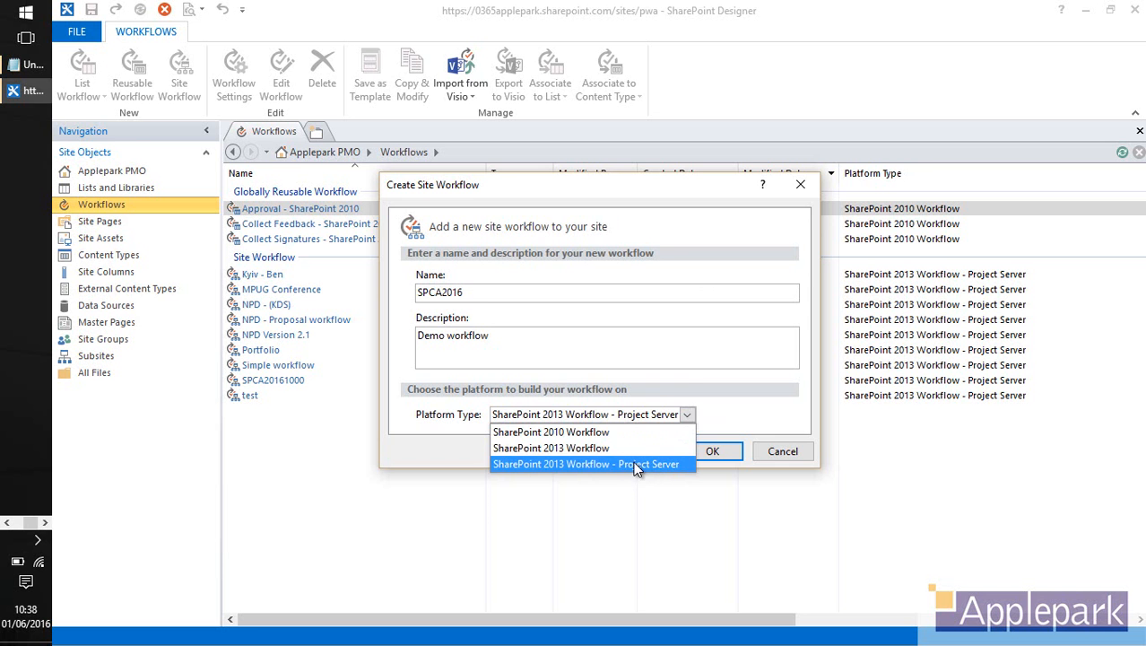
{"action": "left_click", "coordinate": [639, 466]}
{"action": "left_click", "coordinate": [708, 453]}
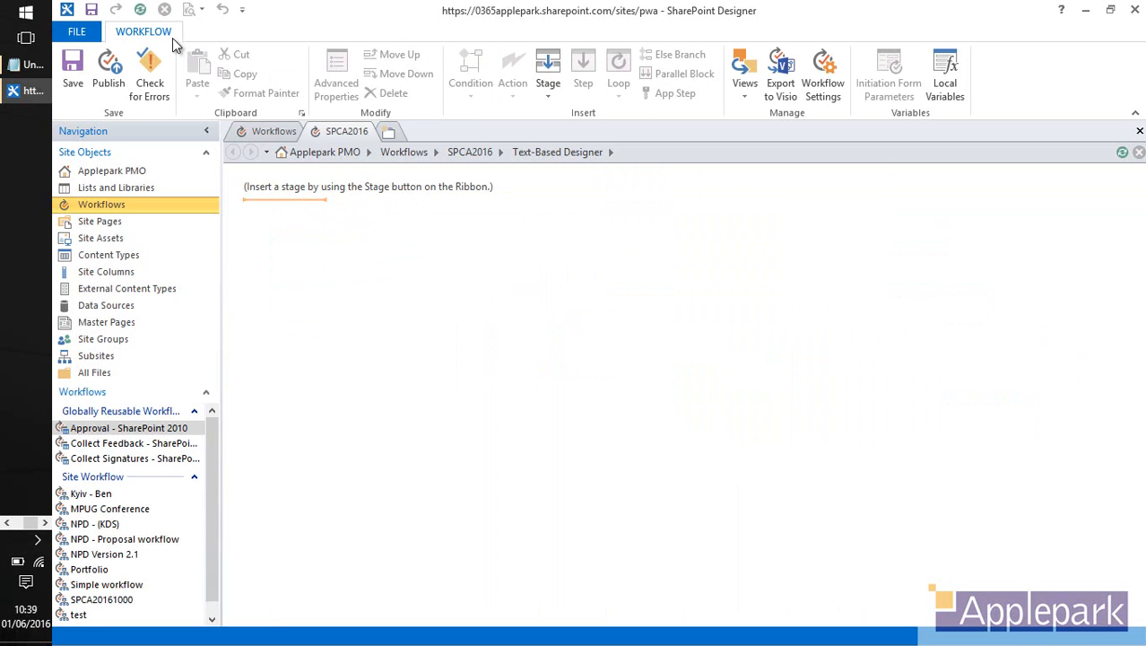
Insert the 1.1 New Proposal stage into the workflow and add the 2.1 Design stage below it.
{"action": "left_click", "coordinate": [545, 101]}
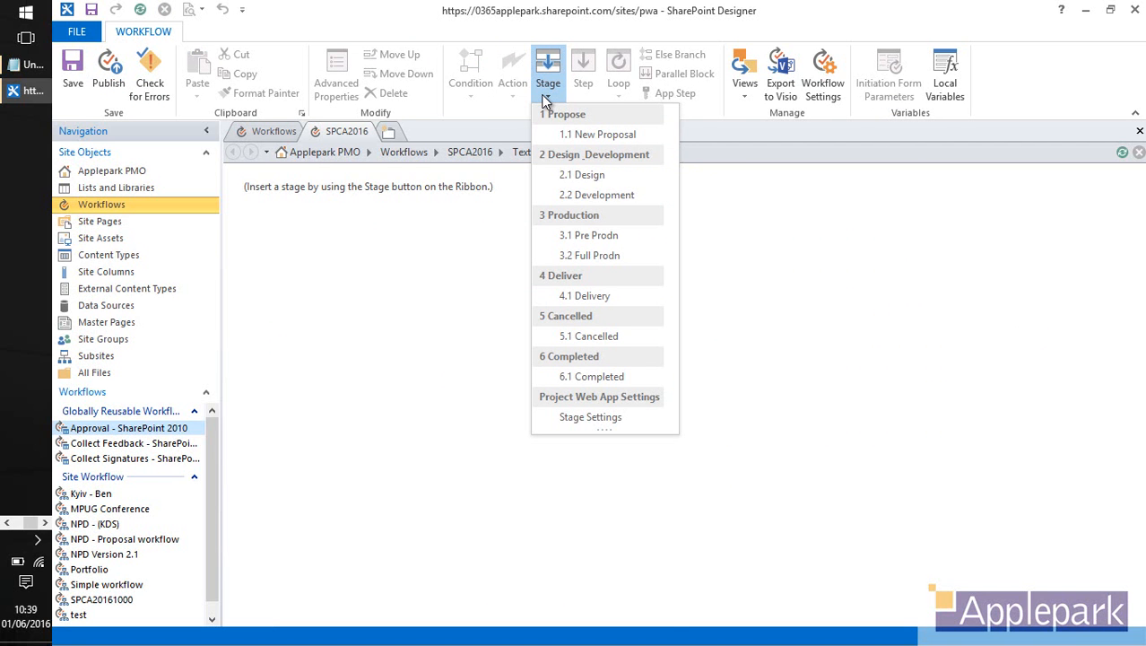
{"action": "left_click", "coordinate": [571, 135]}
{"action": "left_click", "coordinate": [431, 310]}
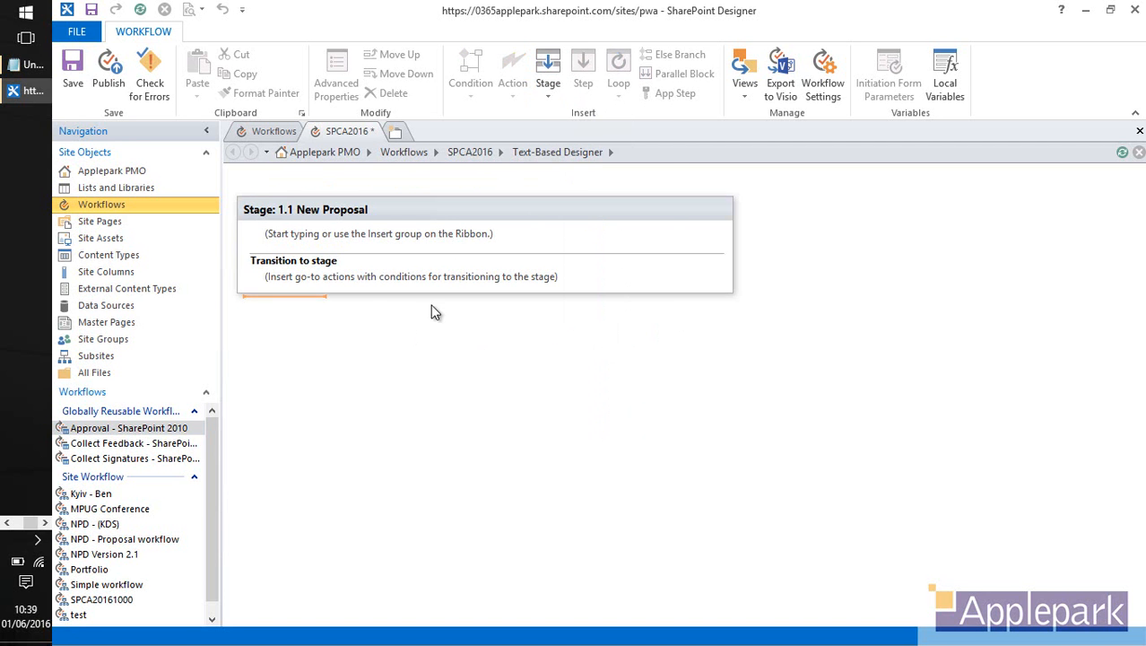
{"action": "left_click", "coordinate": [550, 95]}
{"action": "left_click", "coordinate": [558, 175]}
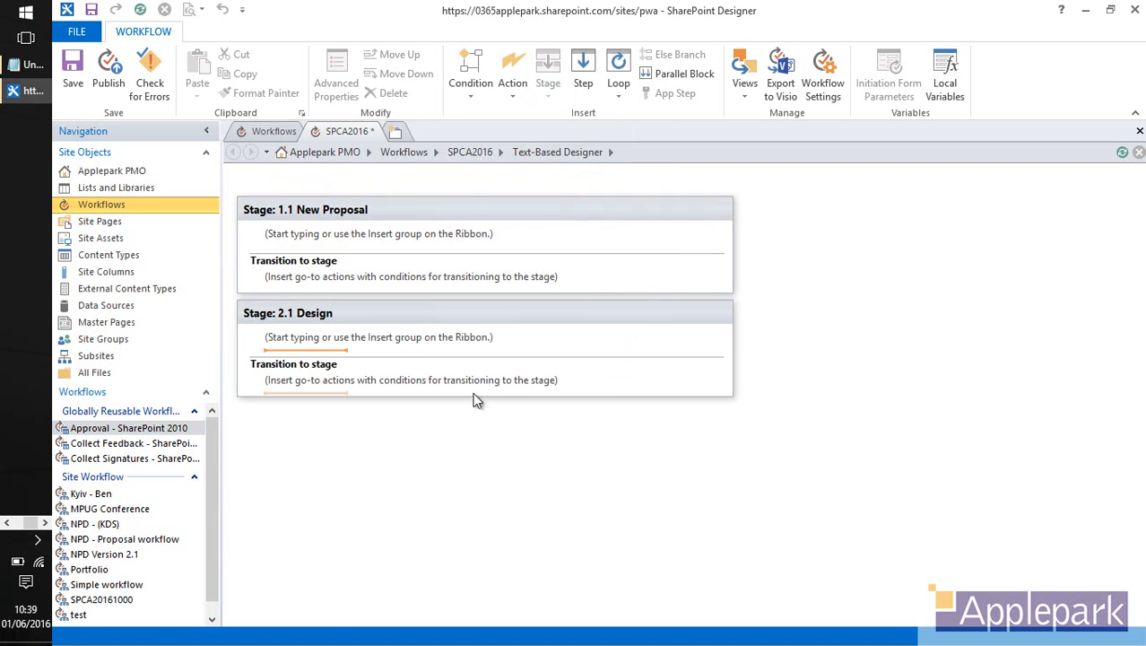
Insert the 2.2 Development, 3.1 Pre Prodn and 3.2 Full Prodn stages in order below the 2.1 Design stage.
{"action": "left_click", "coordinate": [556, 99]}
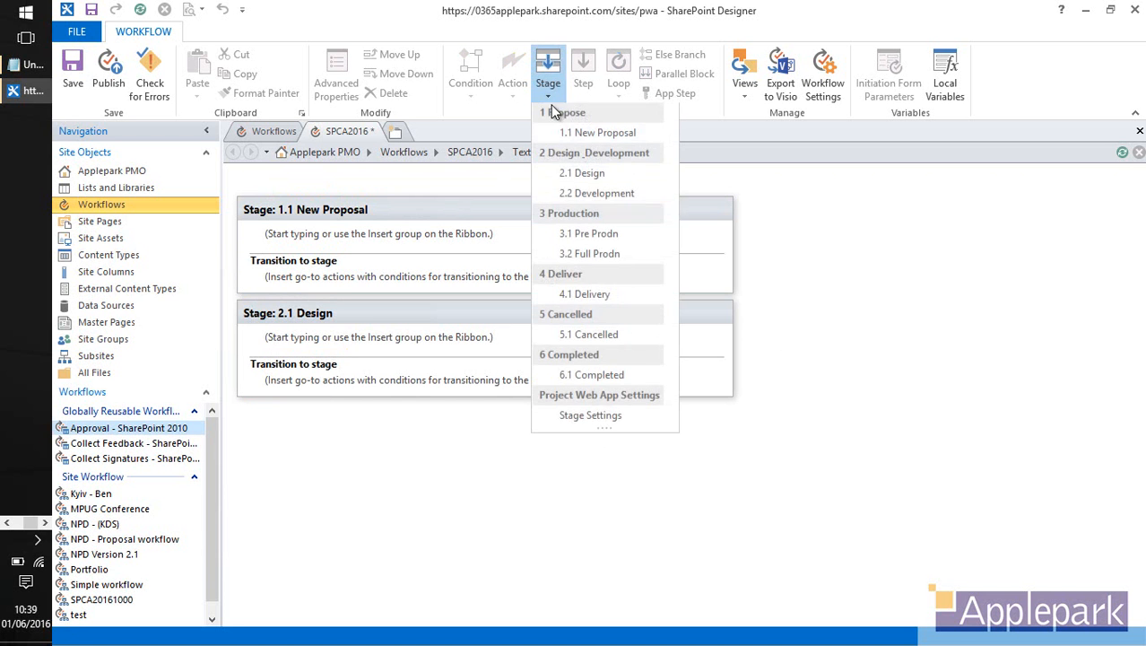
{"action": "left_click", "coordinate": [557, 196]}
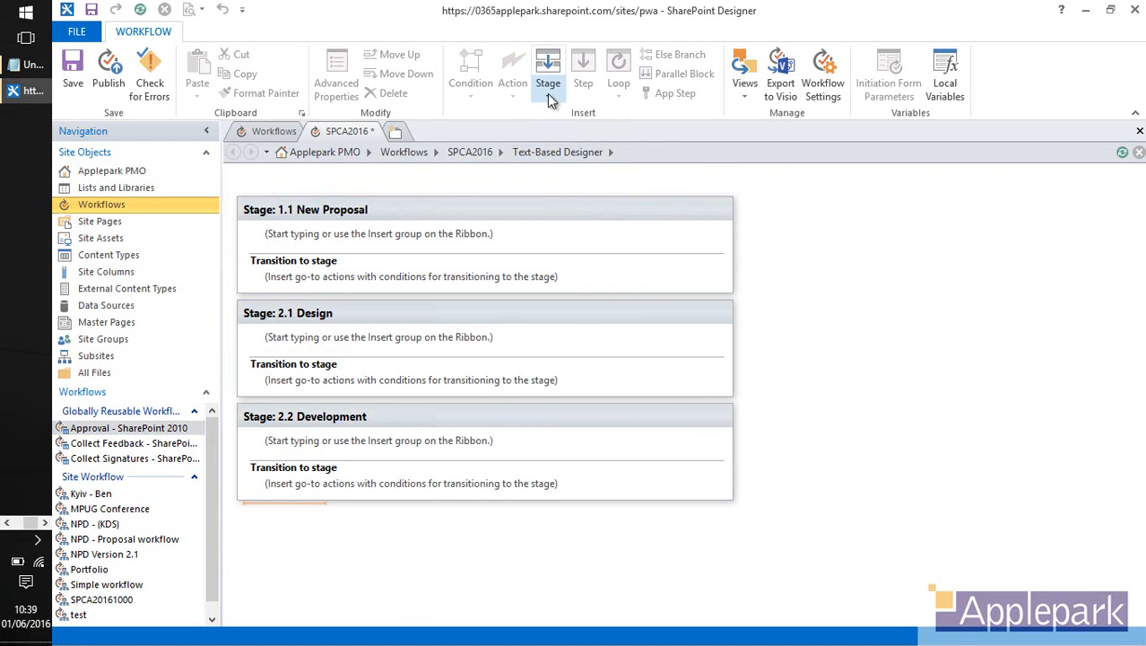
{"action": "left_click", "coordinate": [547, 94]}
{"action": "left_click", "coordinate": [567, 235]}
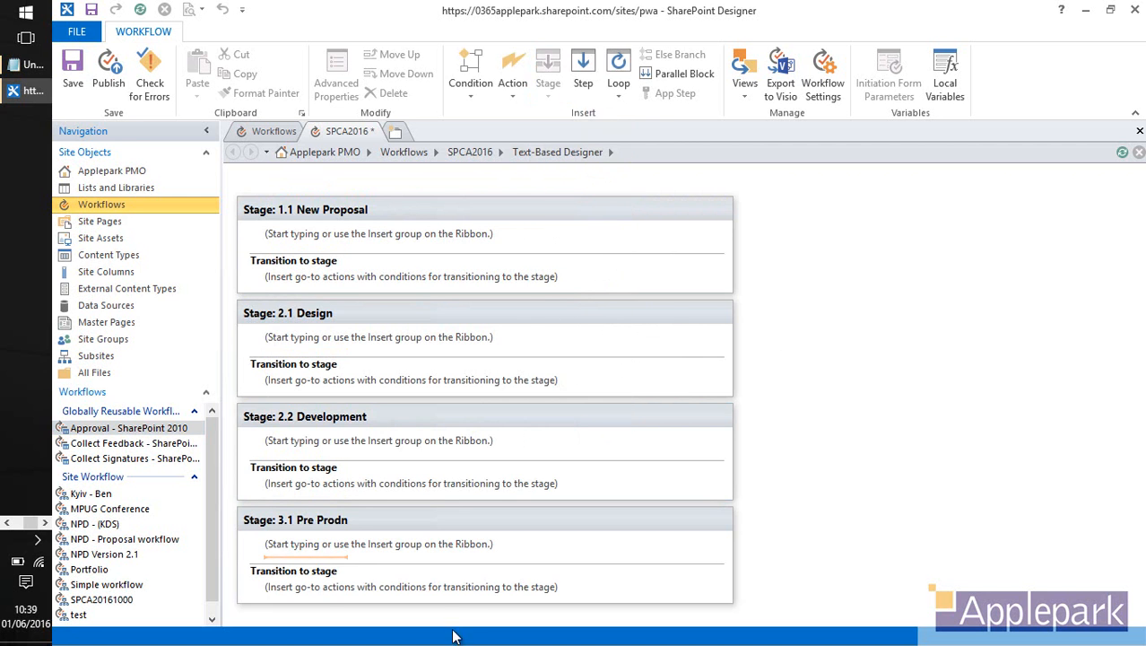
{"action": "left_click", "coordinate": [549, 95]}
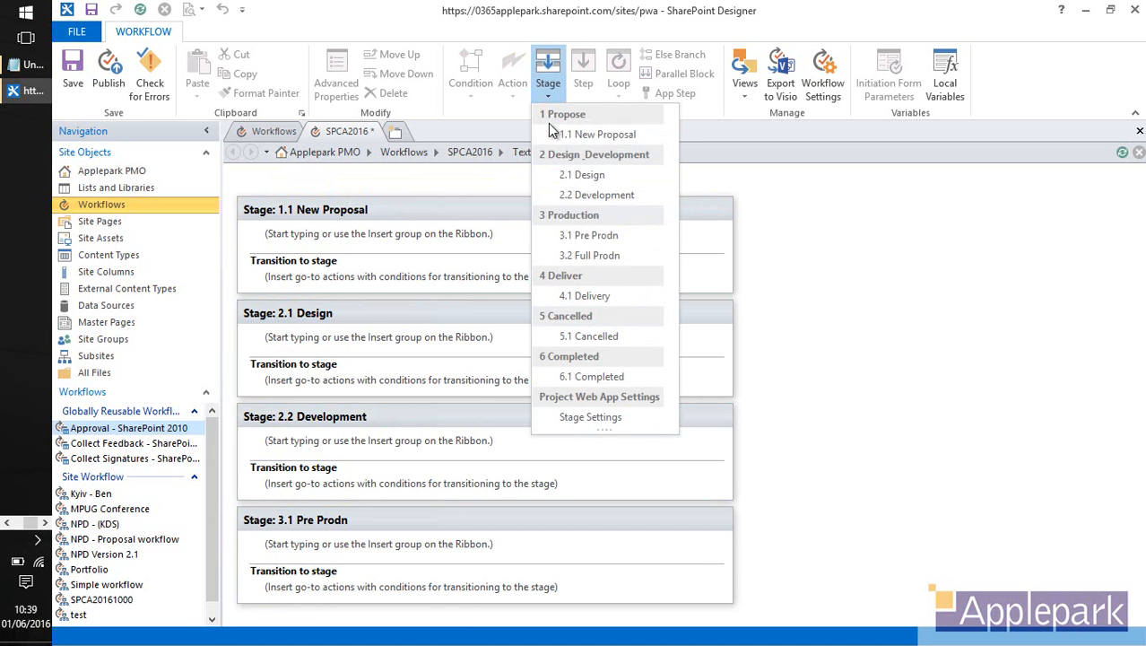
{"action": "left_click", "coordinate": [584, 255]}
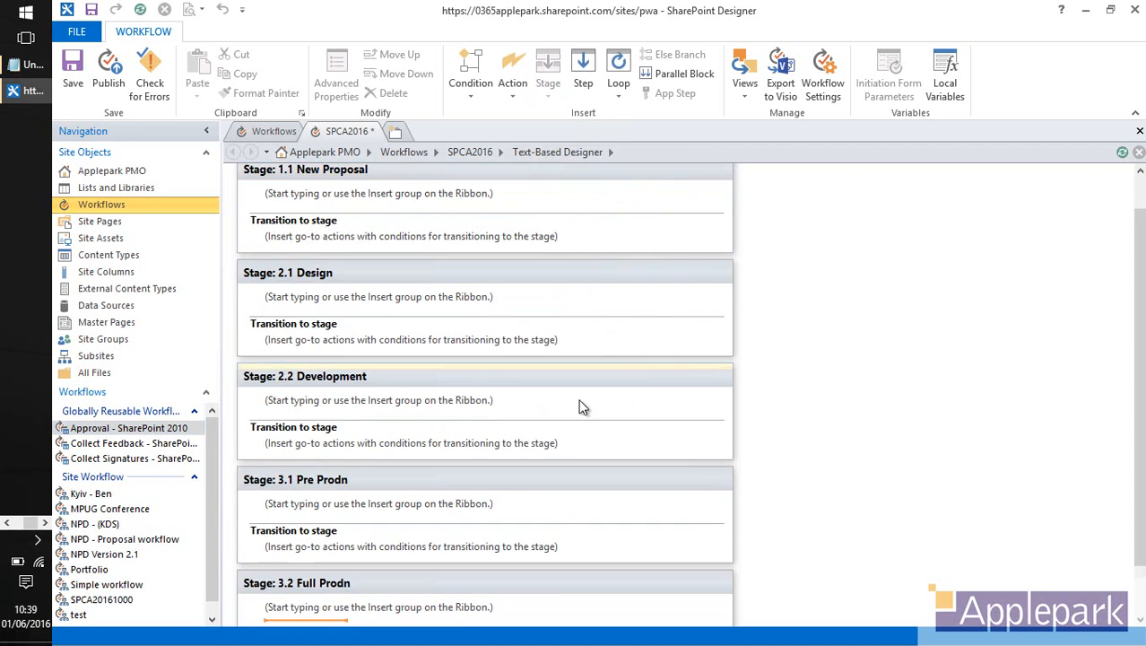
Add the 4.1 Delivery, 5.1 Cancelled and 6.1 Completed stages in order below the 3.2 Full Prodn stage.
{"action": "scroll", "coordinate": [924, 499], "scroll_direction": "down", "scroll_amount": 2}
{"action": "left_click", "coordinate": [725, 619]}
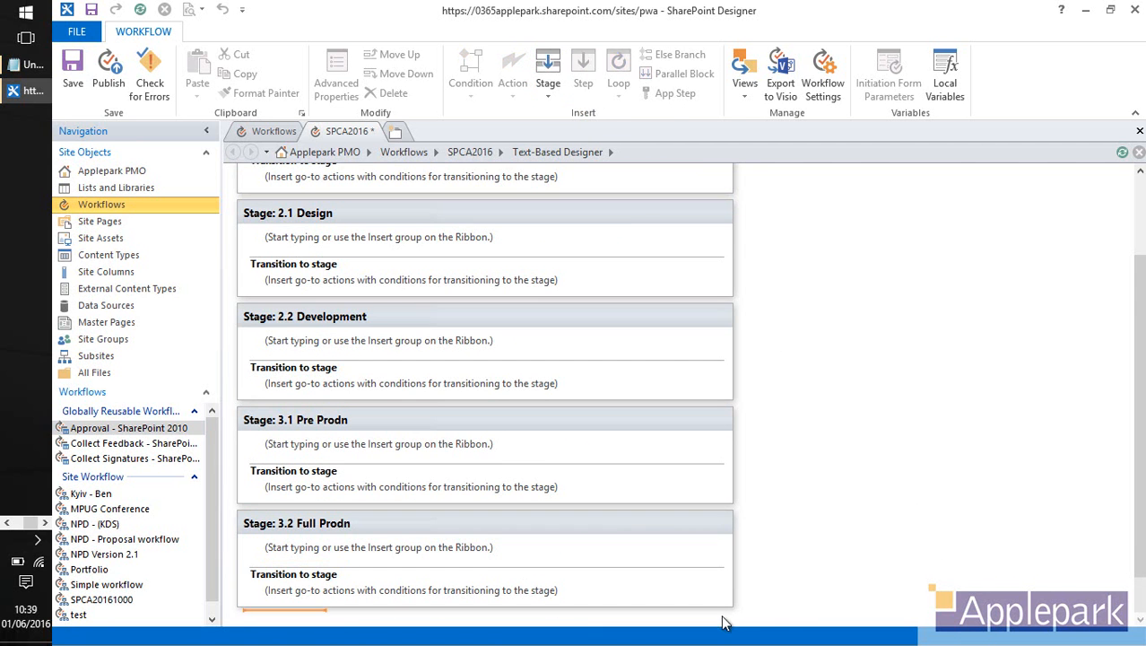
{"action": "left_click", "coordinate": [548, 82]}
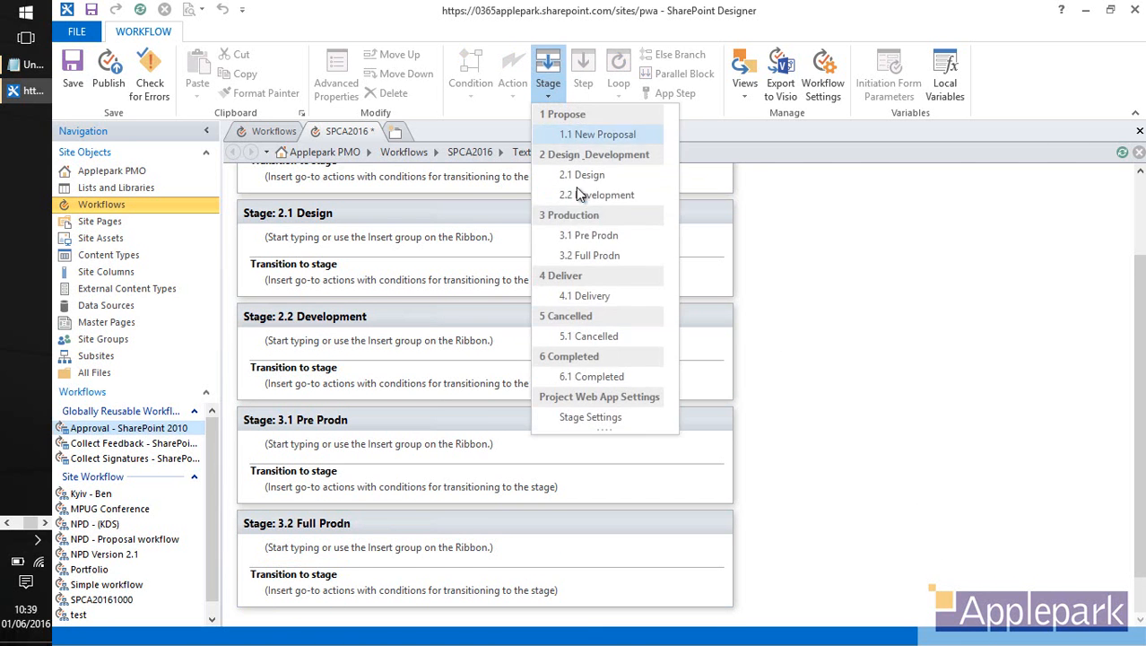
{"action": "left_click", "coordinate": [585, 290]}
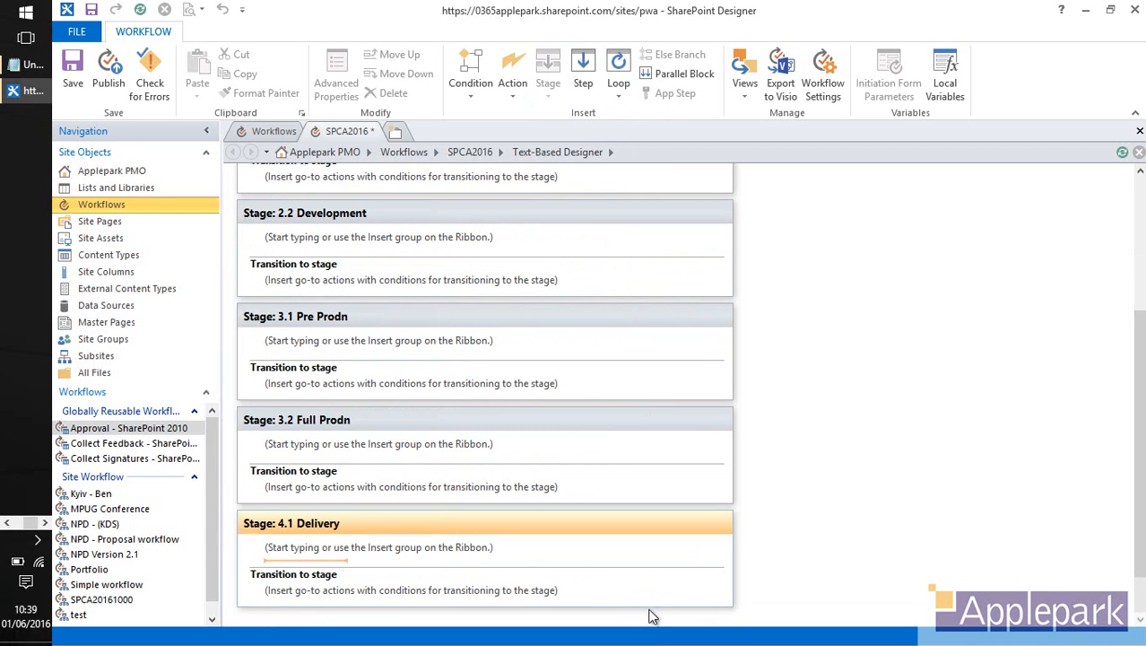
{"action": "left_click", "coordinate": [548, 82]}
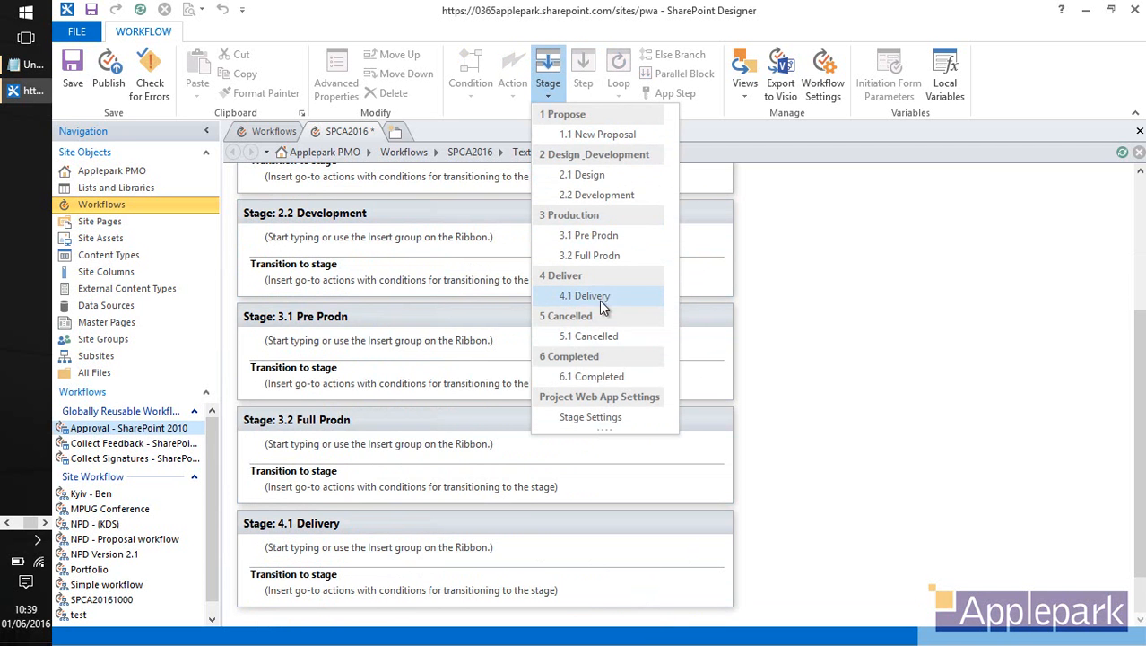
{"action": "left_click", "coordinate": [592, 337]}
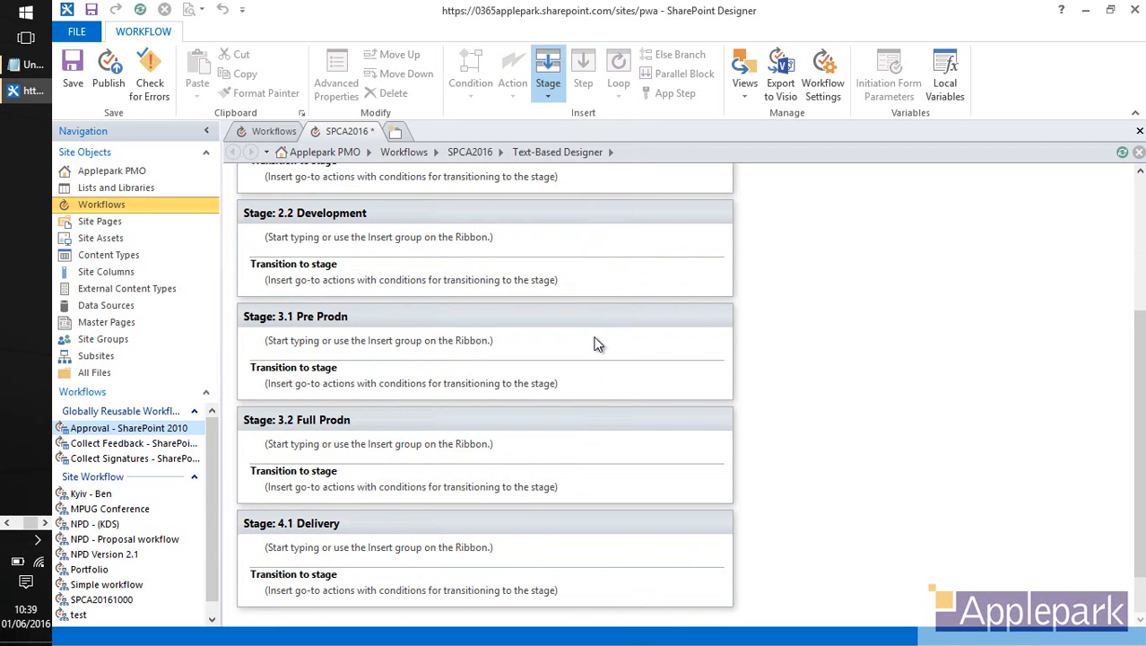
{"action": "scroll", "coordinate": [822, 436], "scroll_direction": "down", "scroll_amount": 2}
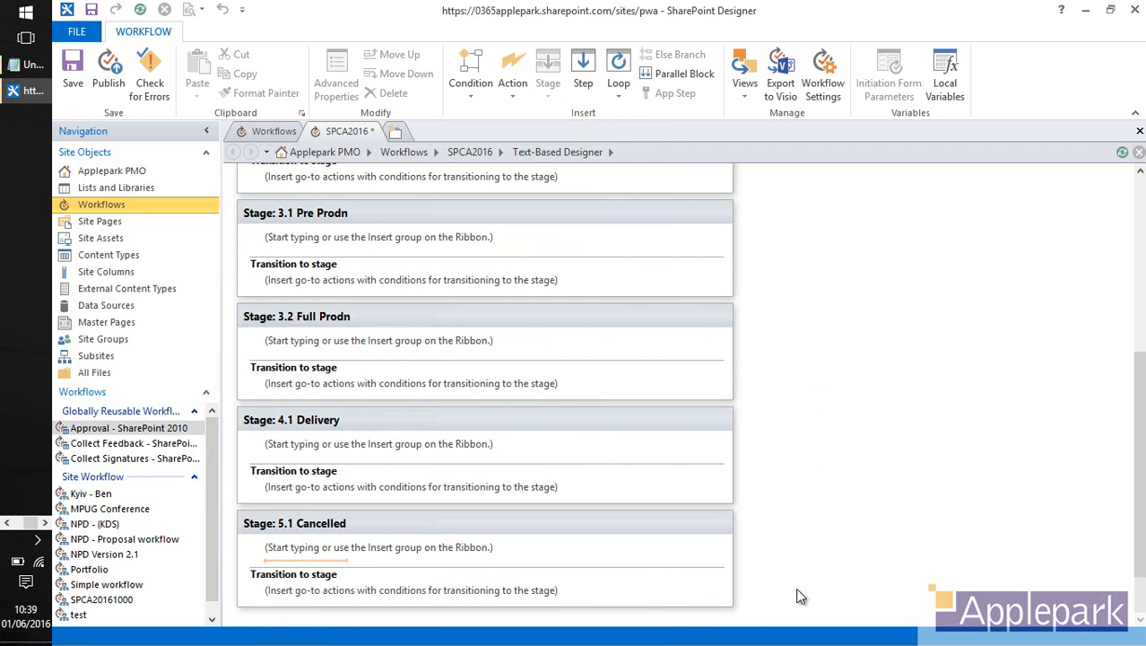
{"action": "left_click", "coordinate": [654, 618]}
{"action": "left_click", "coordinate": [548, 85]}
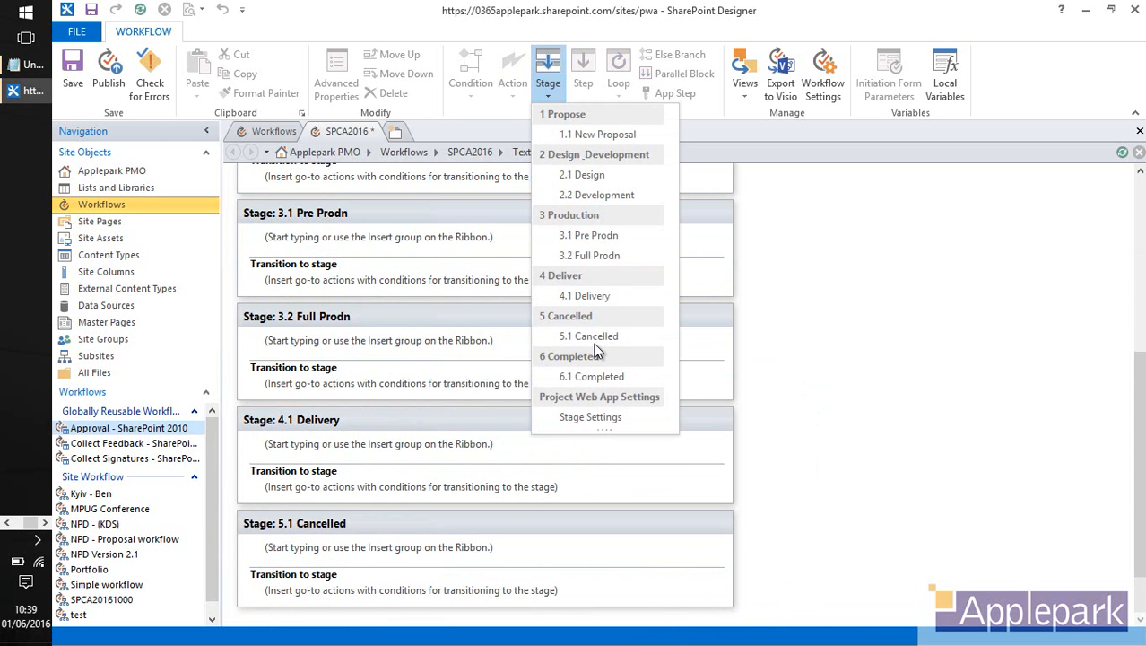
{"action": "left_click", "coordinate": [603, 373]}
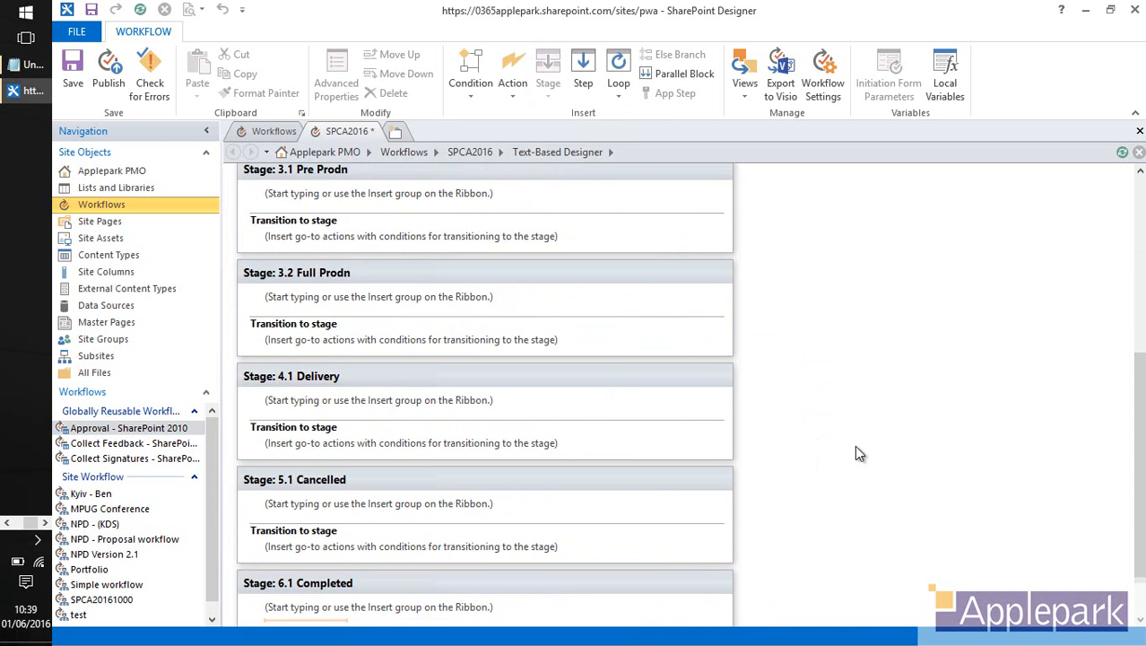
Insert the condition "If Project Web App starts the workflow normally or restarts the workflow and includes this stage" in the 1.1 New Proposal stage.
{"action": "scroll", "coordinate": [852, 426], "scroll_direction": "up", "scroll_amount": 5}
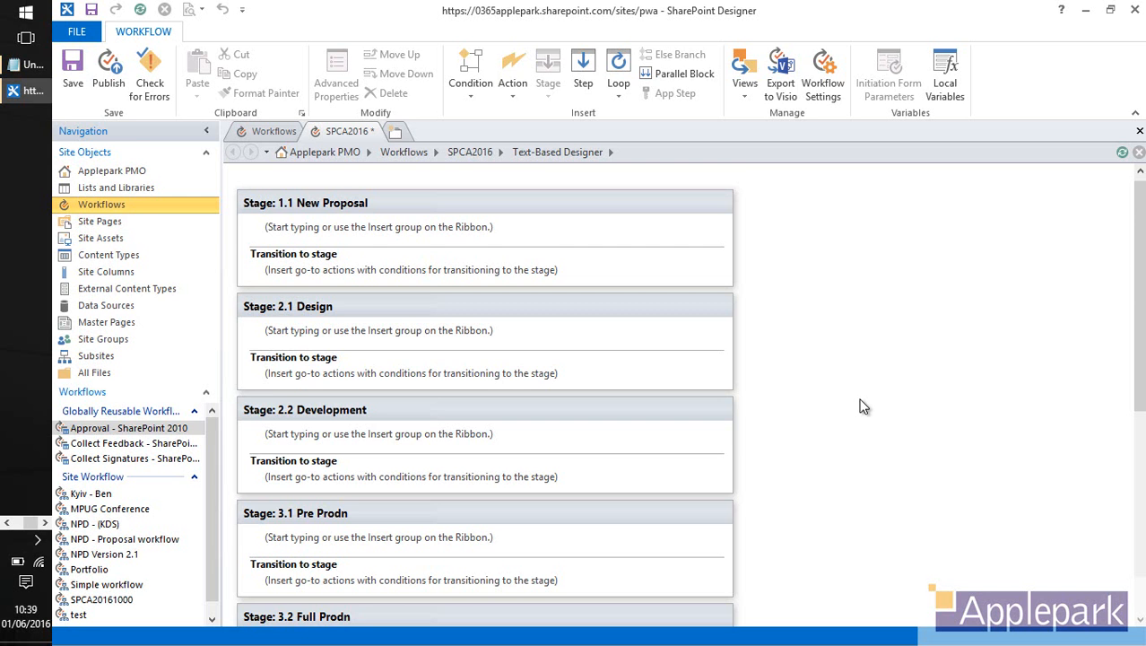
{"action": "scroll", "coordinate": [866, 455], "scroll_direction": "down", "scroll_amount": 6}
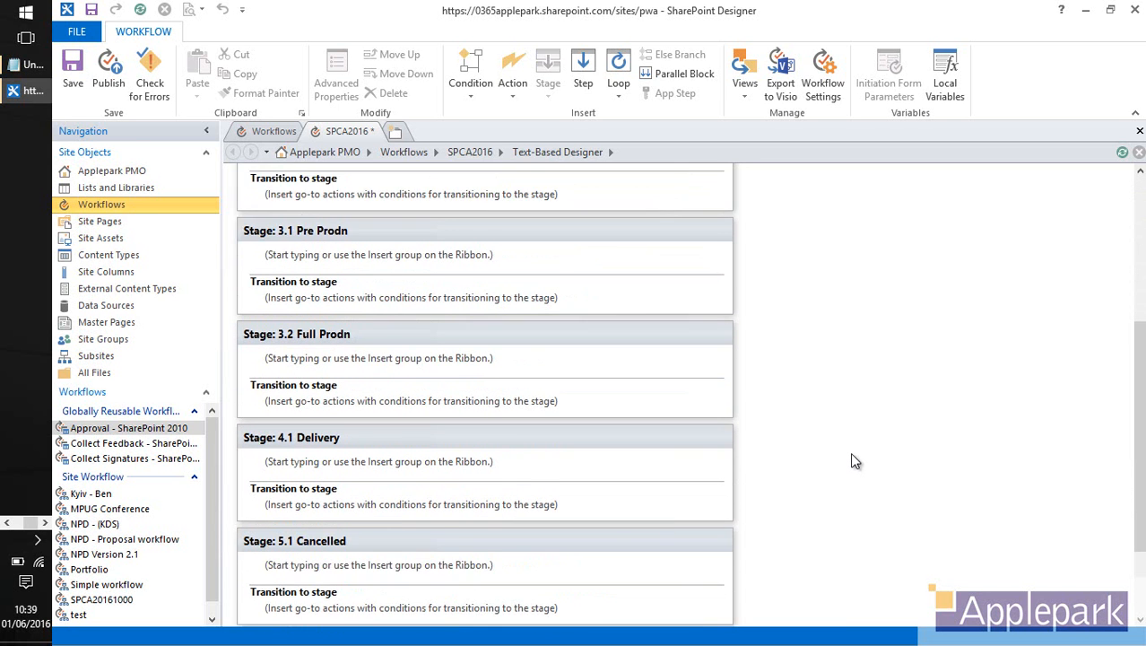
{"action": "scroll", "coordinate": [852, 454], "scroll_direction": "up", "scroll_amount": 6}
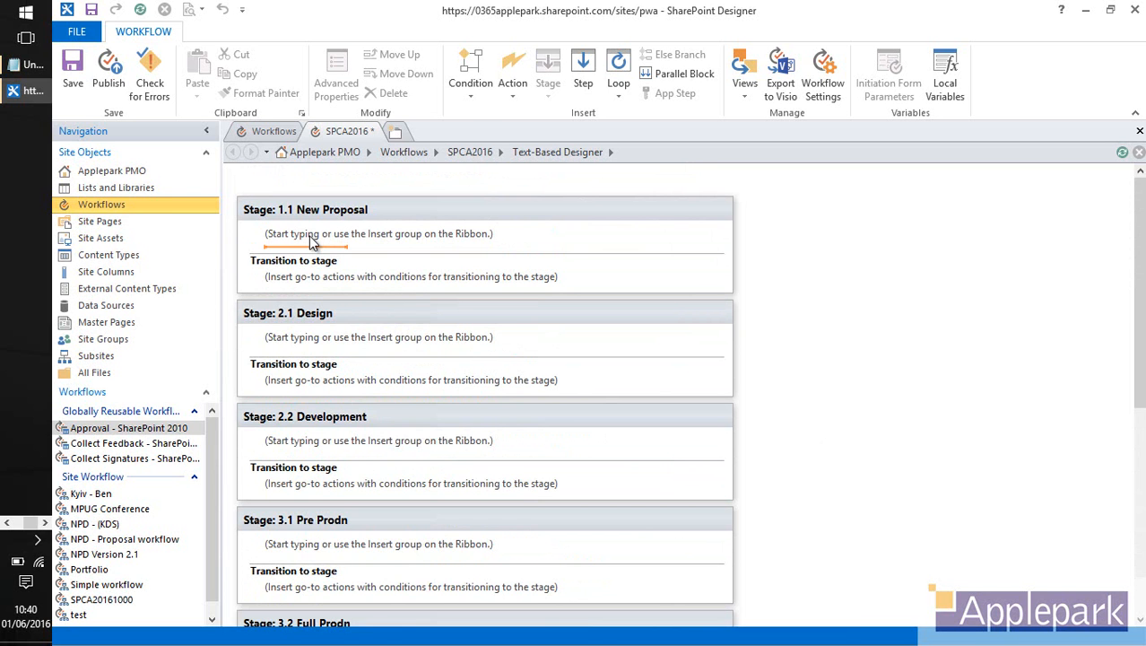
{"action": "left_click", "coordinate": [471, 101]}
{"action": "left_click", "coordinate": [488, 194]}
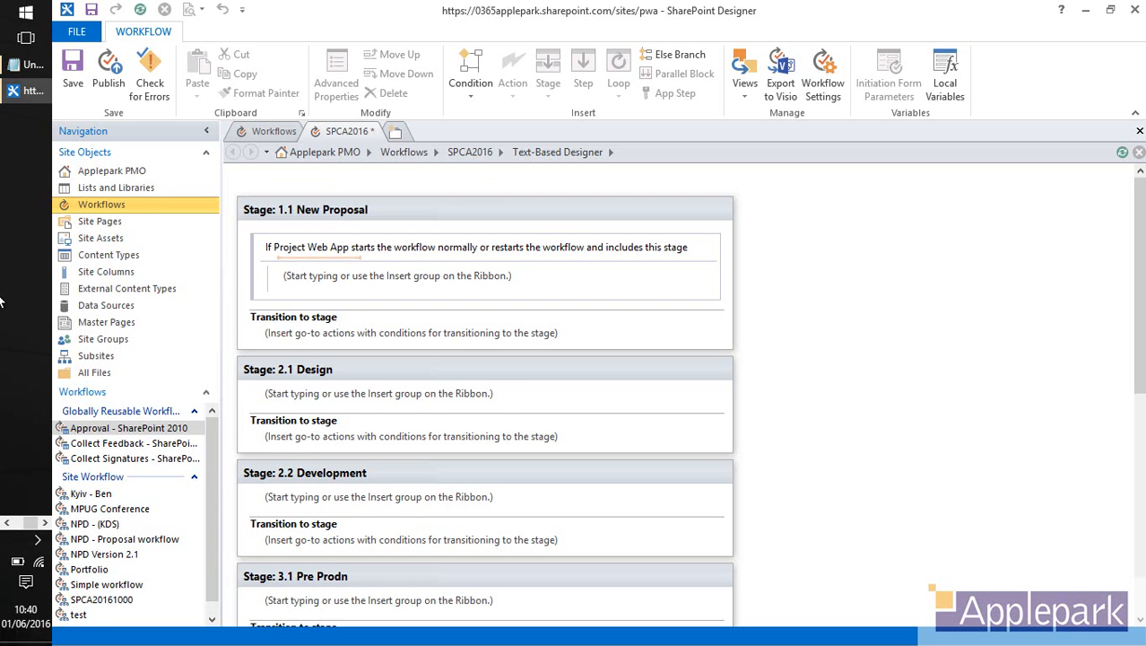
Insert a Wait for Project Event action inside the New Proposal condition and set its event to "When a project is submitted".
{"action": "left_click", "coordinate": [316, 278]}
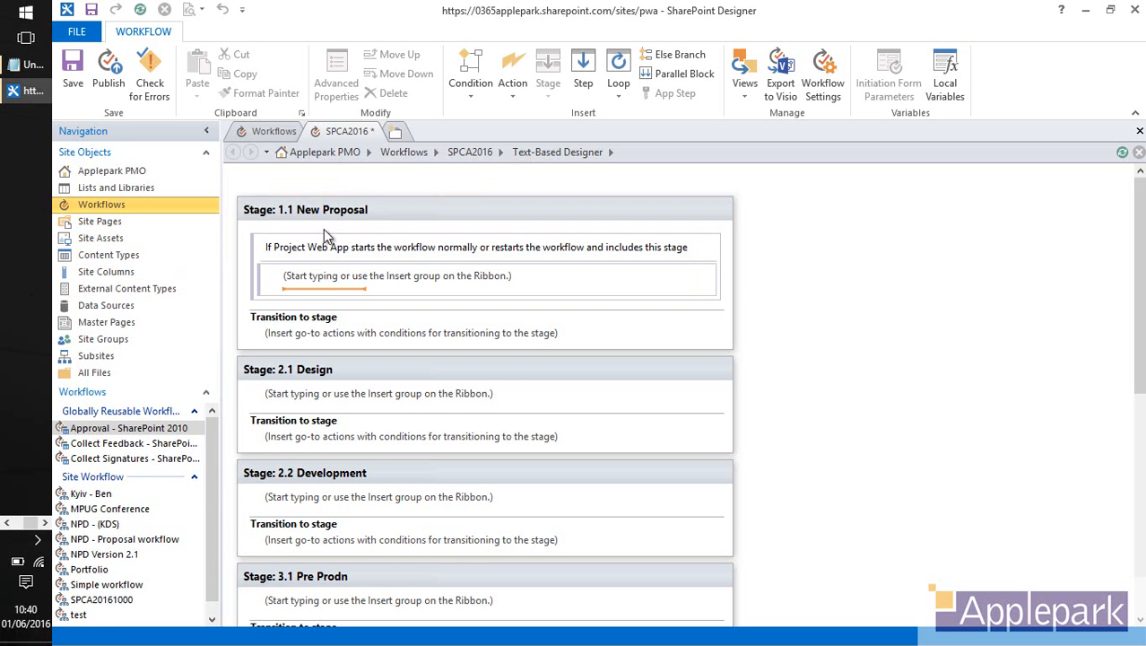
{"action": "left_click", "coordinate": [514, 96]}
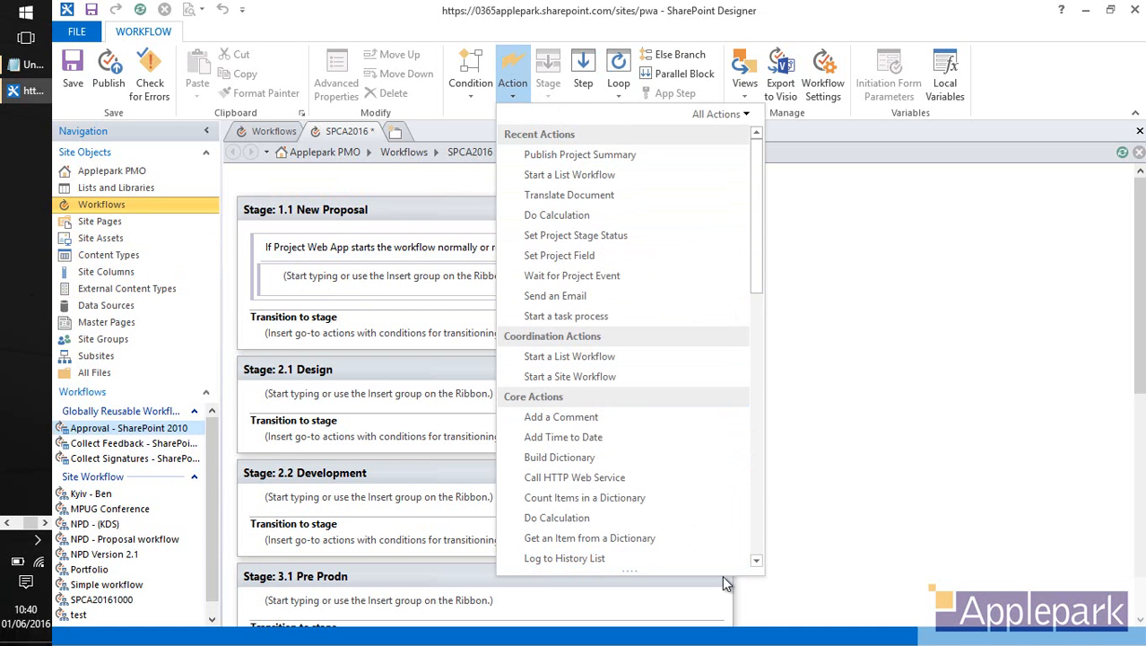
{"action": "left_click_drag", "start_coordinate": [725, 574], "coordinate": [731, 595]}
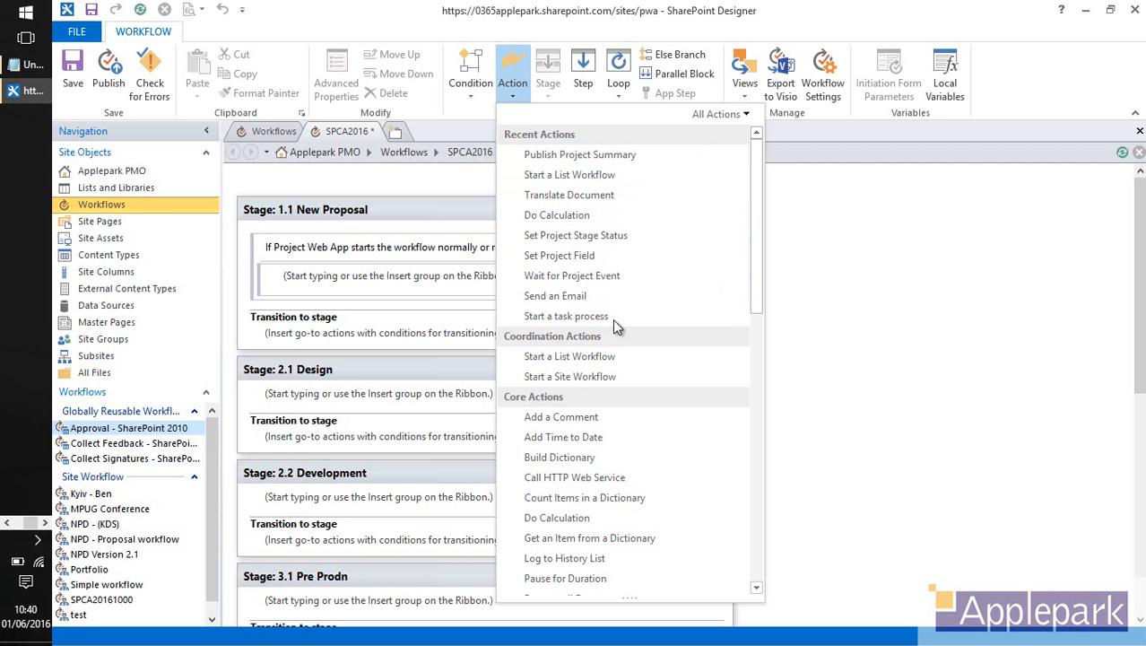
{"action": "left_click_drag", "start_coordinate": [758, 296], "coordinate": [755, 439]}
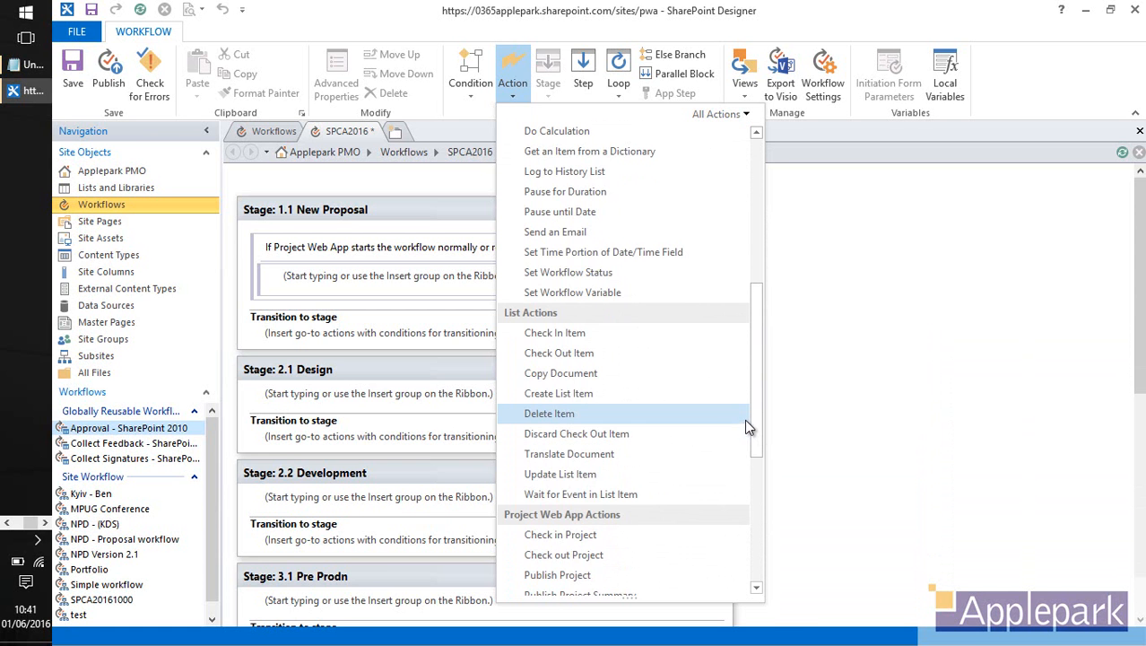
{"action": "mouse_move", "coordinate": [756, 419]}
{"action": "left_mouse_down"}
{"action": "mouse_move", "coordinate": [761, 493]}
{"action": "mouse_move", "coordinate": [755, 252]}
{"action": "left_mouse_up"}
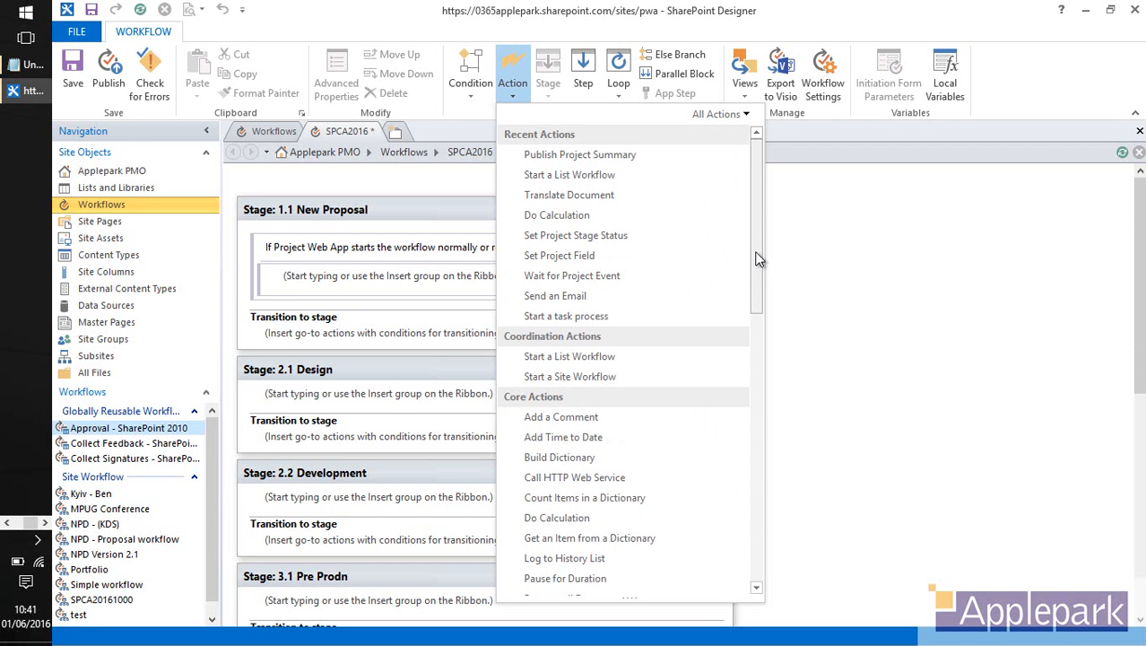
{"action": "left_click", "coordinate": [573, 277]}
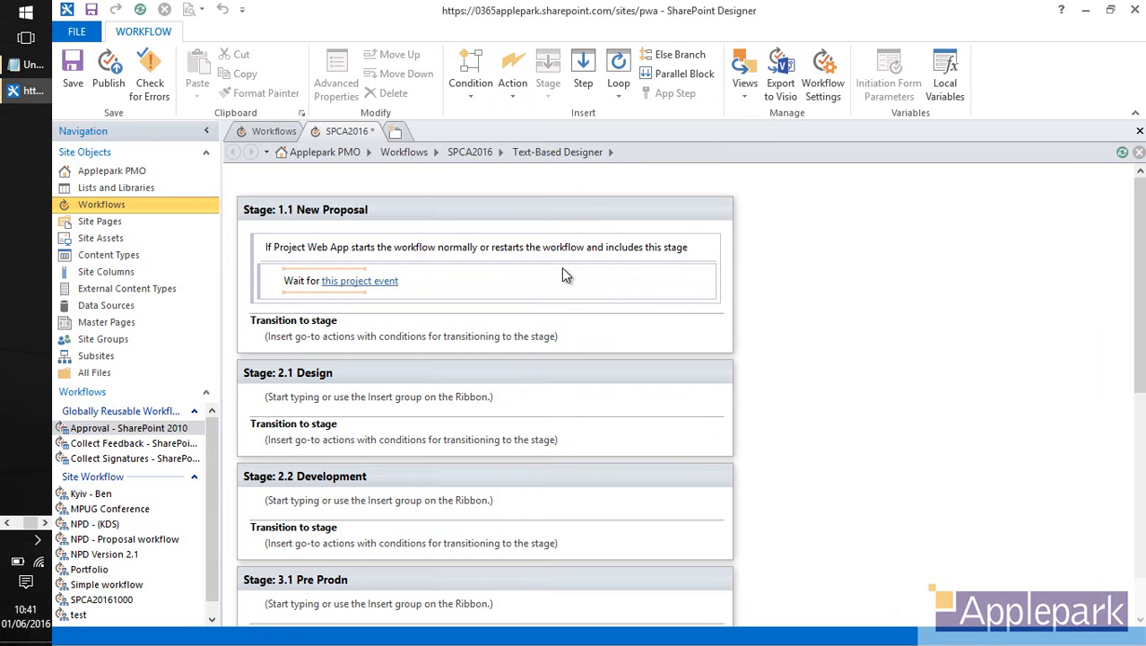
{"action": "left_click", "coordinate": [360, 284]}
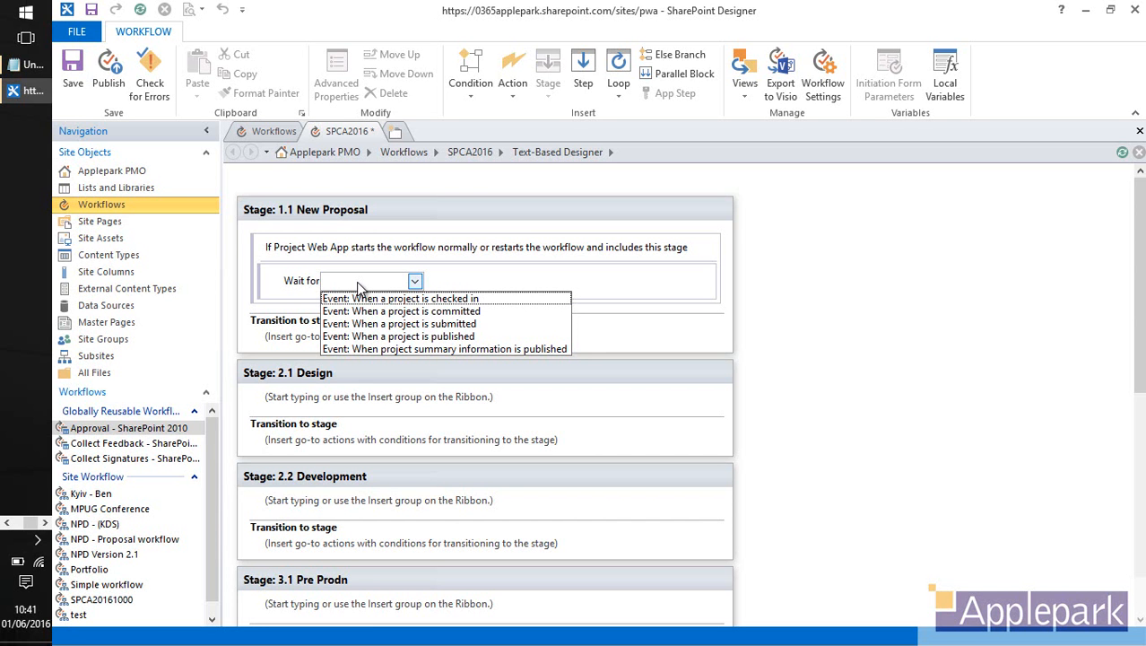
{"action": "left_click", "coordinate": [413, 324]}
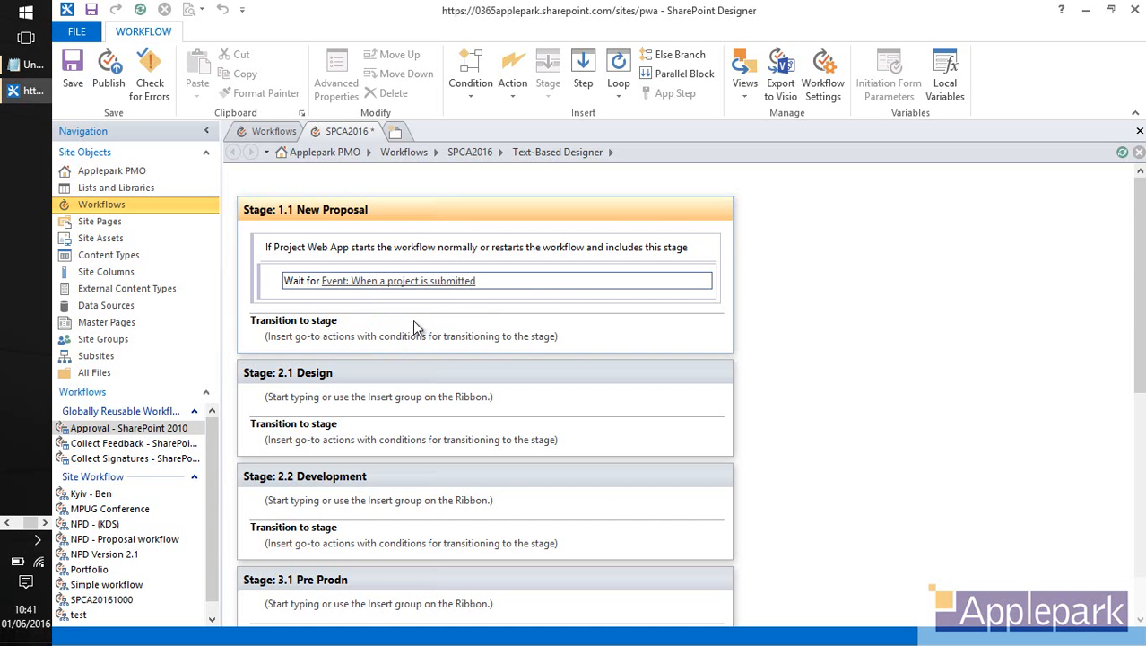
Add a Start a task process action directly below the wait action in the 1.1 New Proposal stage.
{"action": "left_click", "coordinate": [499, 288]}
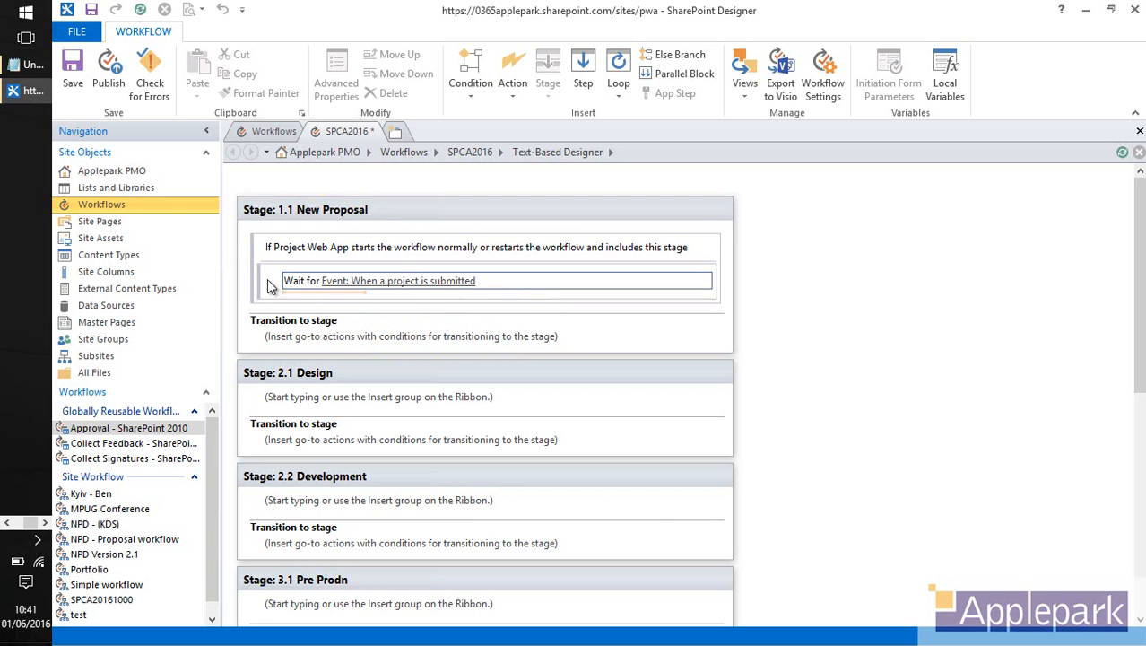
{"action": "left_click", "coordinate": [301, 294]}
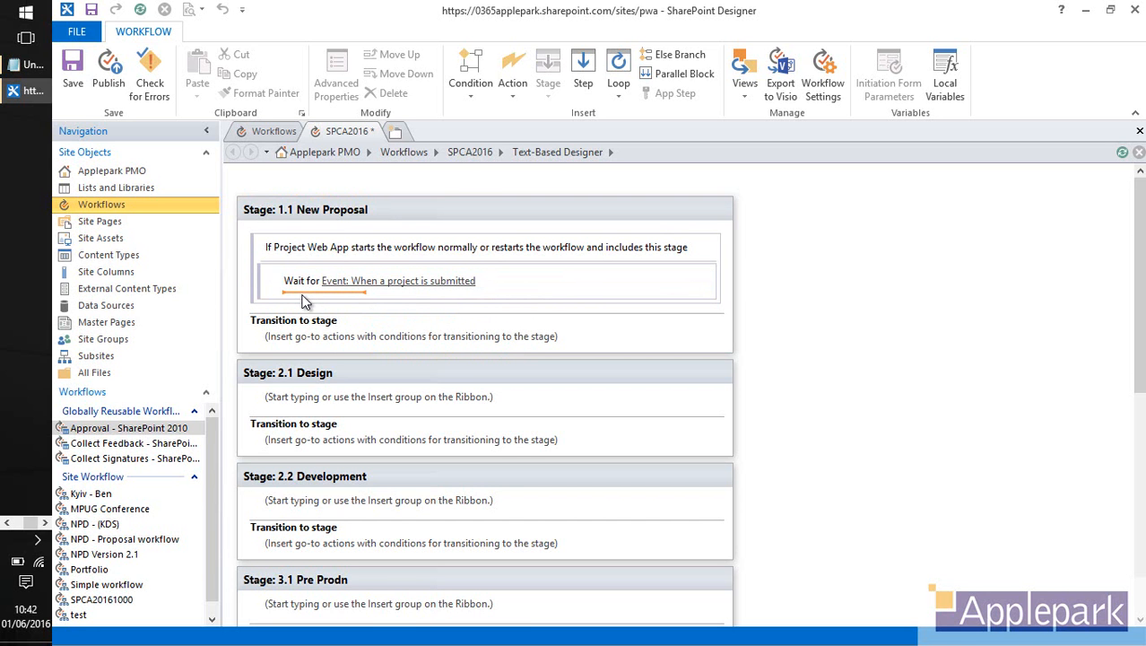
{"action": "type", "text": "st"}
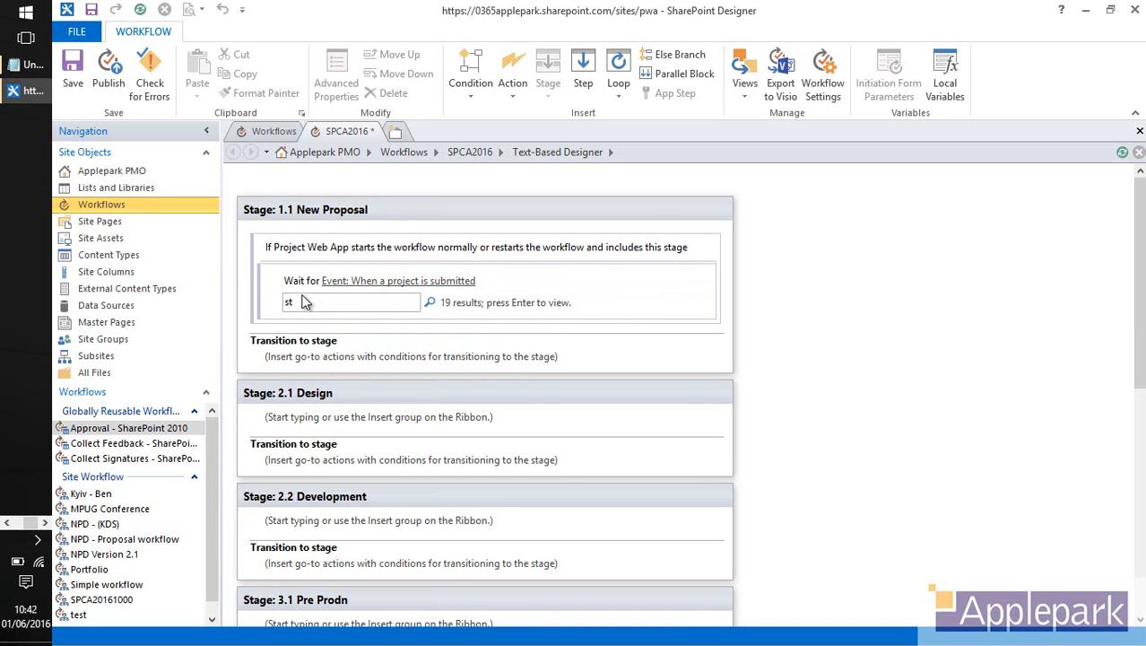
{"action": "key", "text": "Return"}
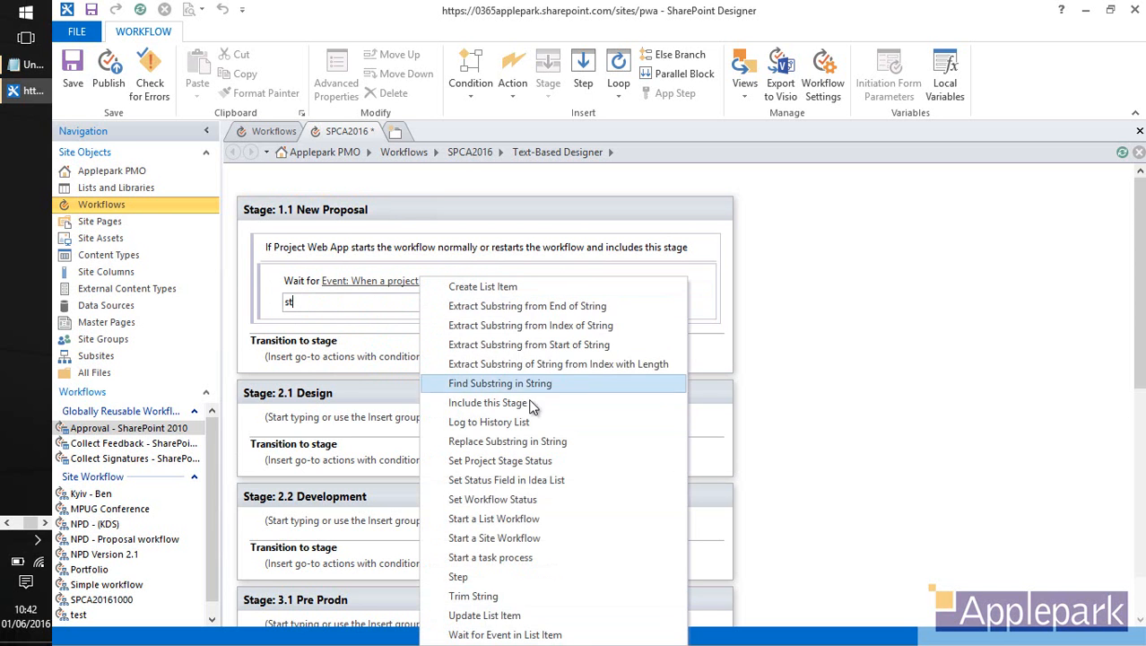
{"action": "left_click", "coordinate": [534, 558]}
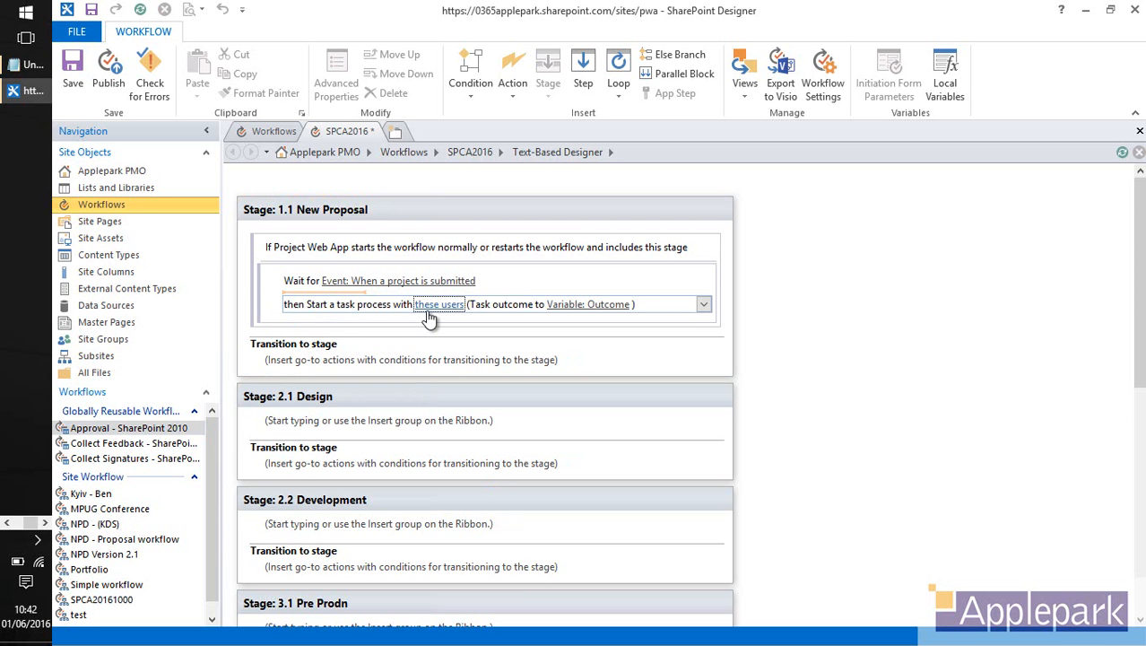
Set the New Proposal task's participant through a workflow lookup for a user, using the Approver field from Project Data.
{"action": "left_click", "coordinate": [429, 316]}
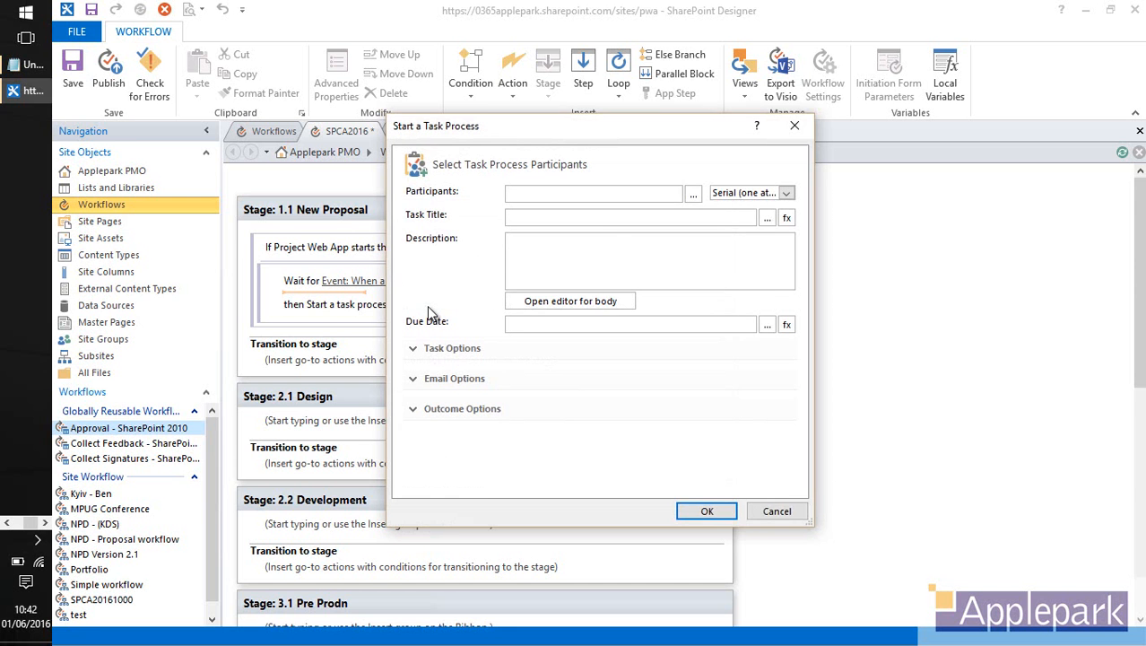
{"action": "left_click", "coordinate": [695, 195]}
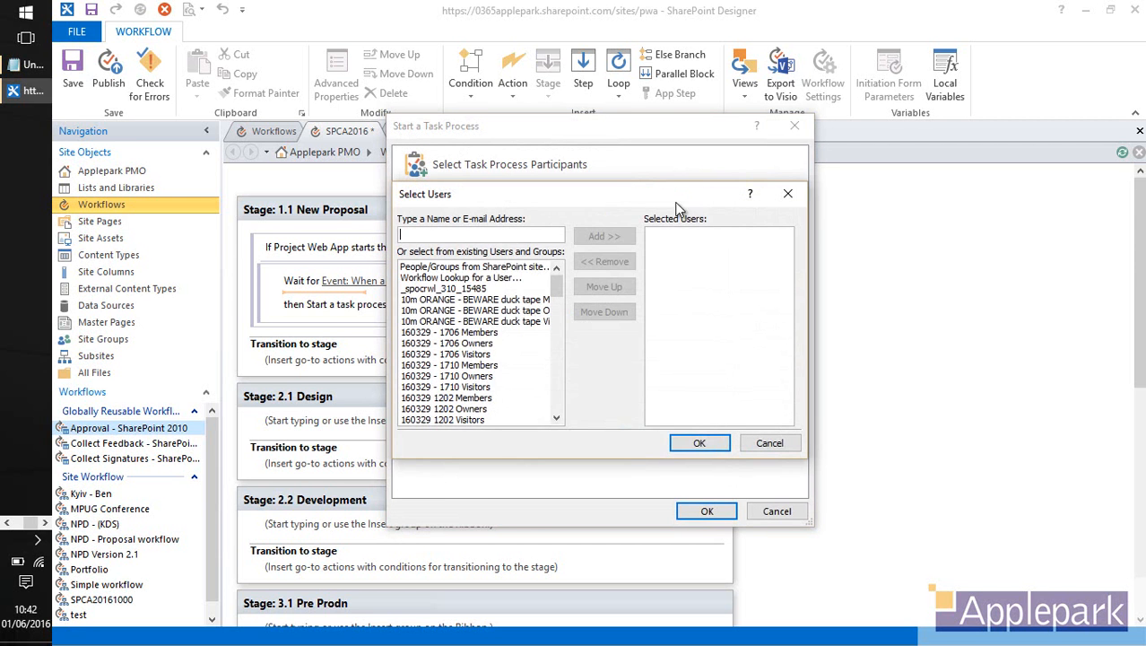
{"action": "left_click", "coordinate": [482, 282]}
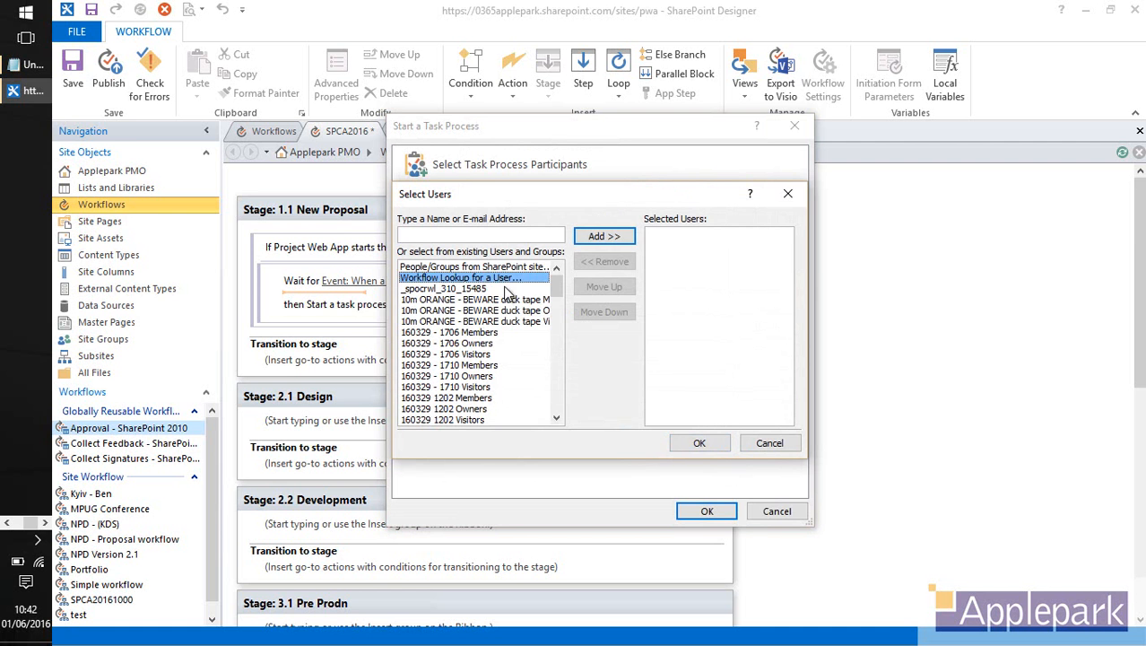
{"action": "mouse_move", "coordinate": [556, 283]}
{"action": "left_mouse_down"}
{"action": "mouse_move", "coordinate": [562, 401]}
{"action": "mouse_move", "coordinate": [554, 287]}
{"action": "left_mouse_up"}
{"action": "left_click", "coordinate": [591, 239]}
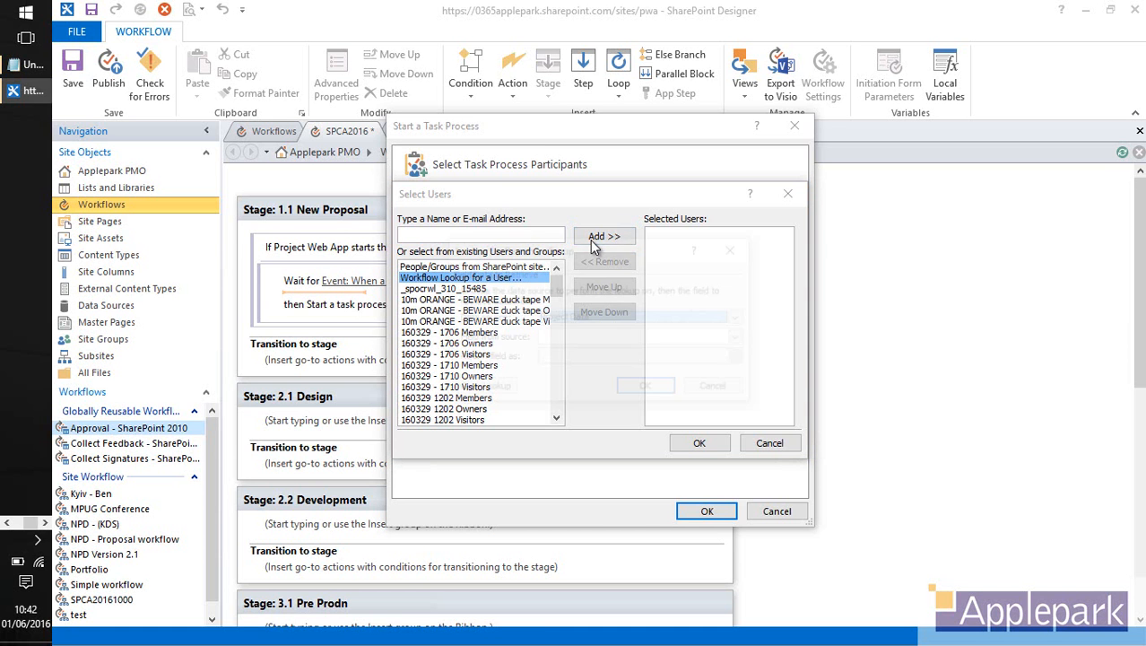
{"action": "left_click_drag", "start_coordinate": [590, 239], "coordinate": [612, 175]}
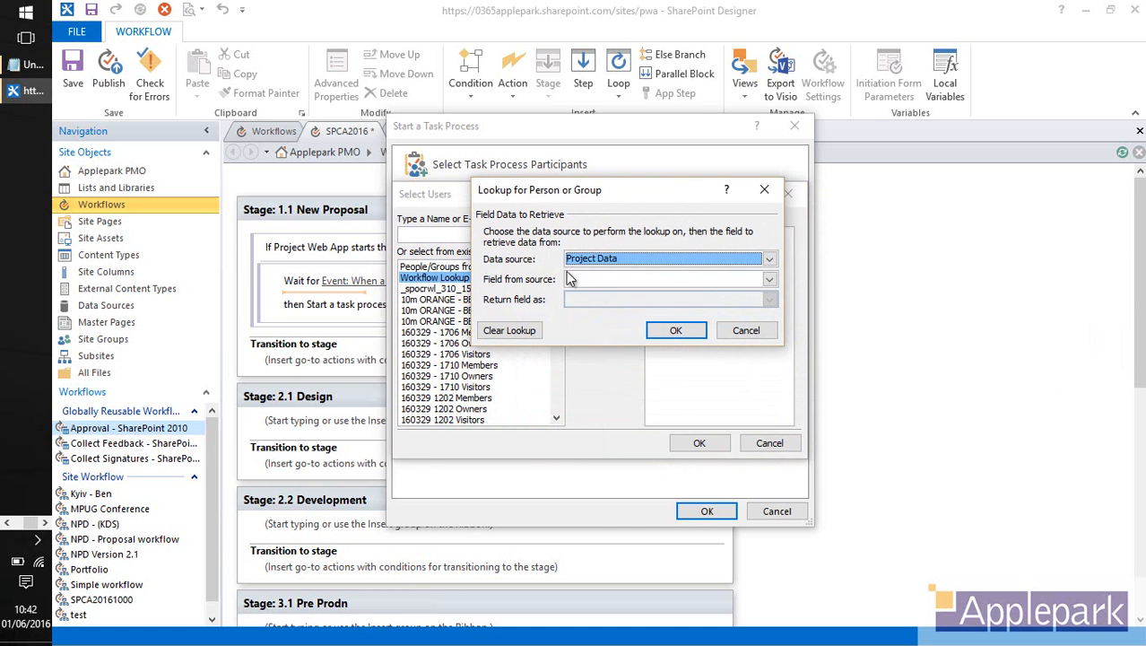
{"action": "left_click", "coordinate": [769, 259]}
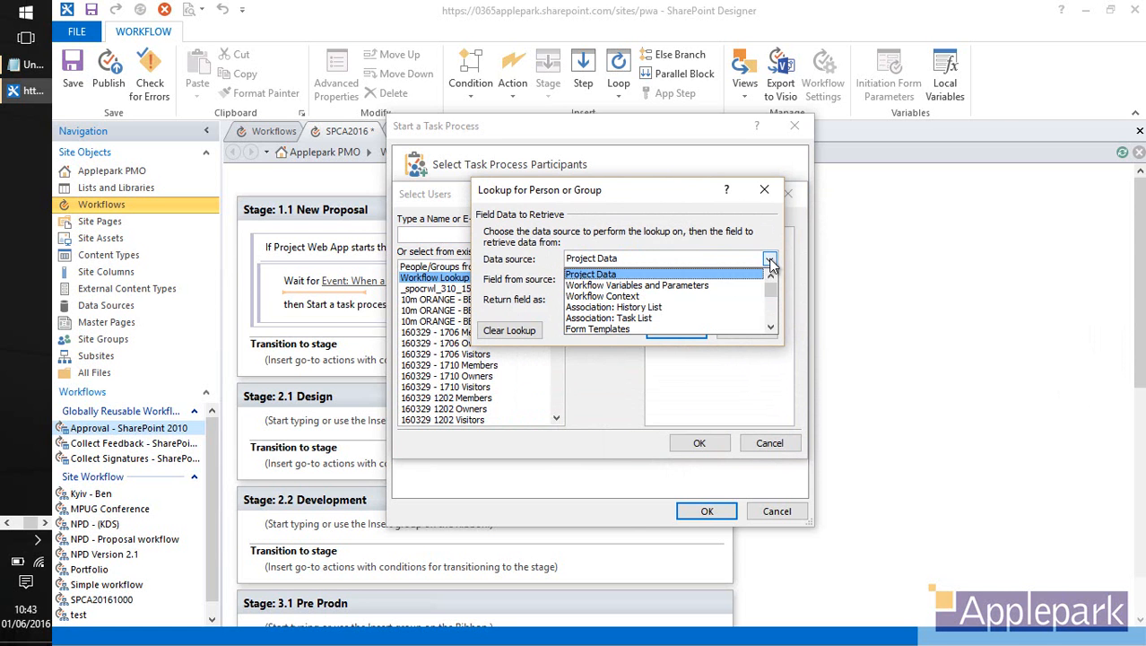
{"action": "left_click", "coordinate": [722, 274]}
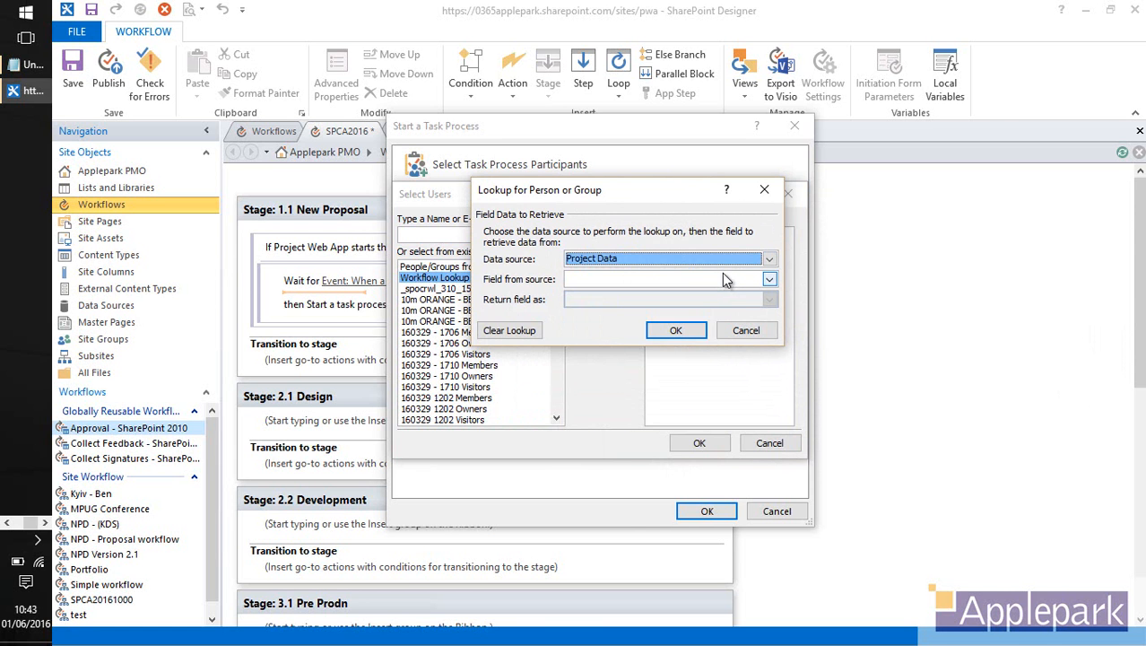
{"action": "left_click", "coordinate": [770, 281]}
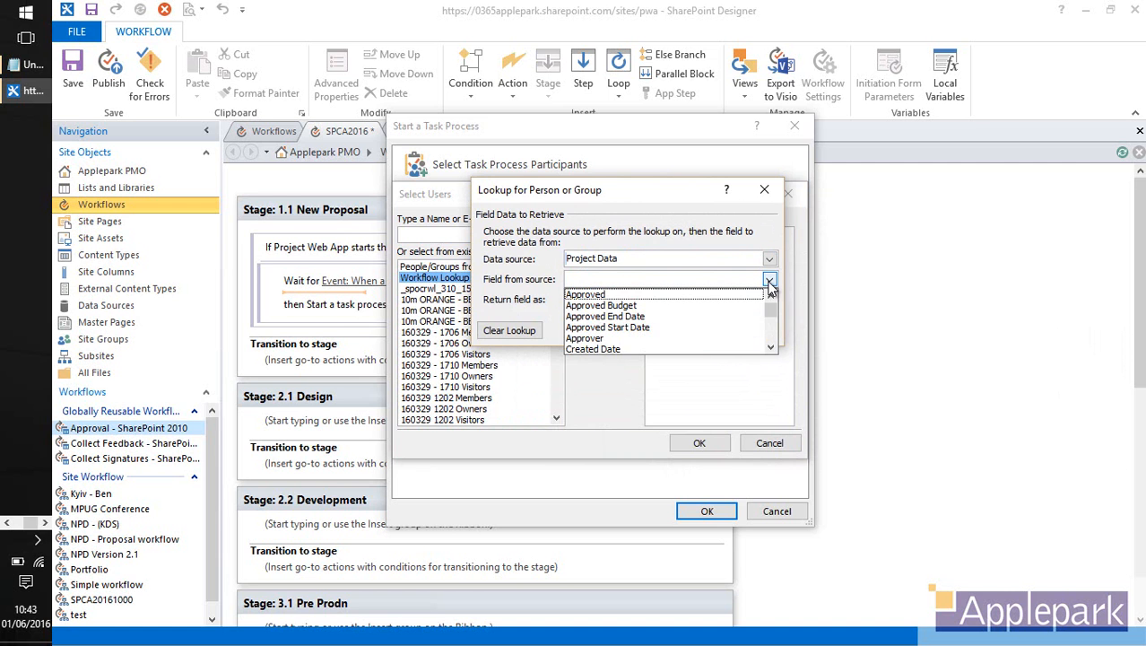
{"action": "left_click", "coordinate": [692, 347]}
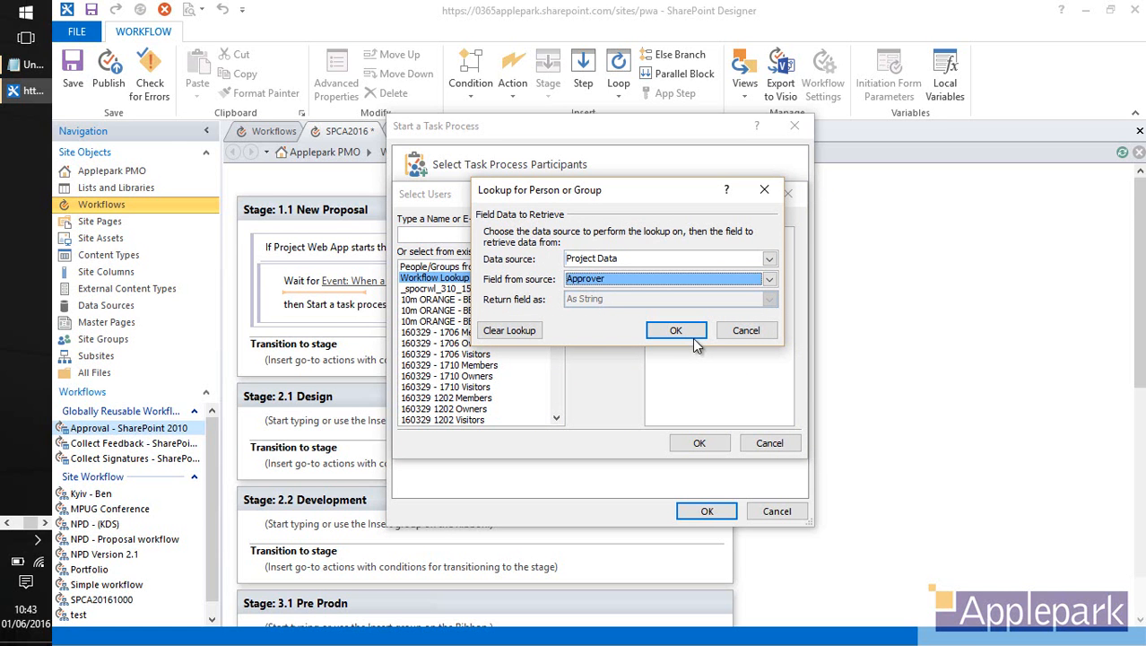
{"action": "left_click", "coordinate": [692, 334]}
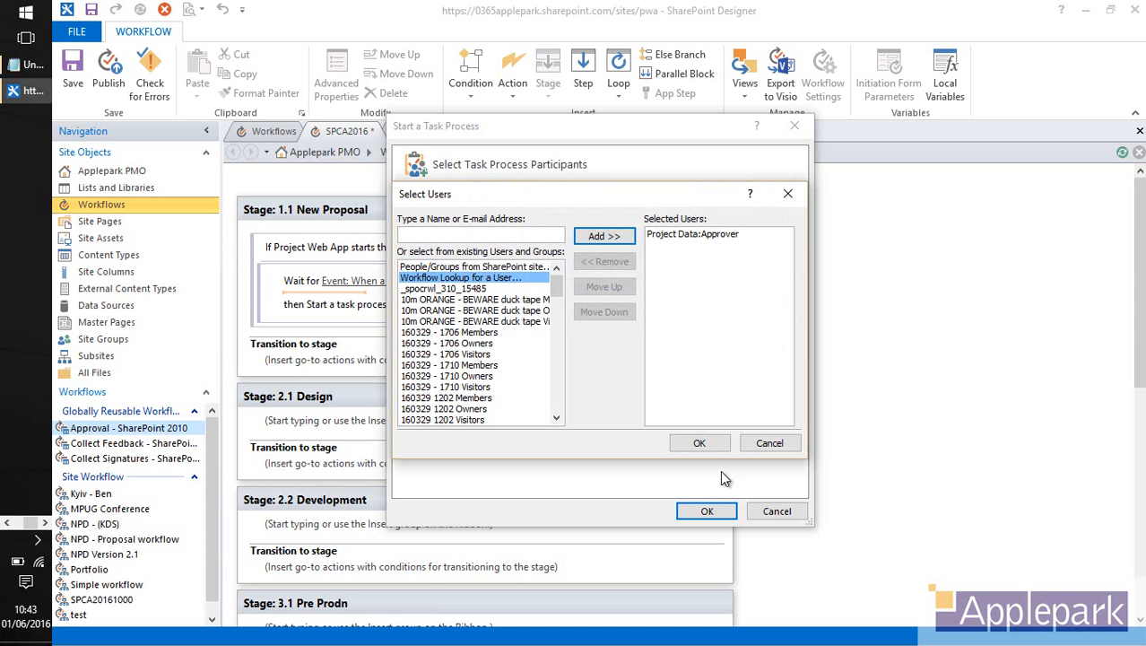
{"action": "left_click", "coordinate": [715, 440]}
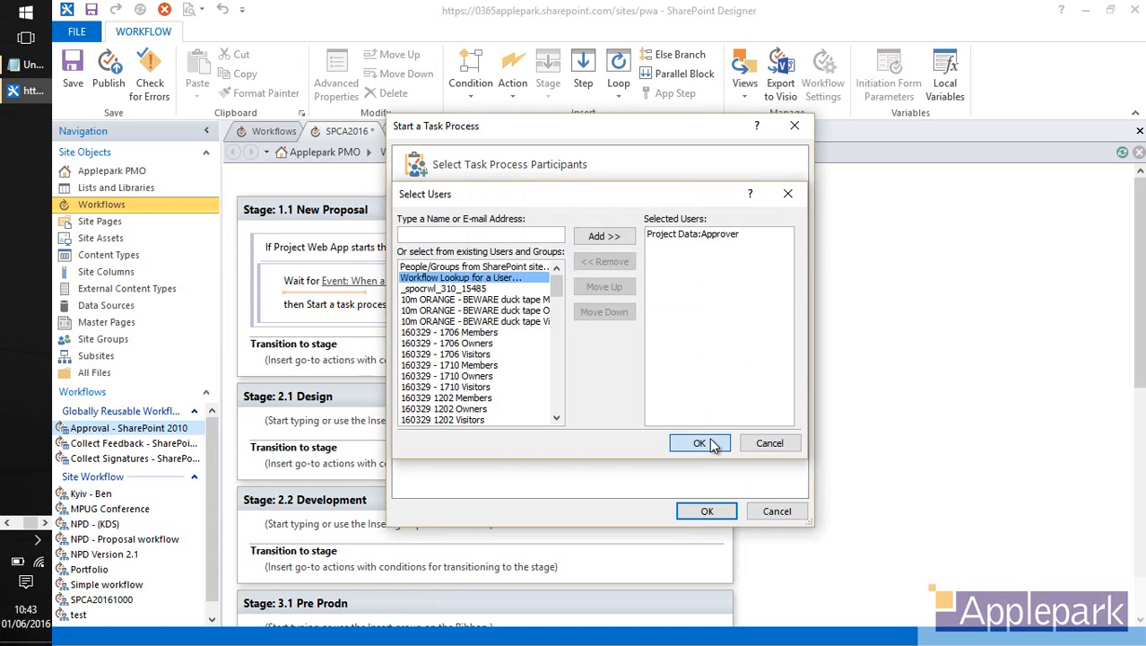
Enter "Please approve or reject project :" as the approval task's title.
{"action": "left_click", "coordinate": [542, 217]}
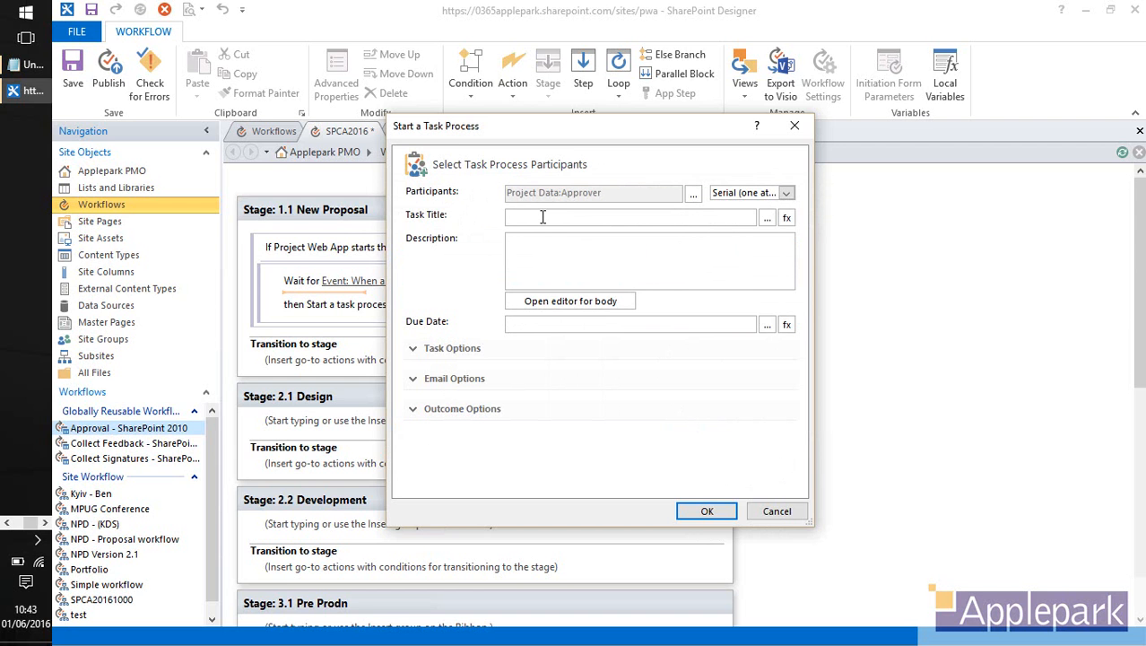
{"action": "type", "text": "Please approve r"}
{"action": "key", "text": "BackSpace"}
{"action": "type", "text": "or reject project :"}
Set the approval task's title to a lookup of the Project Name field from Project Data and accept the task process settings.
{"action": "left_click", "coordinate": [787, 218]}
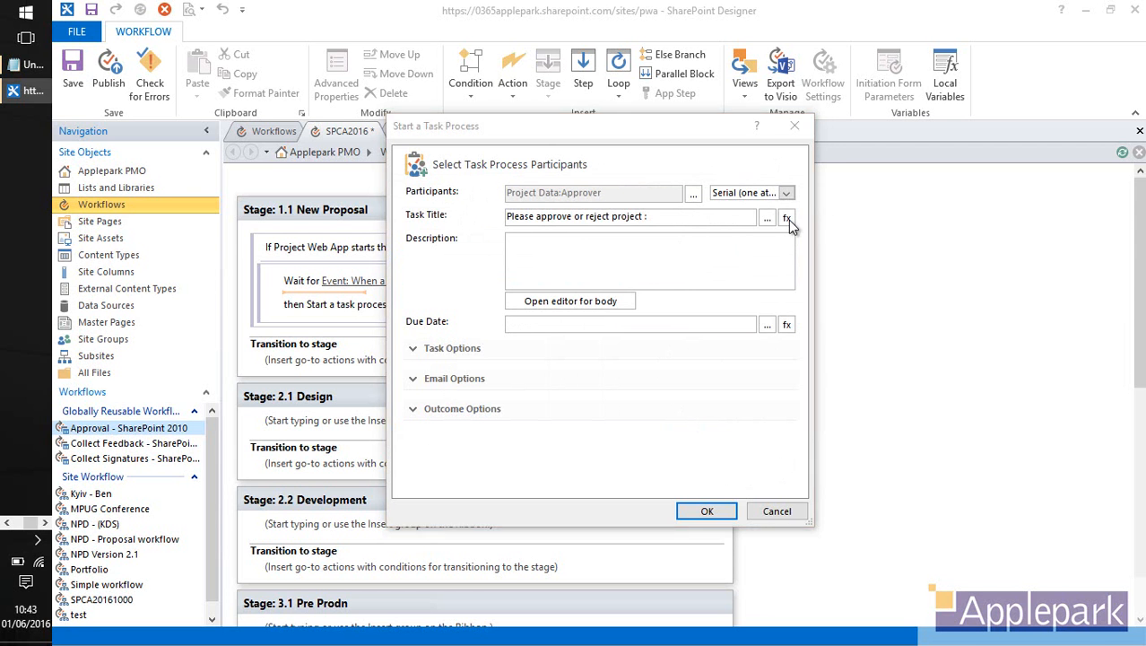
{"action": "left_click", "coordinate": [742, 338]}
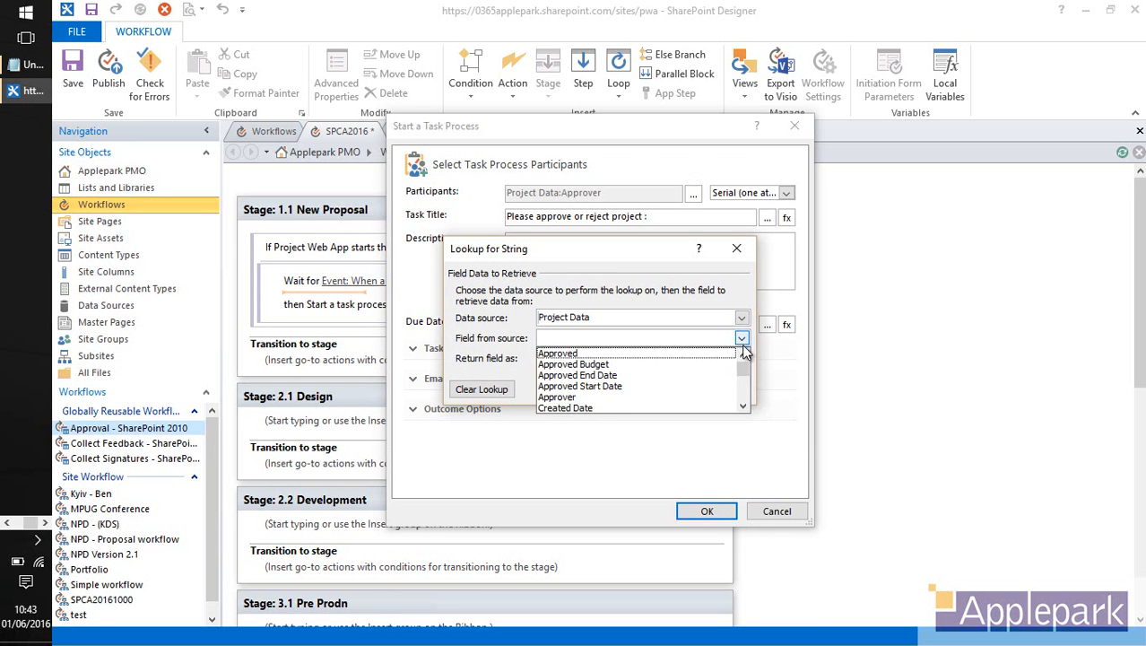
{"action": "left_click", "coordinate": [741, 409]}
{"action": "left_click_drag", "start_coordinate": [741, 409], "coordinate": [745, 410]}
{"action": "left_click", "coordinate": [744, 407]}
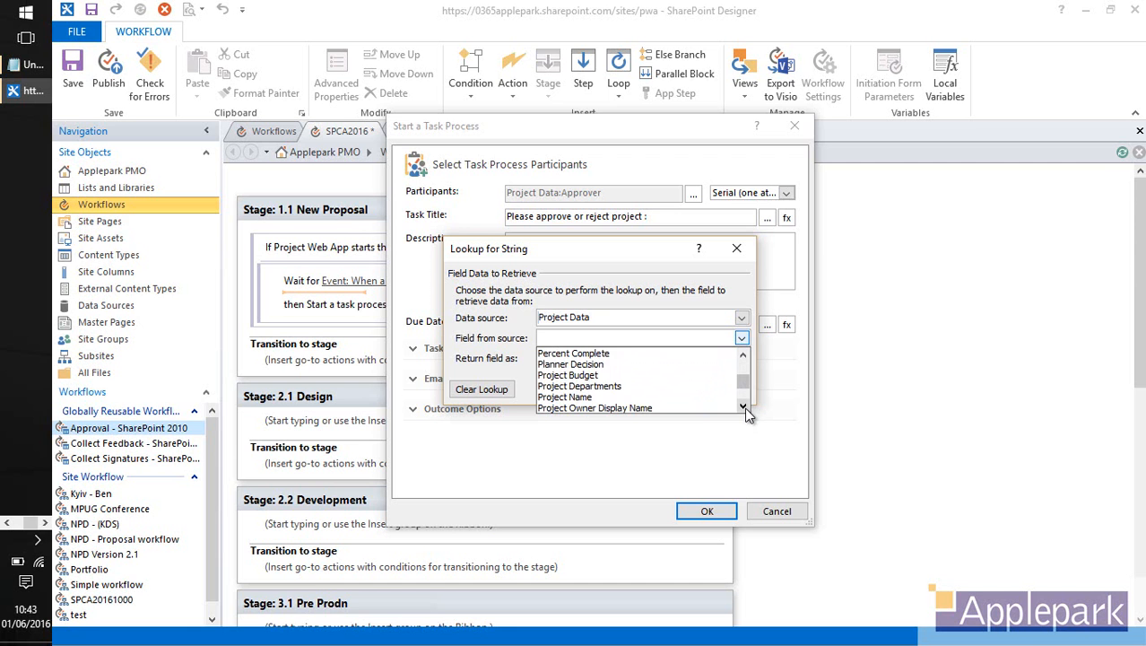
{"action": "left_click", "coordinate": [744, 407]}
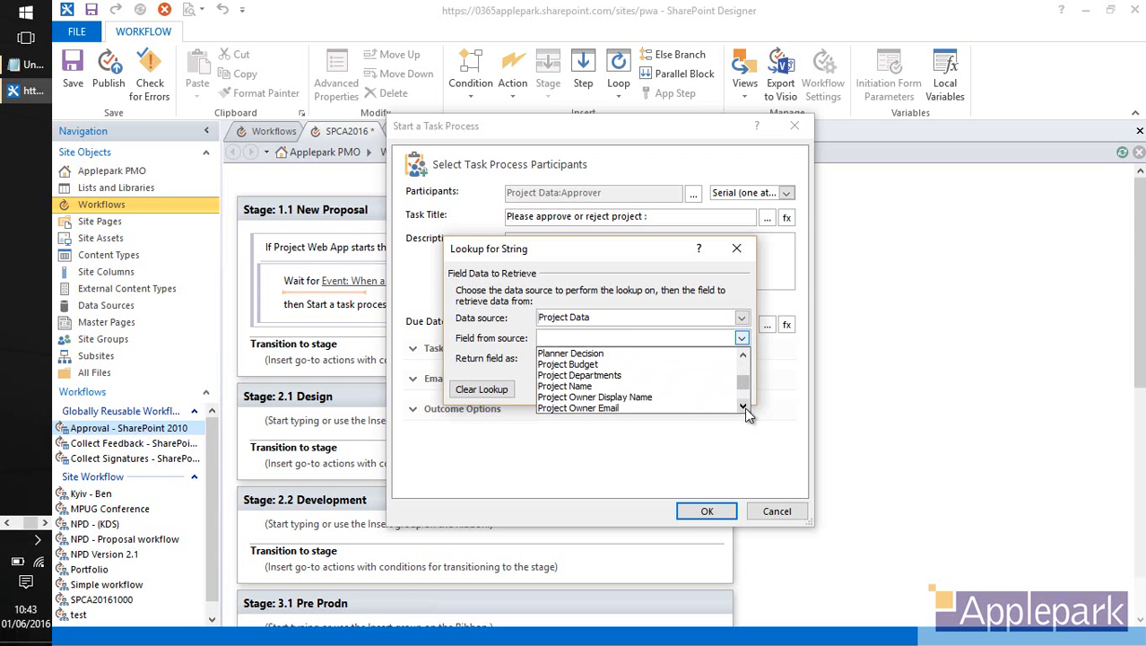
{"action": "left_click", "coordinate": [615, 385]}
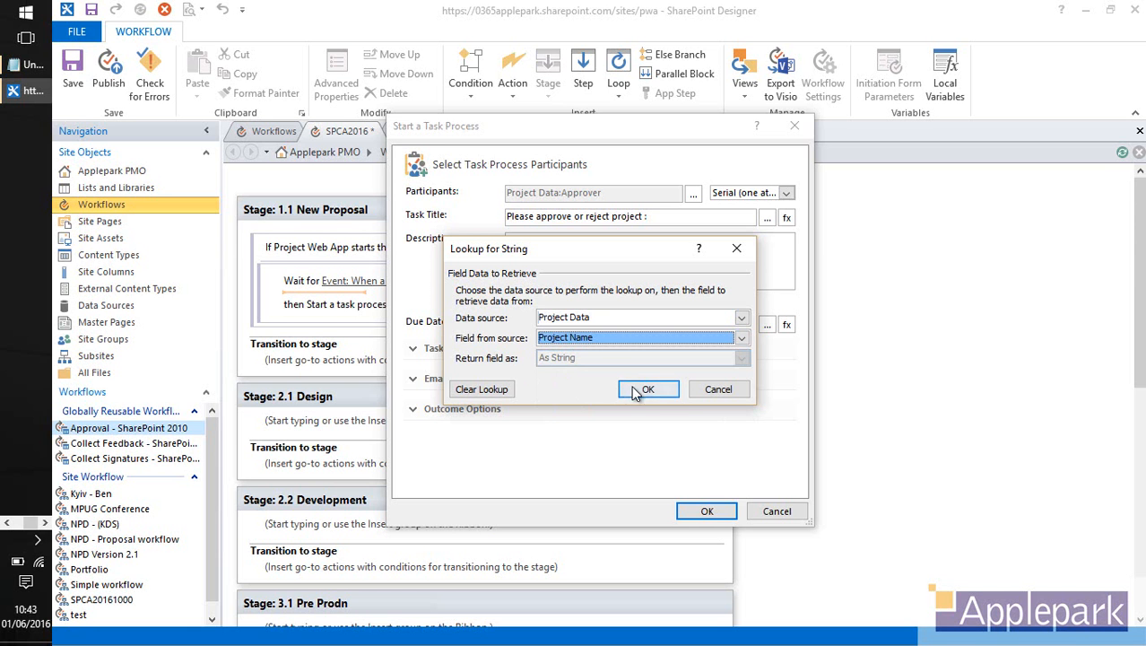
{"action": "left_click", "coordinate": [646, 389]}
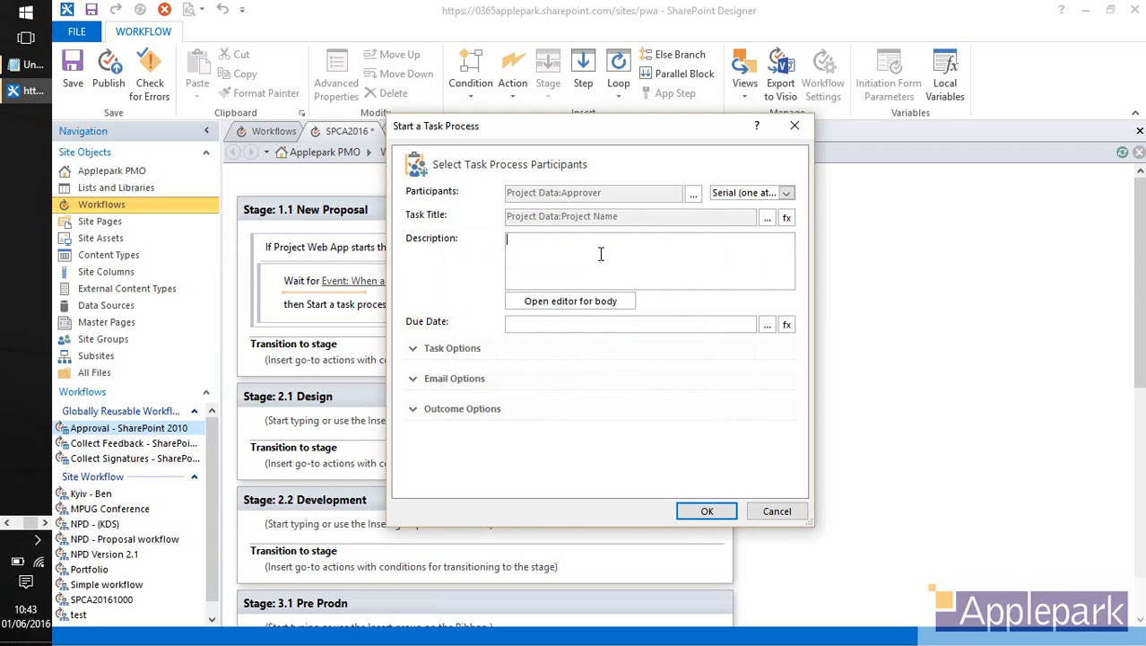
{"action": "left_click", "coordinate": [707, 511]}
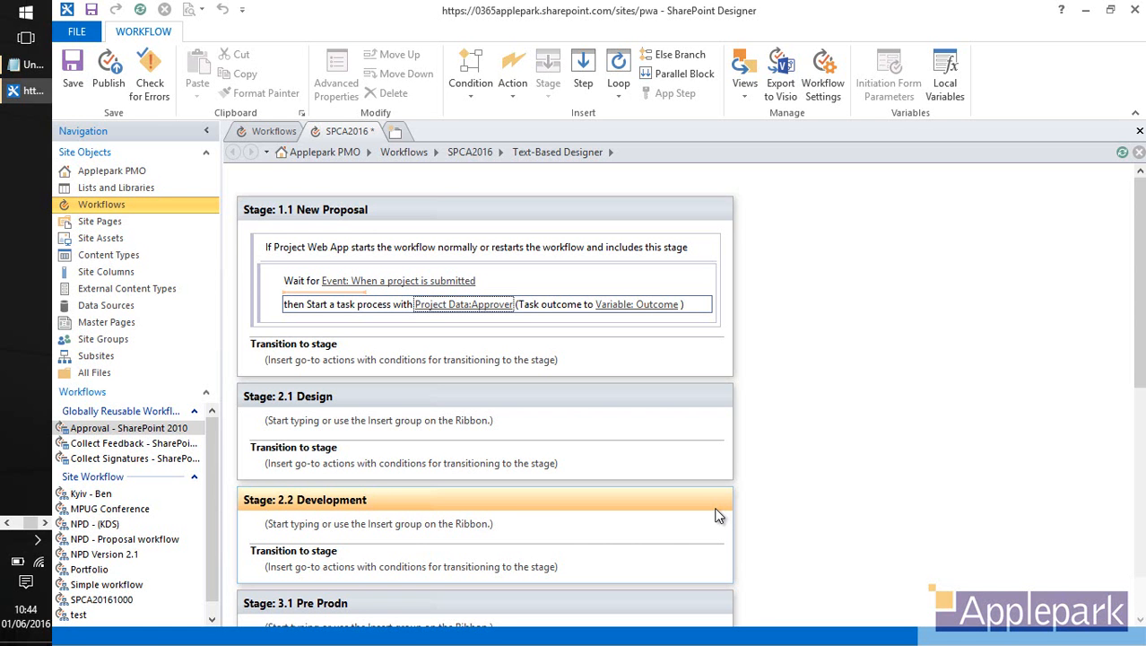
Insert an "If any value equals value" condition in the Transition to stage section of the 1.1 New Proposal stage.
{"action": "left_click", "coordinate": [337, 366]}
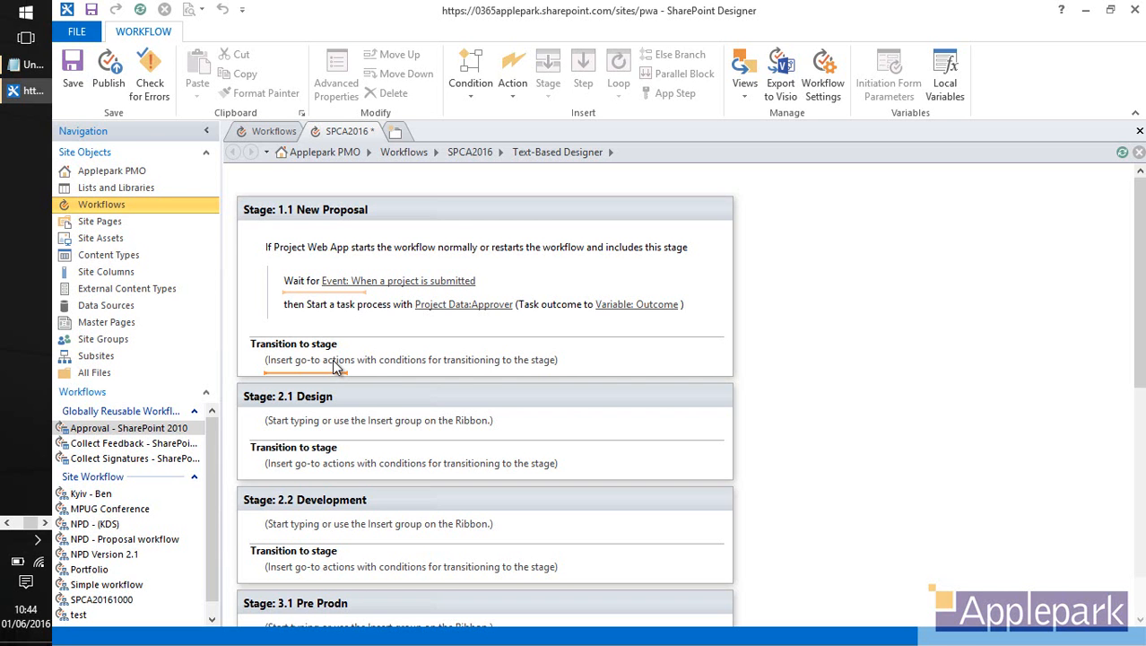
{"action": "left_click", "coordinate": [334, 362]}
{"action": "type", "text": "if"}
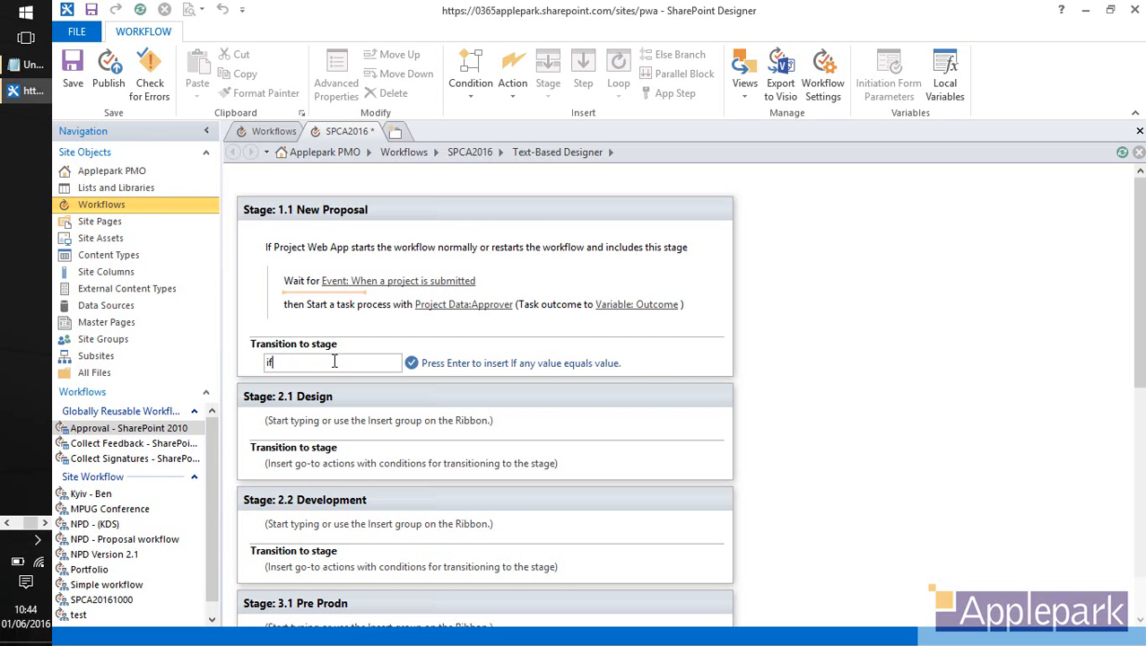
{"action": "key", "text": "Return"}
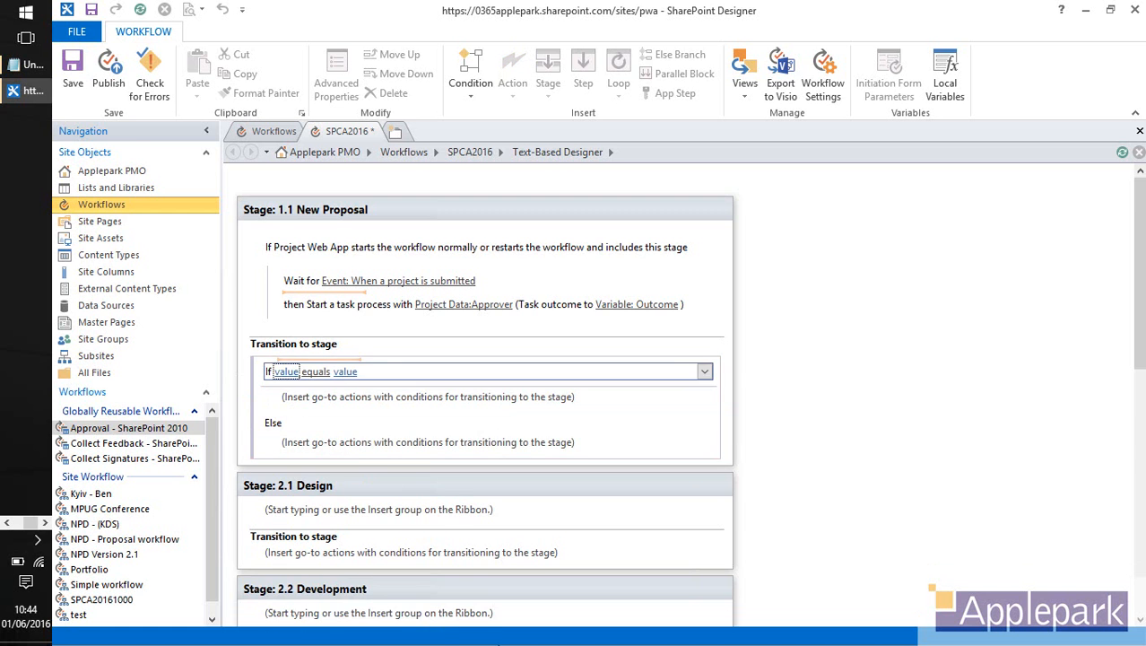
Define the New Proposal transition condition as workflow variable Outcome equals Approved.
{"action": "left_click", "coordinate": [287, 372]}
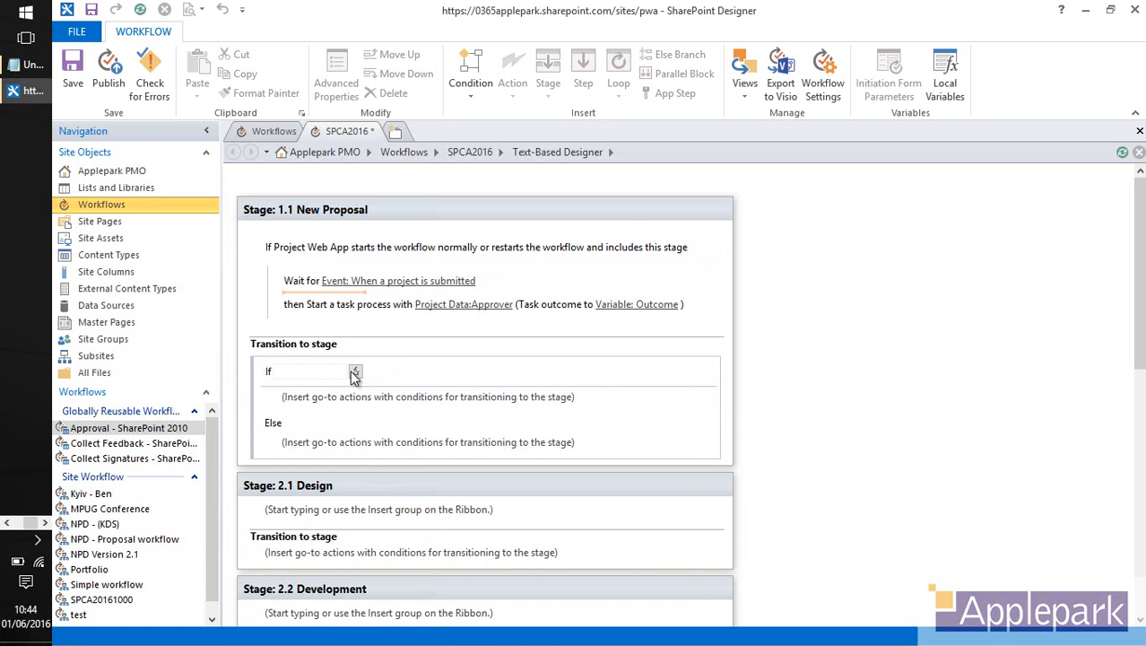
{"action": "left_click", "coordinate": [354, 373]}
{"action": "left_click", "coordinate": [742, 319]}
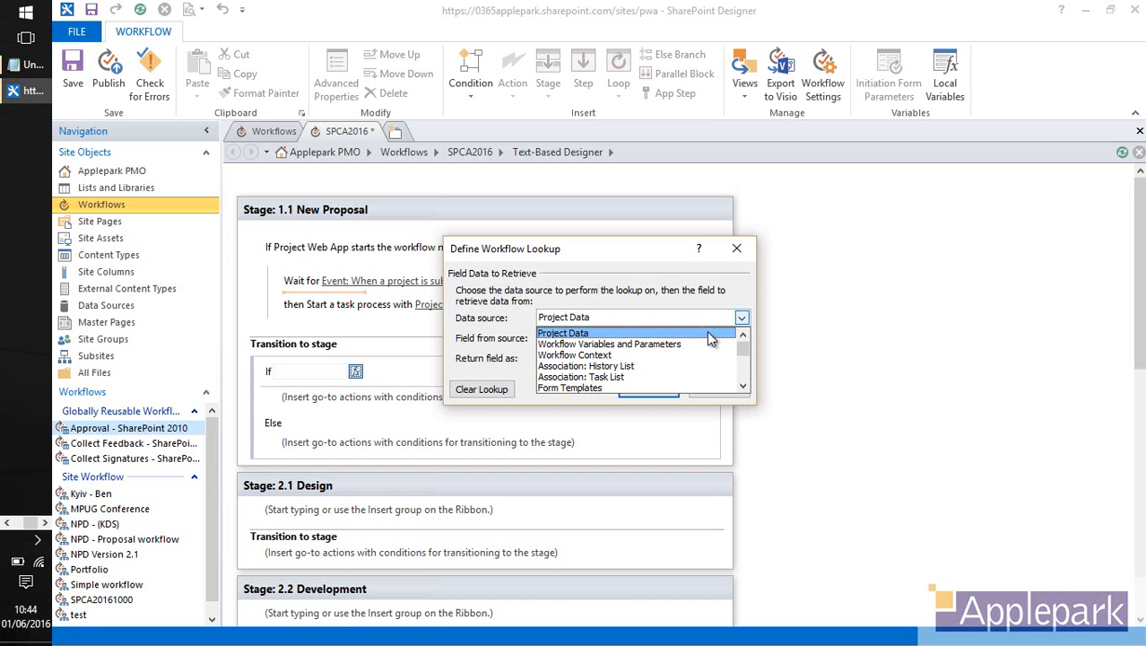
{"action": "left_click", "coordinate": [704, 344]}
{"action": "left_click", "coordinate": [741, 338]}
{"action": "left_click", "coordinate": [633, 351]}
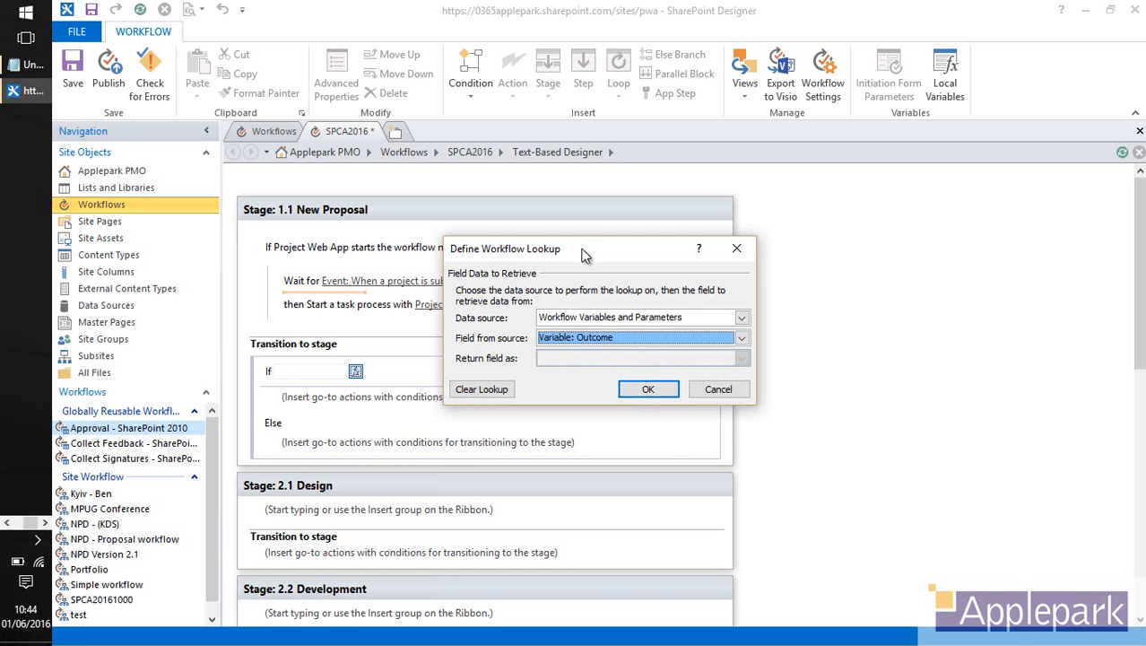
{"action": "left_click_drag", "start_coordinate": [583, 255], "coordinate": [860, 258]}
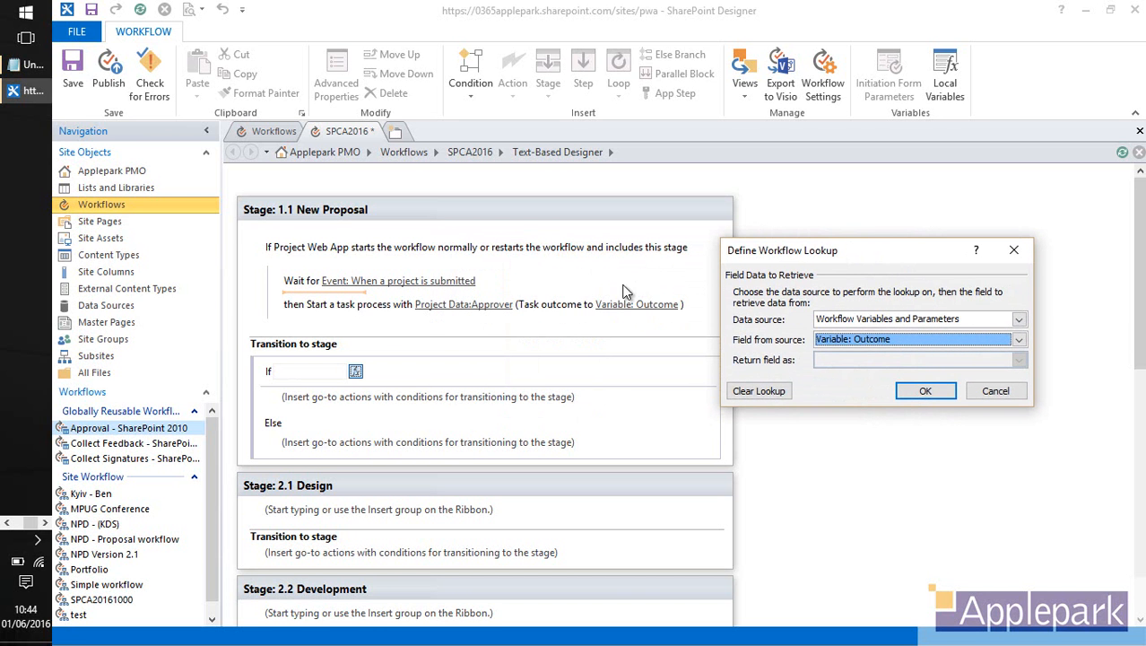
{"action": "left_click", "coordinate": [924, 391]}
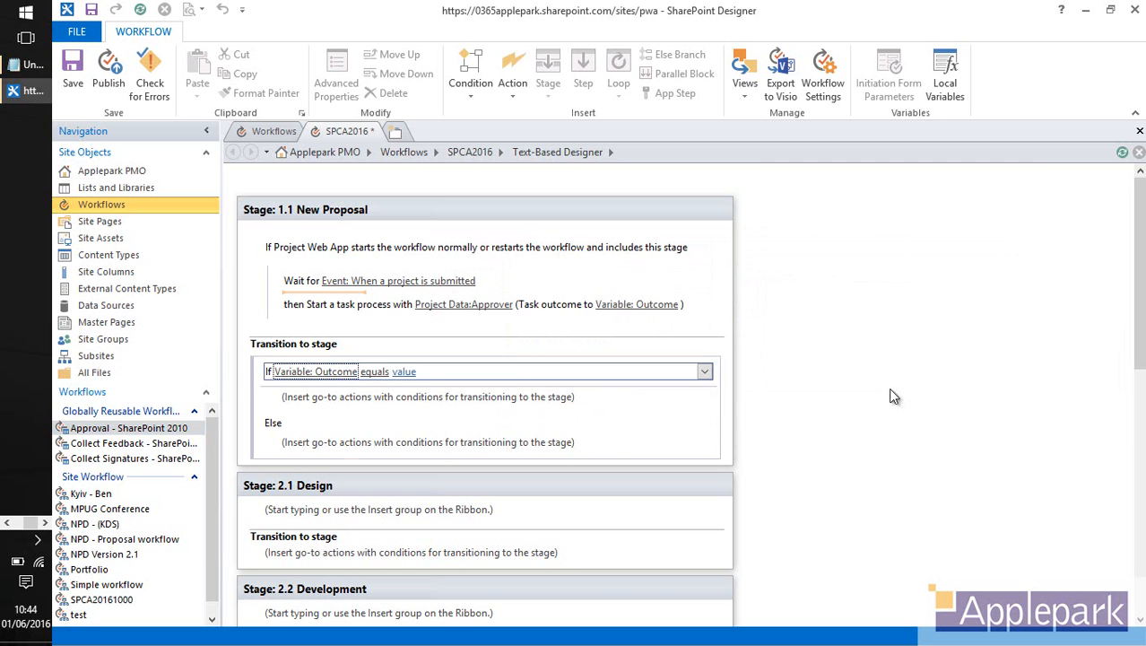
{"action": "left_click", "coordinate": [411, 372]}
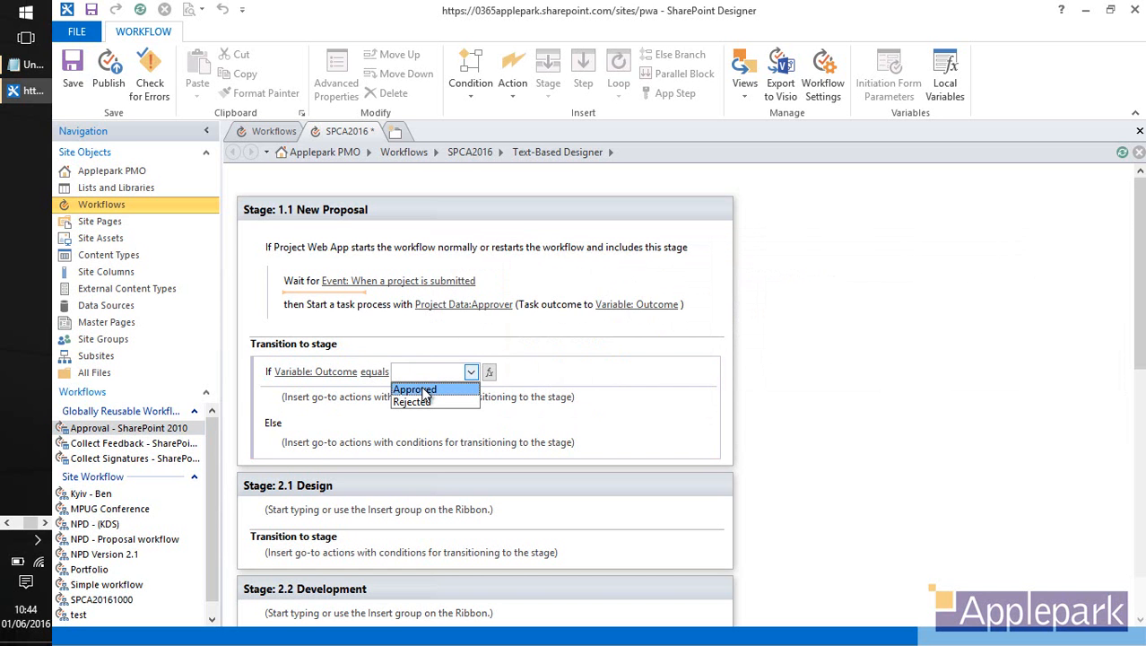
{"action": "left_click", "coordinate": [421, 390]}
Add a Go to a stage action under the Approved condition and set its target to 2.1 Design.
{"action": "left_click", "coordinate": [345, 409]}
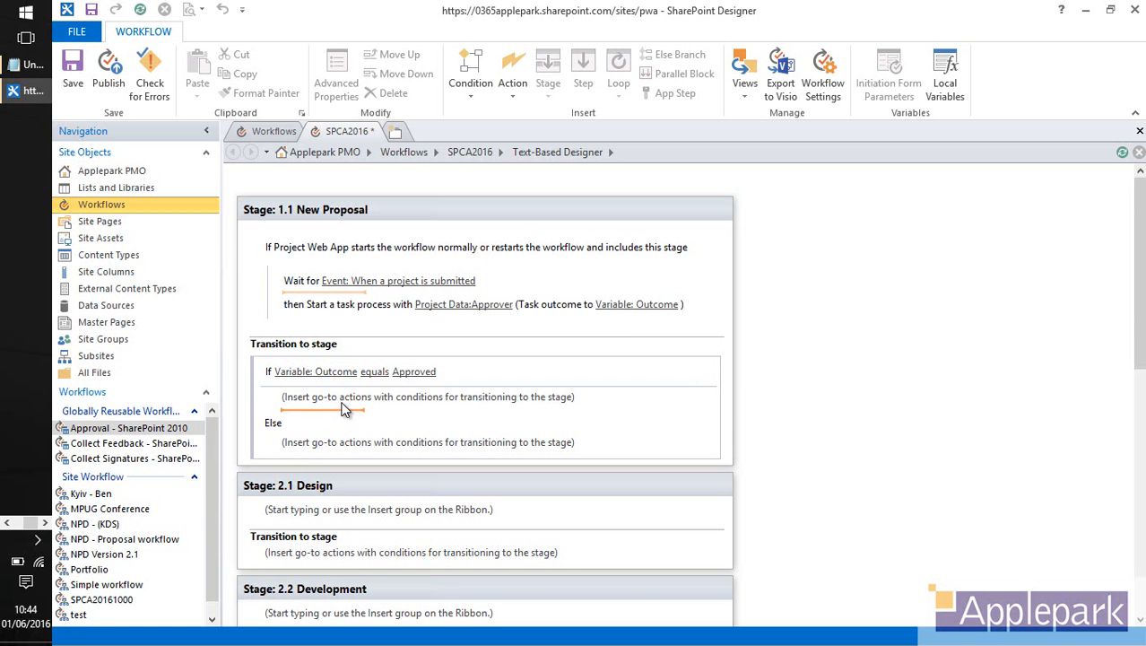
{"action": "type", "text": "go"}
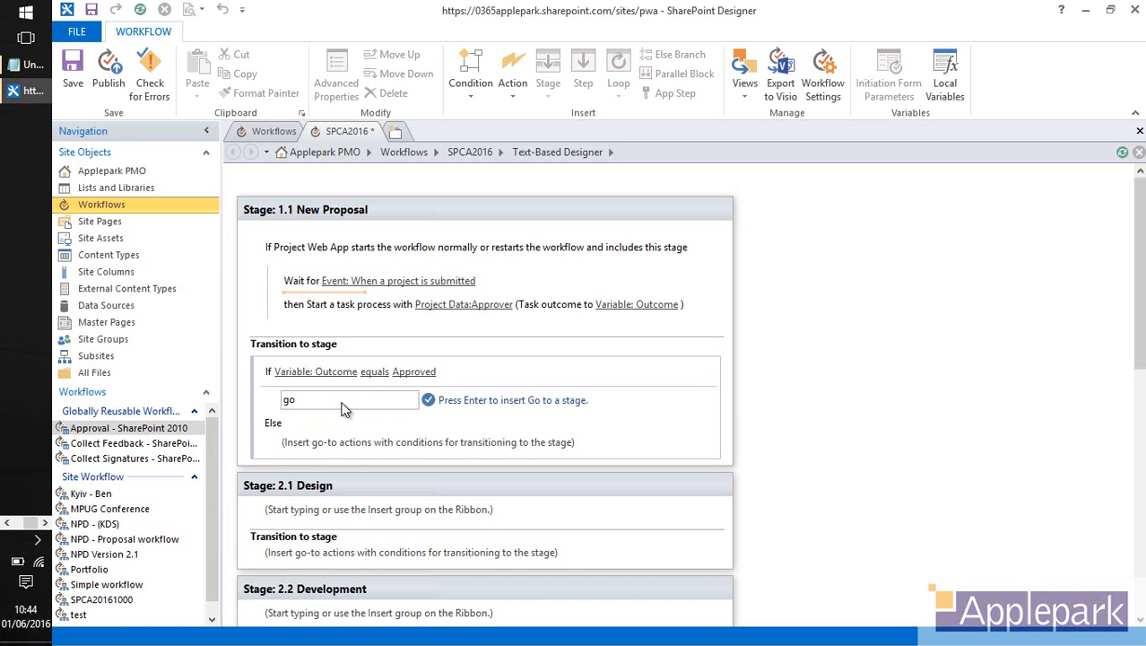
{"action": "key", "text": "Return"}
{"action": "left_click", "coordinate": [339, 406]}
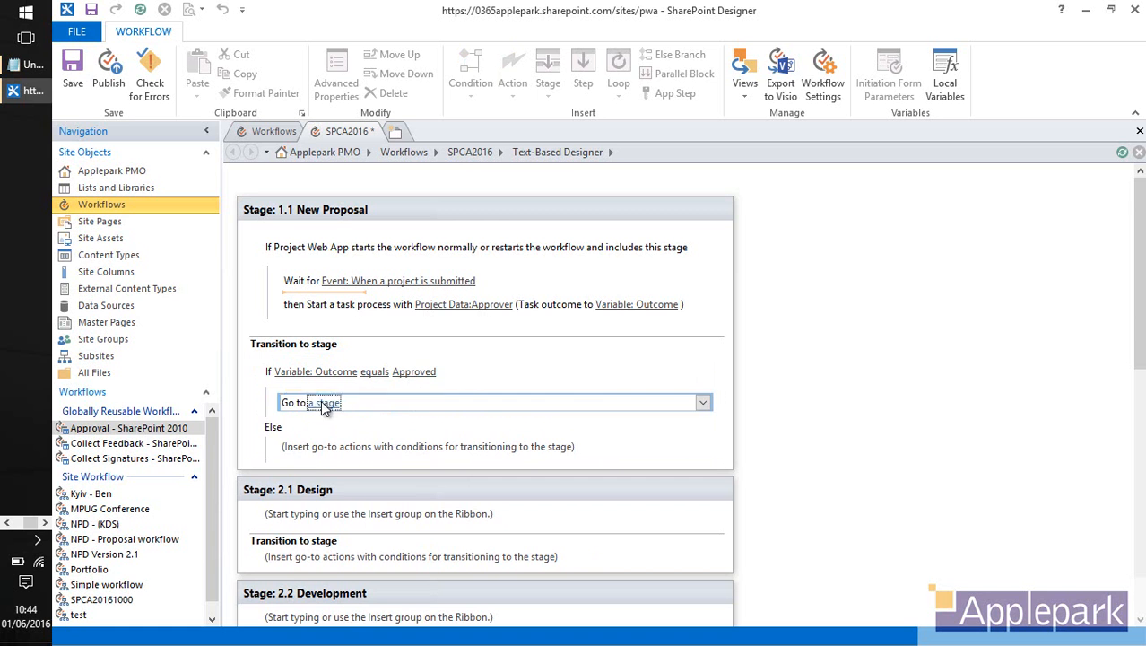
{"action": "left_click", "coordinate": [325, 404]}
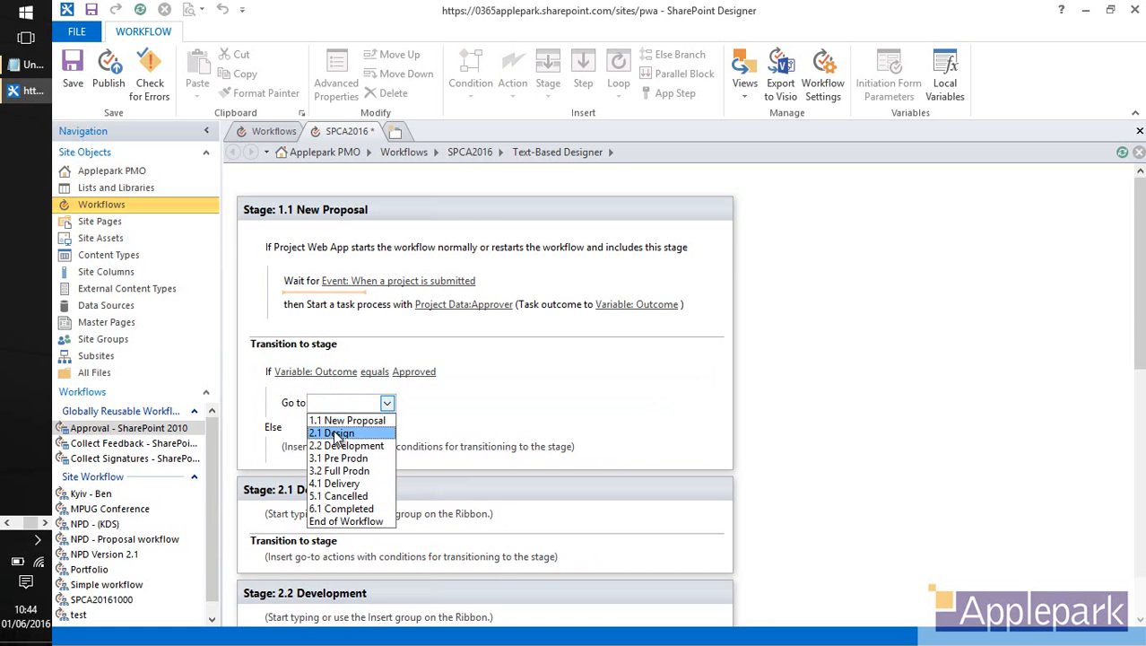
{"action": "left_click", "coordinate": [331, 433]}
Add a Go to a stage action in the Else branch of the New Proposal transition, targeting 5.1 Cancelled.
{"action": "left_click", "coordinate": [321, 453]}
{"action": "type", "text": "go to"}
{"action": "key", "text": "Return"}
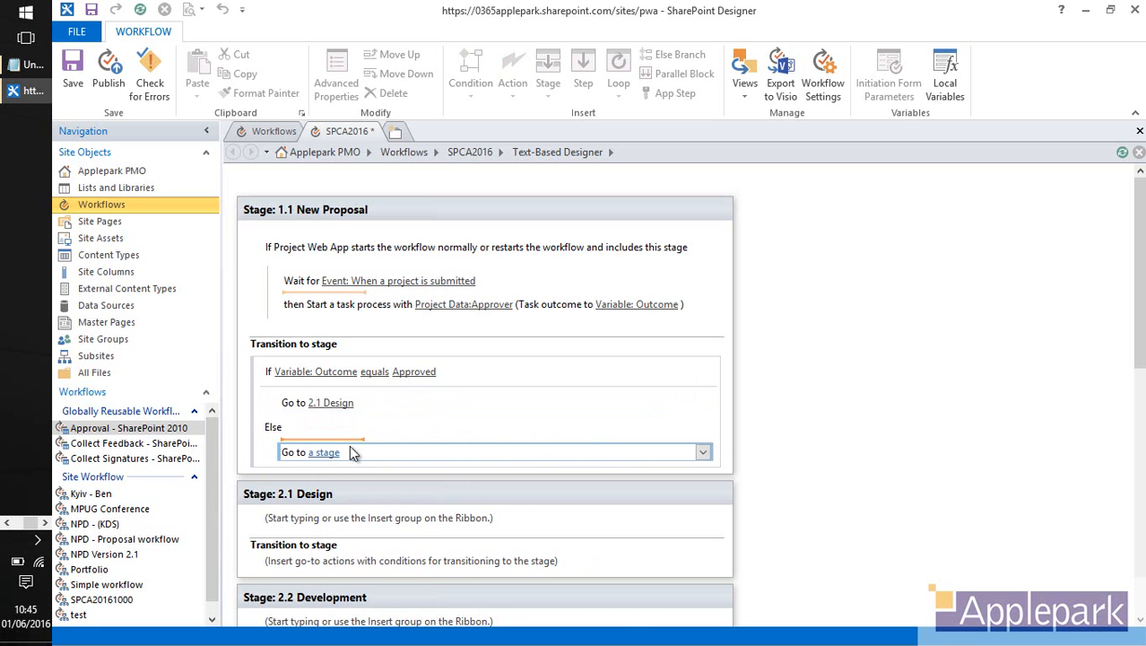
{"action": "left_click", "coordinate": [325, 452]}
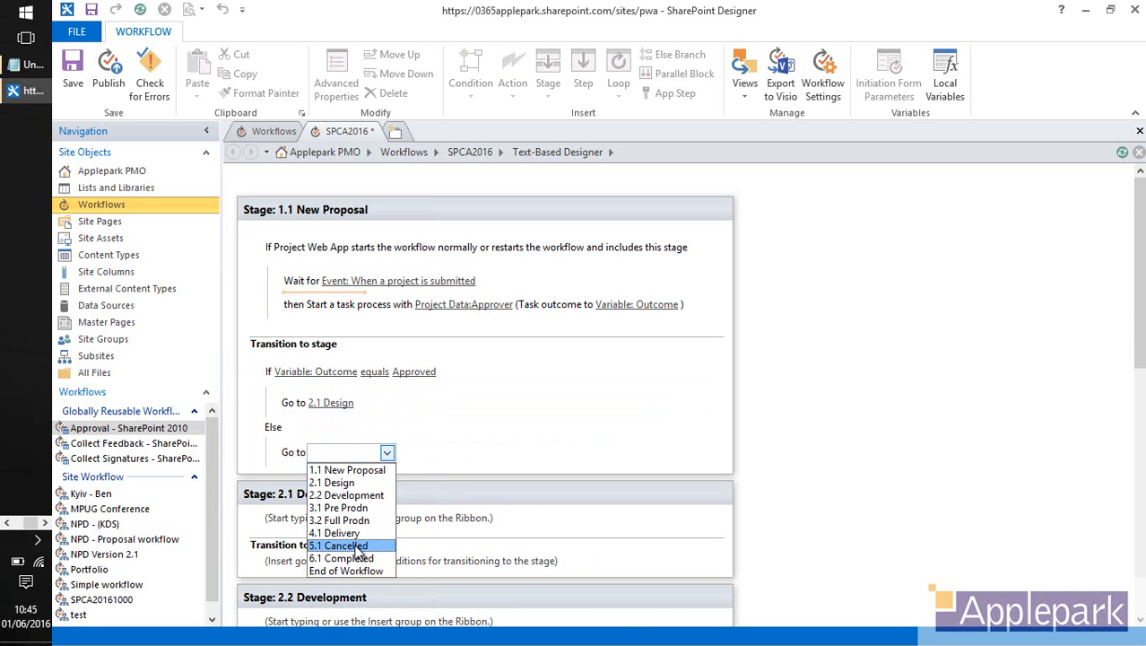
{"action": "left_click", "coordinate": [357, 549]}
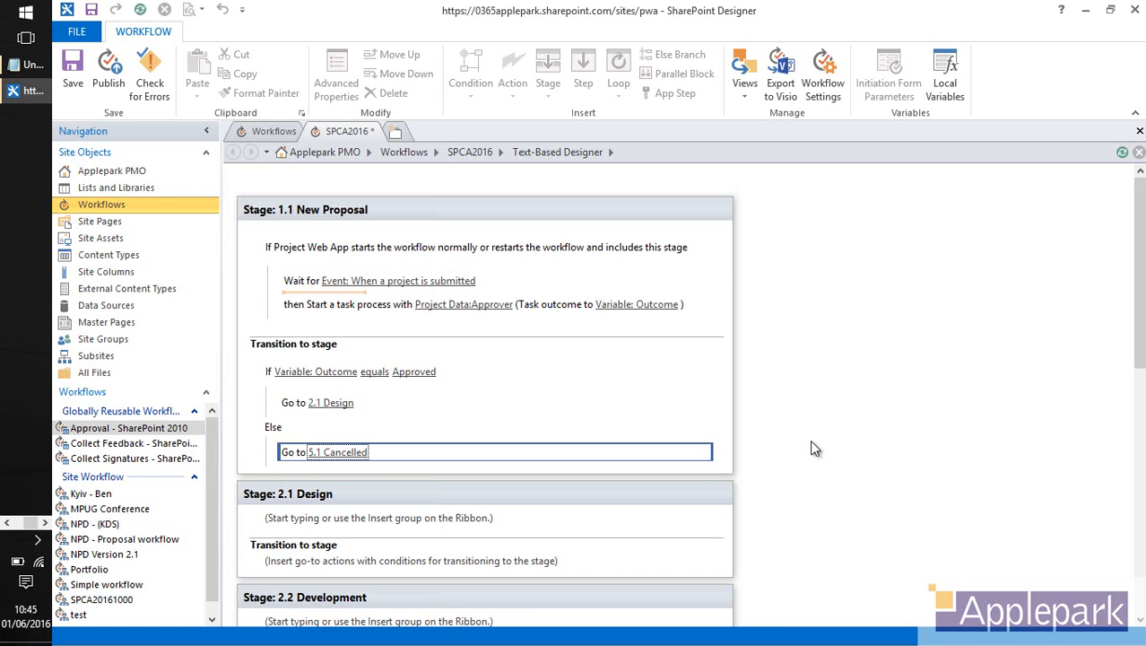
Copy the whole Project Web App start condition block, including its wait and task actions, from the 1.1 New Proposal stage.
{"action": "left_click", "coordinate": [255, 289]}
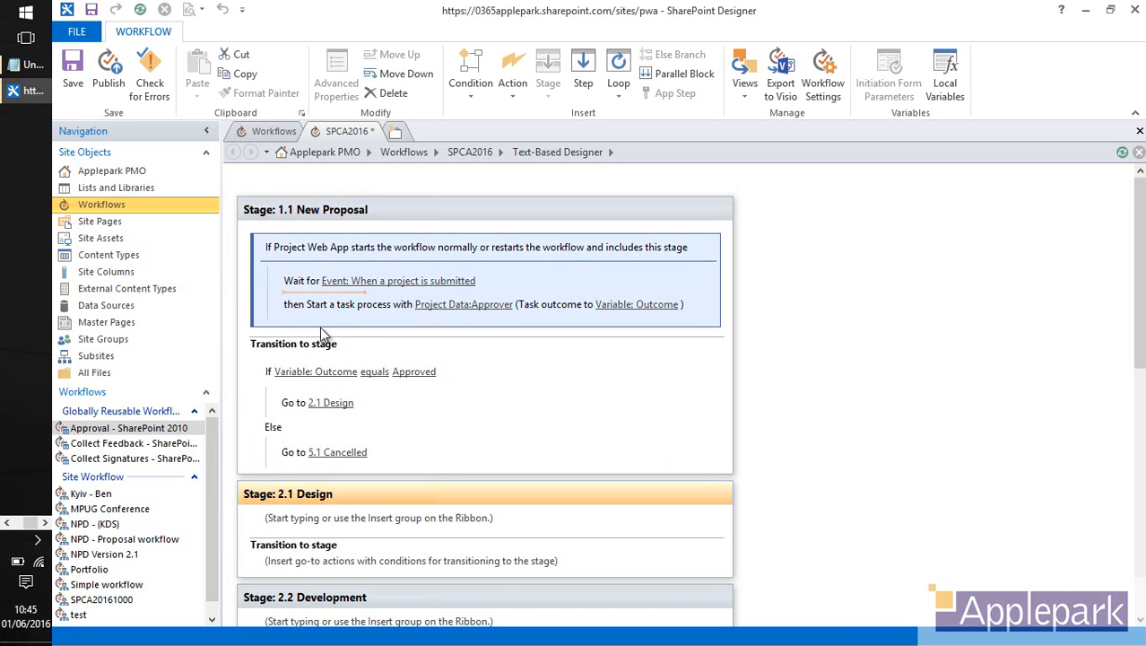
{"action": "right_click", "coordinate": [260, 284]}
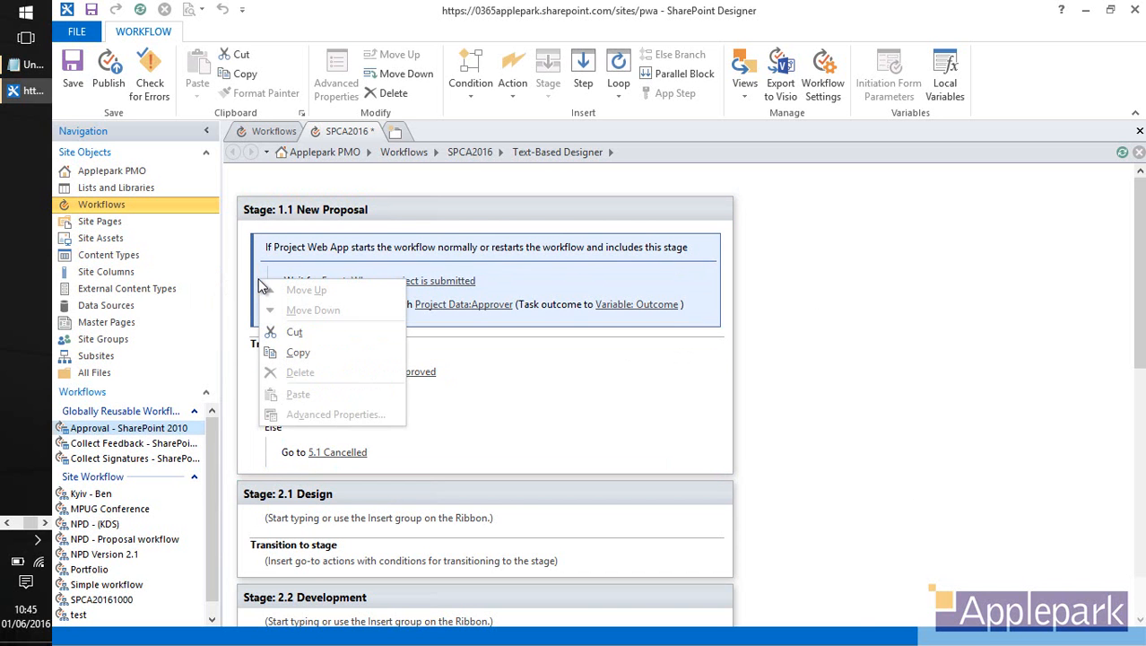
{"action": "left_click", "coordinate": [298, 352]}
{"action": "left_click", "coordinate": [253, 525]}
{"action": "key", "text": "ctrl+v"}
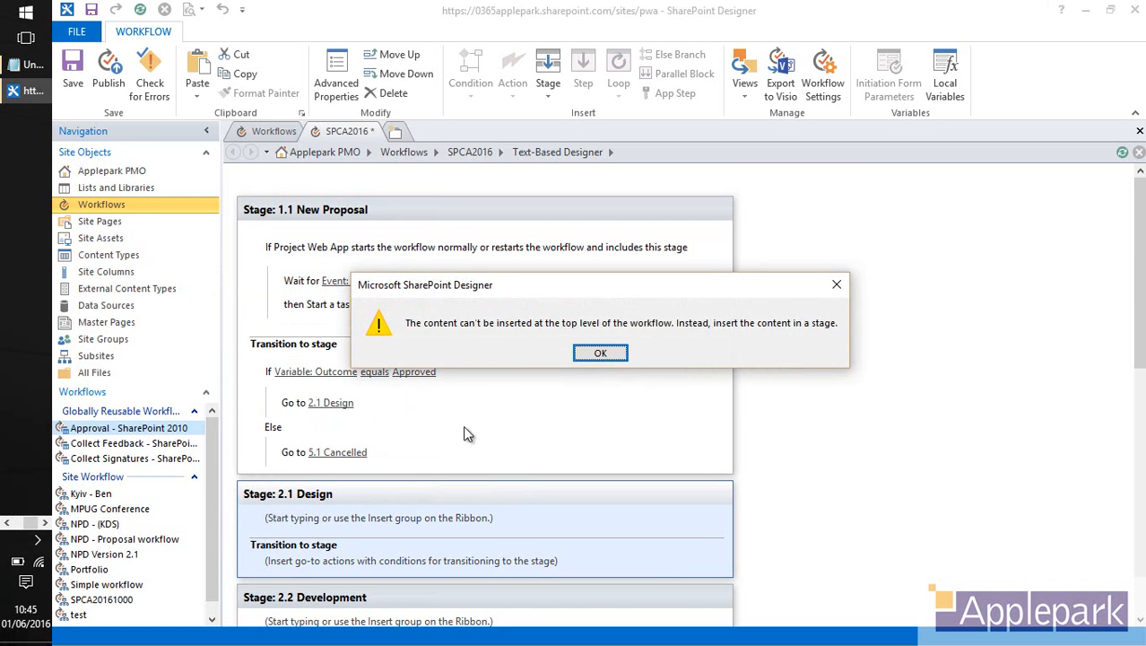
{"action": "left_click", "coordinate": [598, 352]}
Paste the copied start condition block into the body of the 2.1 Design stage, above its Transition to stage section.
{"action": "left_click", "coordinate": [308, 536]}
{"action": "right_click", "coordinate": [309, 536]}
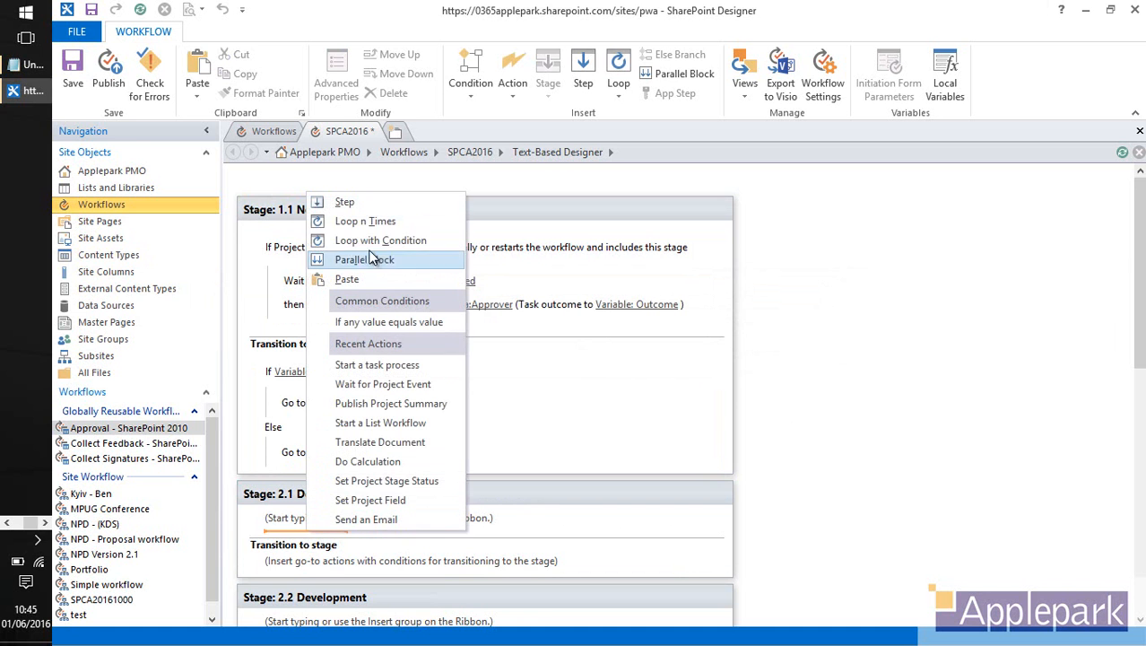
{"action": "left_click", "coordinate": [264, 523]}
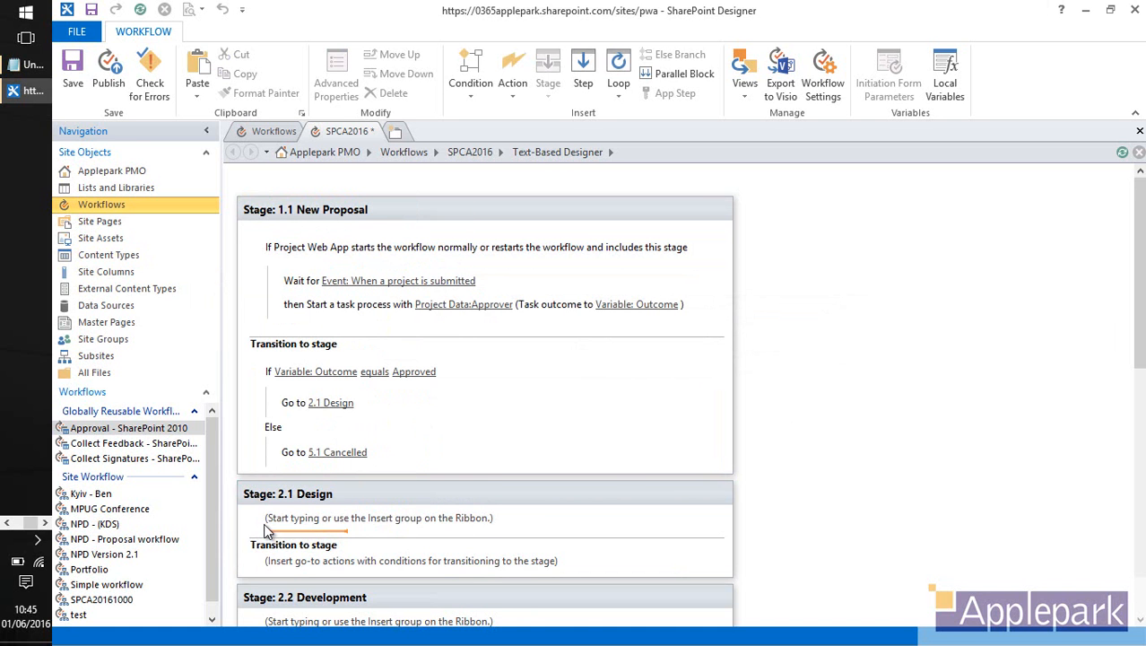
{"action": "key", "text": "ctrl+v"}
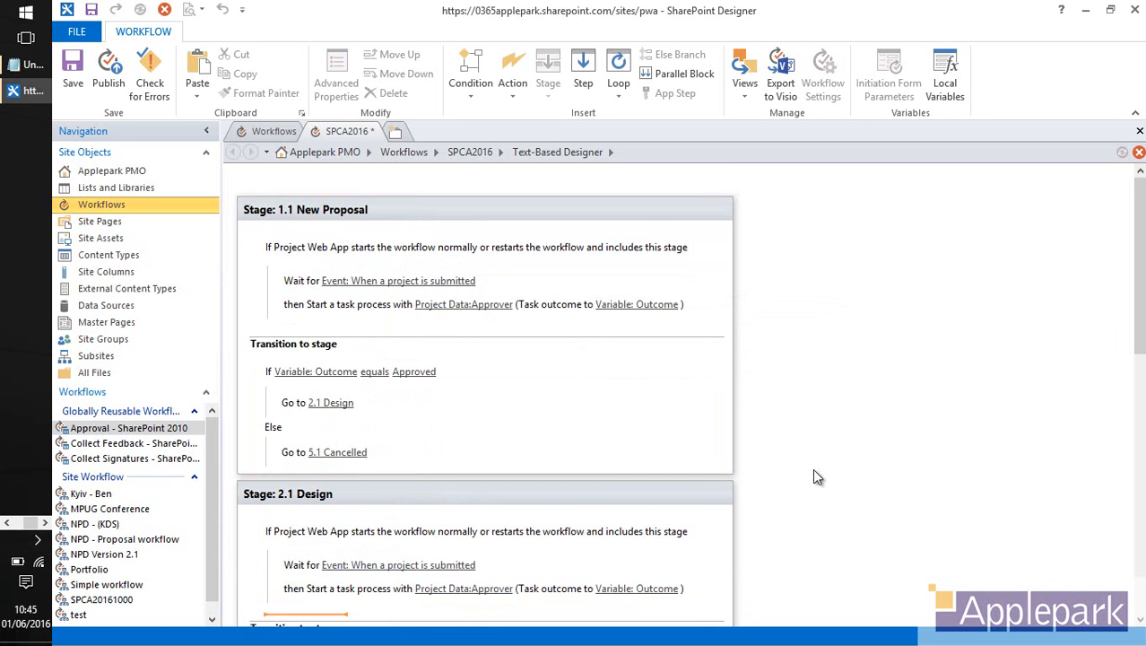
Paste the copied start condition block into the bodies of the 2.2 Development and 3.1 Pre Prodn stages.
{"action": "scroll", "coordinate": [805, 461], "scroll_direction": "down", "scroll_amount": 1}
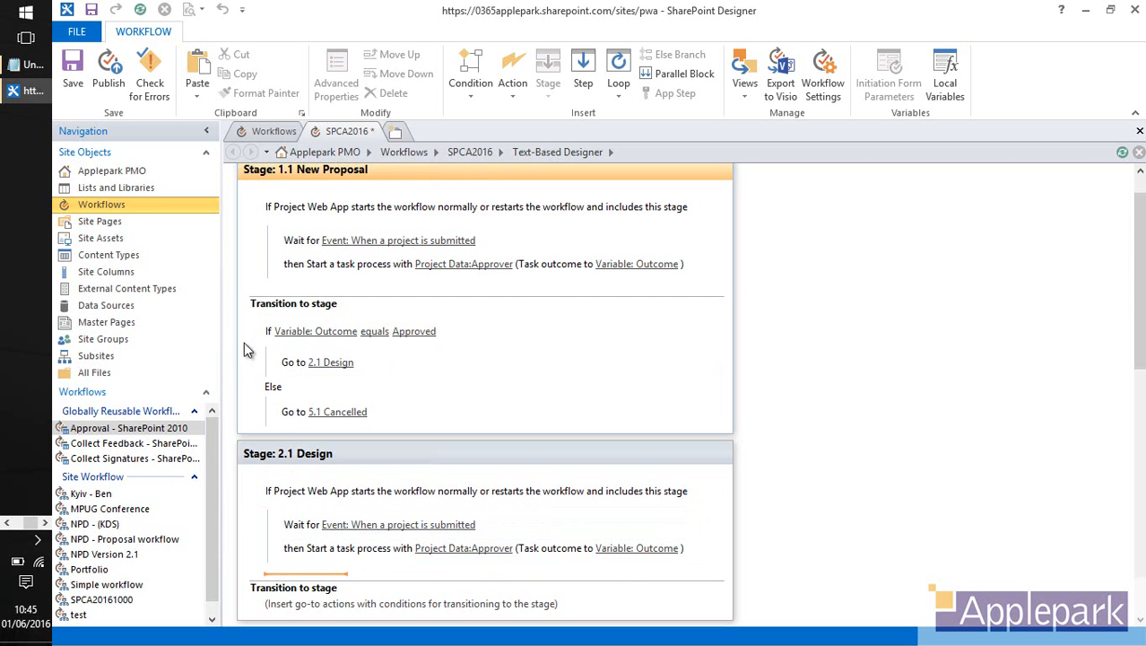
{"action": "scroll", "coordinate": [529, 488], "scroll_direction": "down", "scroll_amount": 3}
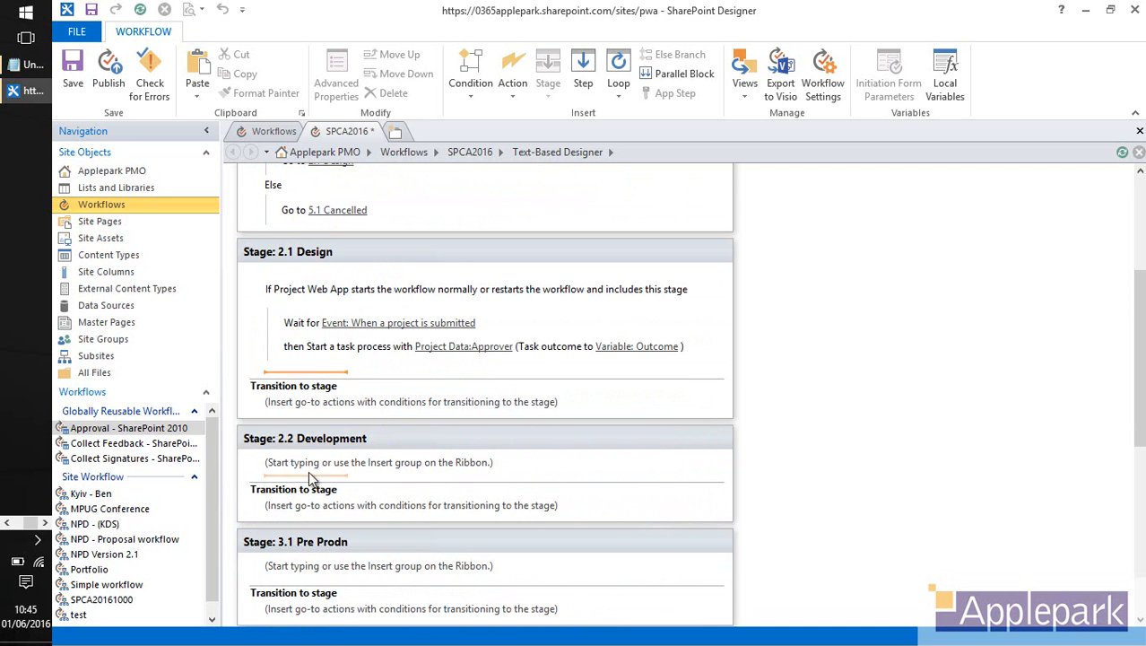
{"action": "key", "text": "ctrl+v"}
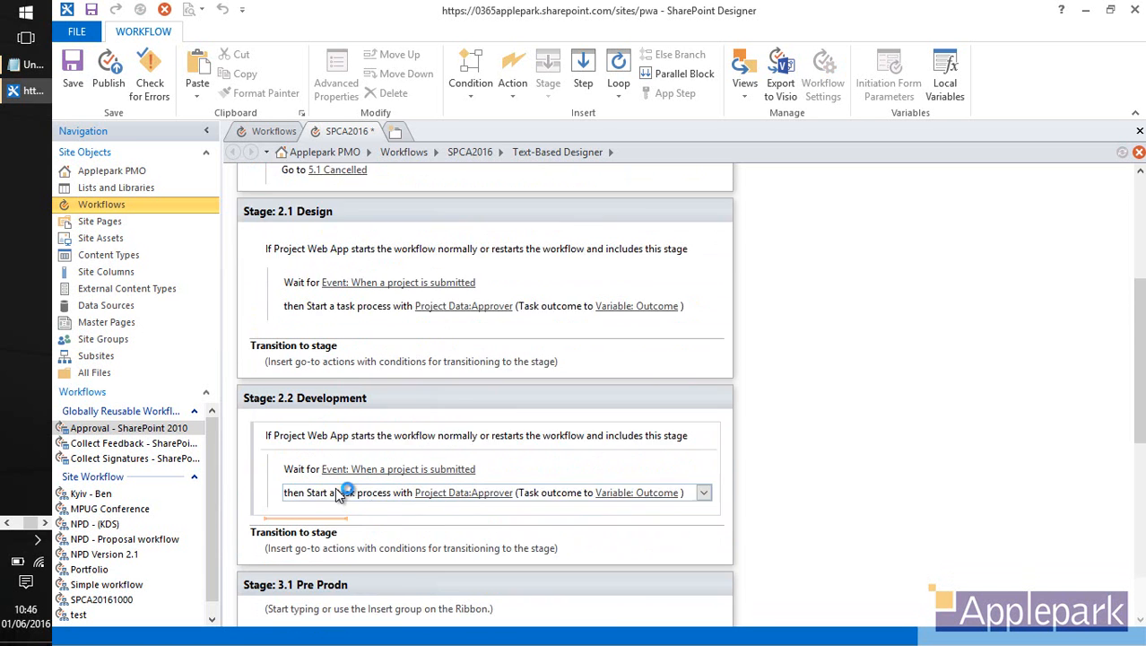
{"action": "scroll", "coordinate": [335, 493], "scroll_direction": "down", "scroll_amount": 3}
{"action": "left_click", "coordinate": [314, 464]}
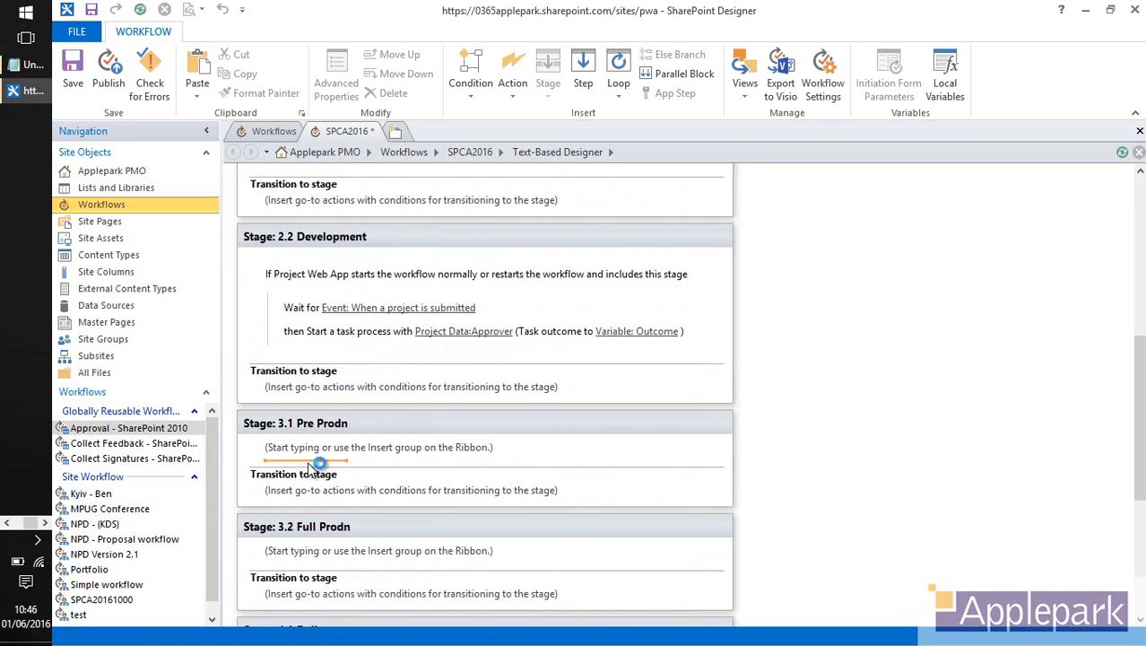
{"action": "type", "text": "If Project Web App starts the workflow normally or restarts the workflow and includes this stage Wait for Event: When a project is submitted then Start a task process with Project Data:Approver (Task outcome to Variable: Outcome )"}
Paste the copied start condition block into the bodies of the 3.2 Full Prodn and 4.1 Delivery stages.
{"action": "scroll", "coordinate": [325, 473], "scroll_direction": "down", "scroll_amount": 2}
{"action": "left_click", "coordinate": [323, 518]}
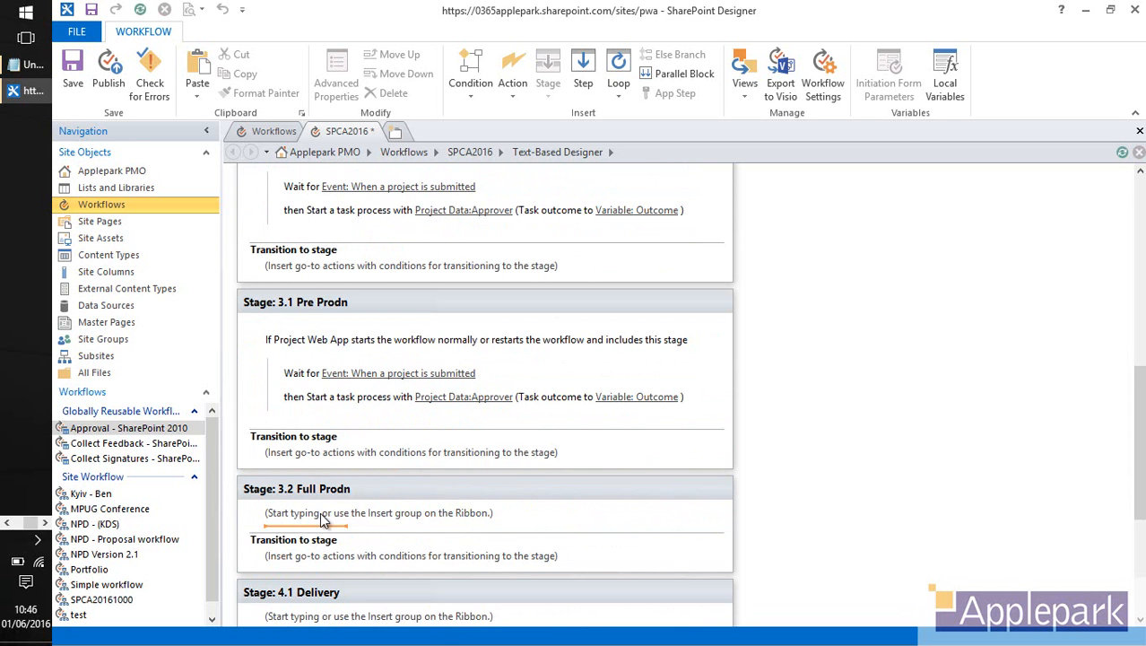
{"action": "key", "text": "ctrl+v"}
{"action": "scroll", "coordinate": [332, 509], "scroll_direction": "down", "scroll_amount": 2}
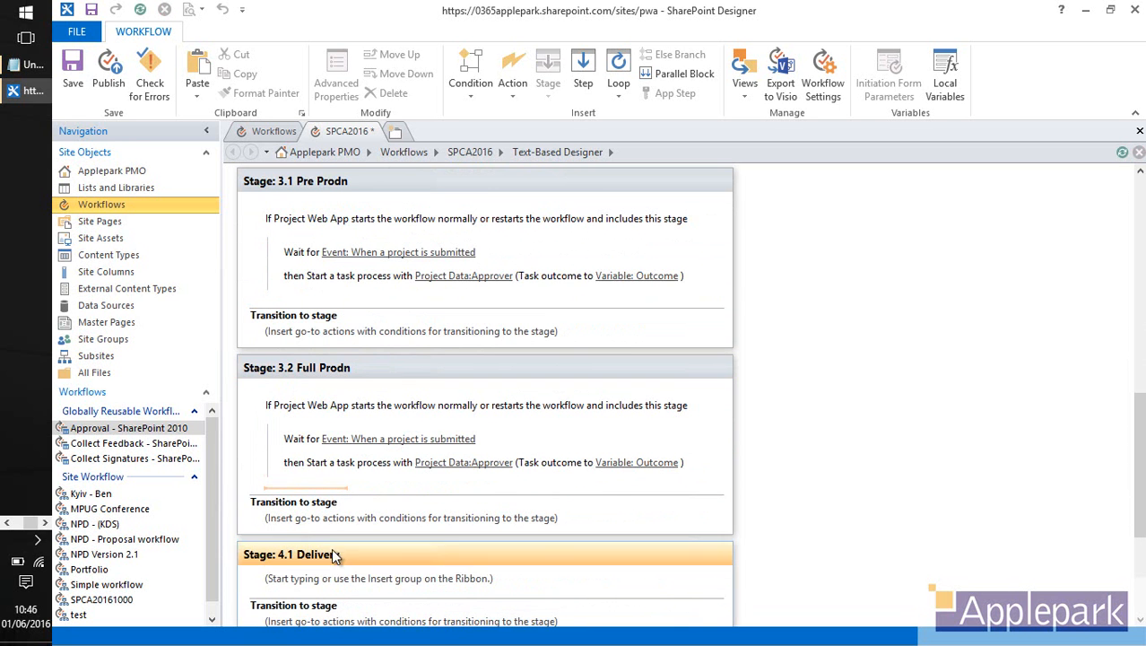
{"action": "left_click", "coordinate": [337, 581]}
{"action": "key", "text": "ctrl+v"}
Paste the copied start condition block into the body of the 6.1 Completed stage, leaving out 5.1 Cancelled.
{"action": "scroll", "coordinate": [451, 534], "scroll_direction": "down", "scroll_amount": 2}
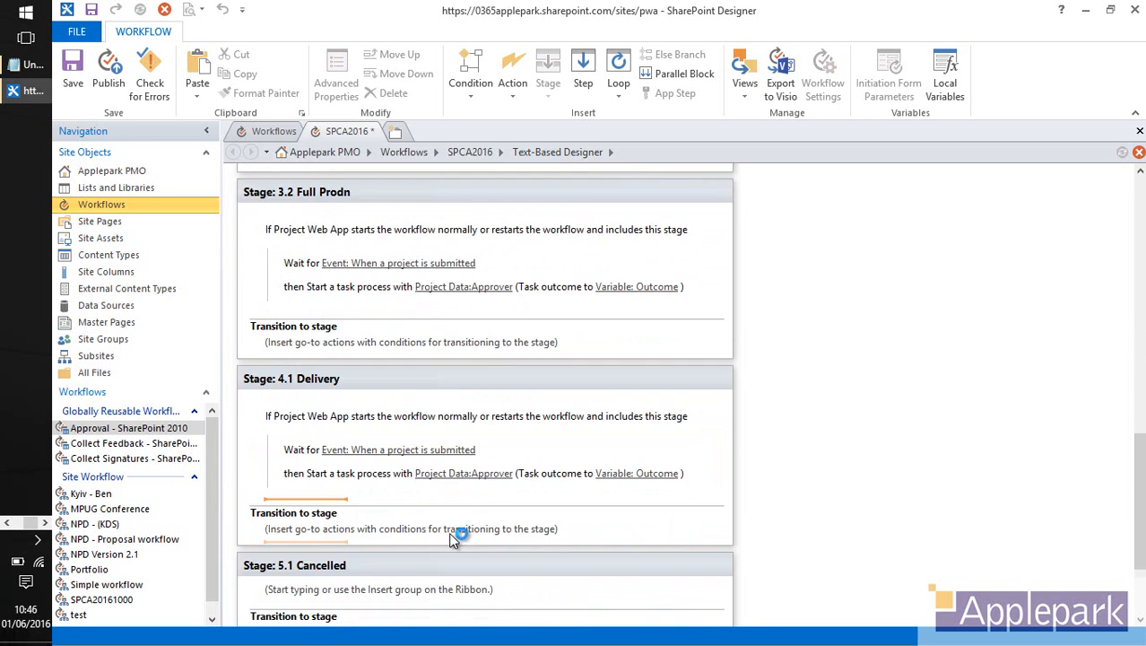
{"action": "scroll", "coordinate": [452, 536], "scroll_direction": "down", "scroll_amount": 1}
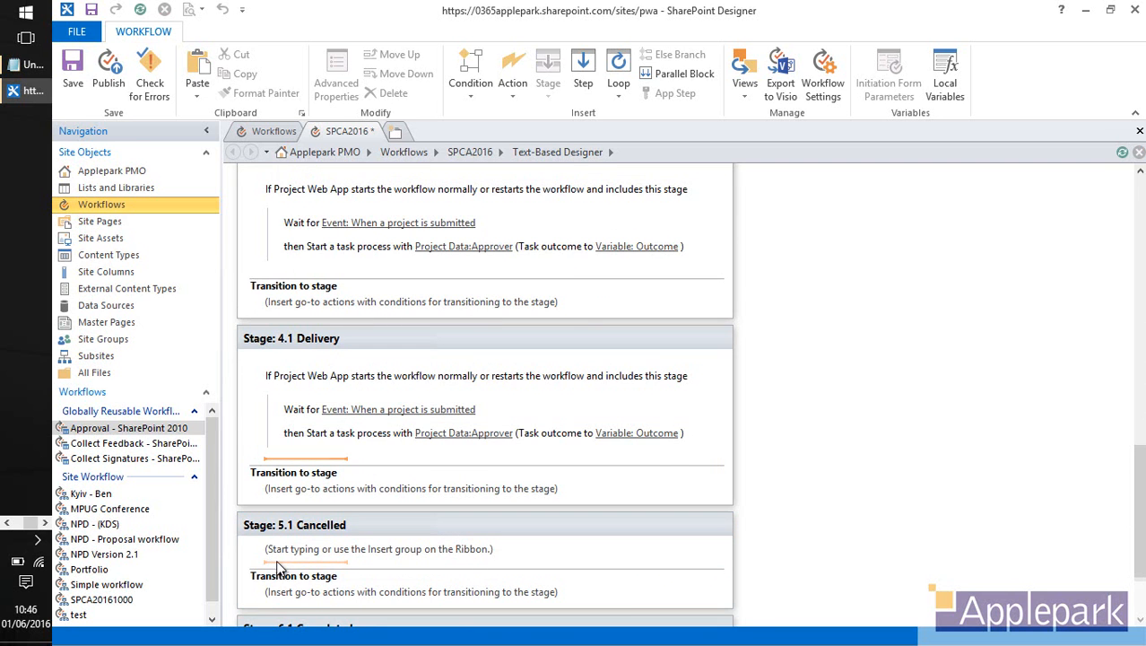
{"action": "scroll", "coordinate": [280, 559], "scroll_direction": "down", "scroll_amount": 2}
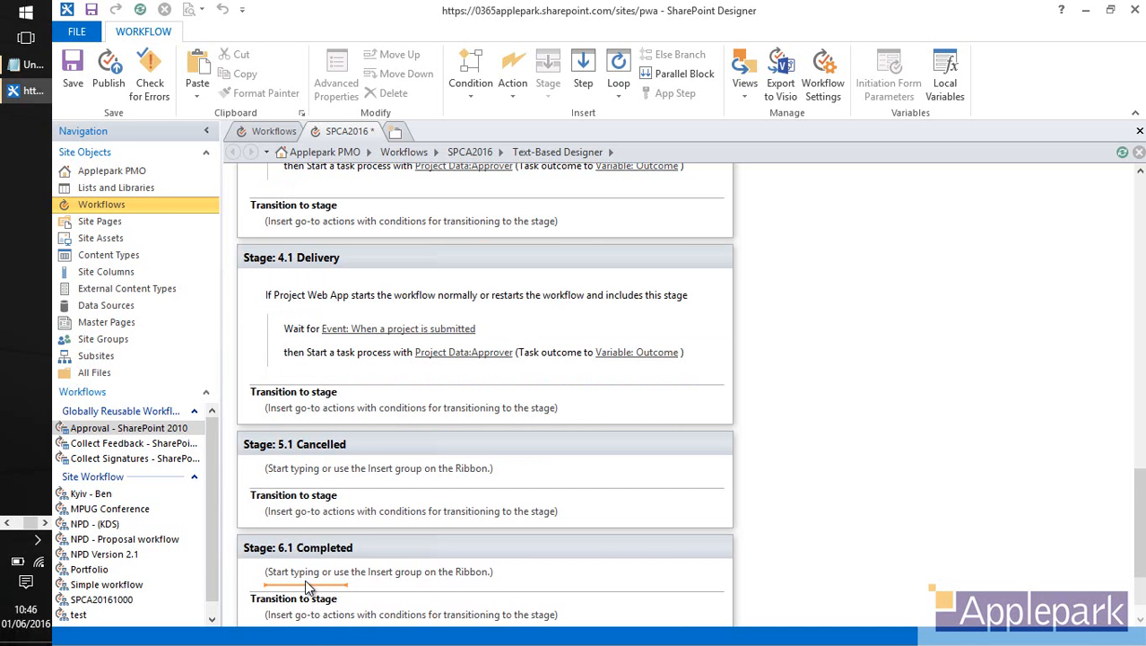
{"action": "type", "text": "If Project Web App starts the workflow normally or restarts the workflow and includes this stage Wait for Event: When a project is submitted then Start a task process with Project Data:Approver (Task outcome to Variable: Outcome )"}
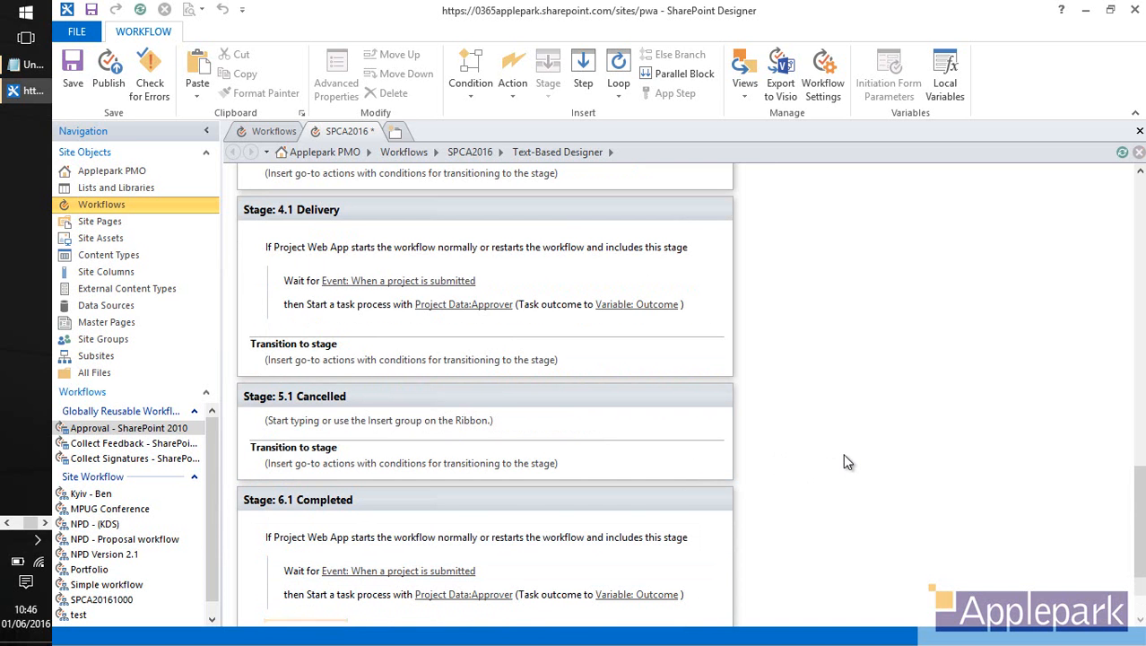
Copy the If/Else transition block of the 1.1 New Proposal stage into the 2.1 Design stage's Transition to stage section.
{"action": "scroll", "coordinate": [839, 452], "scroll_direction": "up", "scroll_amount": 2}
{"action": "scroll", "coordinate": [834, 459], "scroll_direction": "up", "scroll_amount": 10}
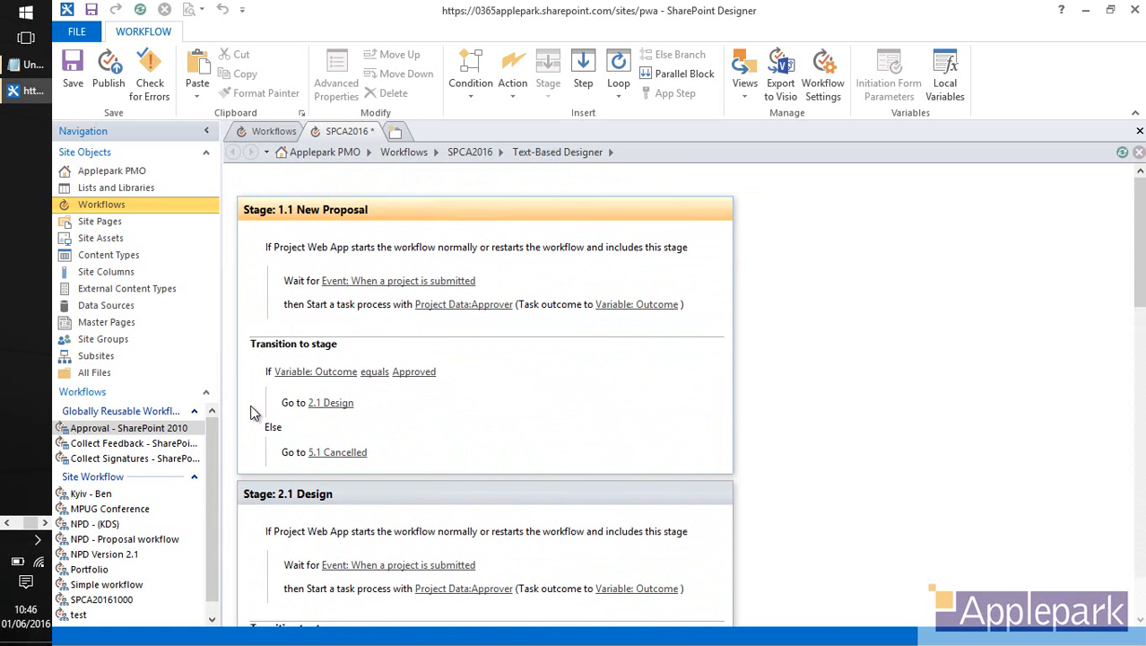
{"action": "left_click", "coordinate": [253, 412]}
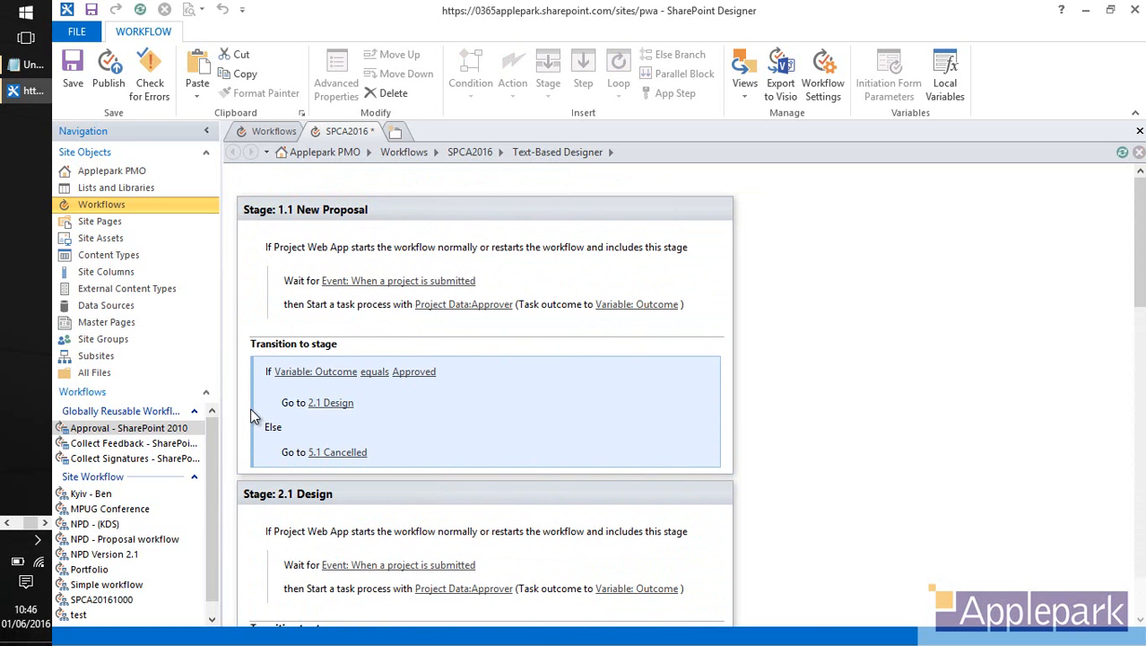
{"action": "scroll", "coordinate": [876, 466], "scroll_direction": "down", "scroll_amount": 3}
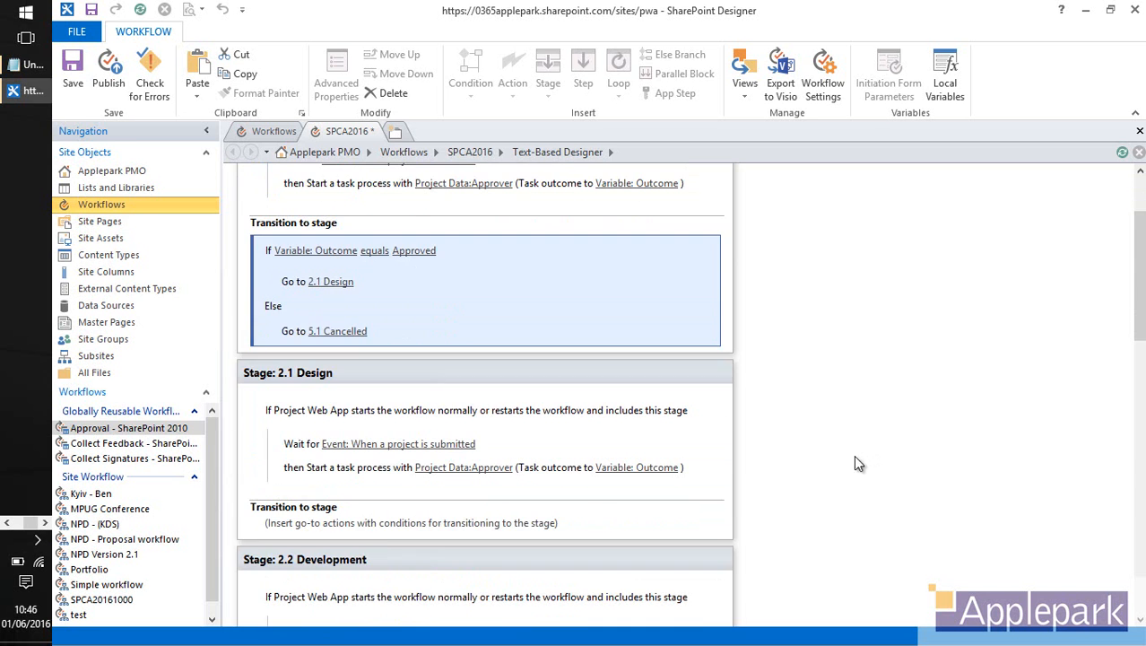
{"action": "left_click", "coordinate": [346, 528]}
{"action": "key", "text": "ctrl+v"}
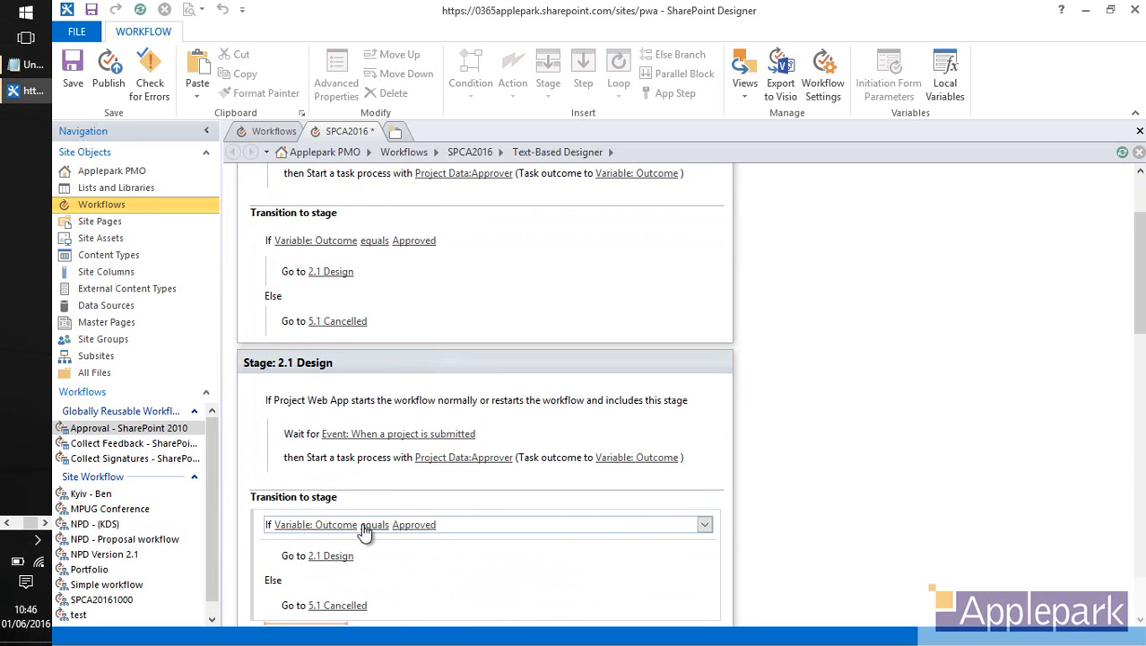
Set the Approved branch target of the 2.1 Design transition to 2.2 Development.
{"action": "scroll", "coordinate": [790, 532], "scroll_direction": "down", "scroll_amount": 2}
{"action": "left_click", "coordinate": [347, 484]}
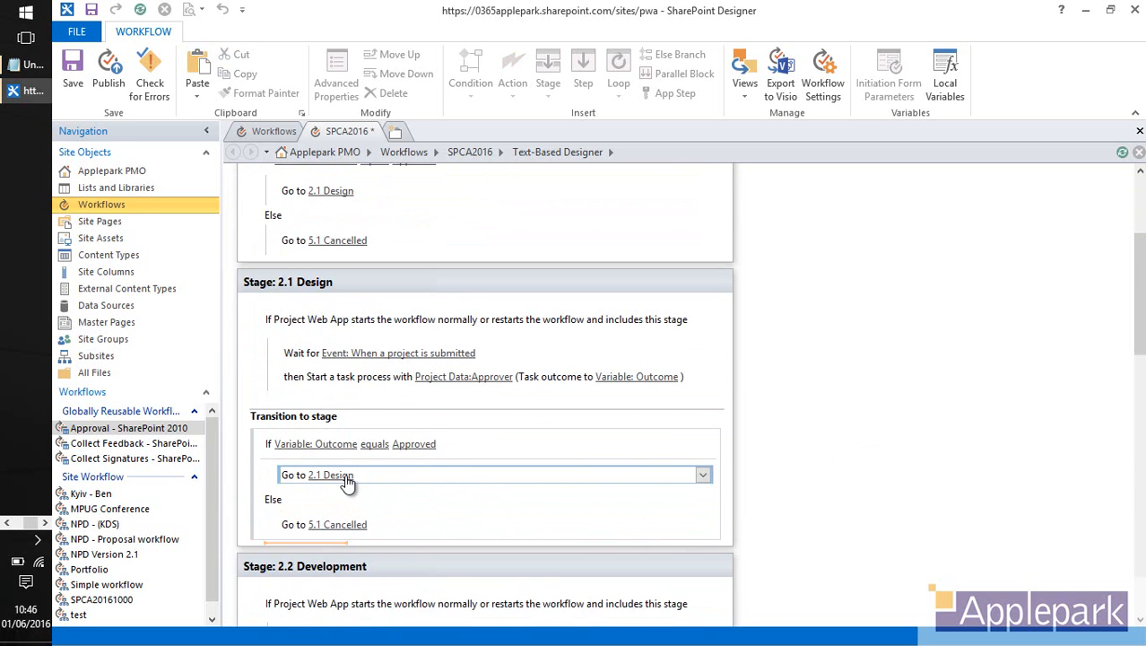
{"action": "left_click", "coordinate": [346, 482]}
{"action": "left_click", "coordinate": [348, 518]}
Paste the transition block into the 2.2 Development stage's transition section and set its Approved target to 3.1 Pre Prodn.
{"action": "scroll", "coordinate": [798, 536], "scroll_direction": "down", "scroll_amount": 3}
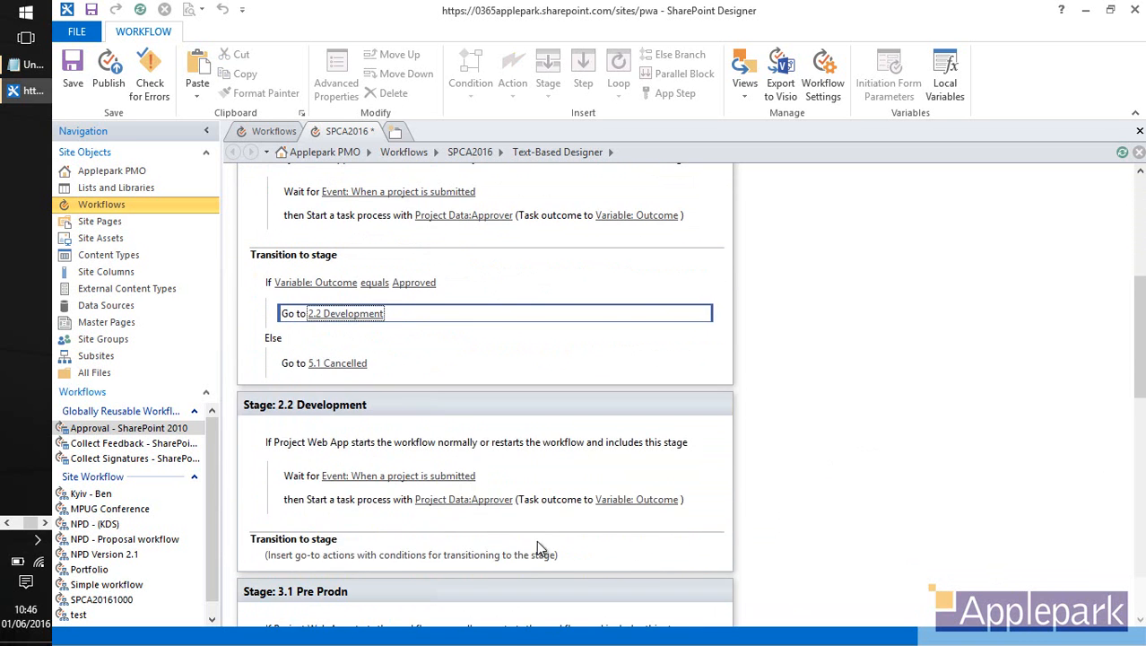
{"action": "left_click", "coordinate": [252, 561]}
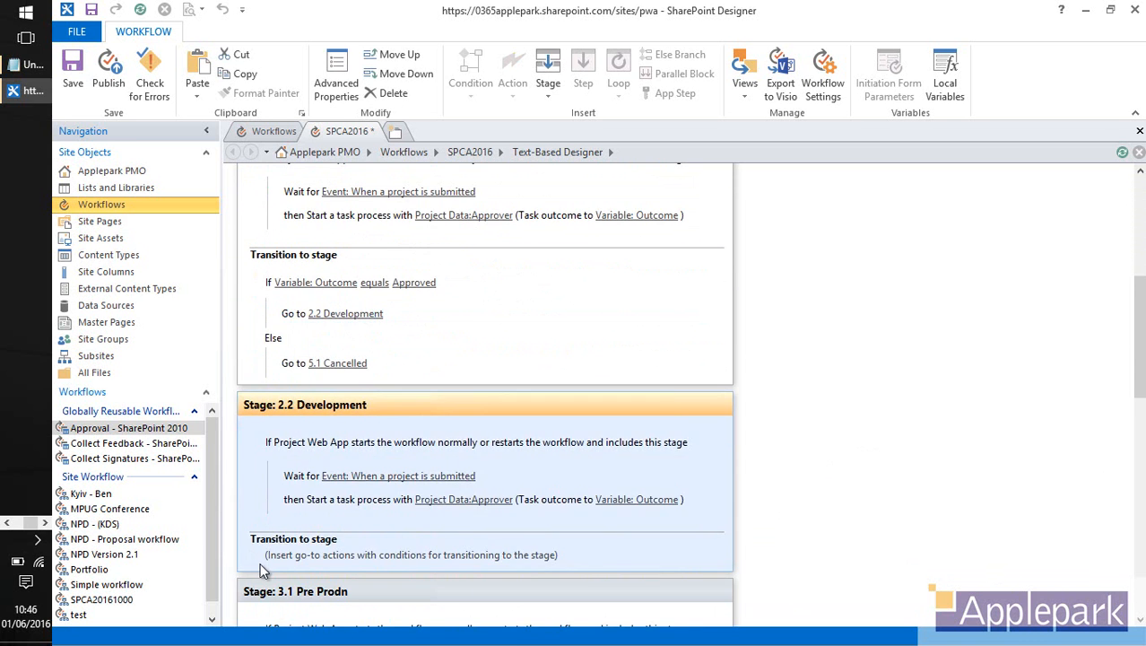
{"action": "left_click", "coordinate": [269, 563]}
{"action": "type", "text": "If Variable: Outcome equals Approved Go to 2.1 Design Else Go to 5.1 Cancelled"}
{"action": "left_click", "coordinate": [341, 558]}
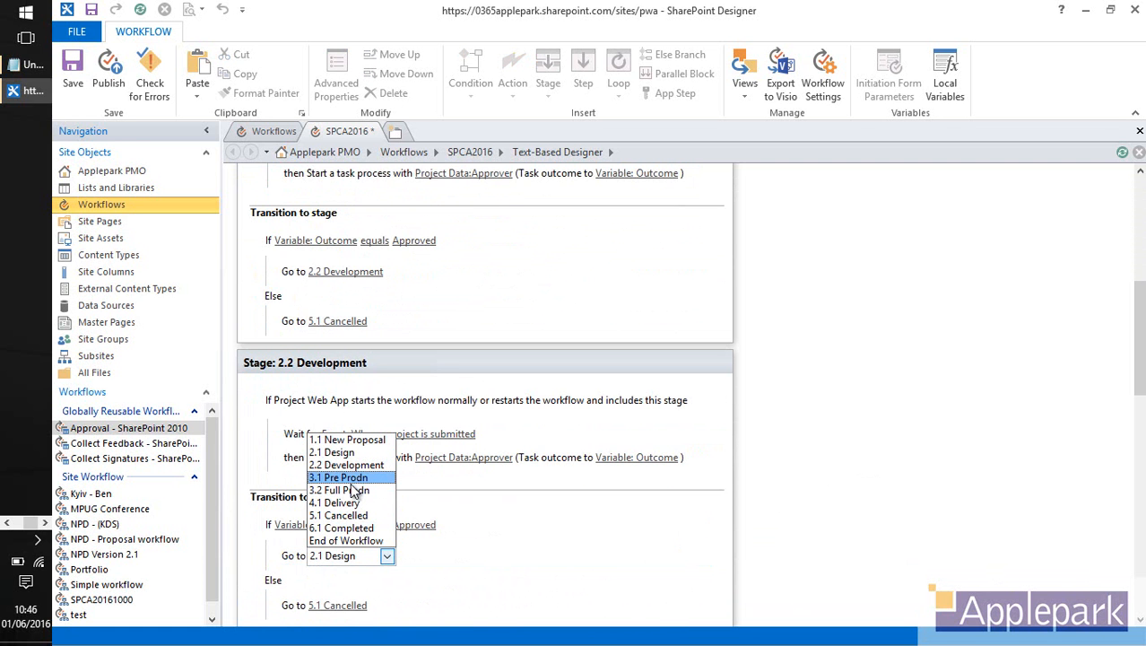
{"action": "left_click", "coordinate": [353, 481]}
Paste the transition block into the 3.1 Pre Prodn stage's transition section and set its Approved target to 3.2 Full Prodn.
{"action": "scroll", "coordinate": [868, 493], "scroll_direction": "down", "scroll_amount": 3}
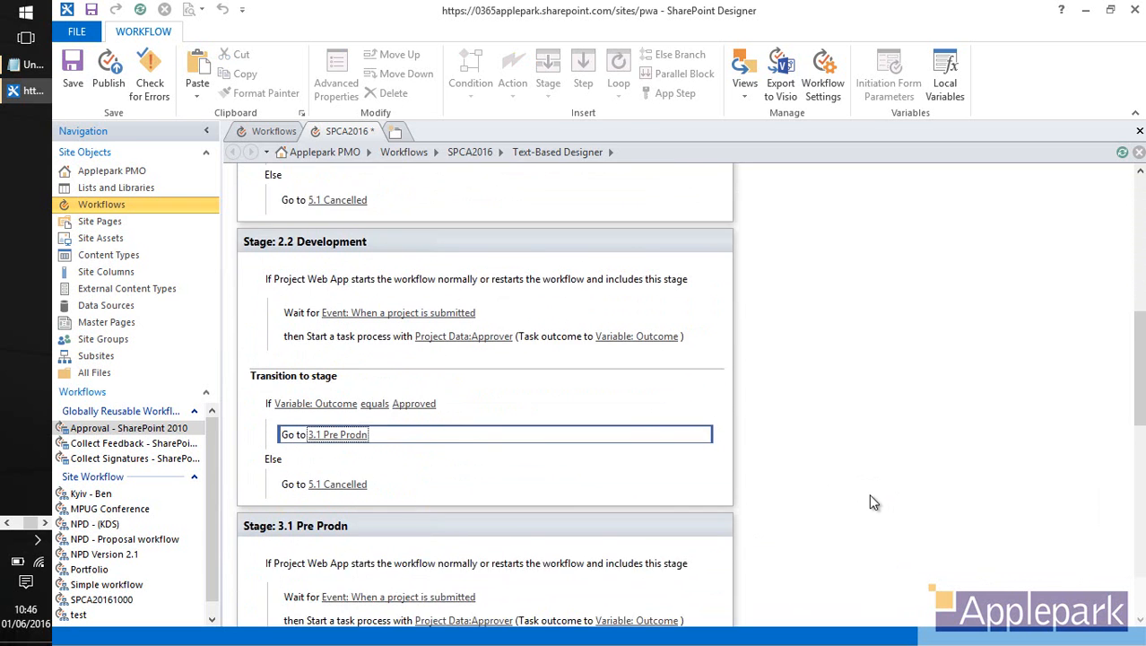
{"action": "scroll", "coordinate": [868, 505], "scroll_direction": "down", "scroll_amount": 1}
{"action": "left_click", "coordinate": [353, 527]}
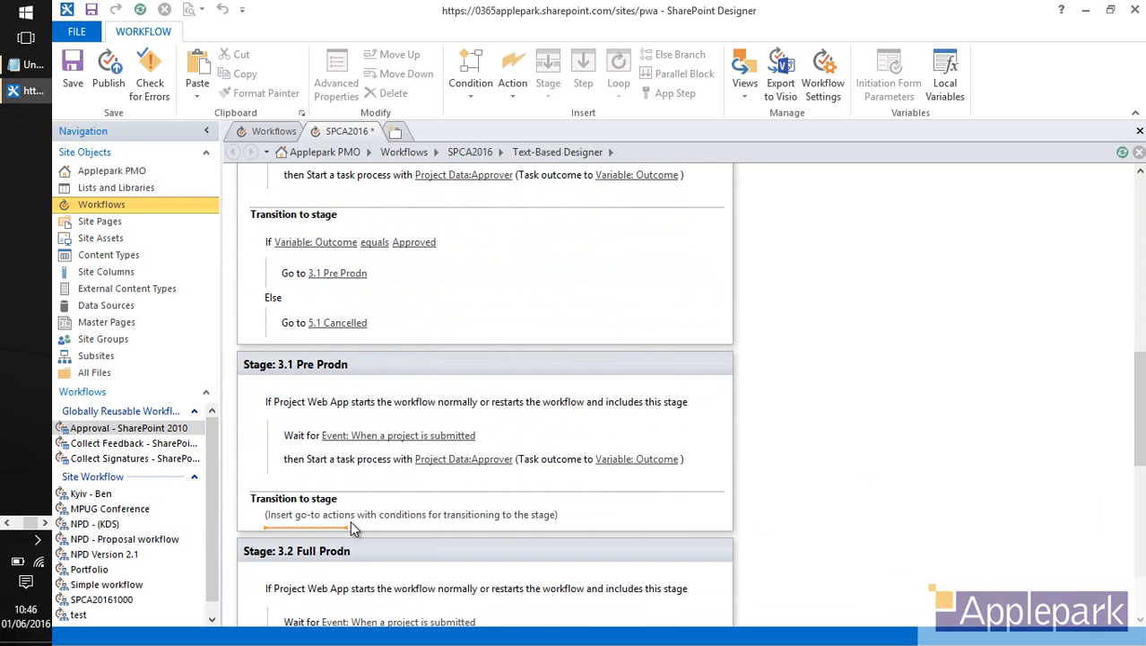
{"action": "key", "text": "ctrl+v"}
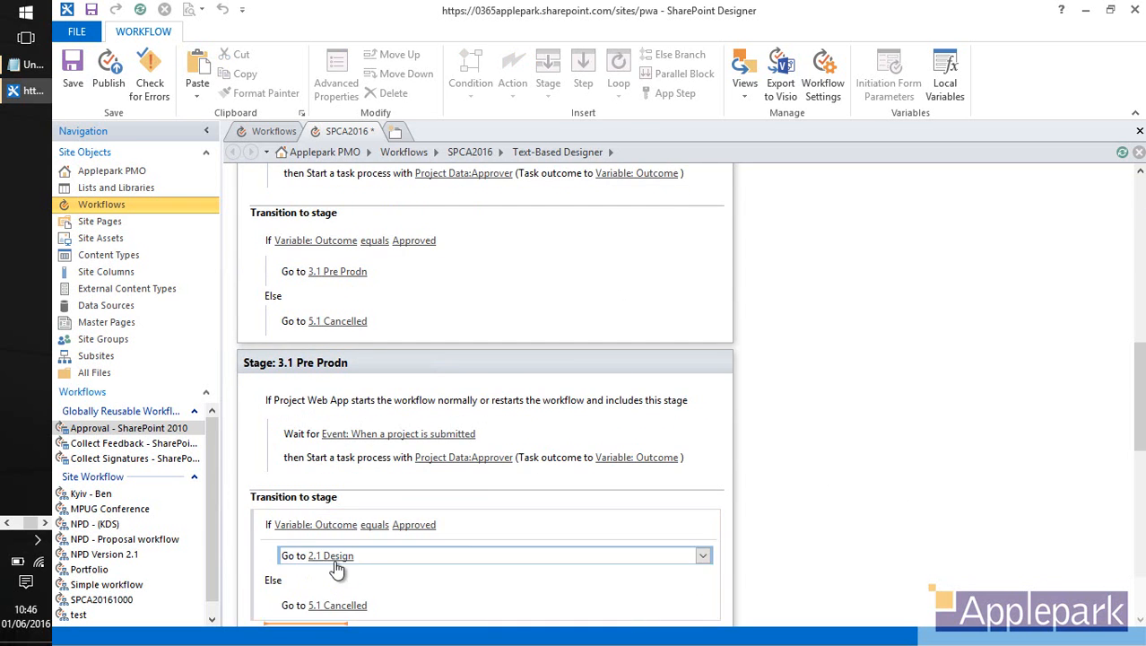
{"action": "left_click", "coordinate": [335, 559]}
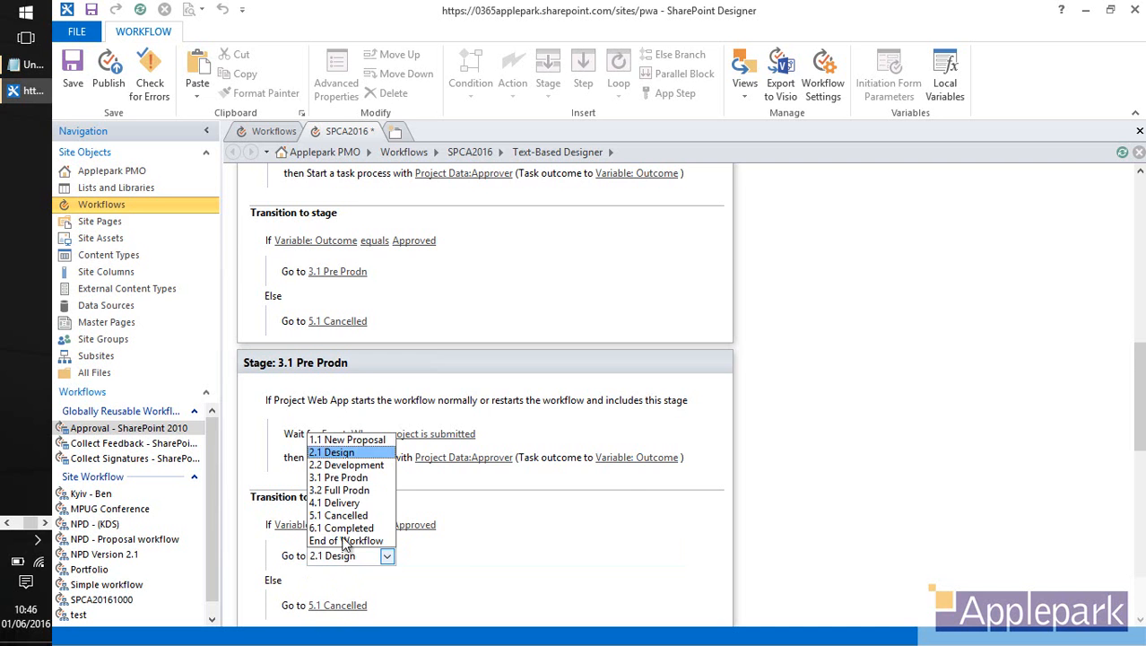
{"action": "left_click", "coordinate": [350, 492]}
Paste the transition block into the 3.2 Full Prodn stage's transition section and set its Approved target to 4.1 Delivery.
{"action": "scroll", "coordinate": [813, 524], "scroll_direction": "down", "scroll_amount": 3}
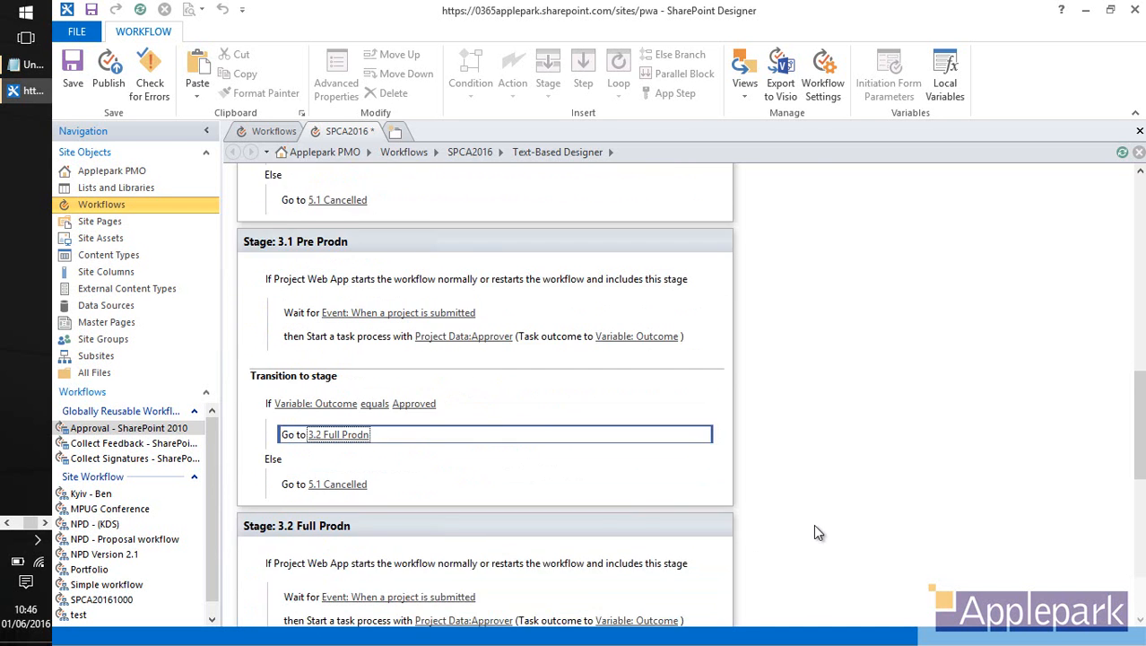
{"action": "left_click", "coordinate": [335, 609]}
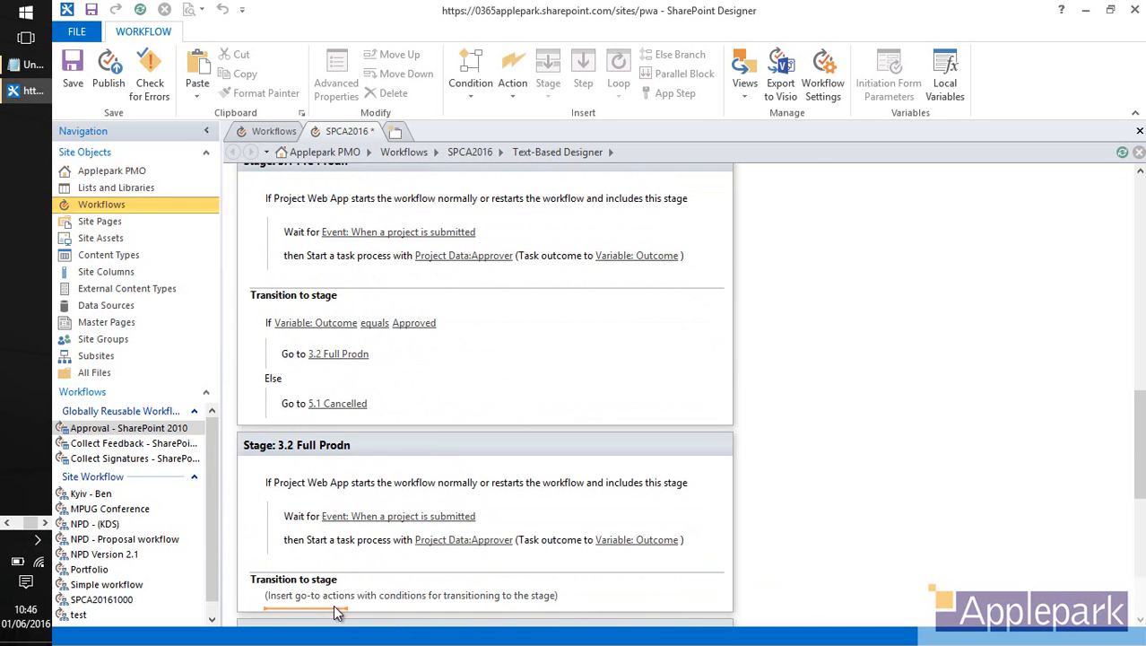
{"action": "key", "text": "ctrl+v"}
{"action": "scroll", "coordinate": [937, 509], "scroll_direction": "down", "scroll_amount": 2}
{"action": "left_click", "coordinate": [345, 395]}
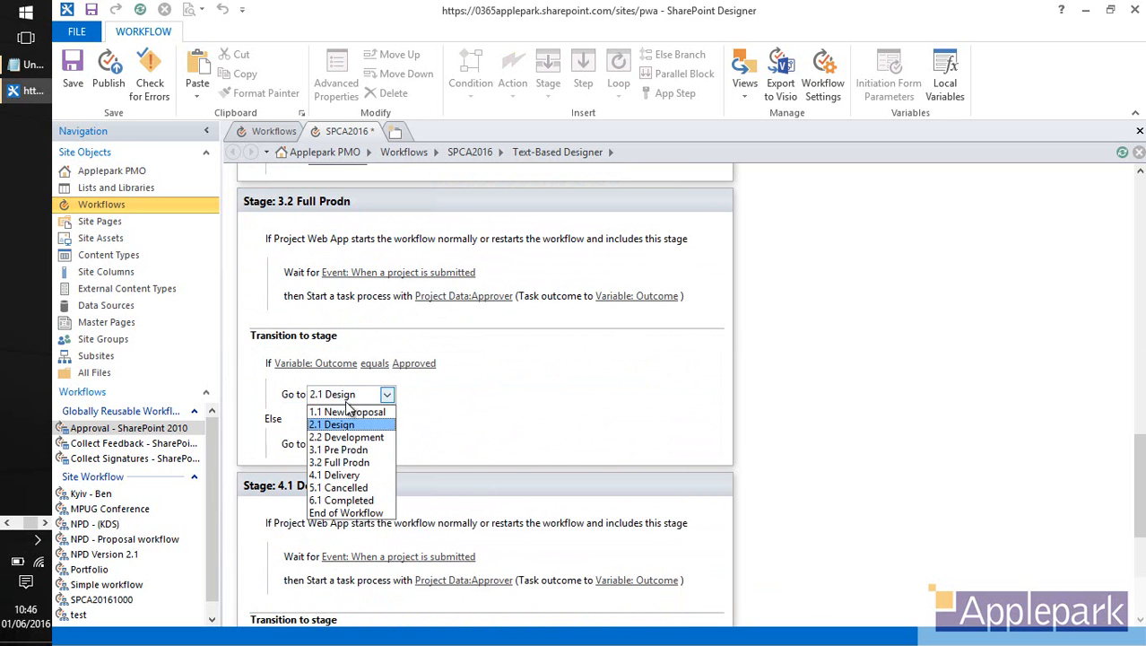
{"action": "left_click", "coordinate": [364, 475]}
Paste the transition block into the 4.1 Delivery stage's transition section and set its Approved target to 6.1 Completed.
{"action": "scroll", "coordinate": [877, 499], "scroll_direction": "down", "scroll_amount": 4}
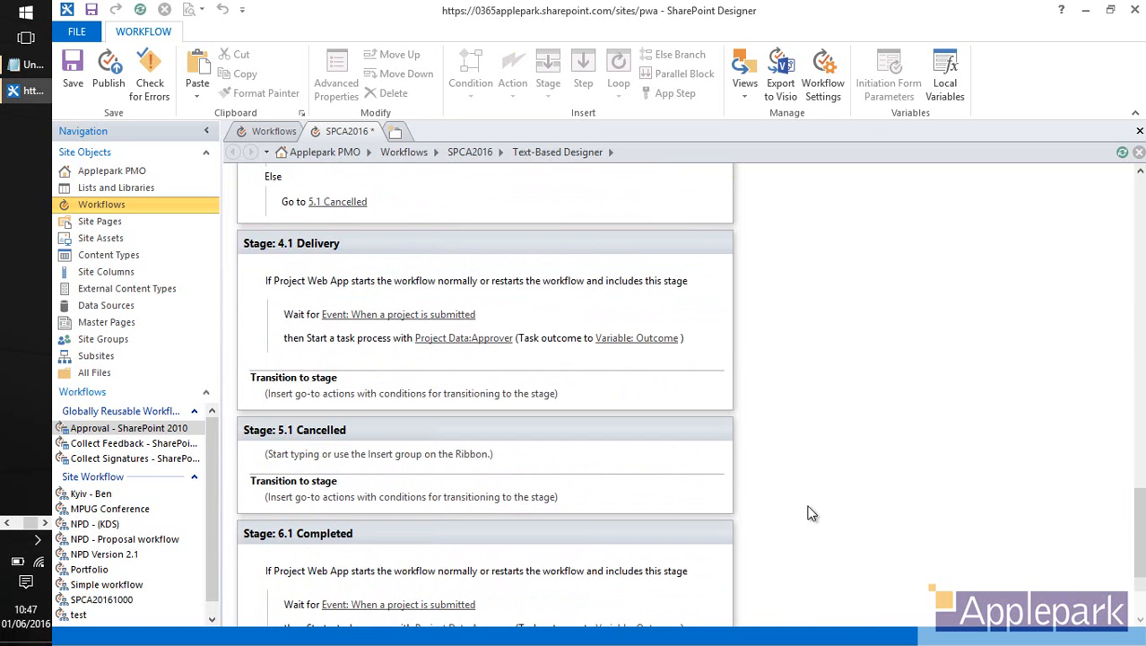
{"action": "left_click", "coordinate": [283, 405]}
{"action": "key", "text": "ctrl+v"}
{"action": "left_click", "coordinate": [339, 437]}
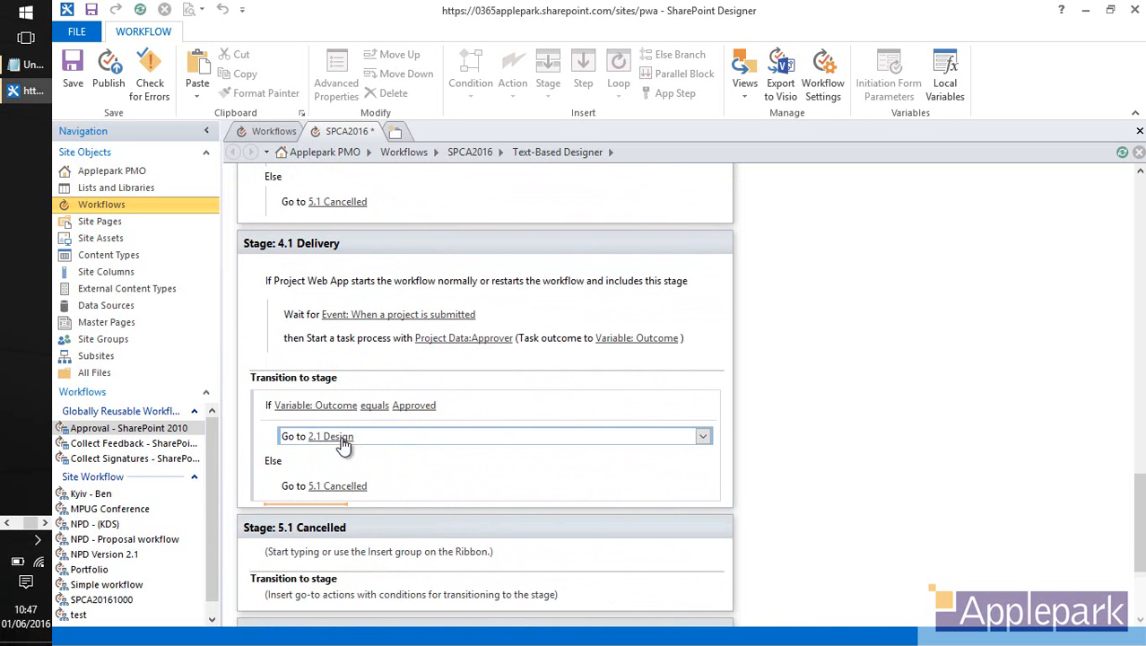
{"action": "left_click", "coordinate": [342, 443]}
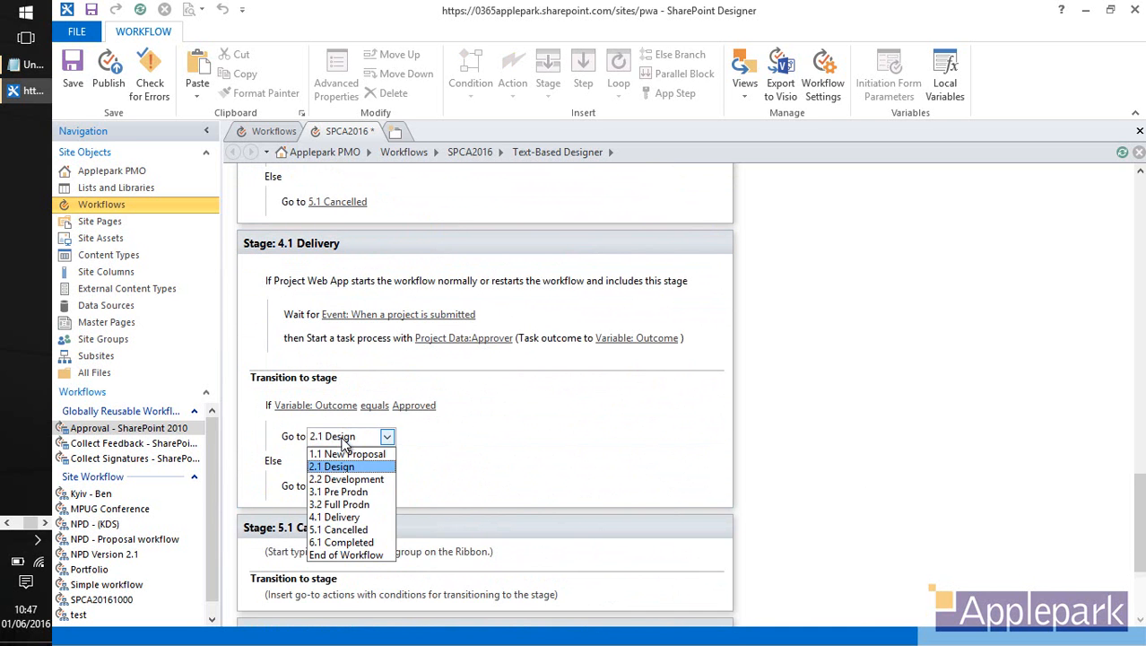
{"action": "left_click", "coordinate": [369, 541]}
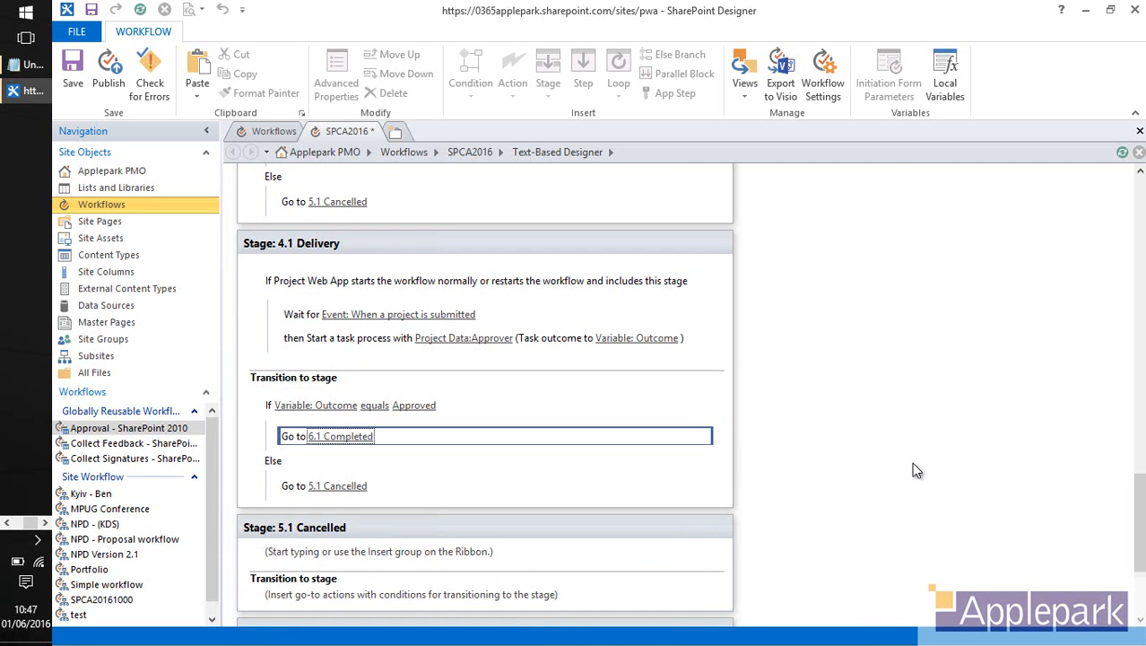
Paste the transition block into the 5.1 Cancelled stage's transition section and set its Approved target to End of Workflow.
{"action": "scroll", "coordinate": [906, 459], "scroll_direction": "down", "scroll_amount": 3}
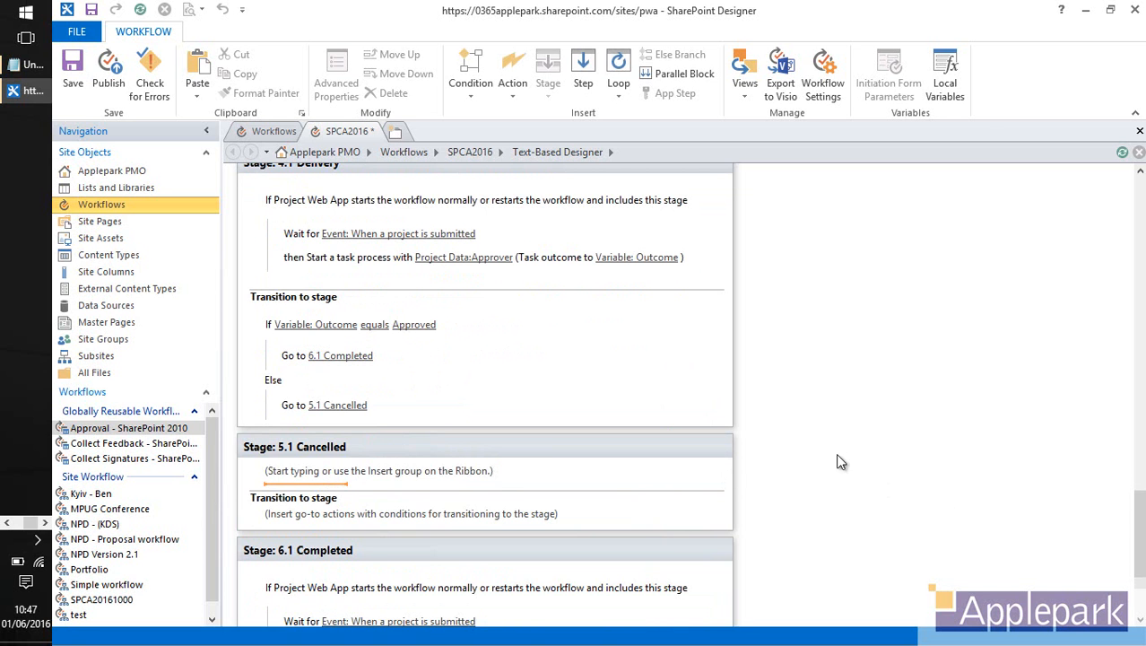
{"action": "scroll", "coordinate": [892, 442], "scroll_direction": "up", "scroll_amount": 1}
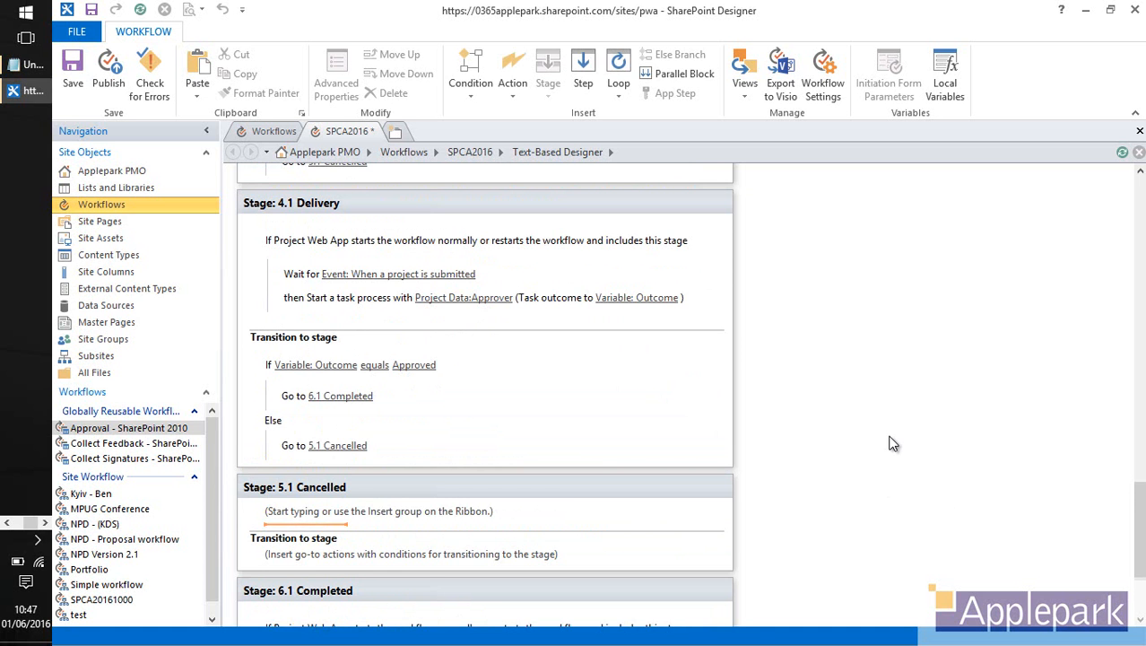
{"action": "scroll", "coordinate": [777, 405], "scroll_direction": "down", "scroll_amount": 3}
{"action": "left_click", "coordinate": [318, 441]}
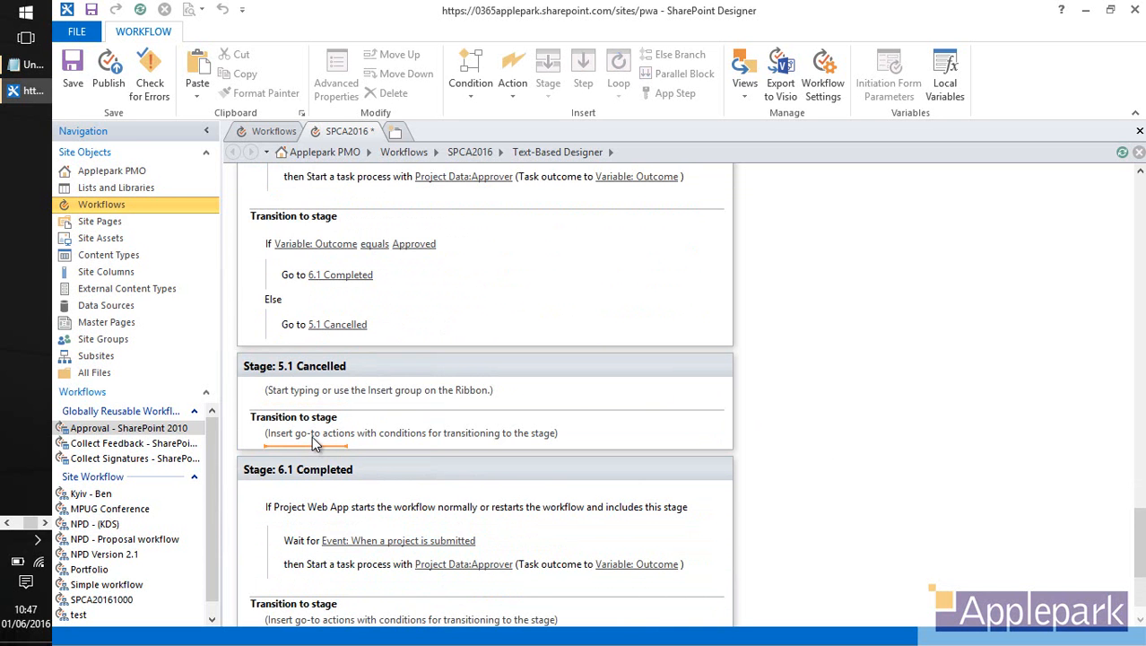
{"action": "type", "text": "If Variable: Outcome equals Approved Go to 2.1 Design Else Go to 5.1 Cancelled"}
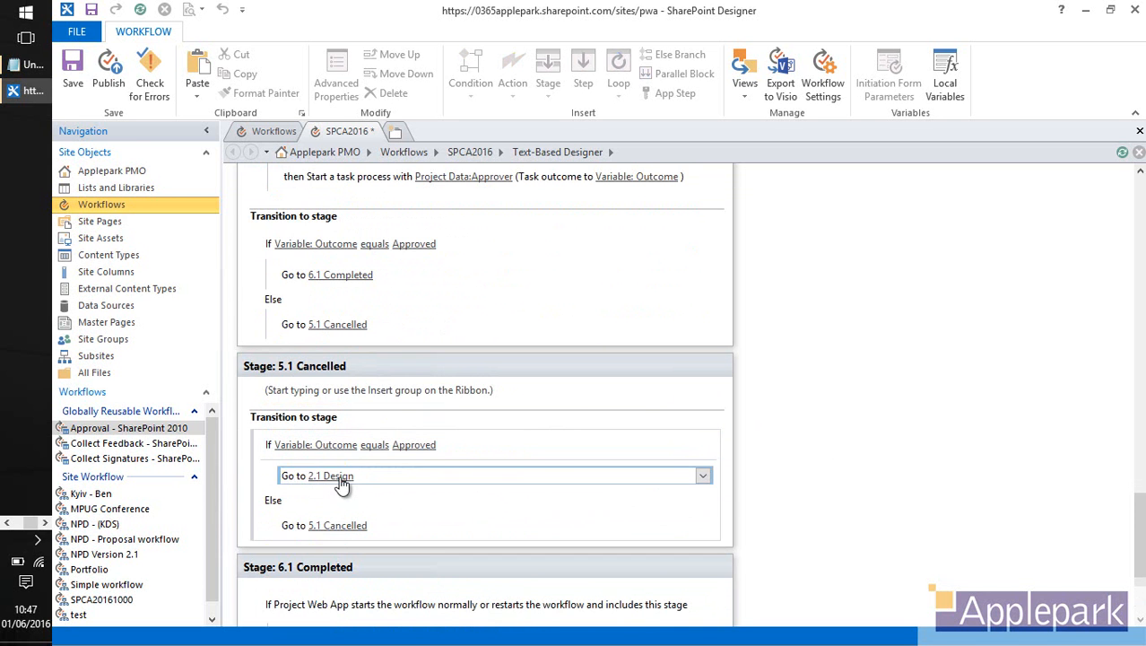
{"action": "scroll", "coordinate": [773, 385], "scroll_direction": "up", "scroll_amount": 2}
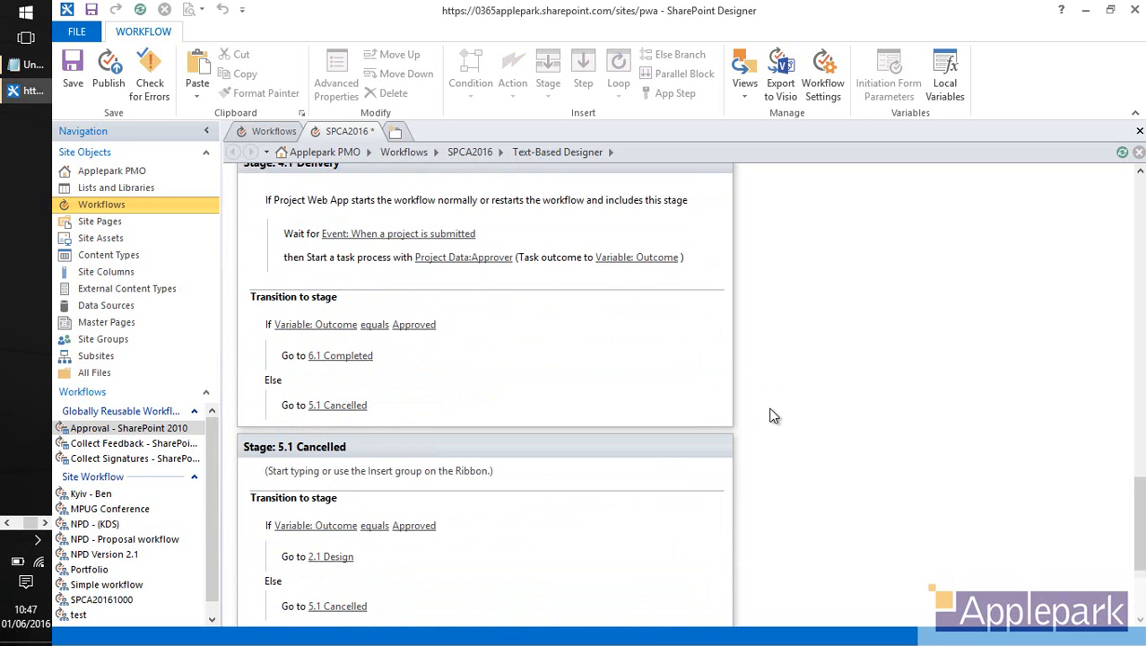
{"action": "scroll", "coordinate": [771, 408], "scroll_direction": "down", "scroll_amount": 2}
{"action": "left_click", "coordinate": [346, 480]}
{"action": "left_click", "coordinate": [348, 481]}
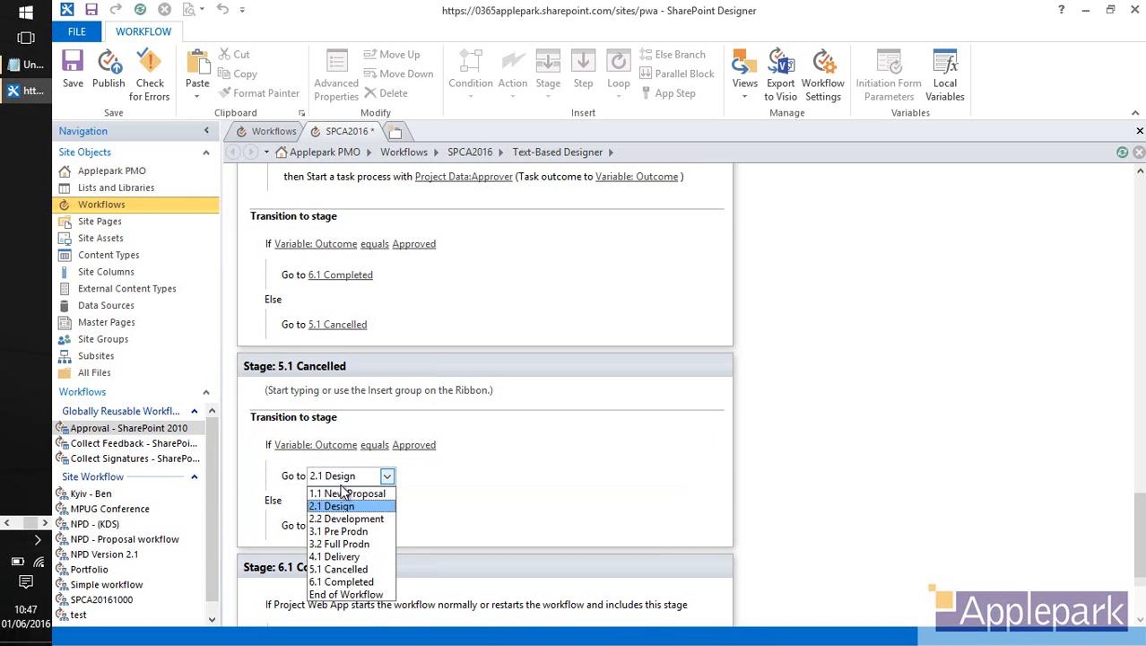
{"action": "left_click", "coordinate": [349, 594]}
Copy the Project Web App condition block from the 4.1 Delivery stage and paste it into the body of the 5.1 Cancelled stage.
{"action": "left_click", "coordinate": [261, 392]}
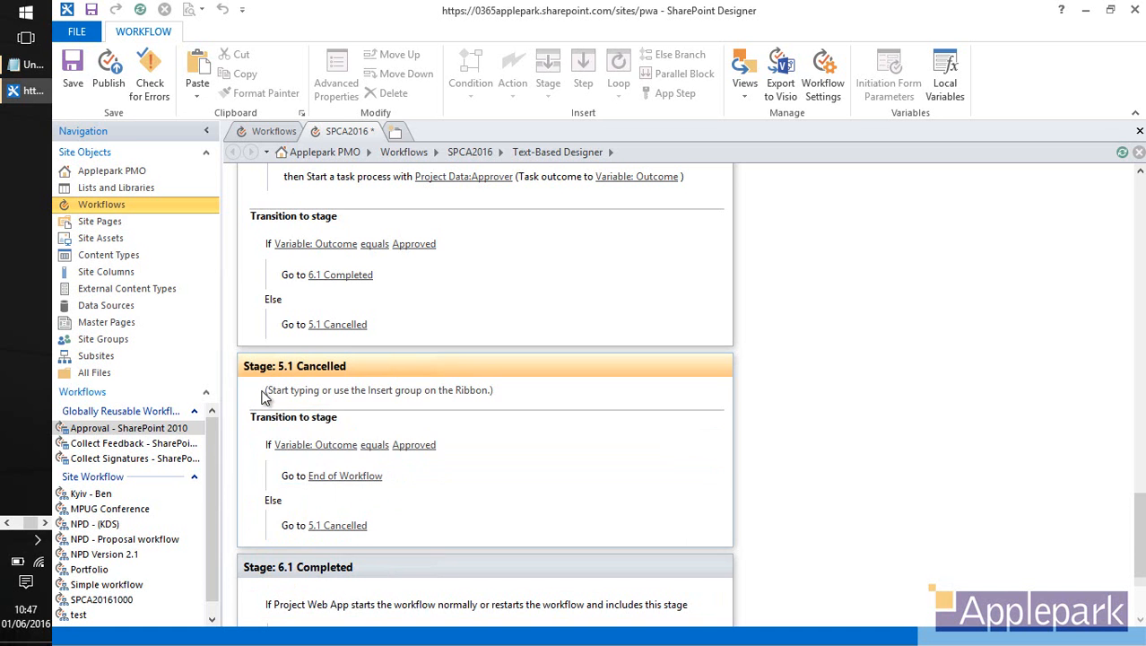
{"action": "scroll", "coordinate": [970, 389], "scroll_direction": "up", "scroll_amount": 3}
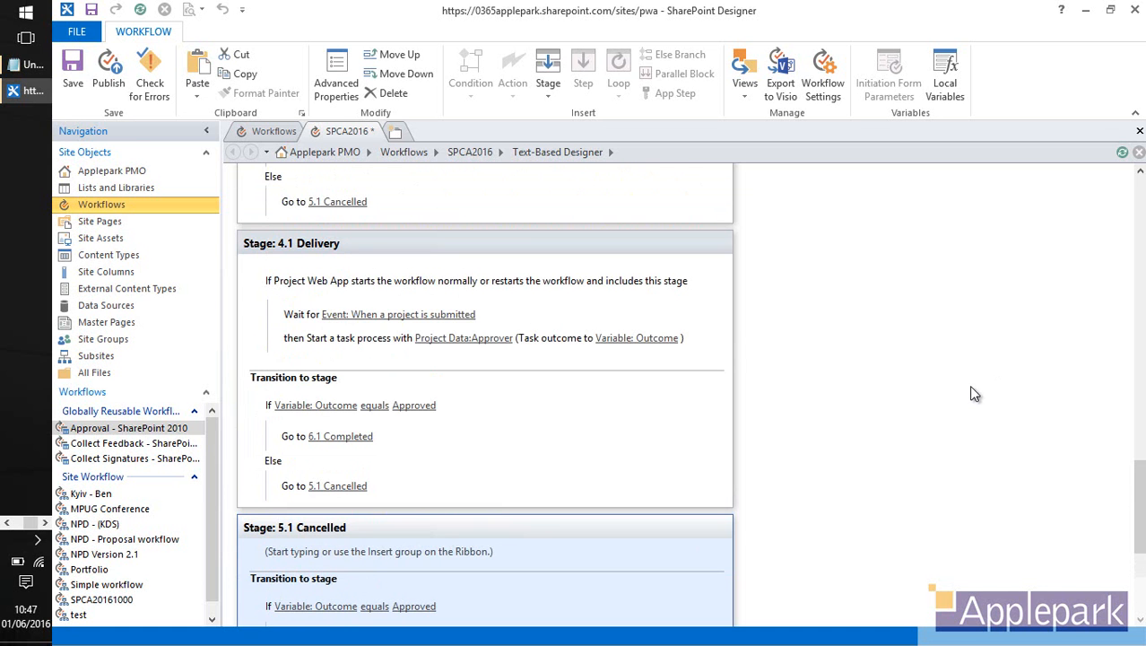
{"action": "left_click", "coordinate": [252, 302]}
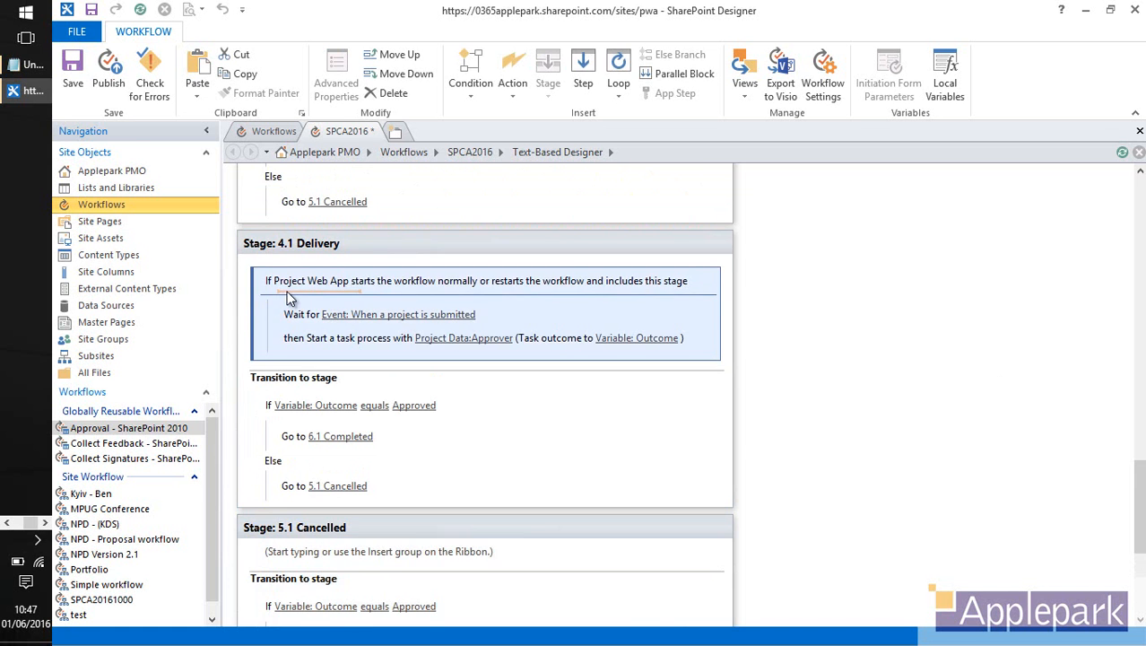
{"action": "scroll", "coordinate": [857, 409], "scroll_direction": "down", "scroll_amount": 2}
{"action": "left_click", "coordinate": [278, 462]}
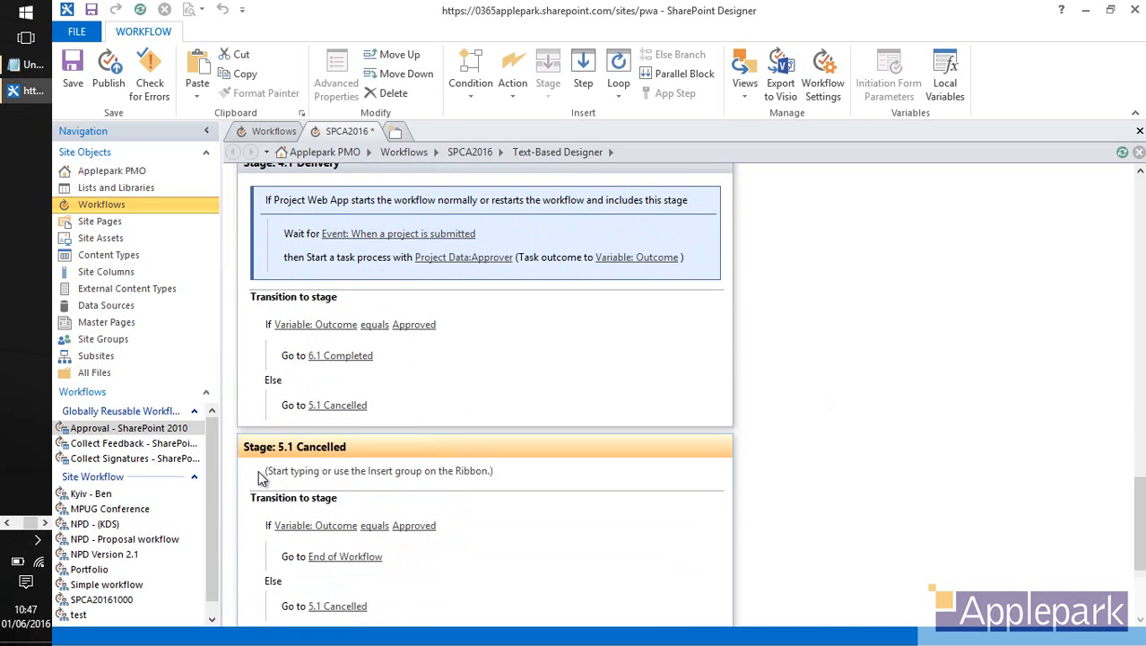
{"action": "left_click", "coordinate": [280, 486]}
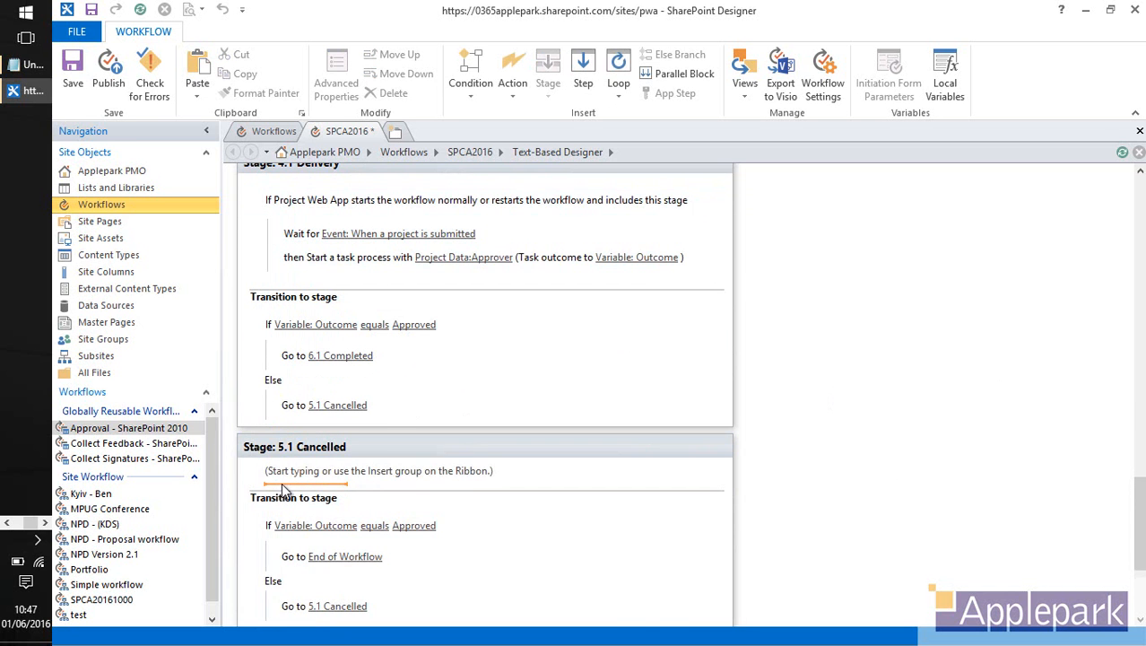
{"action": "key", "text": "ctrl+v"}
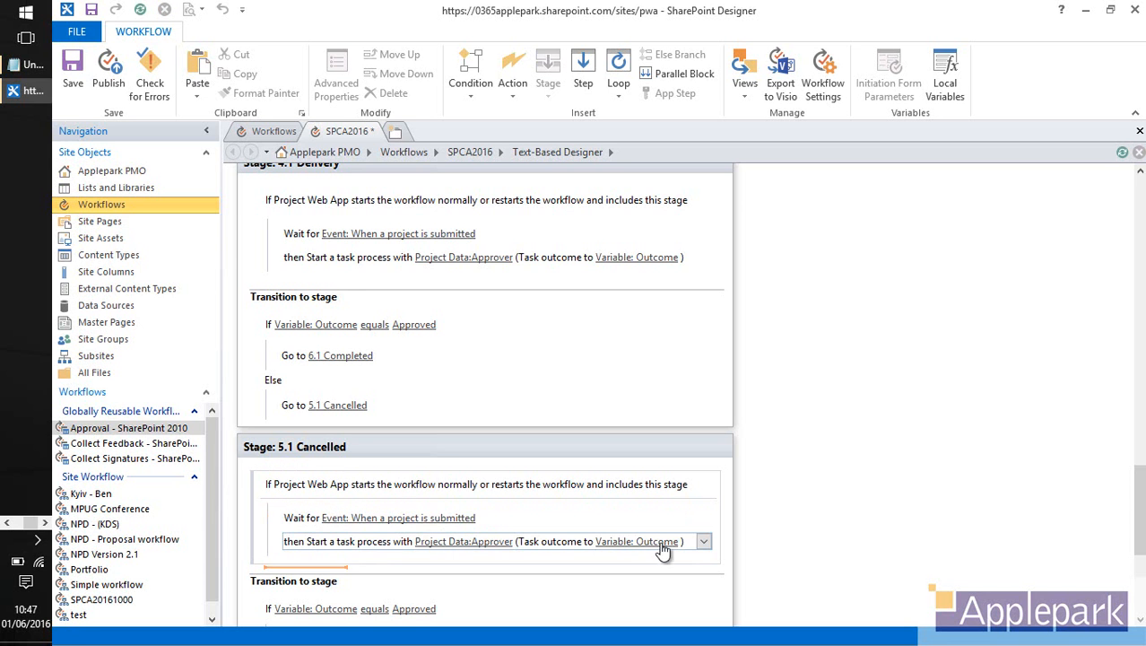
Replace the Start a task process action in the 5.1 Cancelled stage with a Set Project Field action.
{"action": "left_click", "coordinate": [287, 547]}
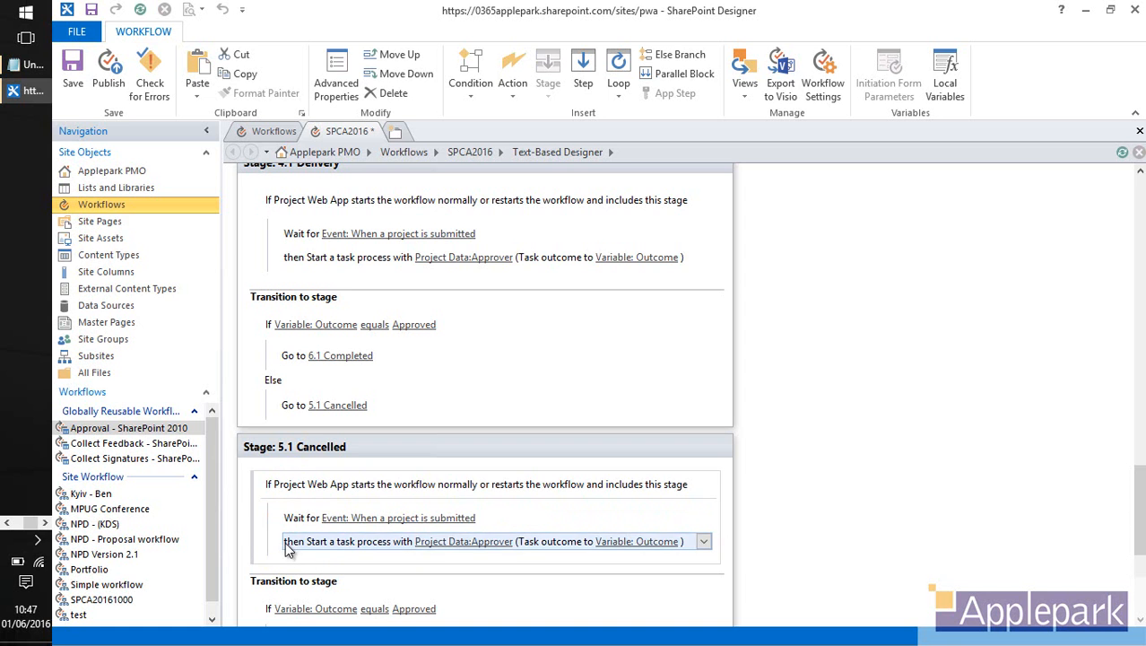
{"action": "key", "text": "Delete"}
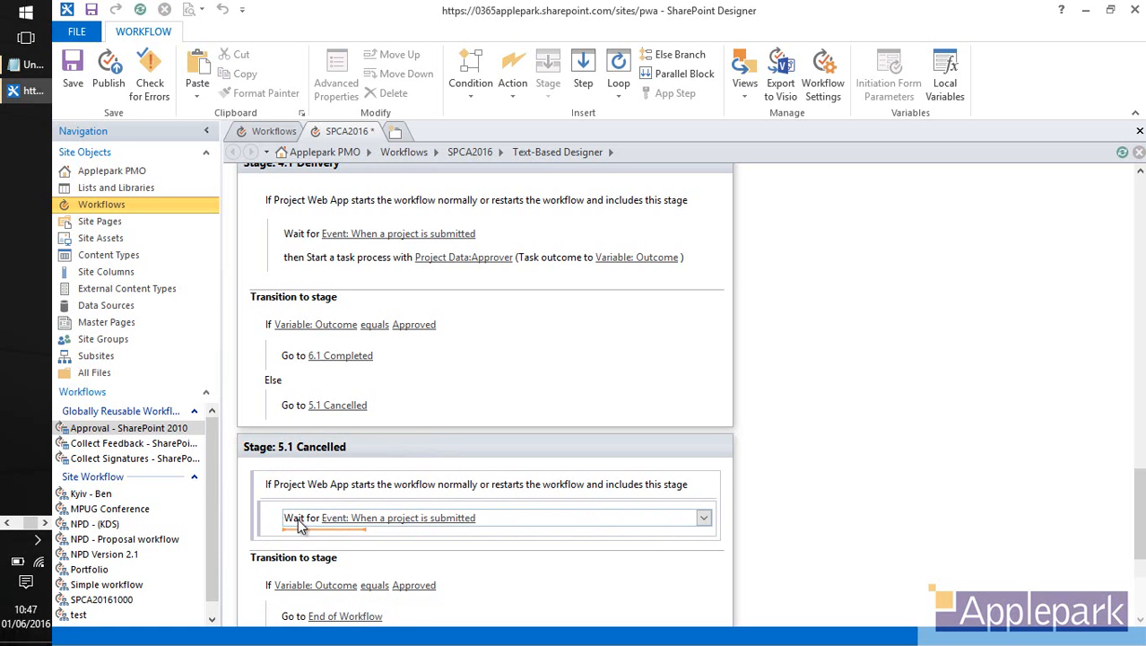
{"action": "type", "text": "s"}
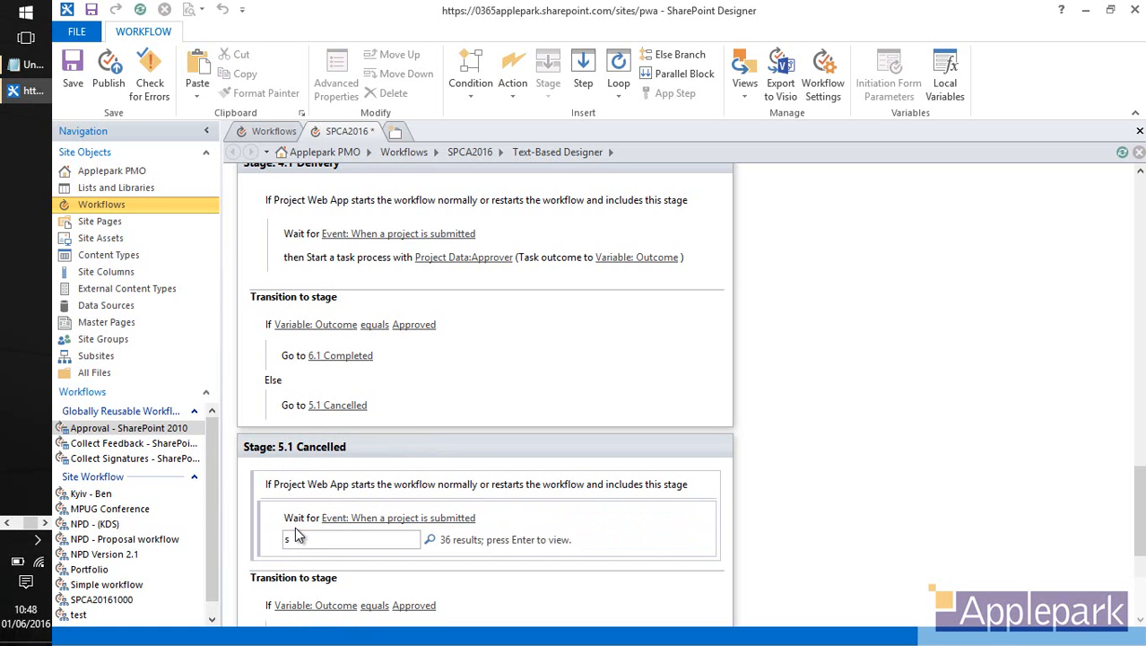
{"action": "type", "text": "et"}
{"action": "key", "text": "Return"}
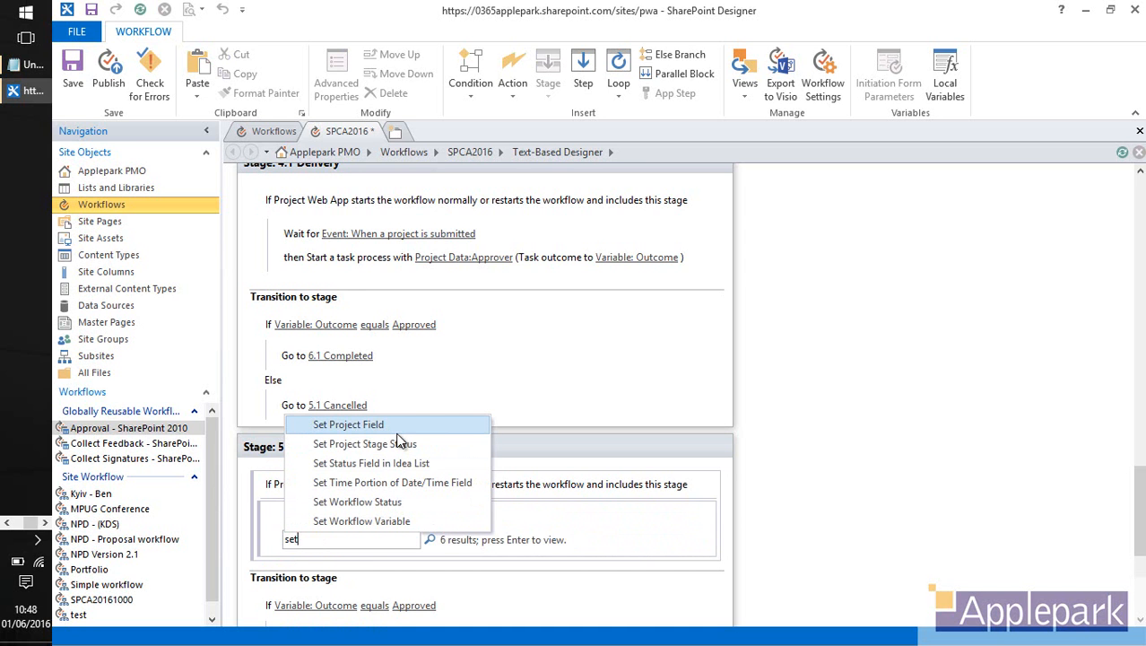
{"action": "left_click", "coordinate": [398, 432]}
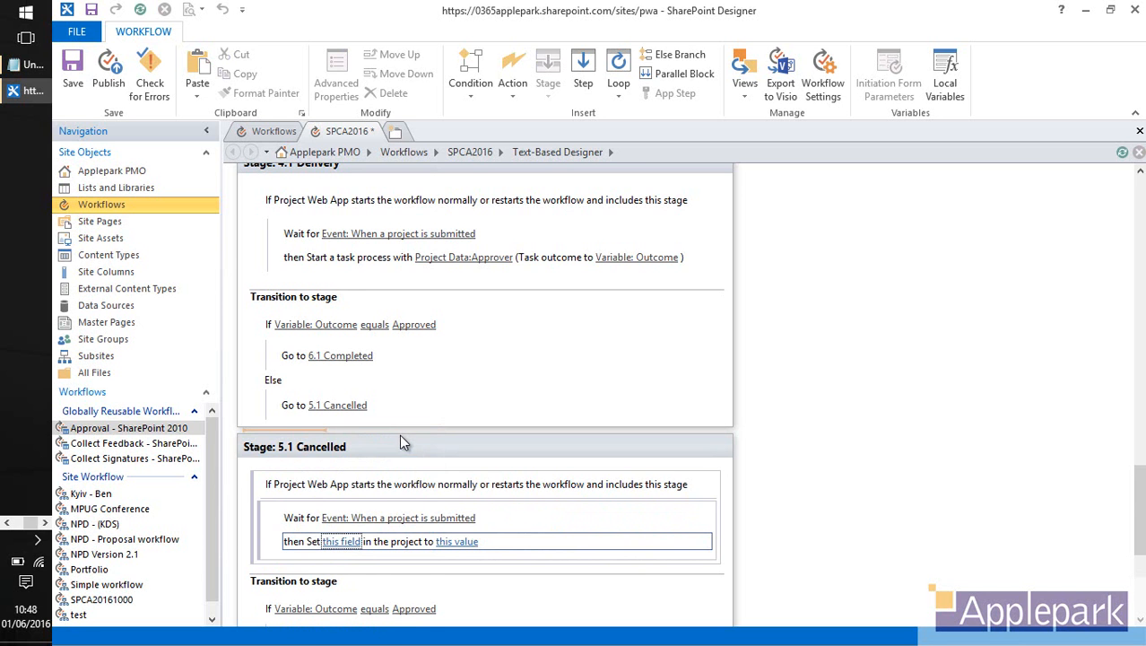
Configure the Set Project Field action in 5.1 Cancelled to set the Approved field to Cancelled.
{"action": "left_click", "coordinate": [348, 542]}
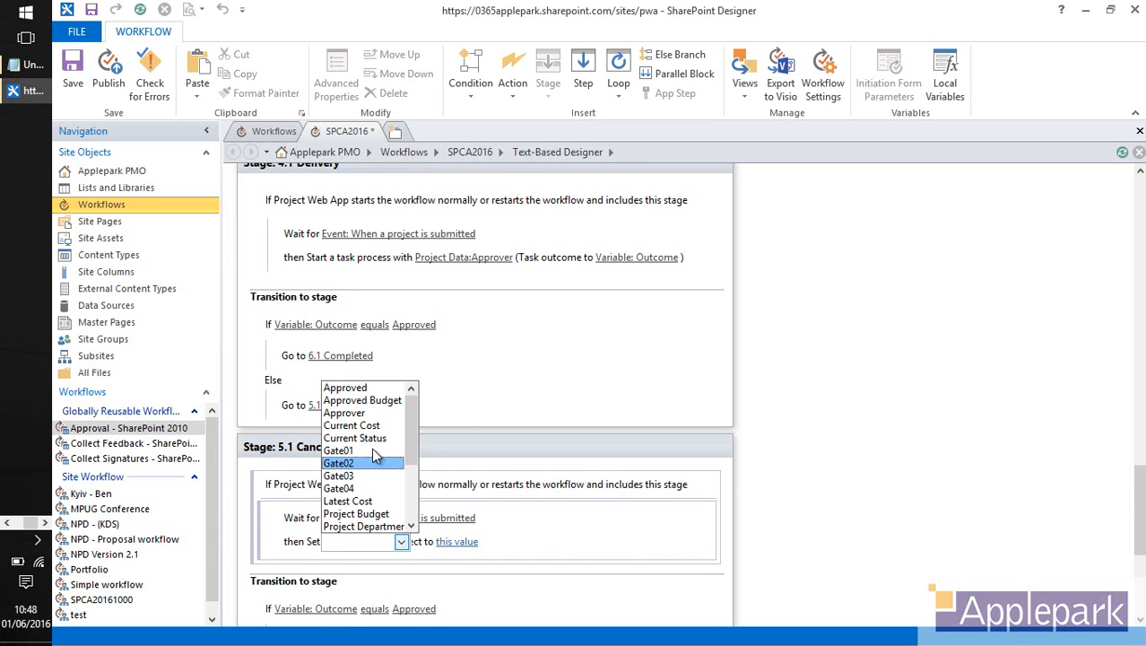
{"action": "left_click", "coordinate": [370, 389]}
{"action": "left_click", "coordinate": [465, 542]}
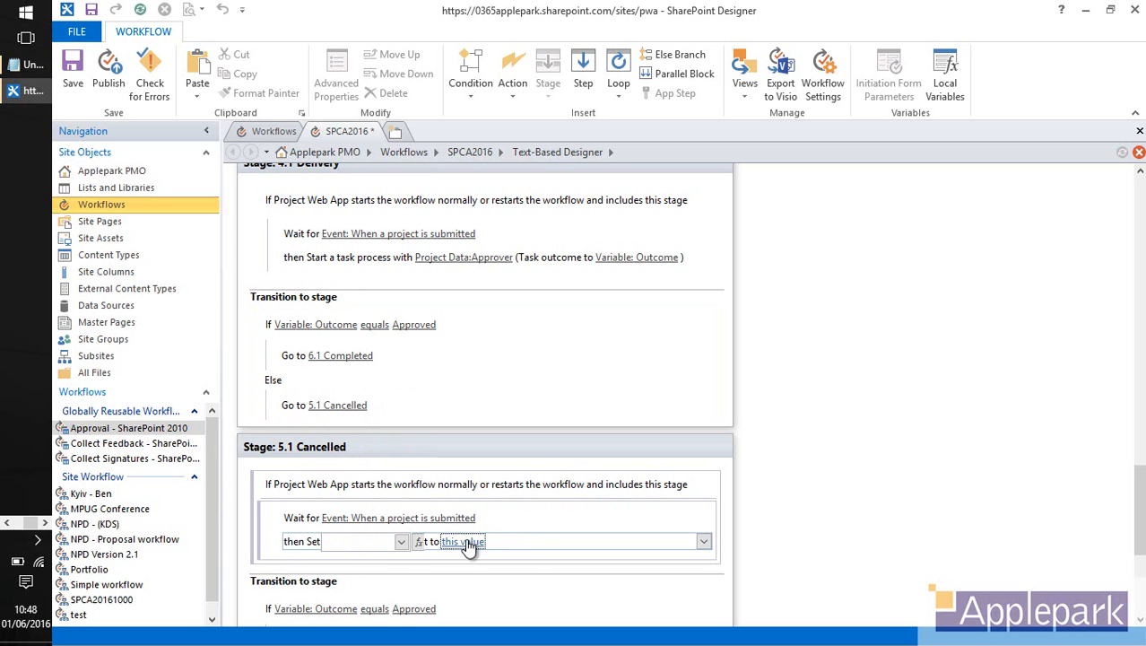
{"action": "left_click", "coordinate": [463, 544]}
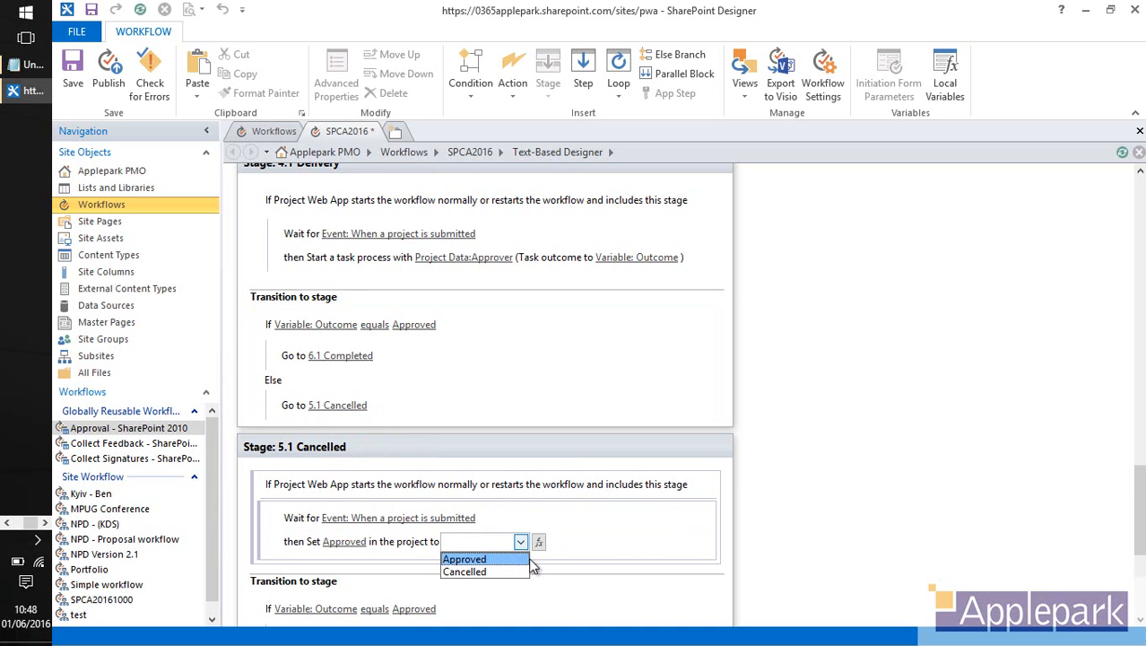
{"action": "left_click", "coordinate": [503, 572]}
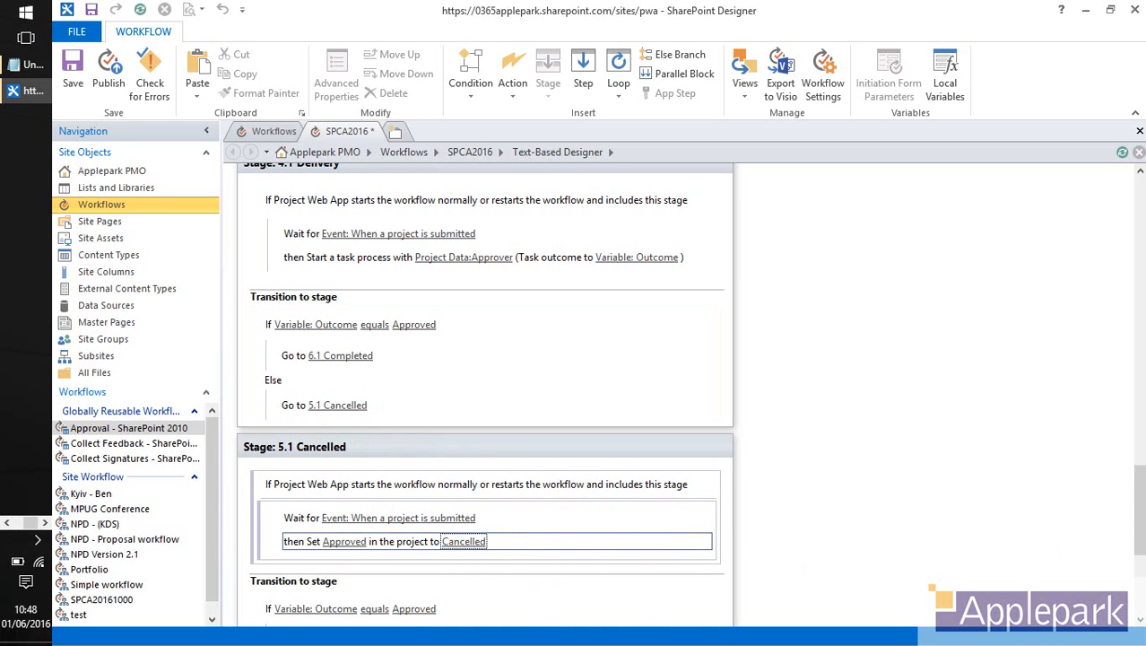
Insert a Go to a stage action in the 6.1 Completed stage's transition section with End of Workflow as its target.
{"action": "scroll", "coordinate": [484, 395], "scroll_direction": "down", "scroll_amount": 1}
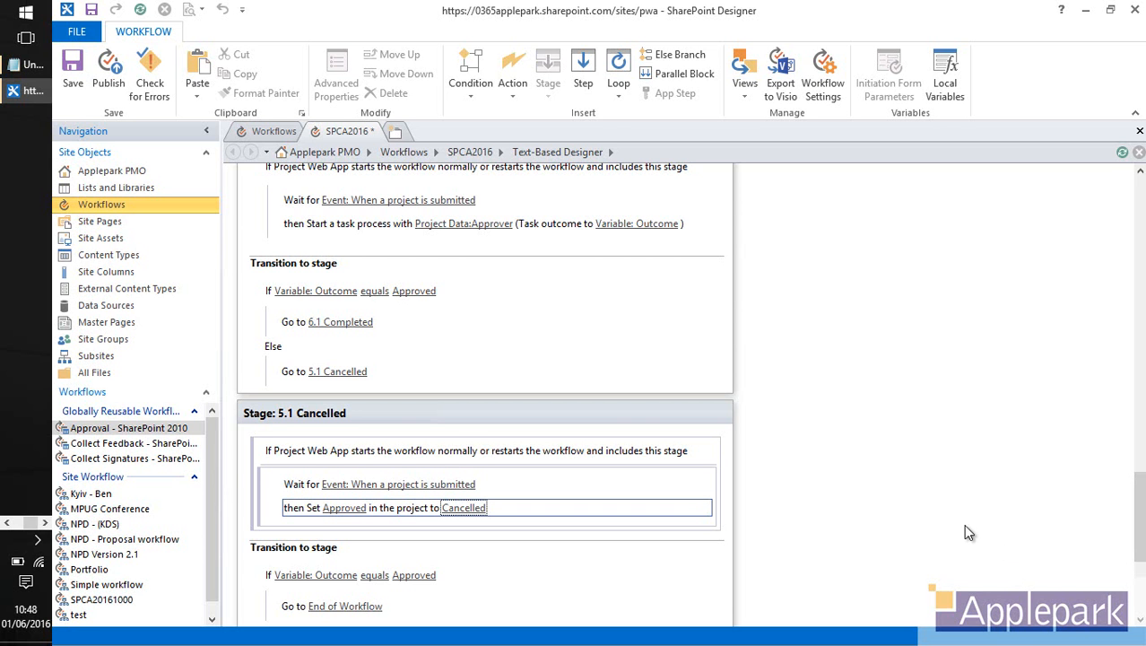
{"action": "scroll", "coordinate": [963, 524], "scroll_direction": "down", "scroll_amount": 2}
{"action": "scroll", "coordinate": [971, 503], "scroll_direction": "down", "scroll_amount": 4}
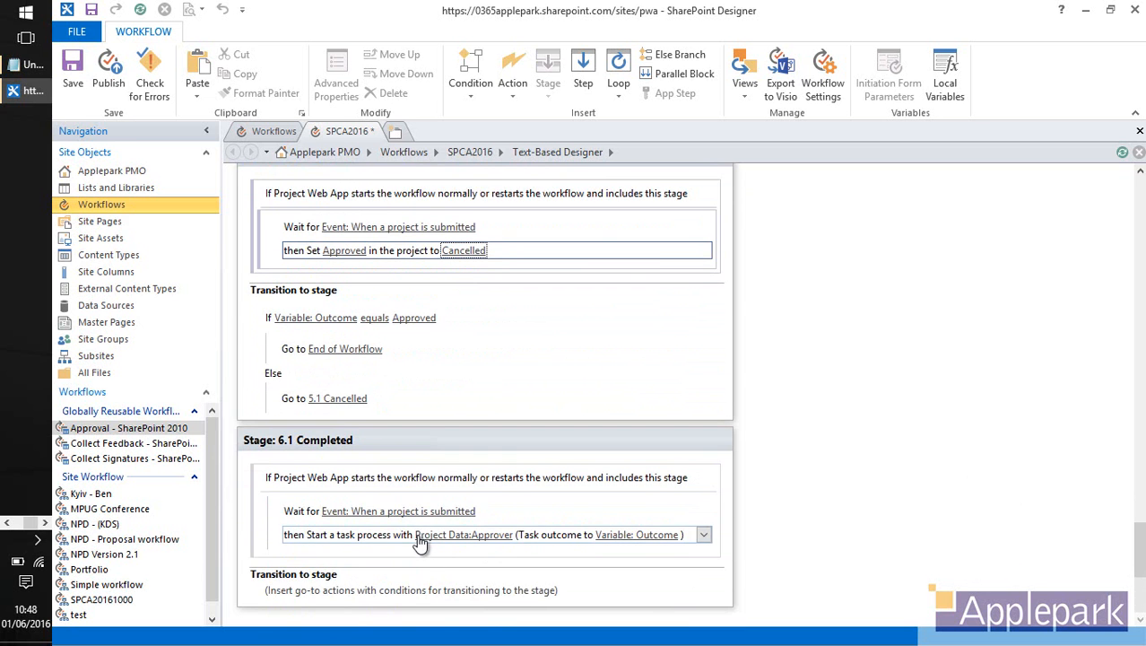
{"action": "left_click", "coordinate": [271, 597]}
{"action": "left_click", "coordinate": [288, 592]}
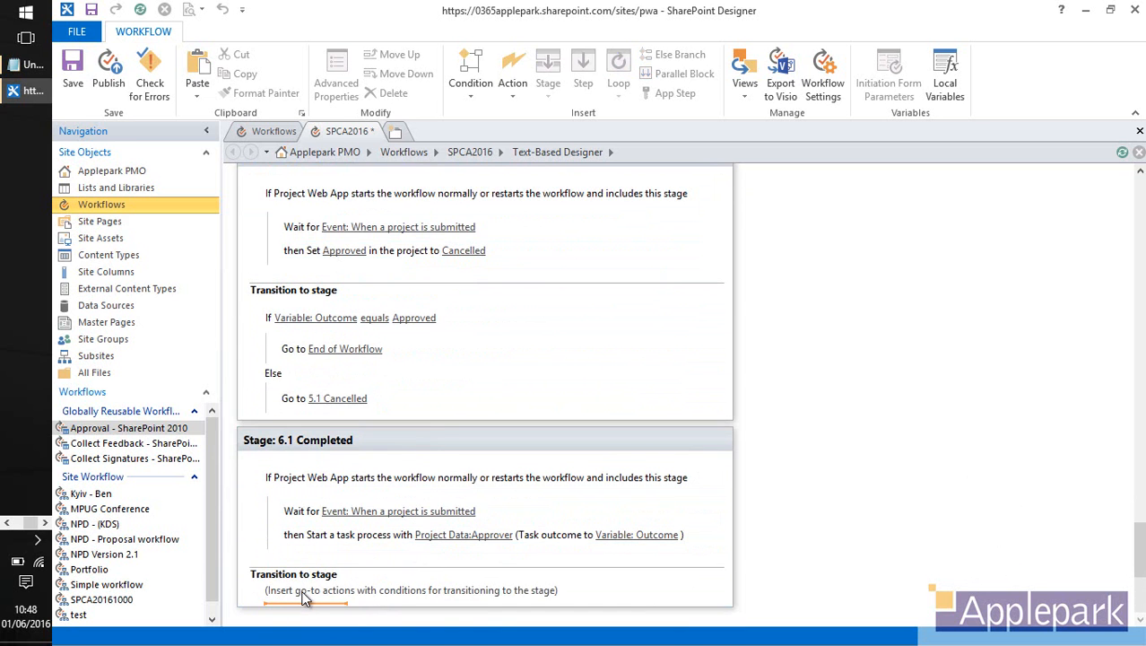
{"action": "type", "text": "go"}
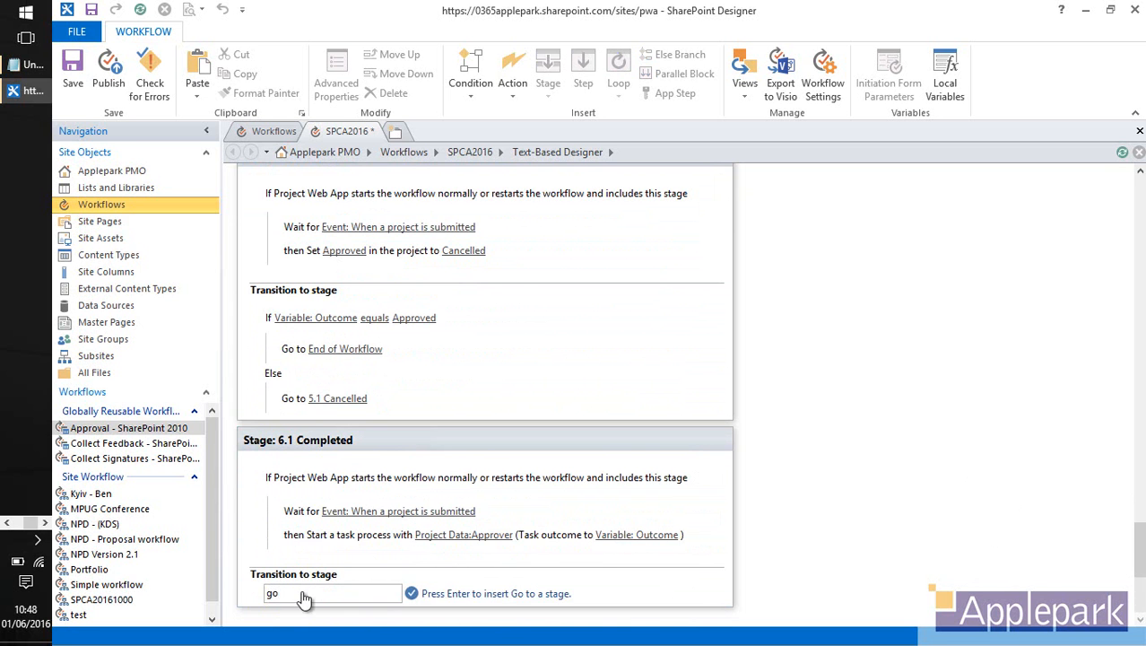
{"action": "key", "text": "Return"}
{"action": "left_click", "coordinate": [306, 597]}
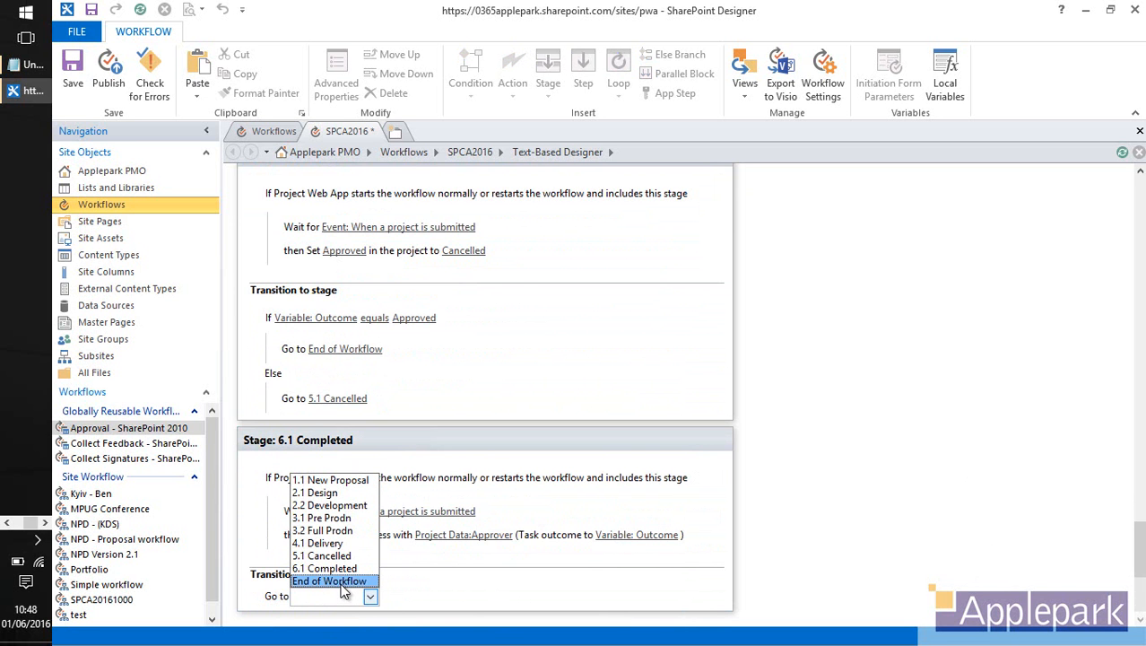
{"action": "left_click", "coordinate": [330, 581]}
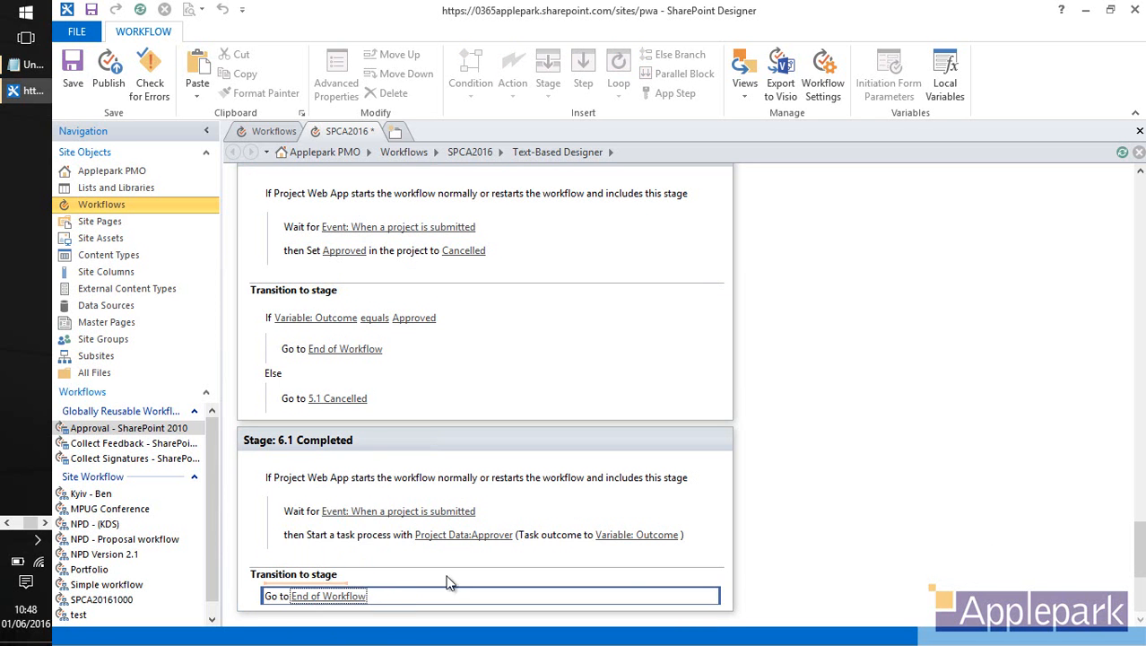
Publish the SPCA2016 workflow to the site.
{"action": "mouse_move", "coordinate": [1141, 548]}
{"action": "left_mouse_down"}
{"action": "mouse_move", "coordinate": [1137, 213]}
{"action": "mouse_move", "coordinate": [1138, 549]}
{"action": "left_mouse_up"}
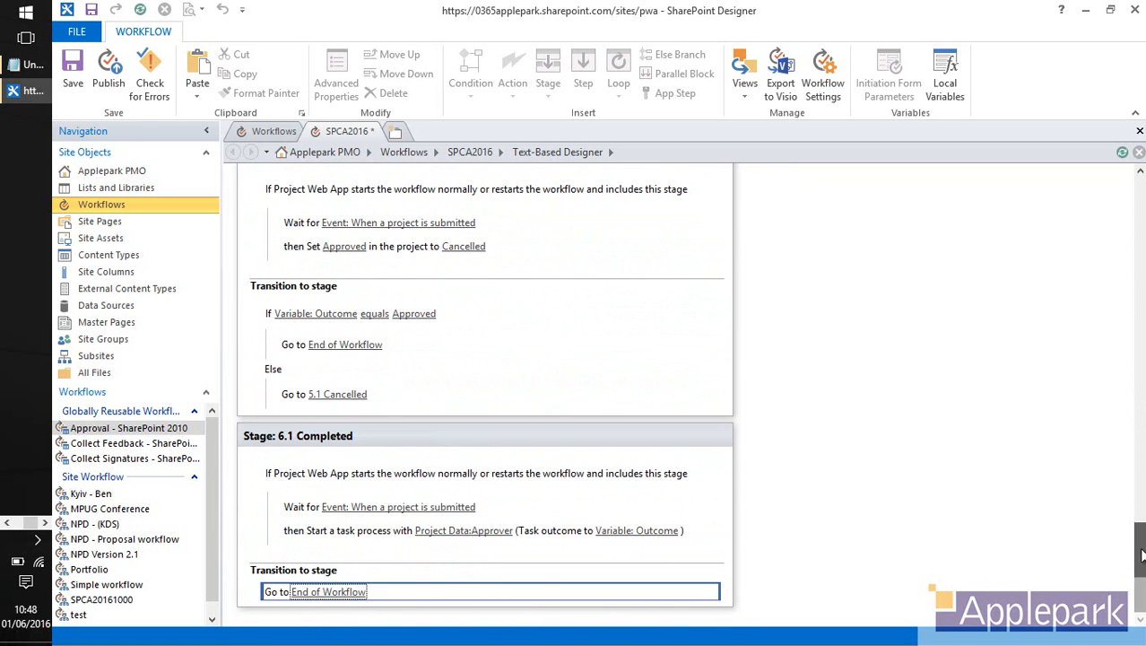
{"action": "left_click", "coordinate": [108, 83]}
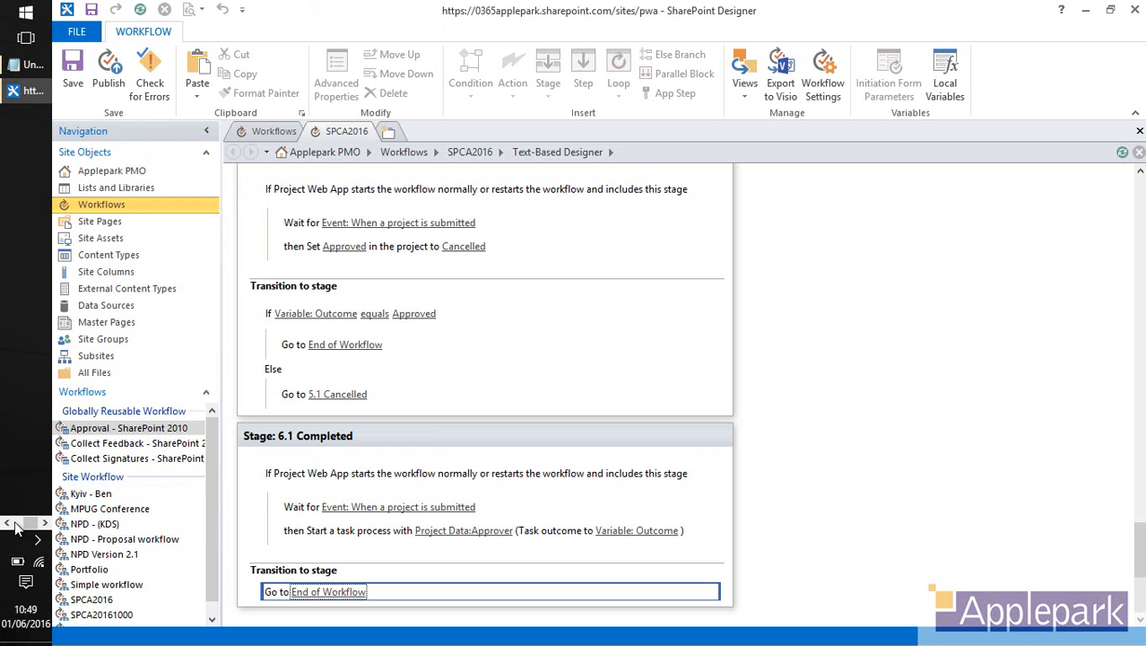
Switch to the Enterprise Project Types page in the Edge browser and start a new enterprise project type named SPCA2016.
{"action": "left_click", "coordinate": [34, 94]}
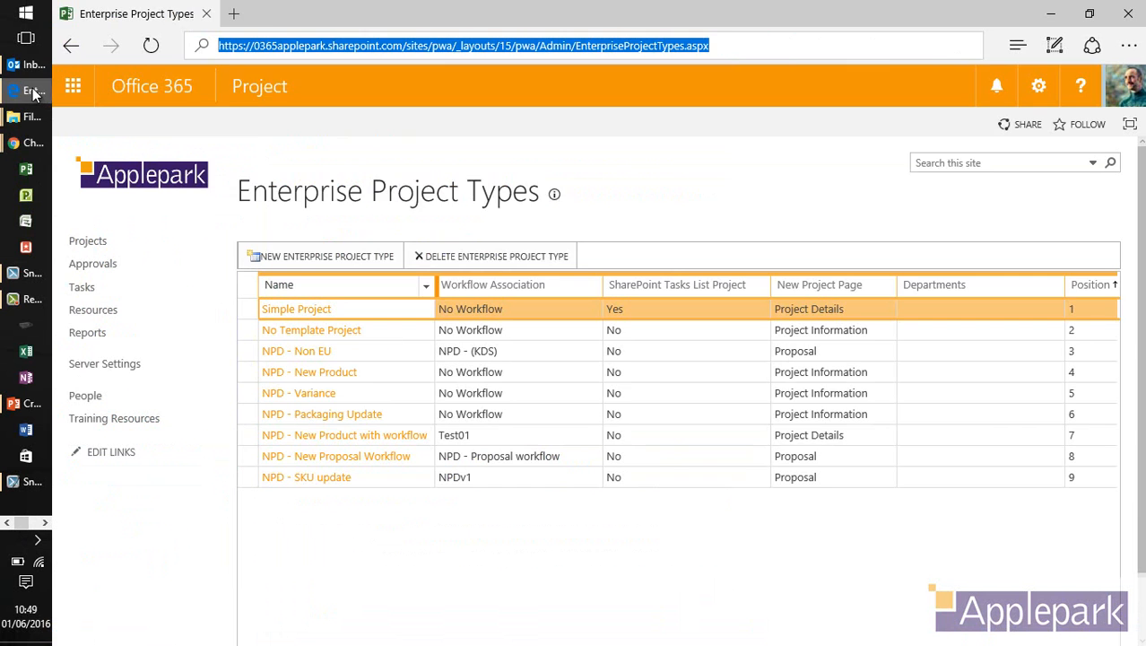
{"action": "double_click", "coordinate": [310, 13]}
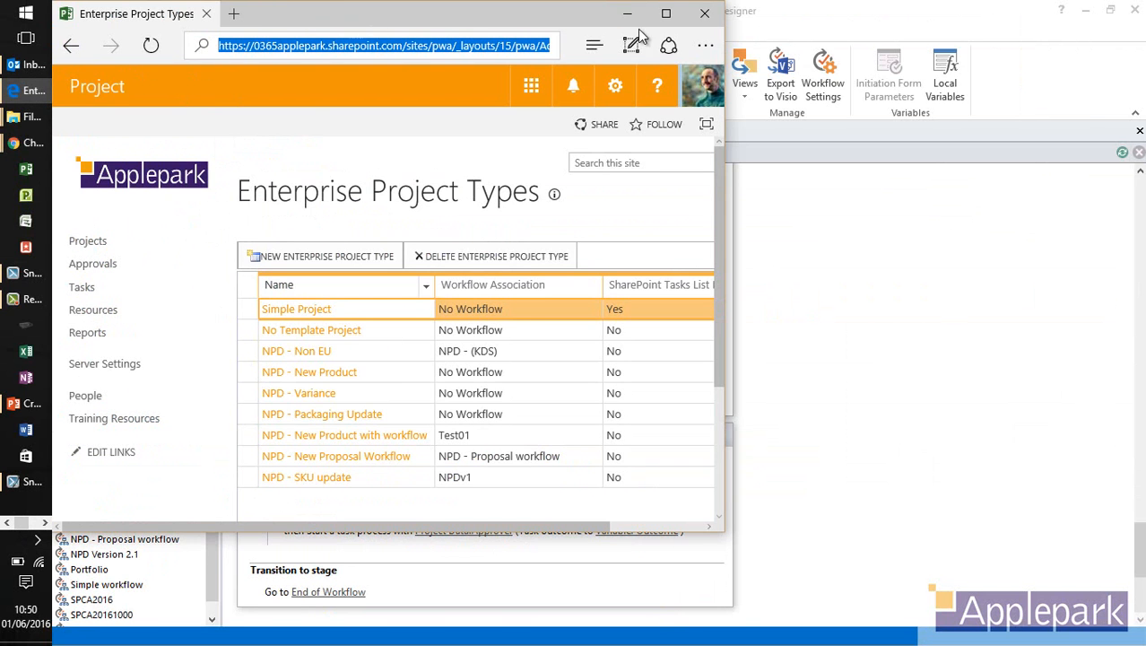
{"action": "left_click", "coordinate": [666, 13]}
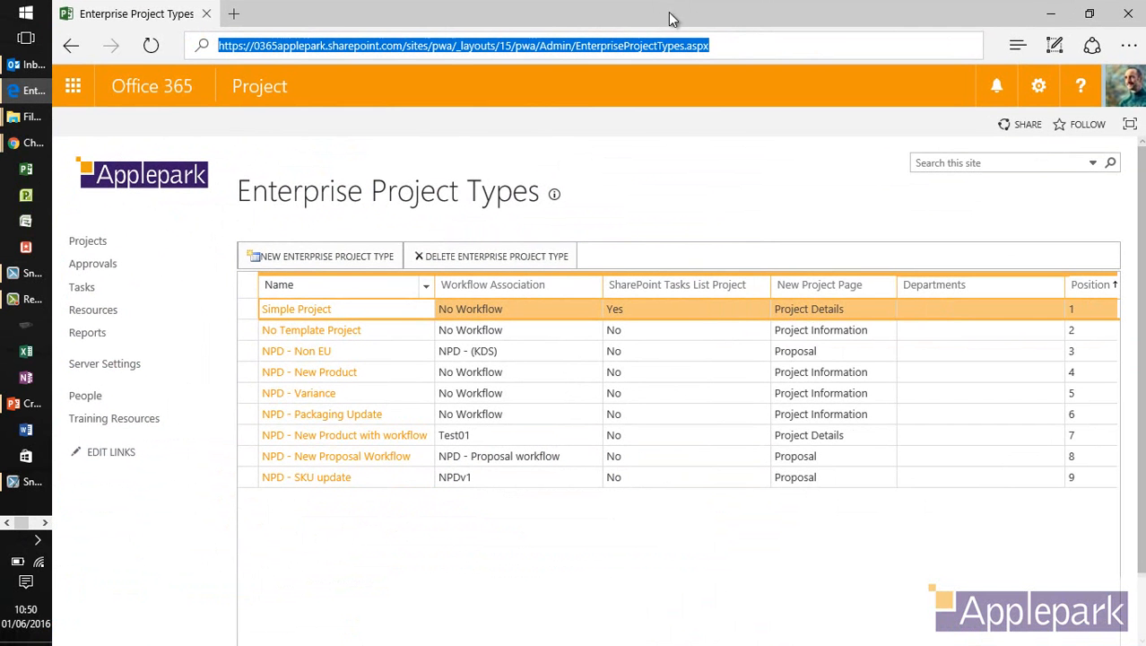
{"action": "left_click", "coordinate": [305, 259]}
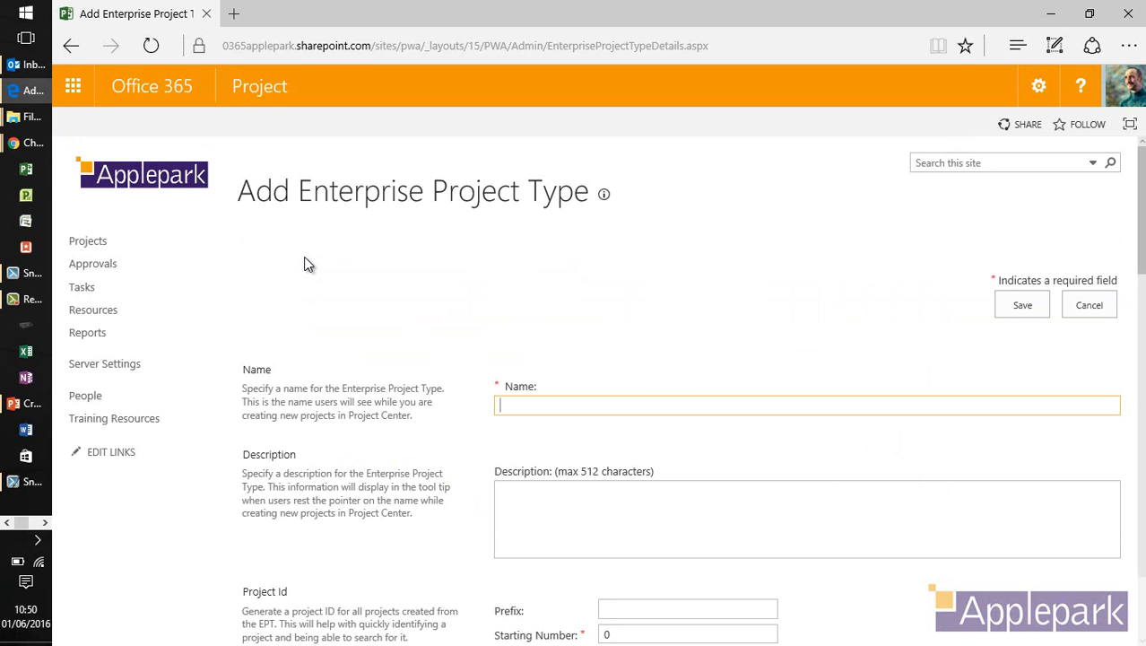
{"action": "type", "text": "SPCA"}
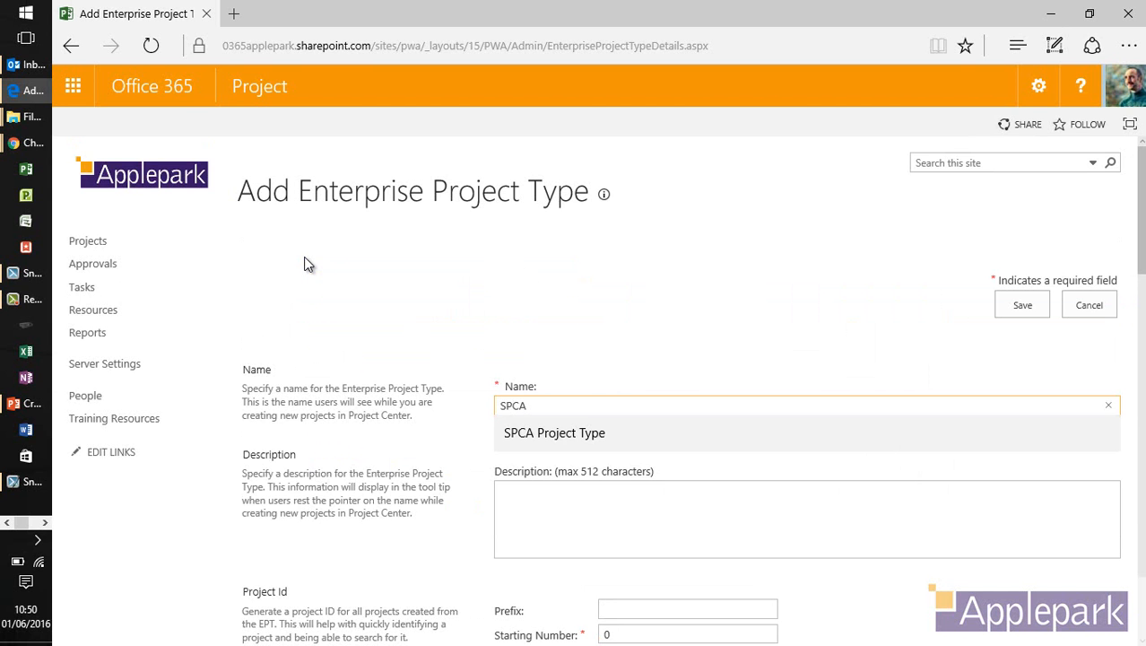
{"action": "type", "text": "2016"}
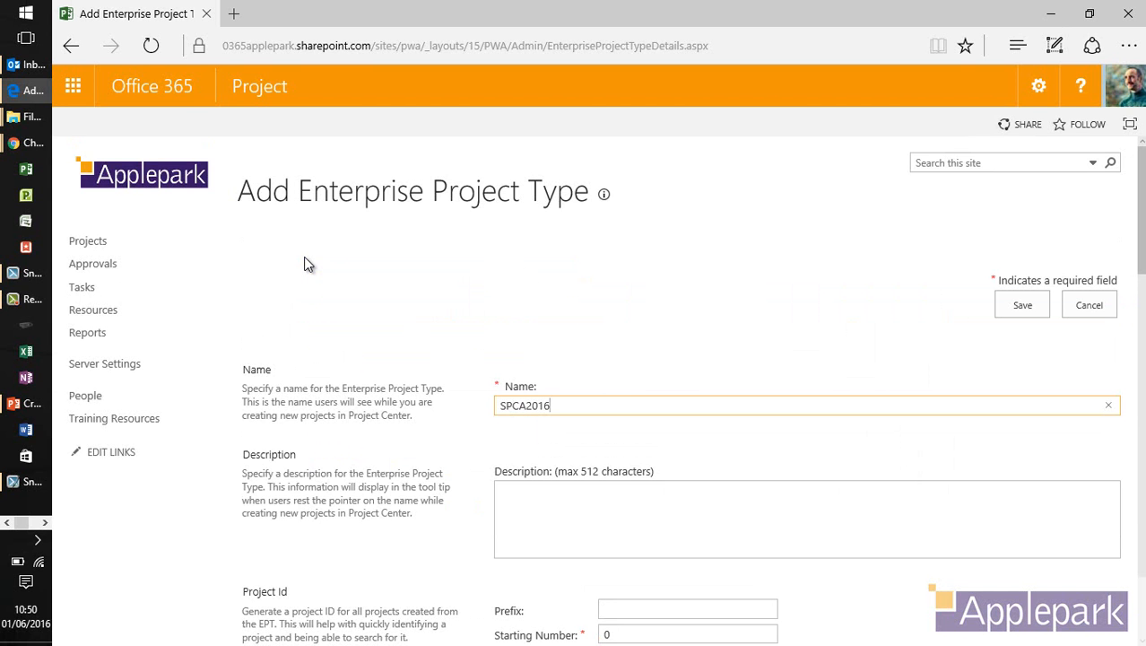
Set the project ID prefix of the new enterprise project type to SPC16.
{"action": "scroll", "coordinate": [618, 448], "scroll_direction": "down", "scroll_amount": 3}
{"action": "left_click", "coordinate": [644, 382]}
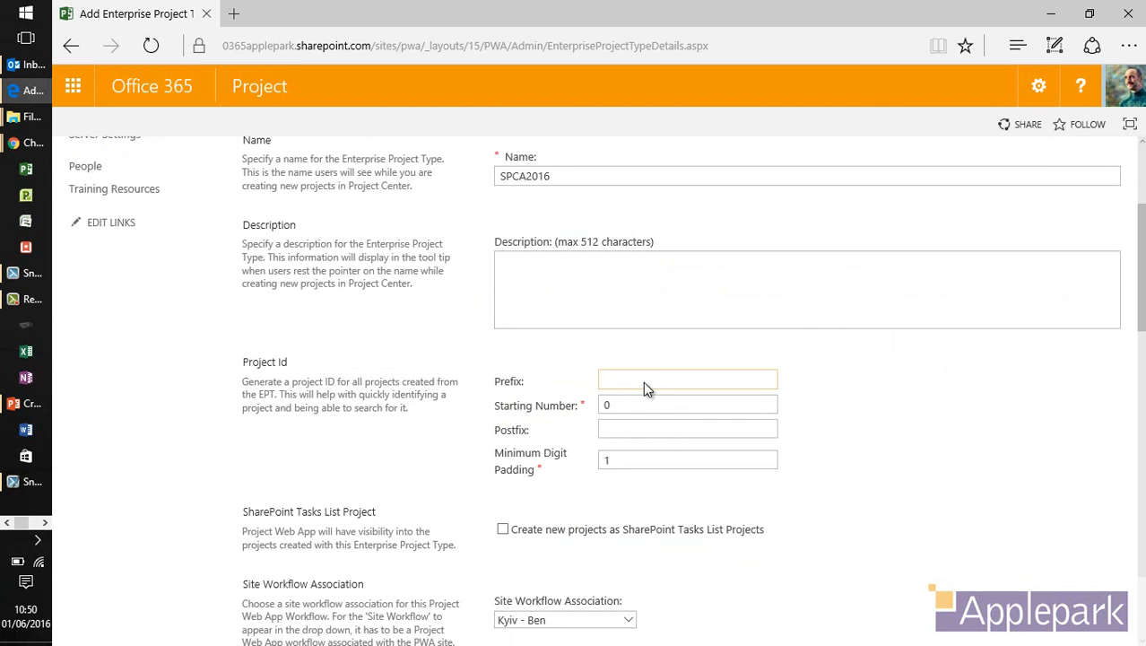
{"action": "type", "text": "SPC16"}
{"action": "left_click", "coordinate": [661, 405]}
Associate the SPCA2016 site workflow with the project type and choose Proposal as its new project page.
{"action": "scroll", "coordinate": [924, 453], "scroll_direction": "down", "scroll_amount": 2}
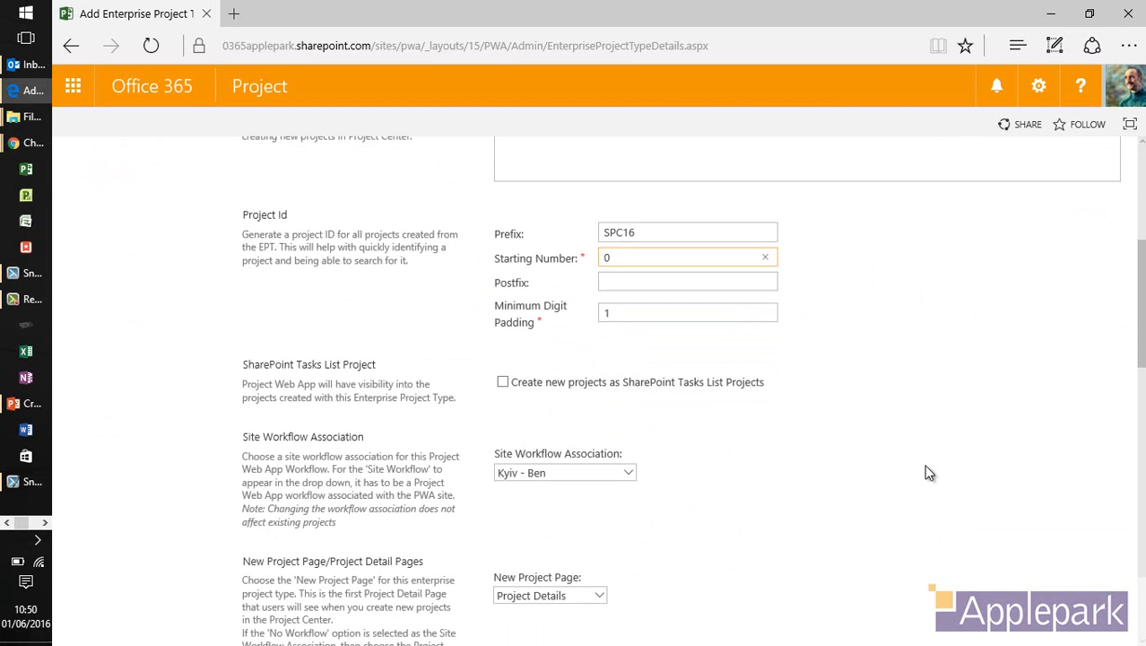
{"action": "scroll", "coordinate": [927, 511], "scroll_direction": "down", "scroll_amount": 2}
{"action": "left_click", "coordinate": [627, 314]}
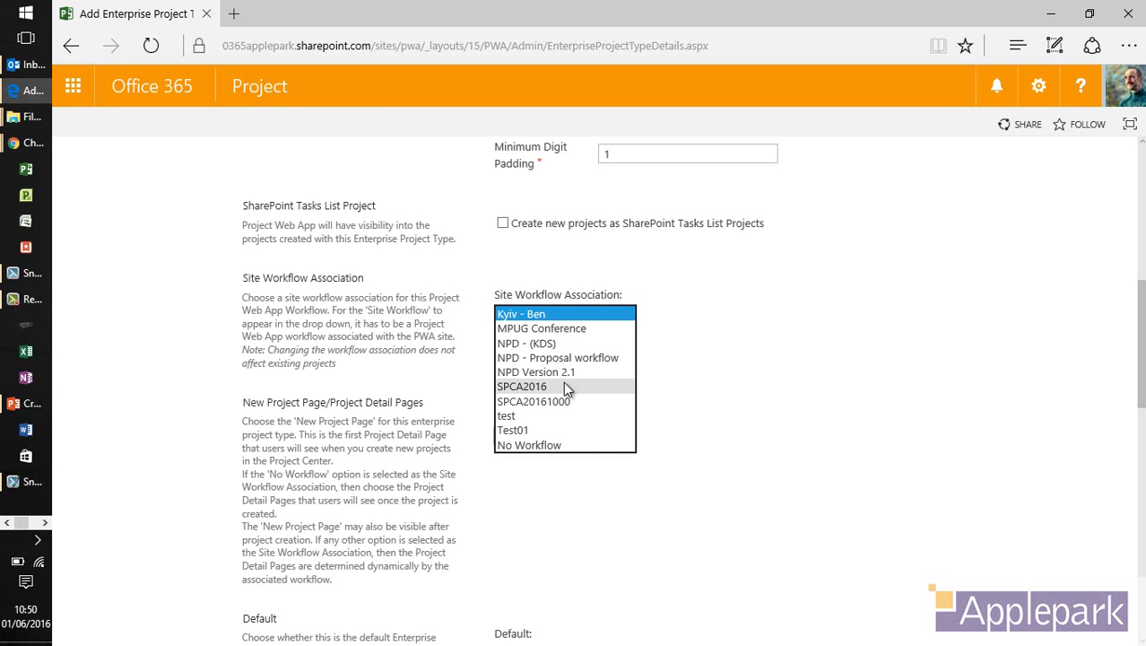
{"action": "left_click", "coordinate": [563, 386]}
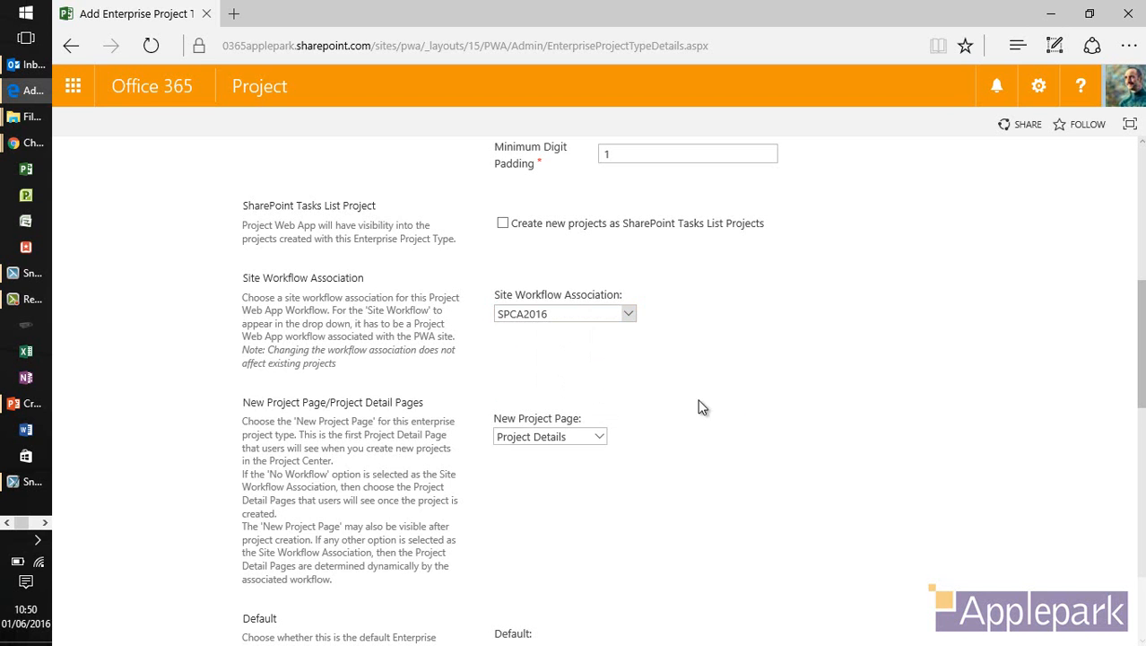
{"action": "left_click", "coordinate": [597, 437]}
{"action": "left_click", "coordinate": [578, 466]}
Copy the path /_layouts/15/inc/pwa/images/CenterNormalProject.png from the Notepad file and paste it as the project type's image URL.
{"action": "left_click_drag", "start_coordinate": [1142, 327], "coordinate": [1140, 420]}
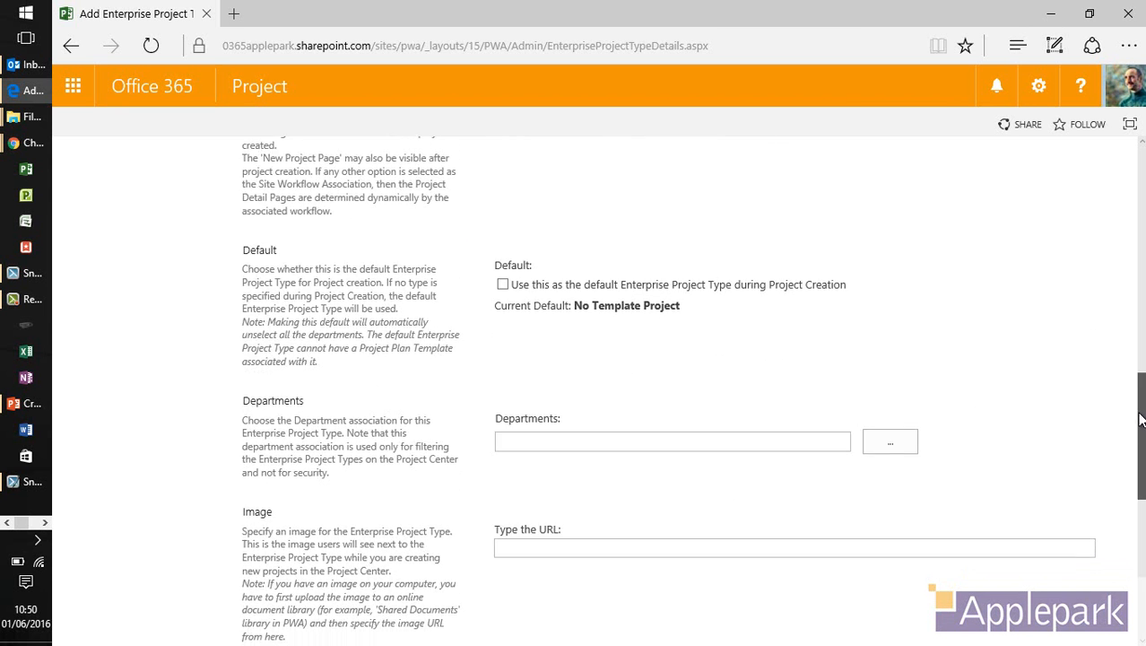
{"action": "left_click", "coordinate": [27, 481]}
{"action": "left_click", "coordinate": [24, 484]}
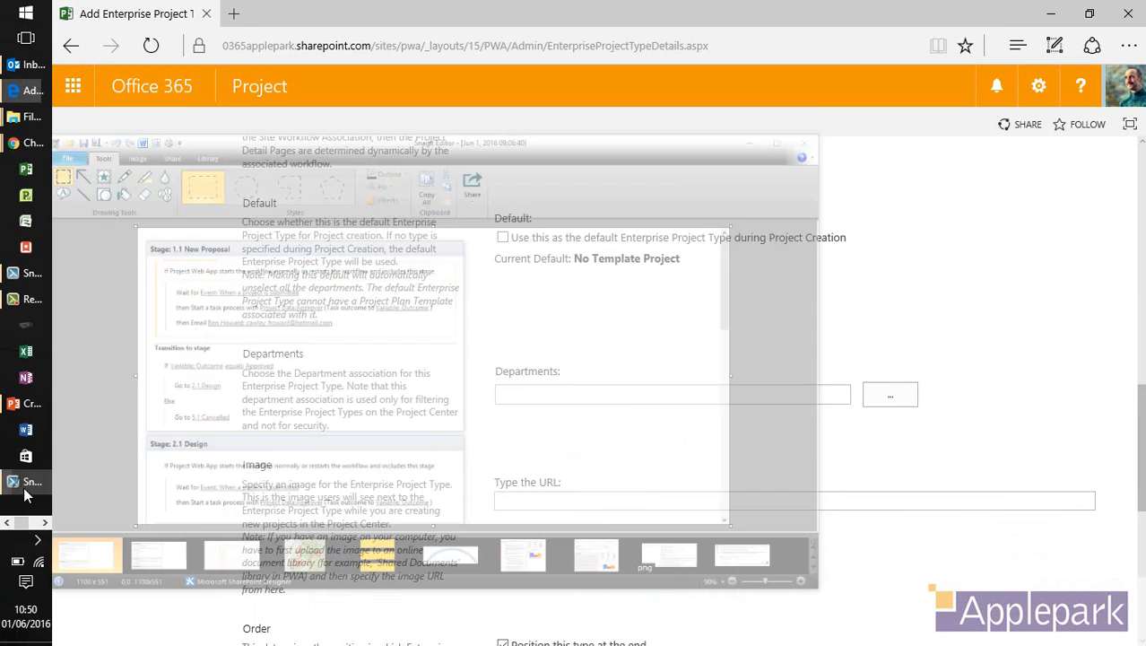
{"action": "left_click", "coordinate": [43, 523]}
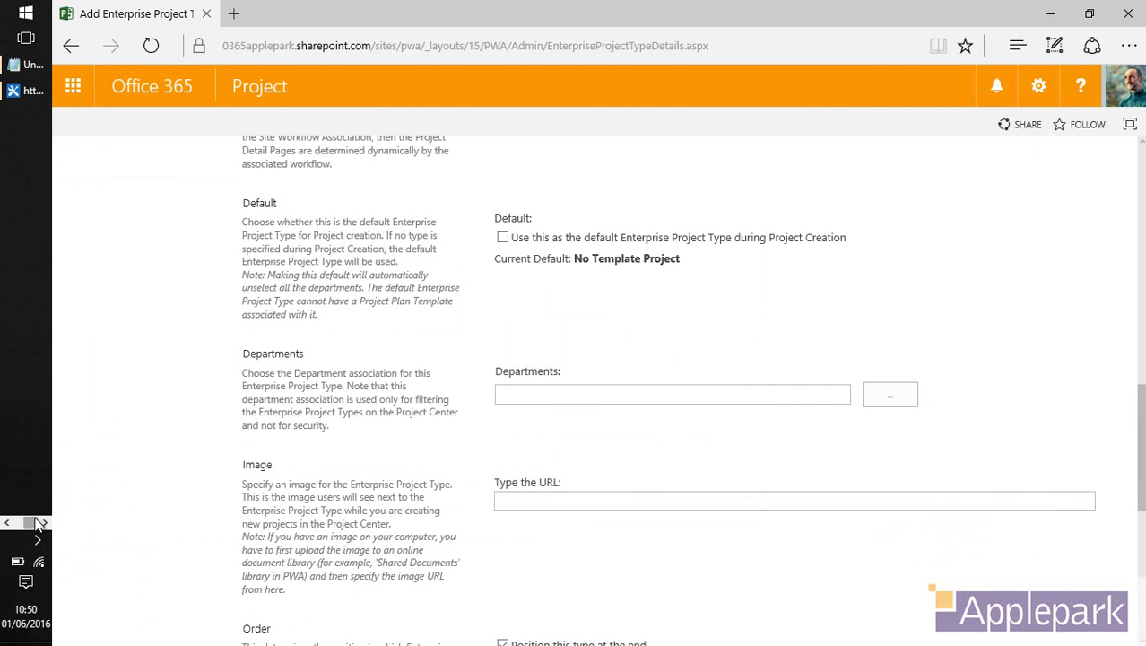
{"action": "left_click", "coordinate": [27, 65]}
{"action": "left_click_drag", "start_coordinate": [504, 166], "coordinate": [149, 152]}
{"action": "key", "text": "ctrl+c"}
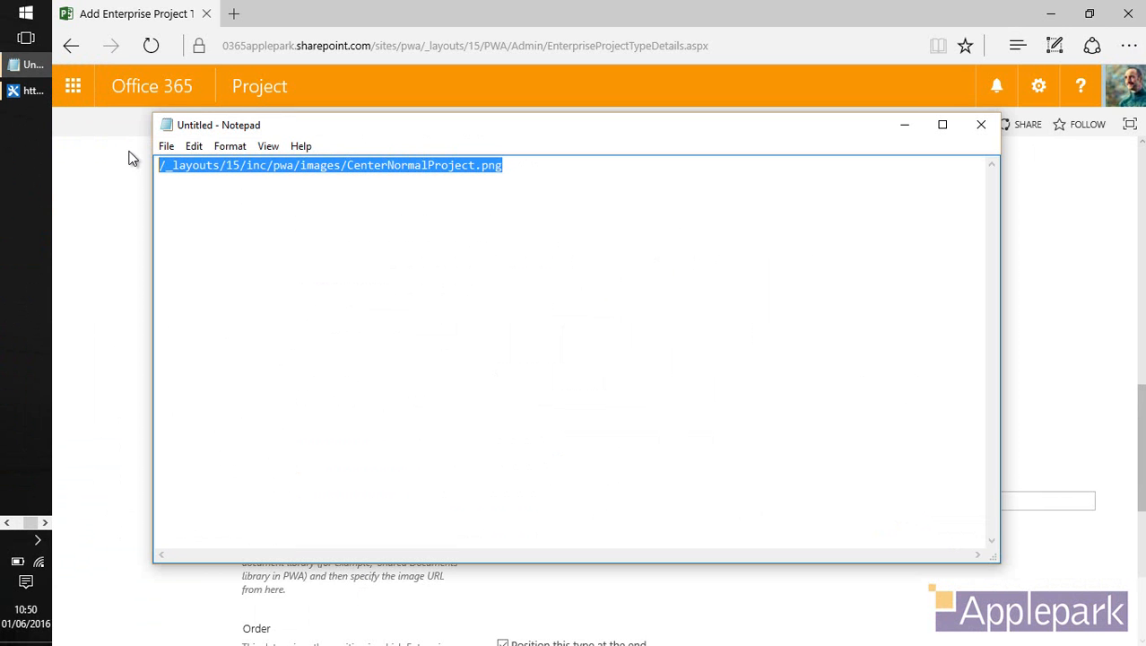
{"action": "left_click", "coordinate": [904, 125]}
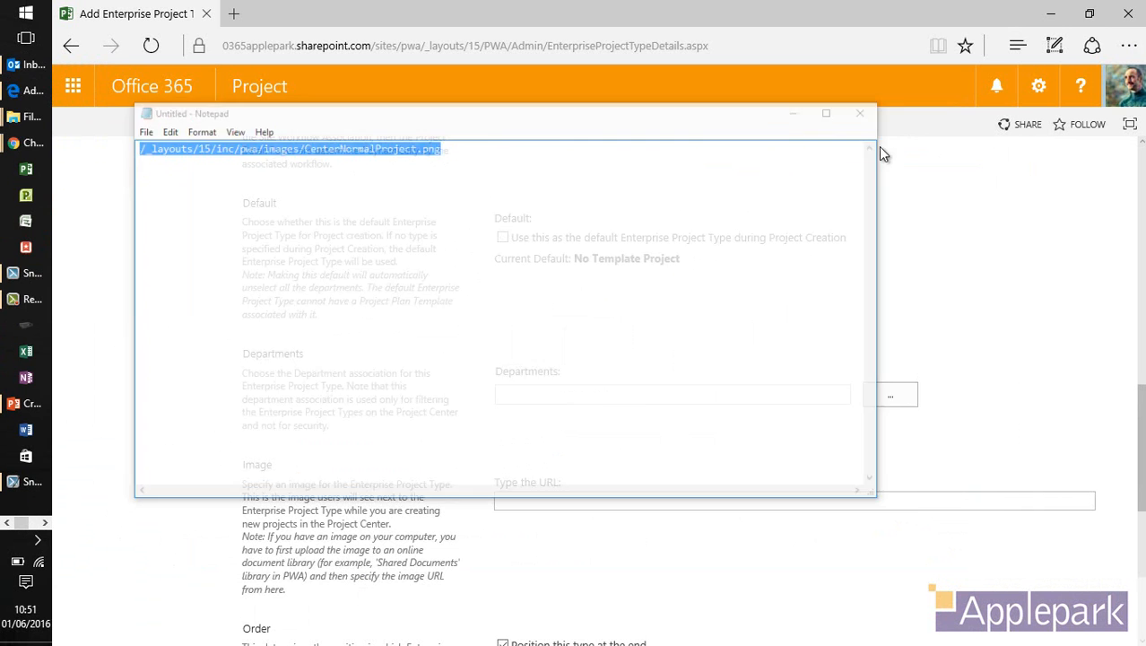
{"action": "left_click", "coordinate": [688, 499]}
{"action": "key", "text": "ctrl+v"}
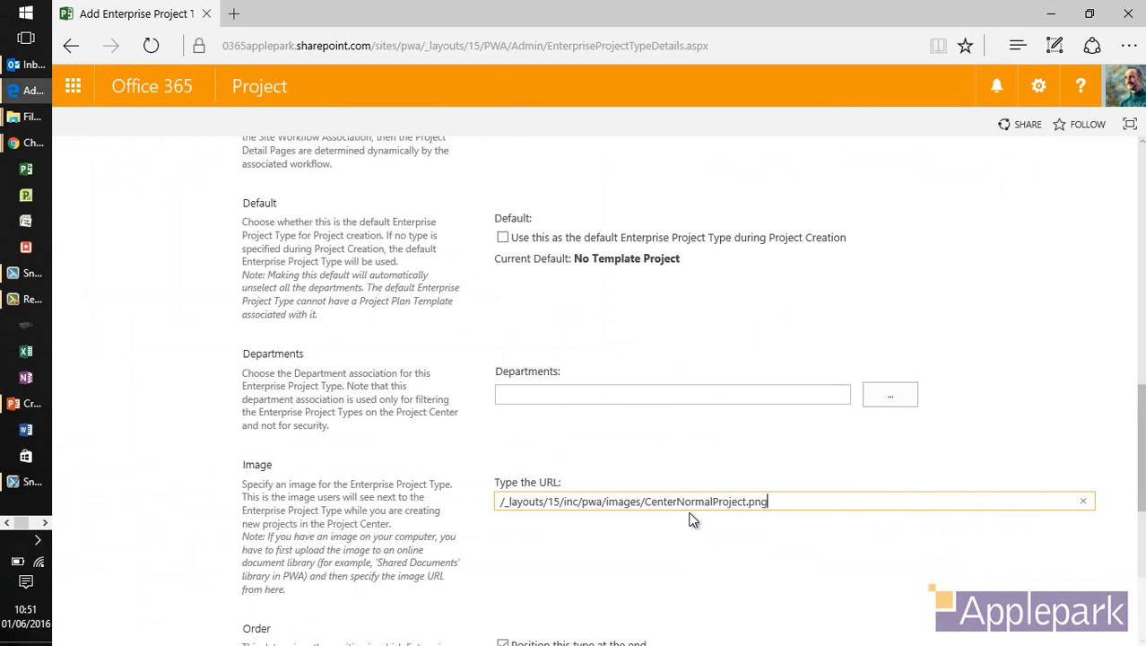
Select NPD Template v1 as the project plan template and save the enterprise project type.
{"action": "scroll", "coordinate": [753, 581], "scroll_direction": "down", "scroll_amount": 5}
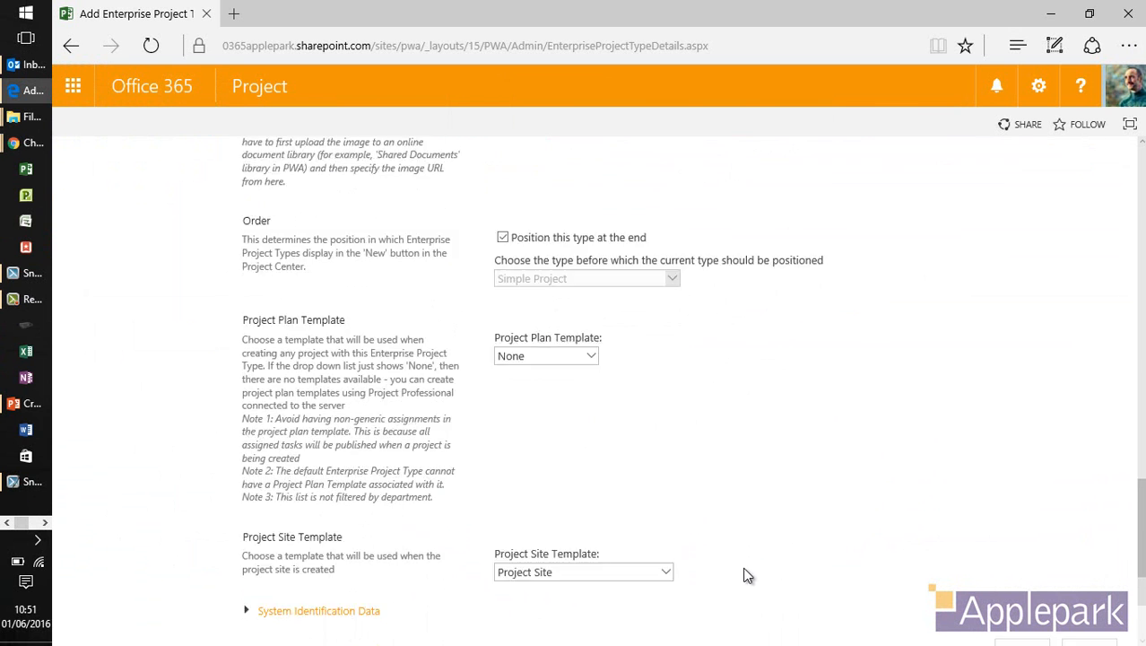
{"action": "left_click", "coordinate": [592, 306]}
{"action": "left_click", "coordinate": [556, 320]}
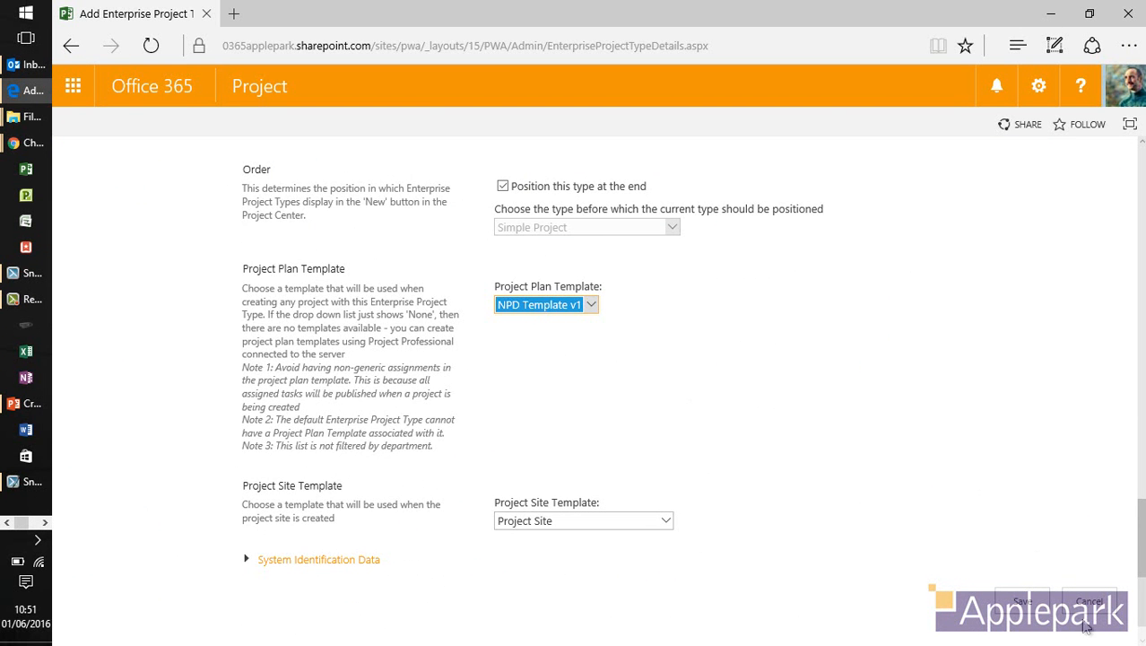
{"action": "left_click_drag", "start_coordinate": [1139, 552], "coordinate": [1143, 244]}
{"action": "left_click", "coordinate": [1031, 273]}
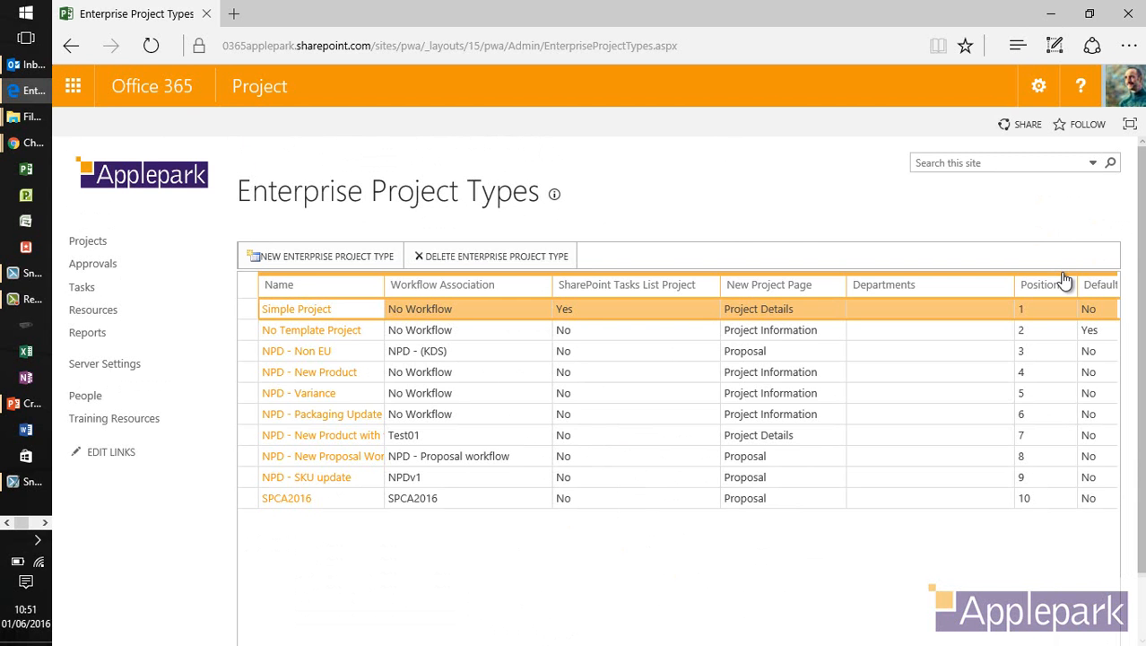
Go to the Project Center and start a new project of the SPCA2016 type.
{"action": "left_click", "coordinate": [100, 244]}
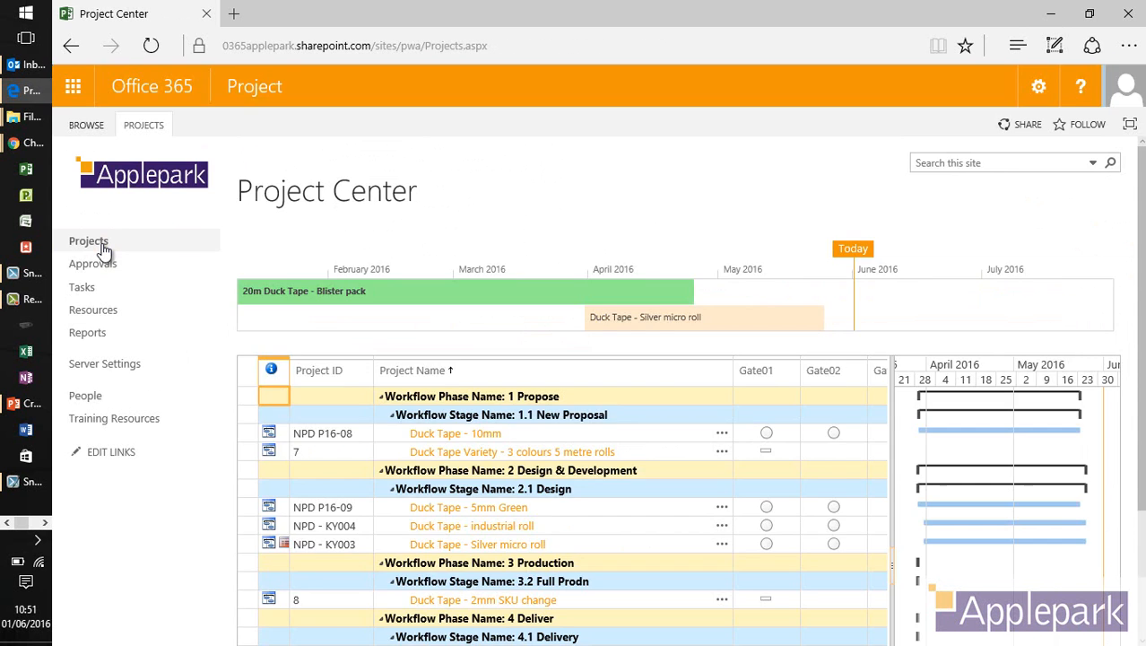
{"action": "left_click", "coordinate": [1130, 125]}
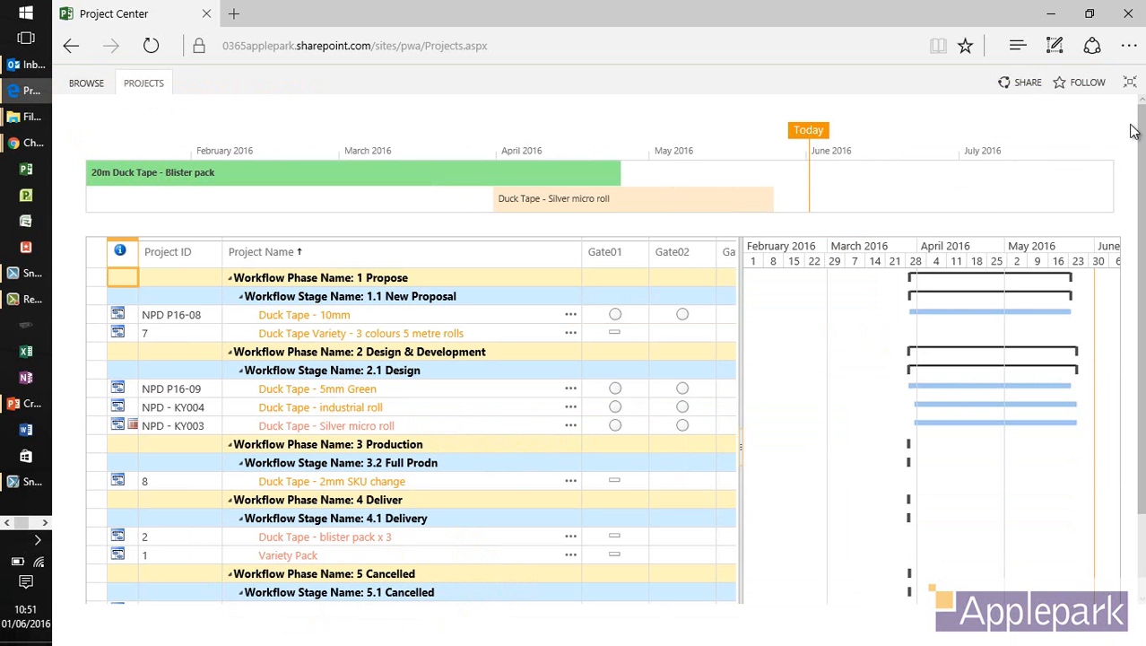
{"action": "left_click", "coordinate": [1130, 82]}
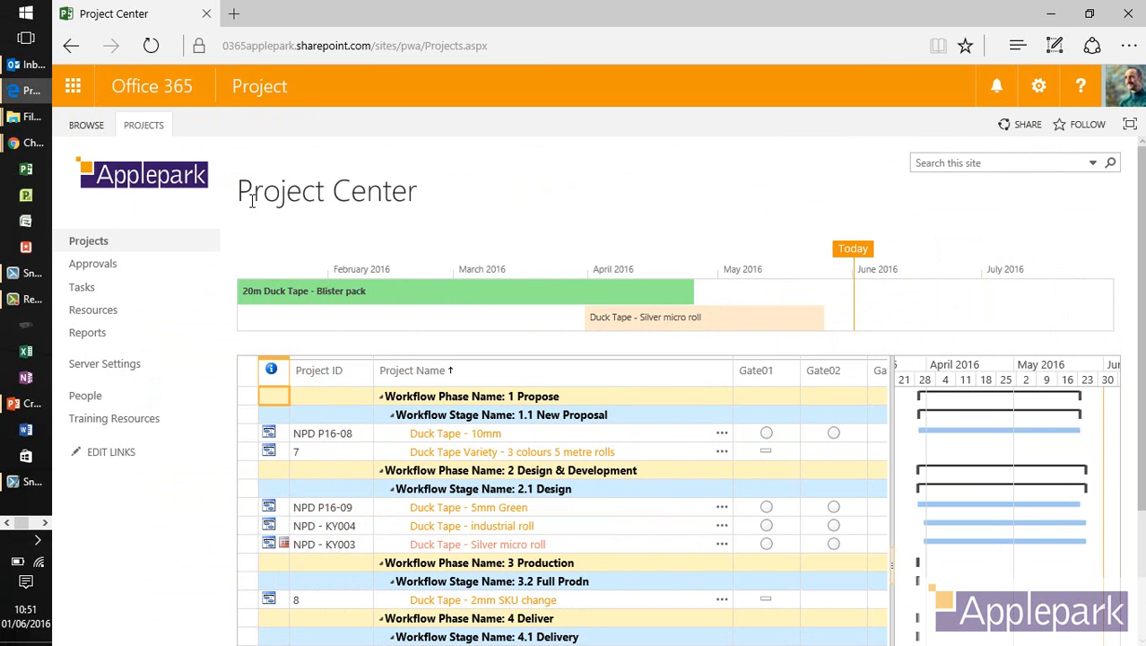
{"action": "left_click", "coordinate": [143, 126]}
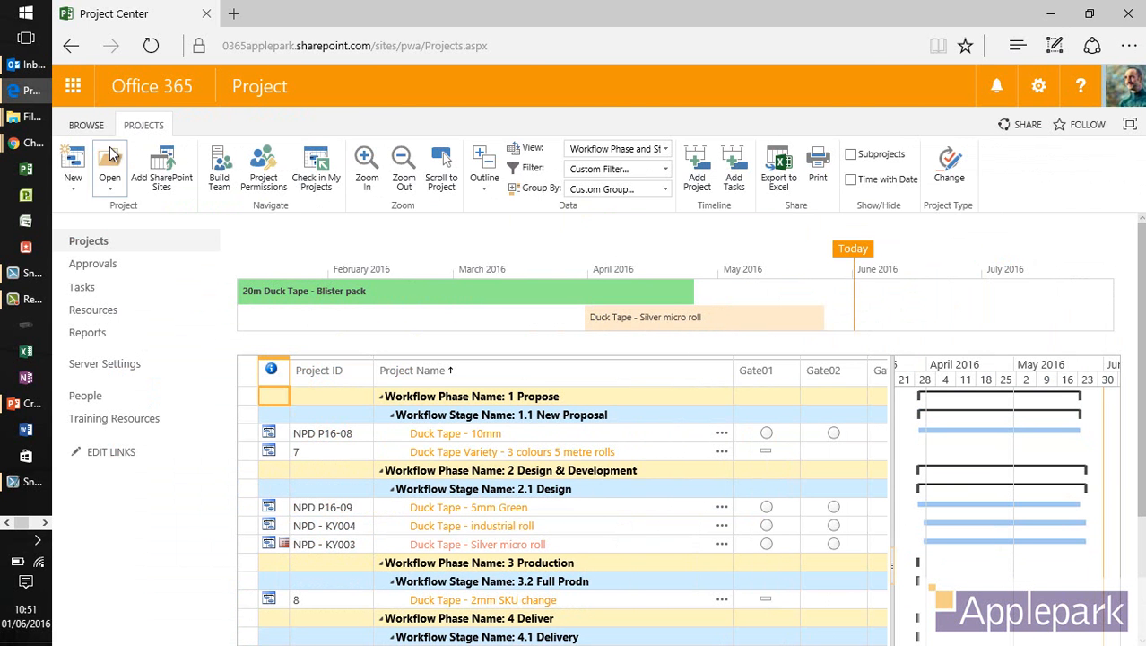
{"action": "left_click", "coordinate": [73, 184]}
{"action": "mouse_move", "coordinate": [215, 370]}
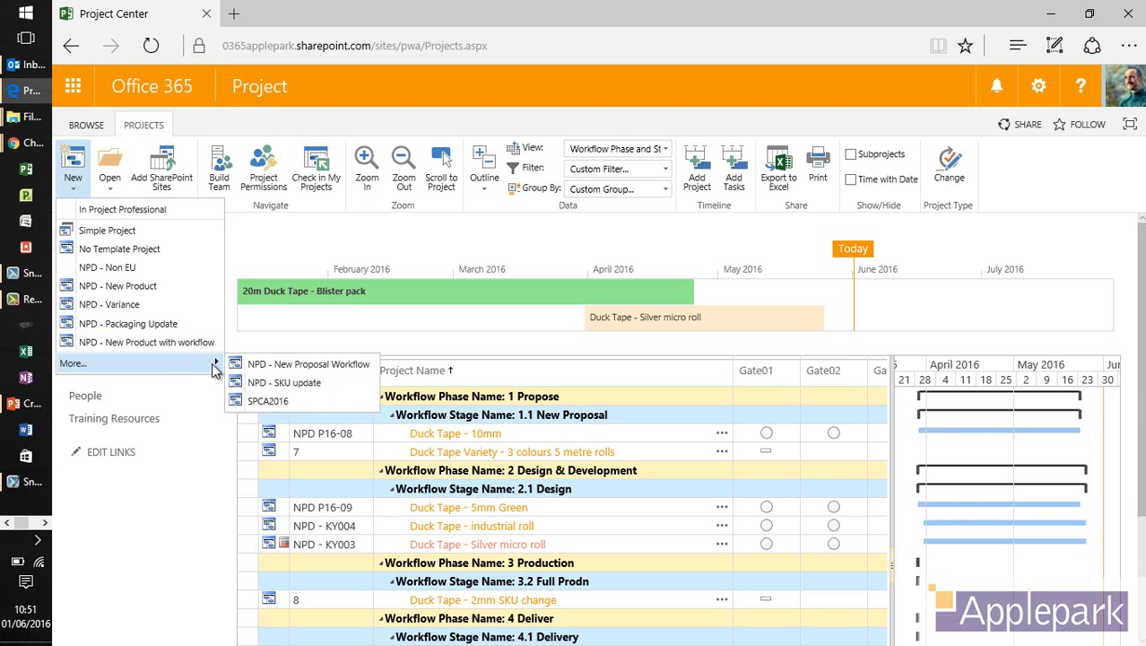
{"action": "left_click", "coordinate": [310, 401]}
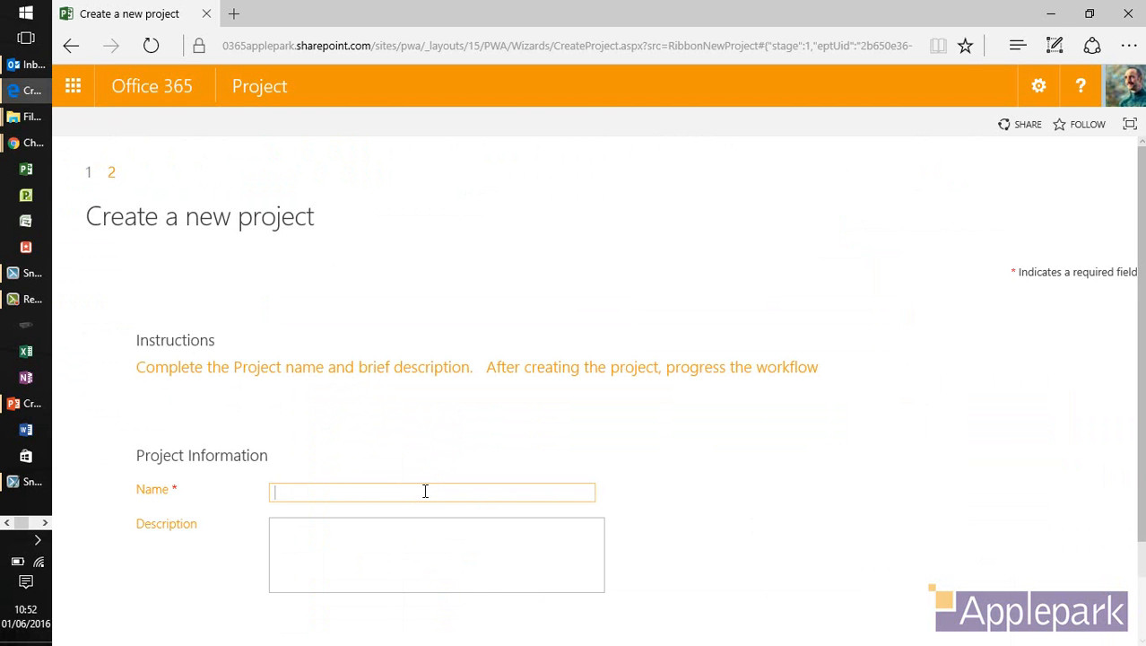
Name the project Duck tape for the Adriatics, leave the description empty, and finish creating it.
{"action": "type", "text": "Duck tape for the Adriatics"}
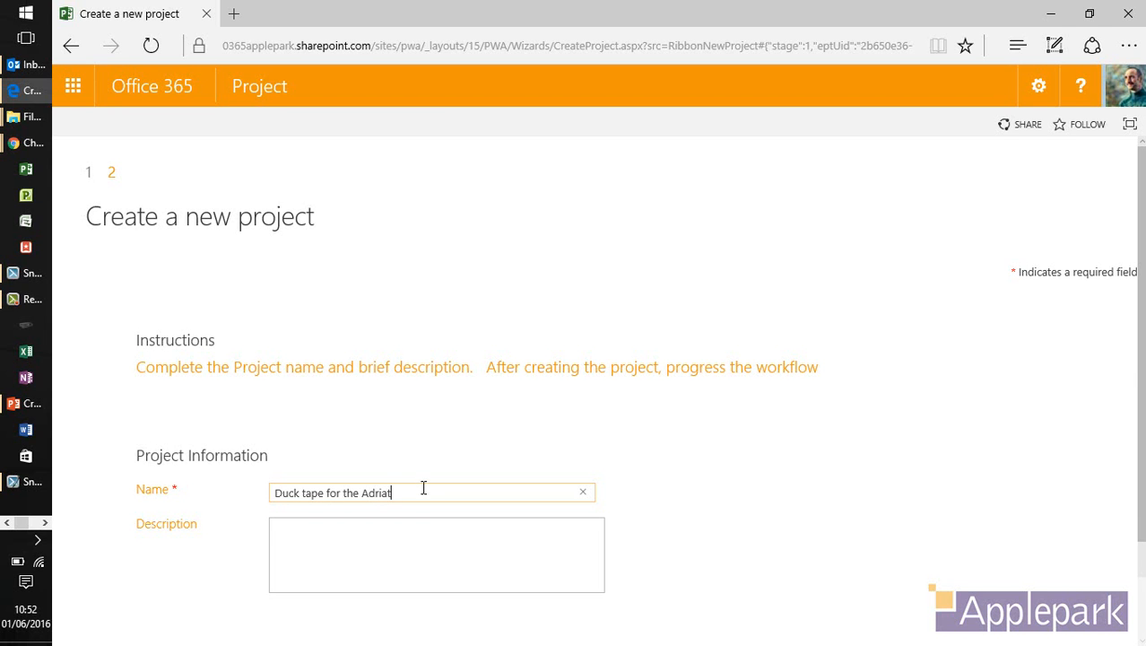
{"action": "left_click", "coordinate": [422, 545]}
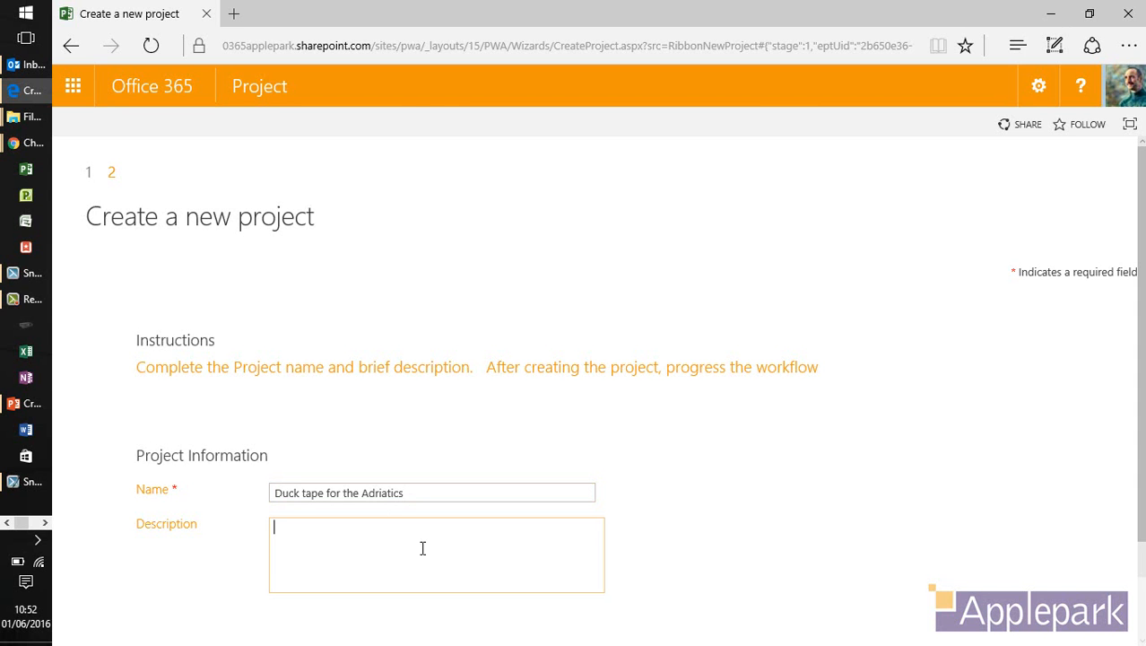
{"action": "scroll", "coordinate": [468, 550], "scroll_direction": "down", "scroll_amount": 2}
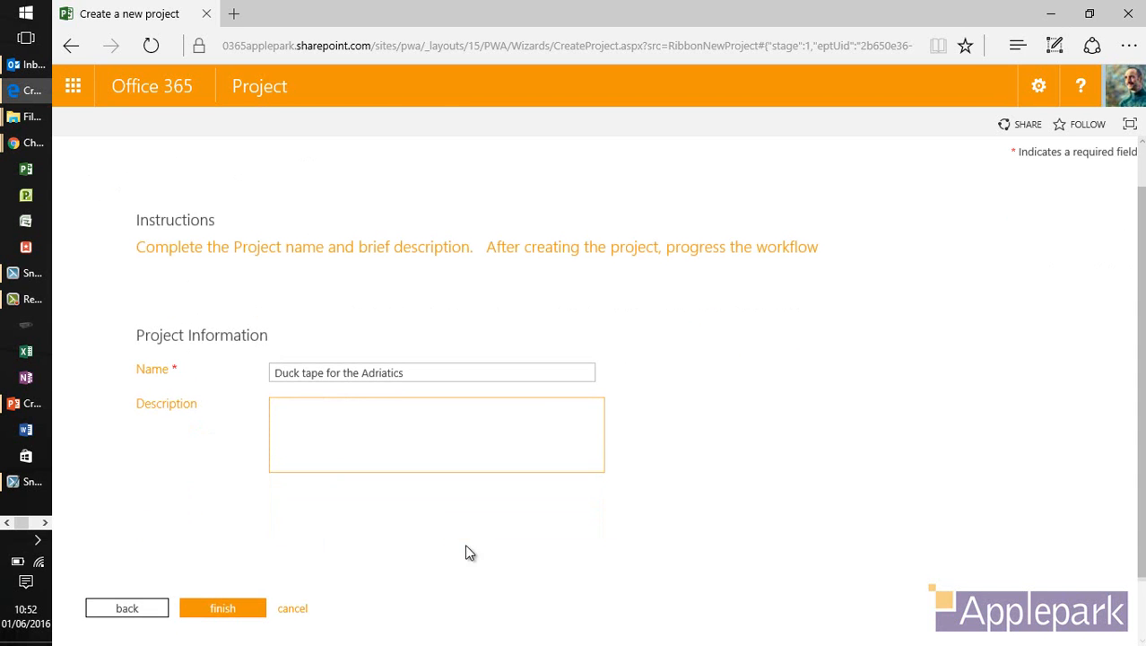
{"action": "left_click", "coordinate": [211, 611]}
{"action": "scroll", "coordinate": [798, 547], "scroll_direction": "up", "scroll_amount": 2}
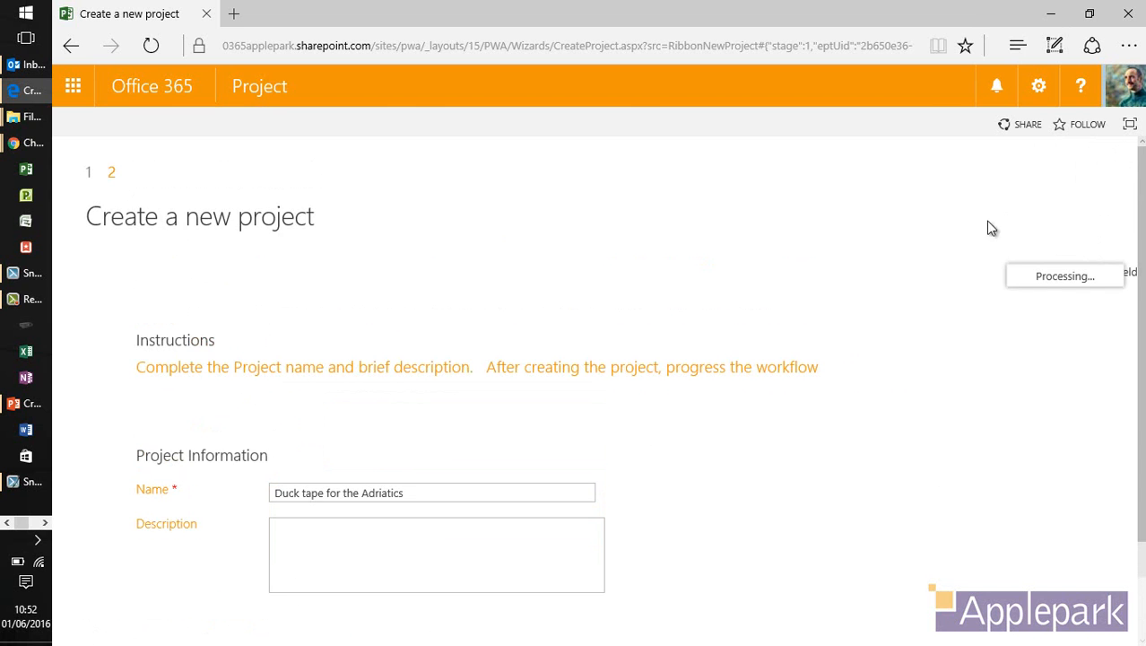
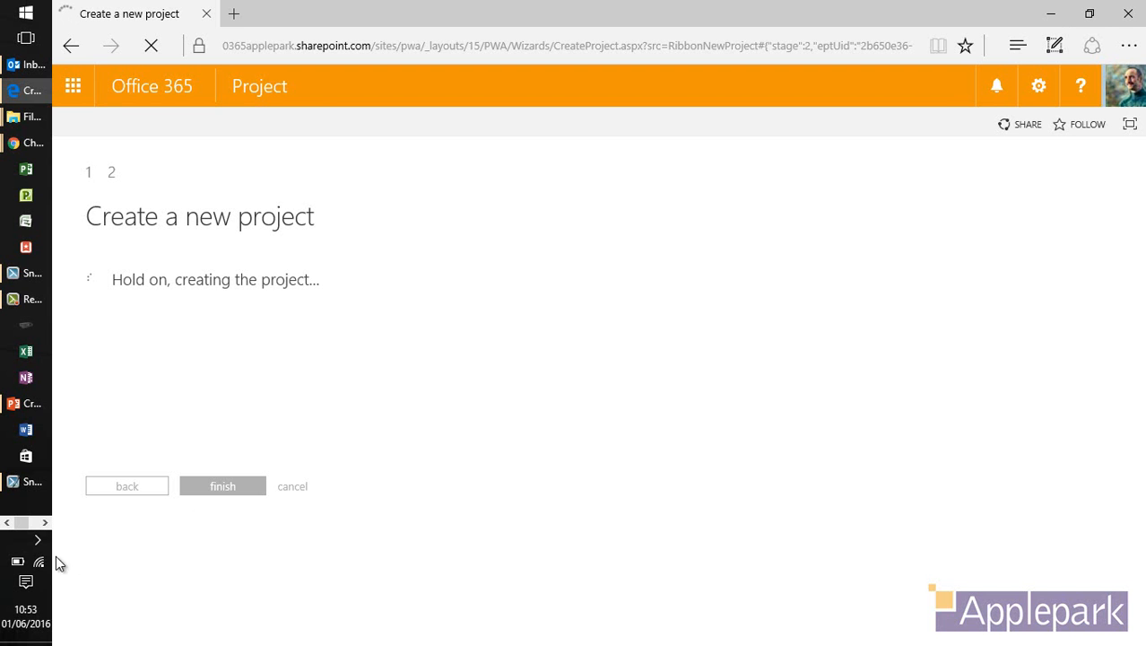
Launch Mozilla Firefox, then return to the project's Workflow Stage Status page in Edge.
{"action": "left_click", "coordinate": [32, 523]}
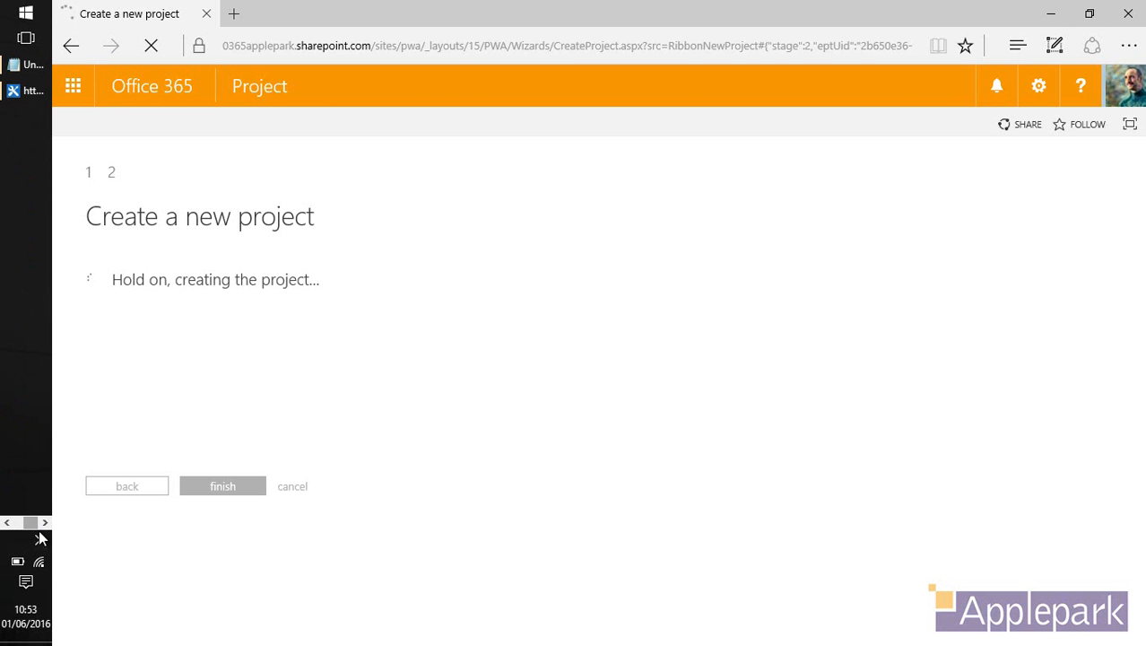
{"action": "key", "text": "super"}
{"action": "type", "text": "fire"}
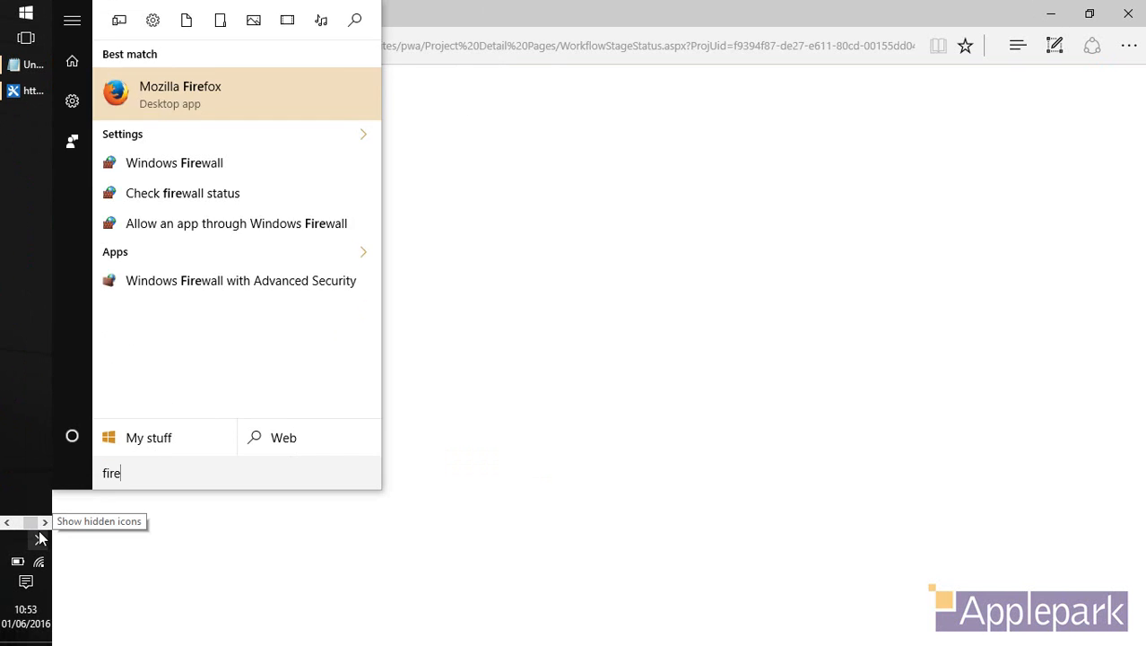
{"action": "key", "text": "Return"}
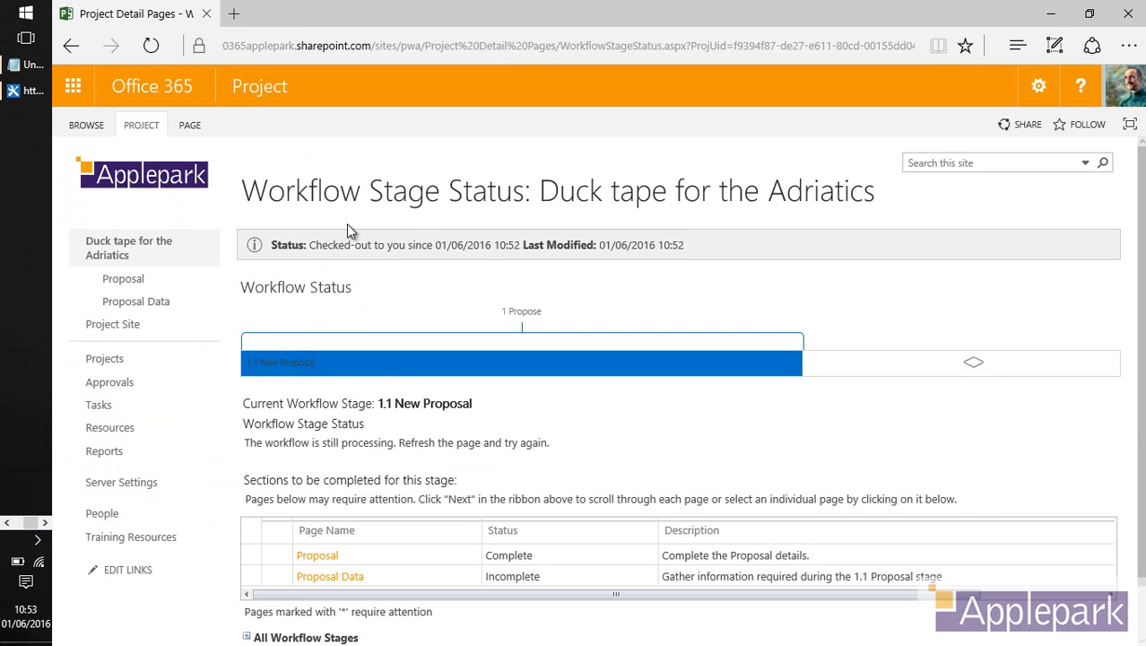
{"action": "key", "text": "alt+Tab"}
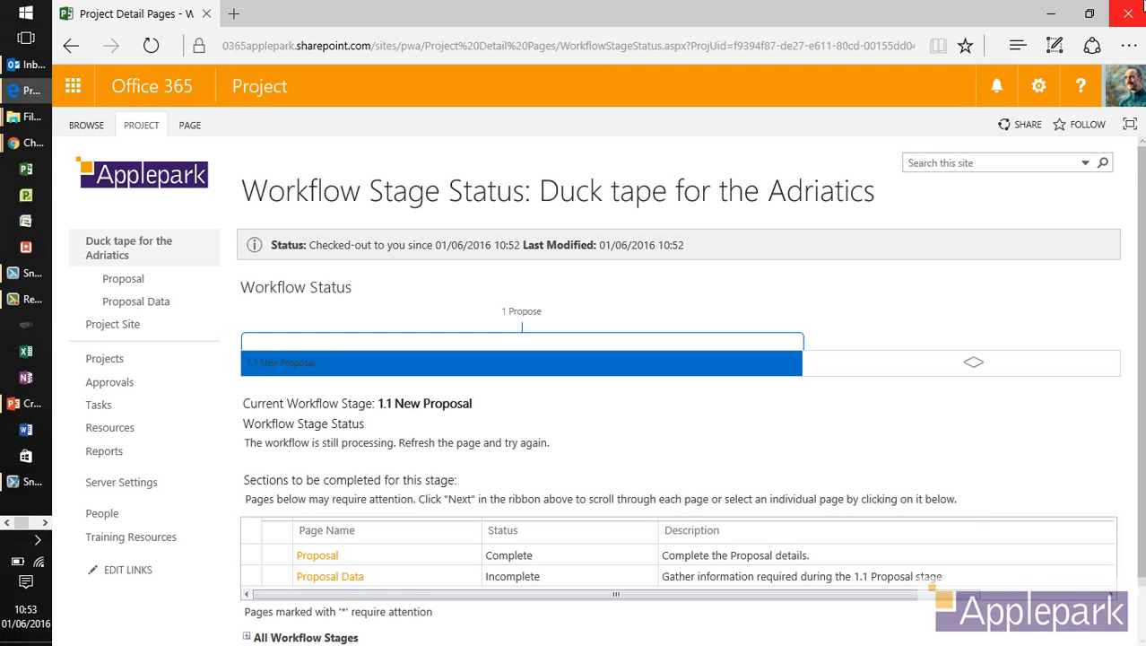
Expand the All Workflow Stages section and review the state of each stage for the new project.
{"action": "scroll", "coordinate": [910, 452], "scroll_direction": "down", "scroll_amount": 1}
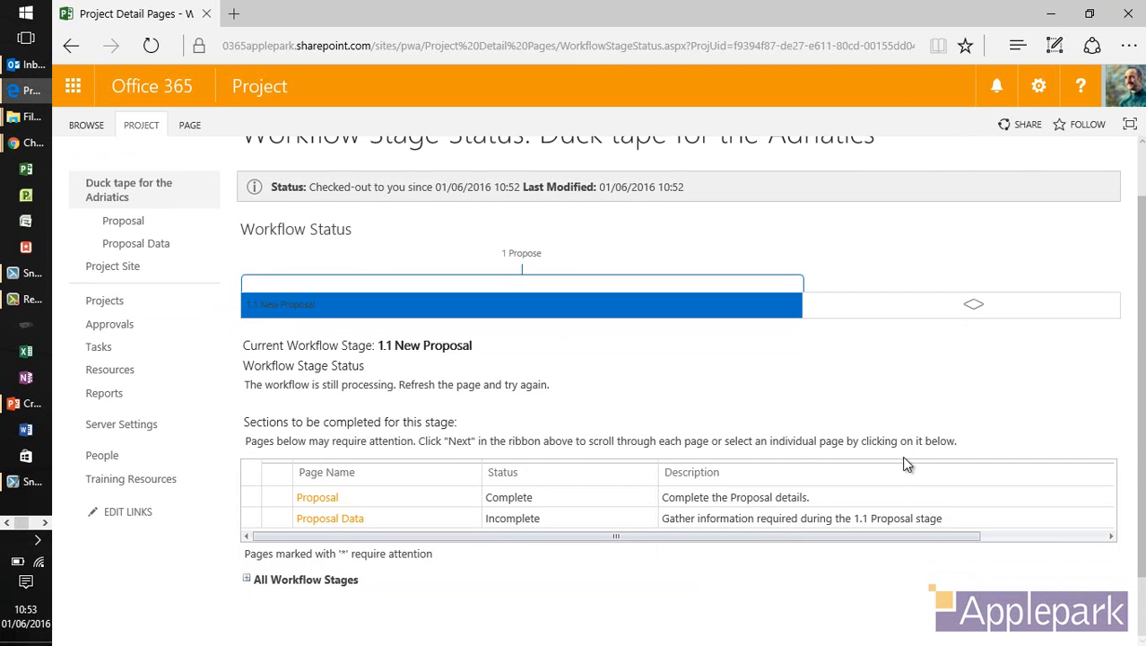
{"action": "left_click", "coordinate": [247, 578]}
{"action": "scroll", "coordinate": [443, 599], "scroll_direction": "down", "scroll_amount": 3}
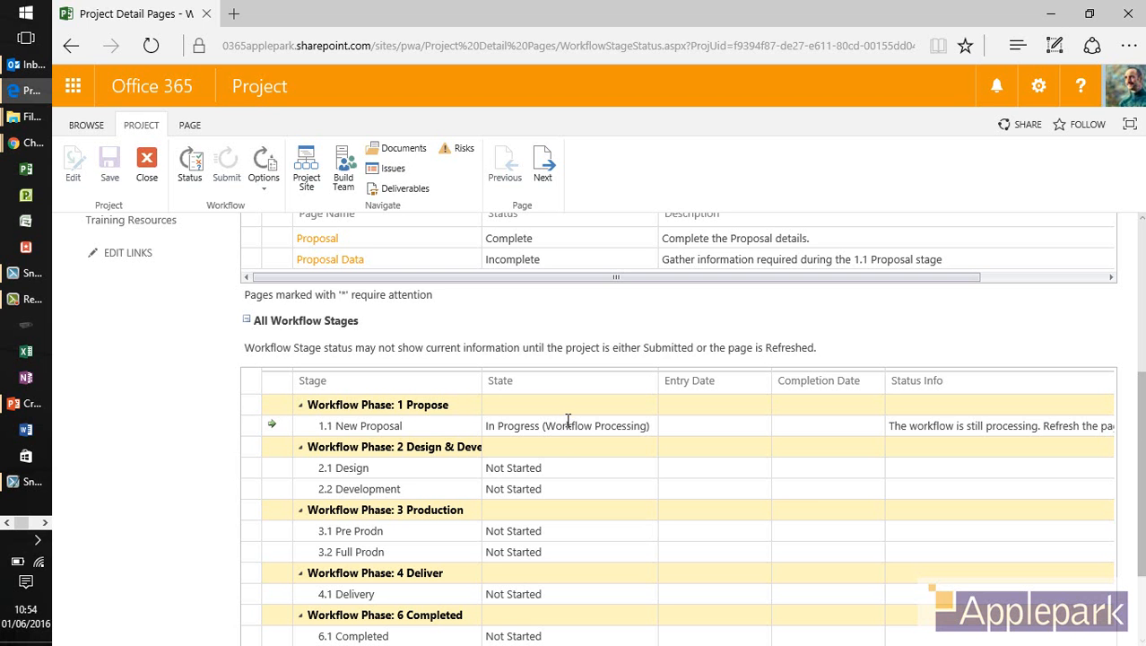
{"action": "scroll", "coordinate": [1142, 416], "scroll_direction": "up", "scroll_amount": 3}
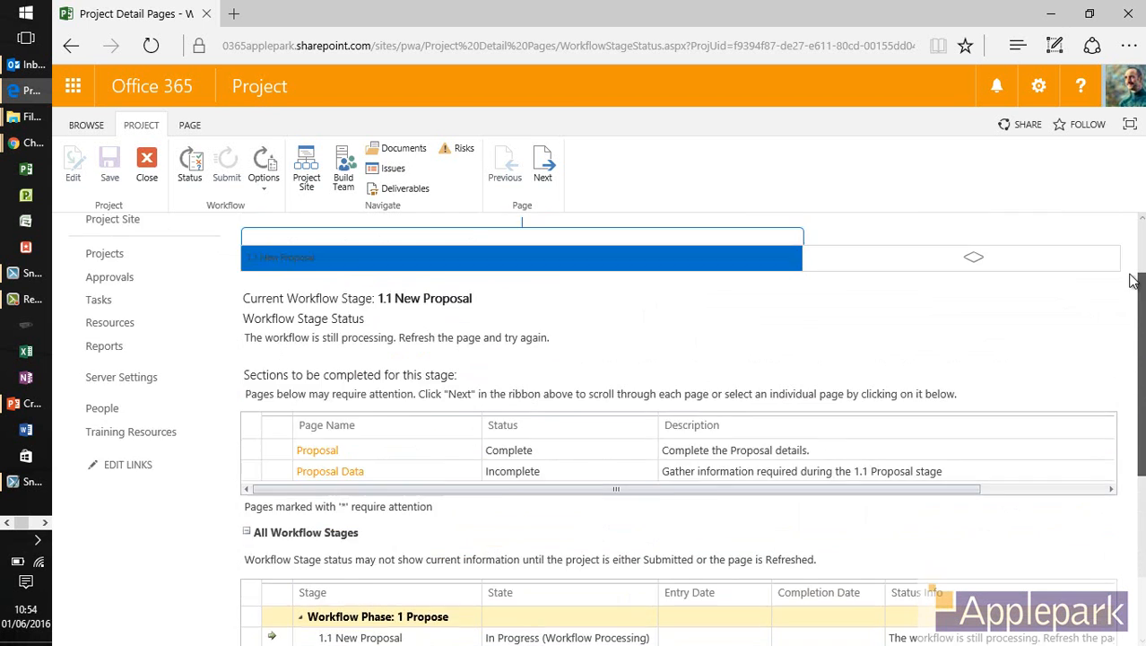
Open the project's Proposal page and its Proposal Data page to examine the fields required for stage 1.1.
{"action": "left_click", "coordinate": [128, 281]}
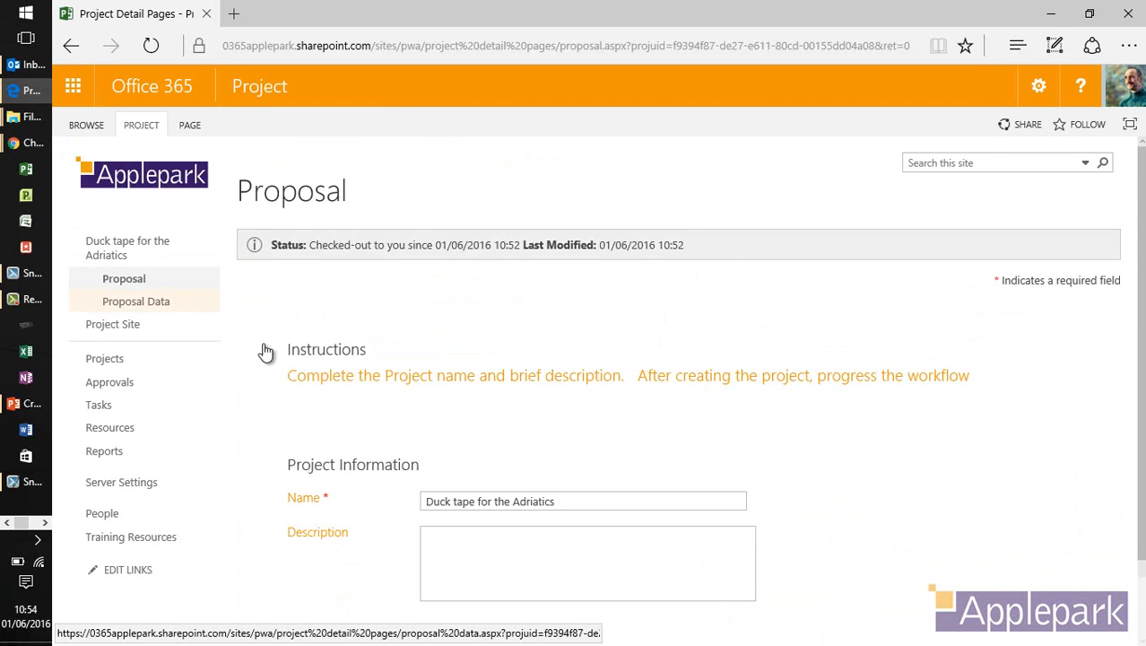
{"action": "scroll", "coordinate": [471, 403], "scroll_direction": "down", "scroll_amount": 1}
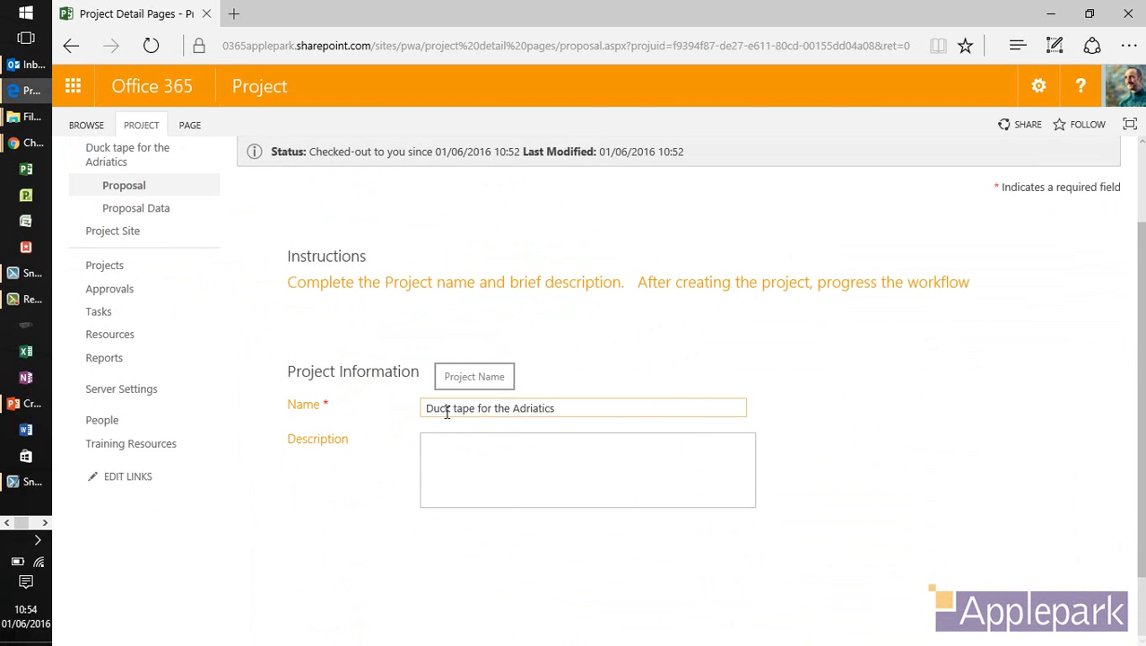
{"action": "left_click", "coordinate": [172, 222]}
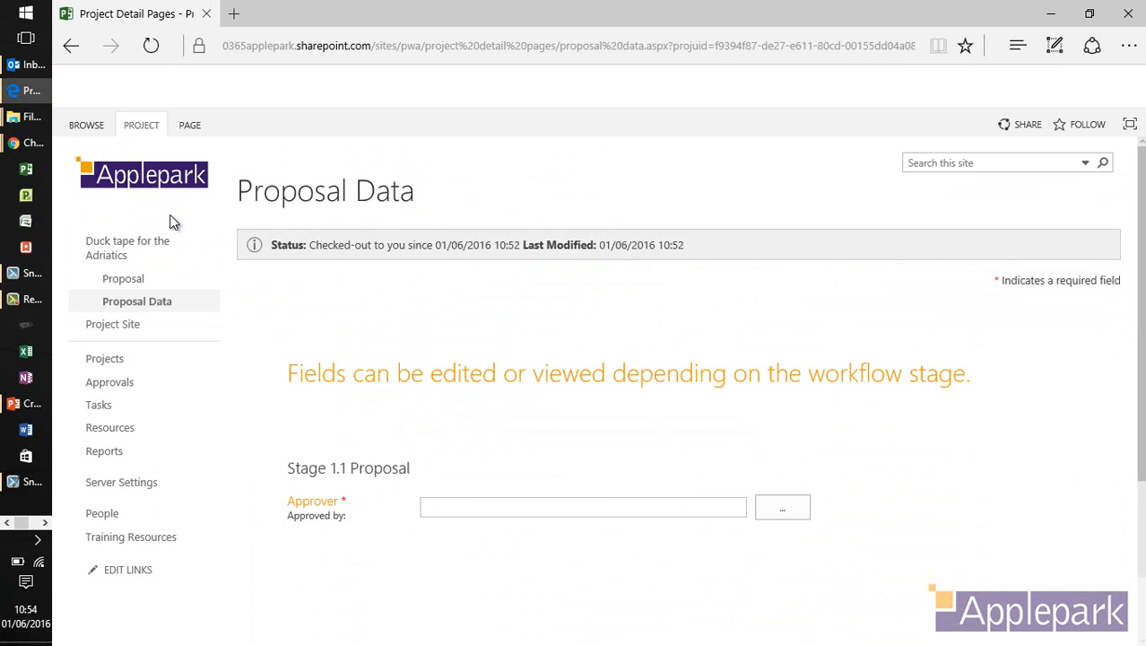
{"action": "scroll", "coordinate": [818, 400], "scroll_direction": "down", "scroll_amount": 5}
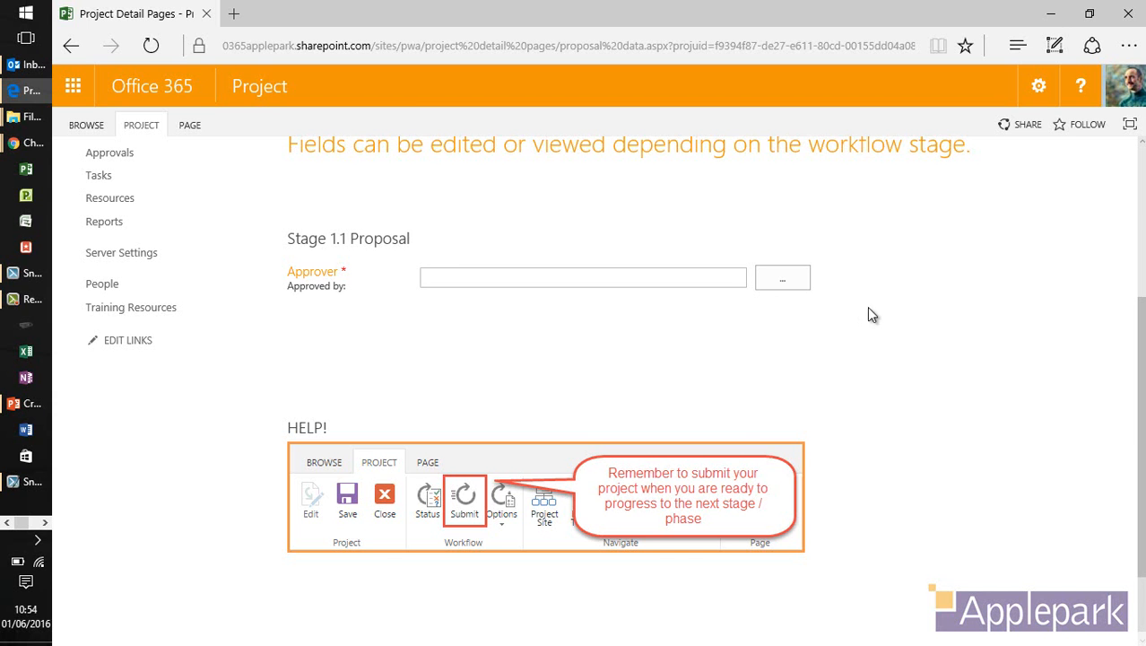
Select an approver from the lookup list in the Stage 1.1 Proposal section and save the proposal data.
{"action": "left_click", "coordinate": [781, 279]}
{"action": "left_click_drag", "start_coordinate": [731, 381], "coordinate": [730, 415]}
{"action": "left_click", "coordinate": [485, 410]}
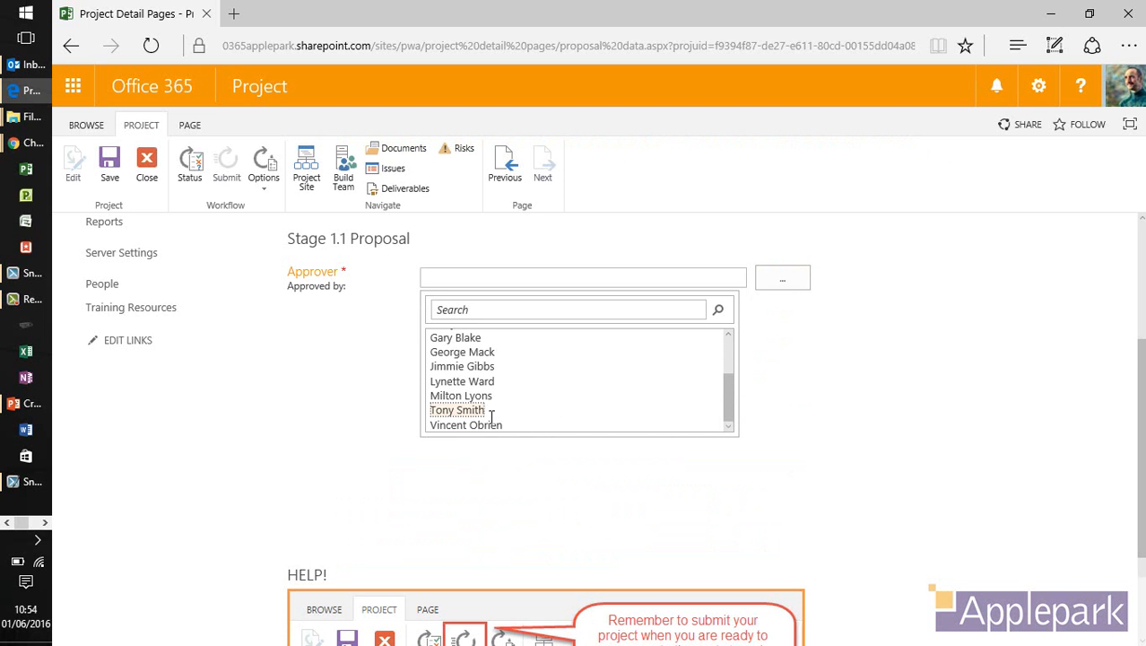
{"action": "left_click", "coordinate": [476, 412]}
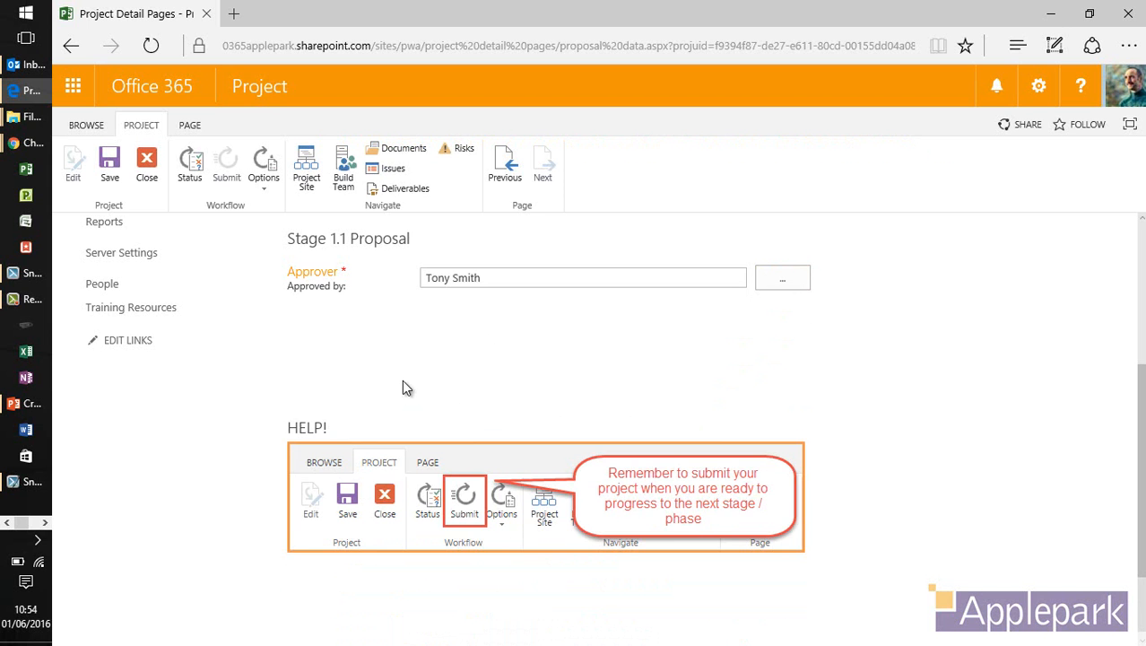
Close the project, checking it in, and return to Project Center.
{"action": "left_click", "coordinate": [146, 179]}
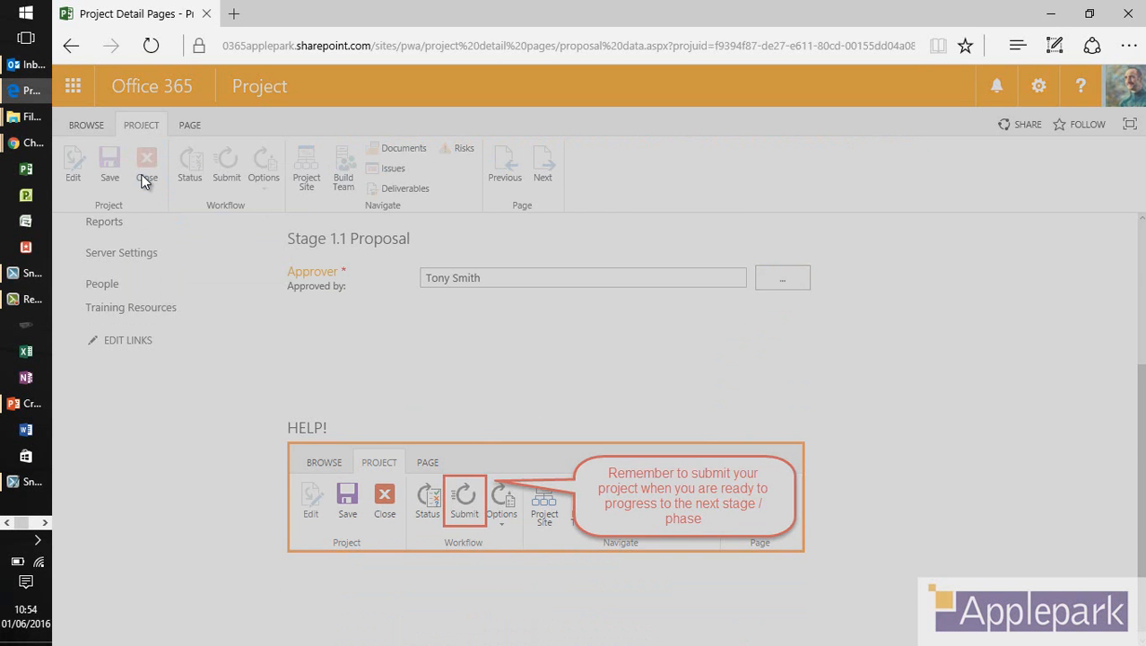
{"action": "left_click", "coordinate": [636, 450]}
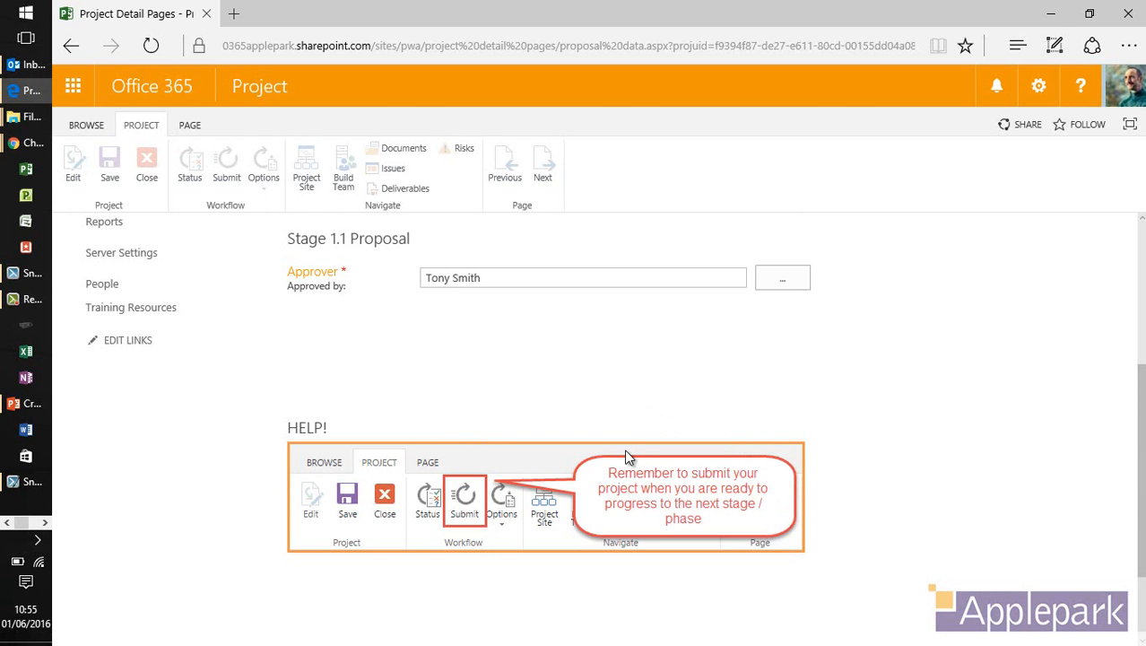
{"action": "left_click", "coordinate": [1141, 331]}
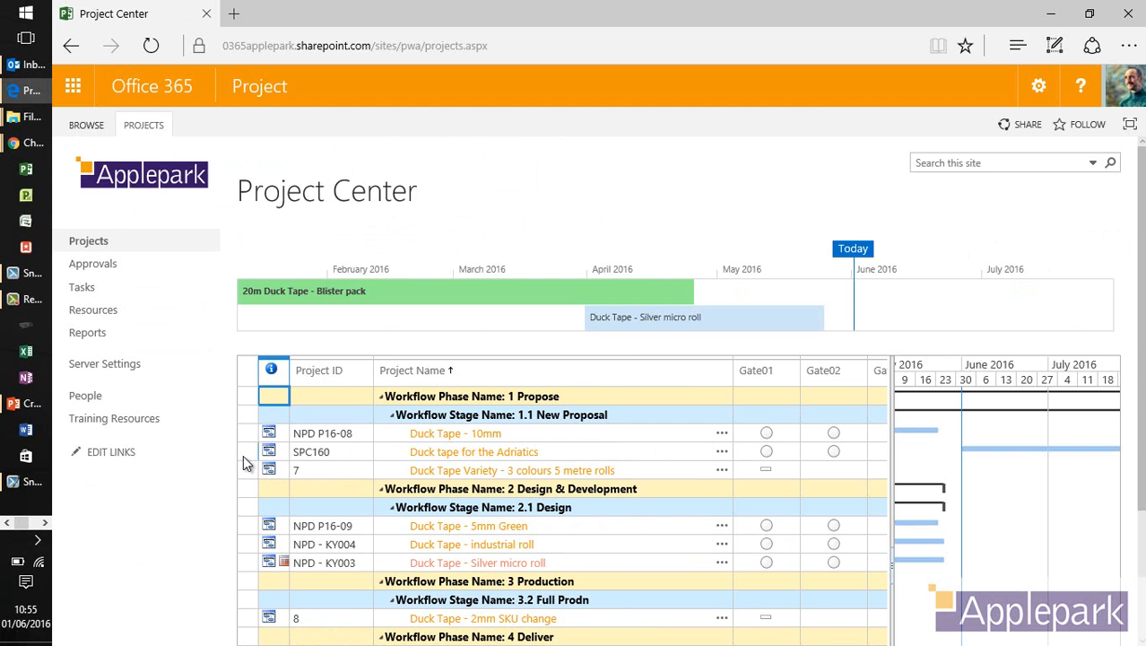
Reopen the Duck tape for the Adriatics project from Project Center and check it out for editing.
{"action": "left_click", "coordinate": [285, 454]}
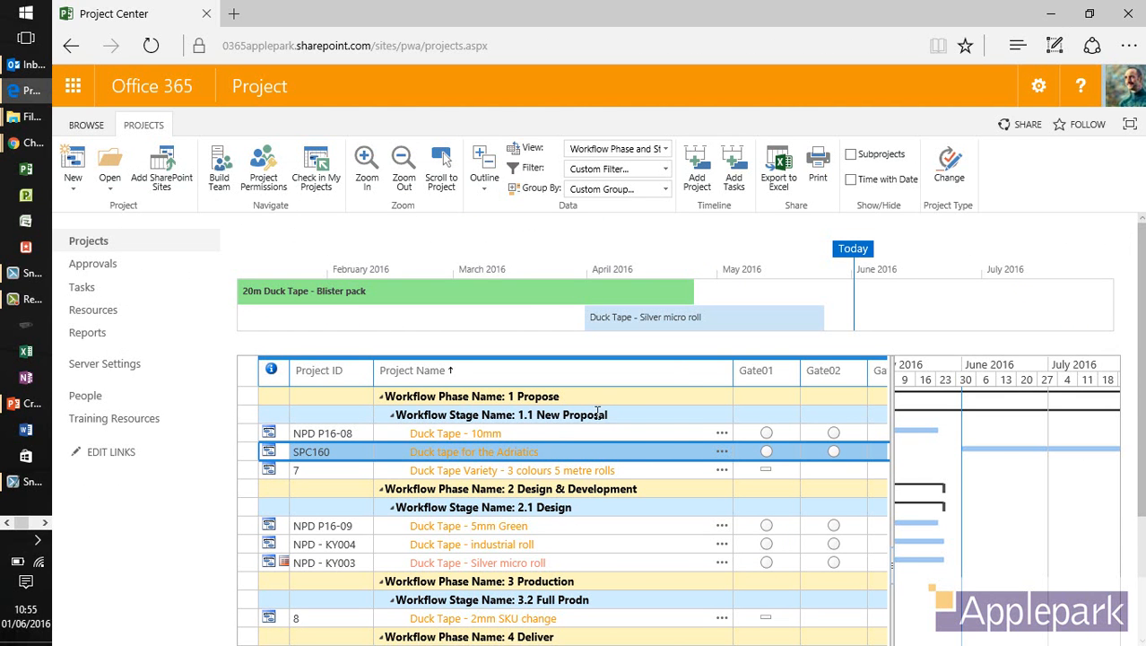
{"action": "left_click", "coordinate": [504, 455]}
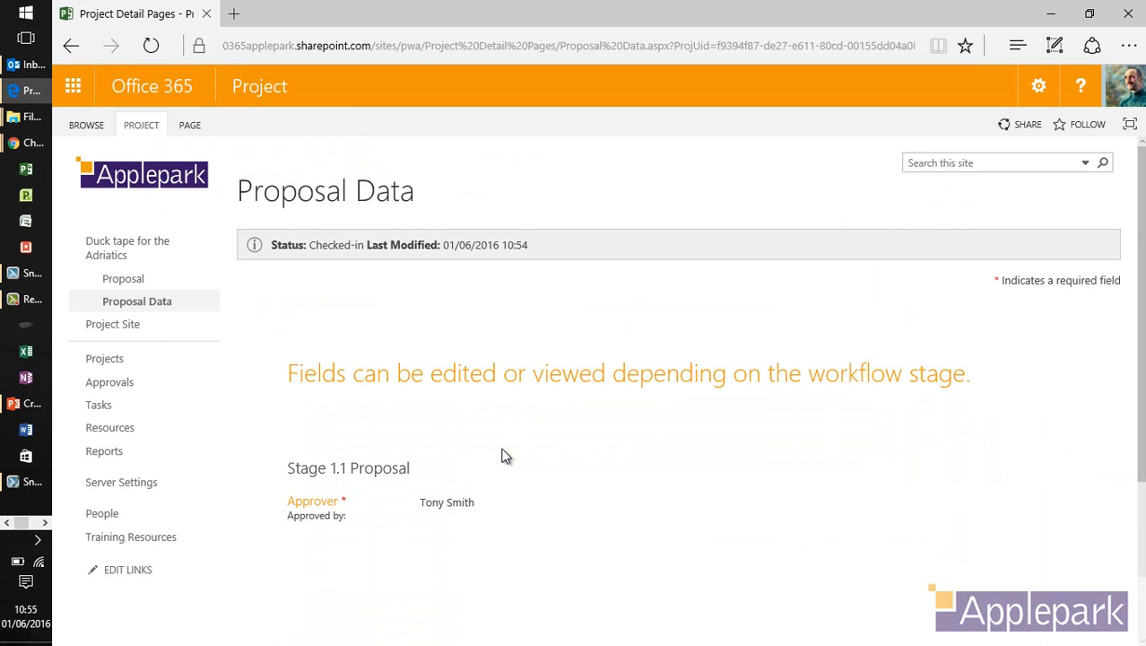
{"action": "left_click", "coordinate": [140, 133]}
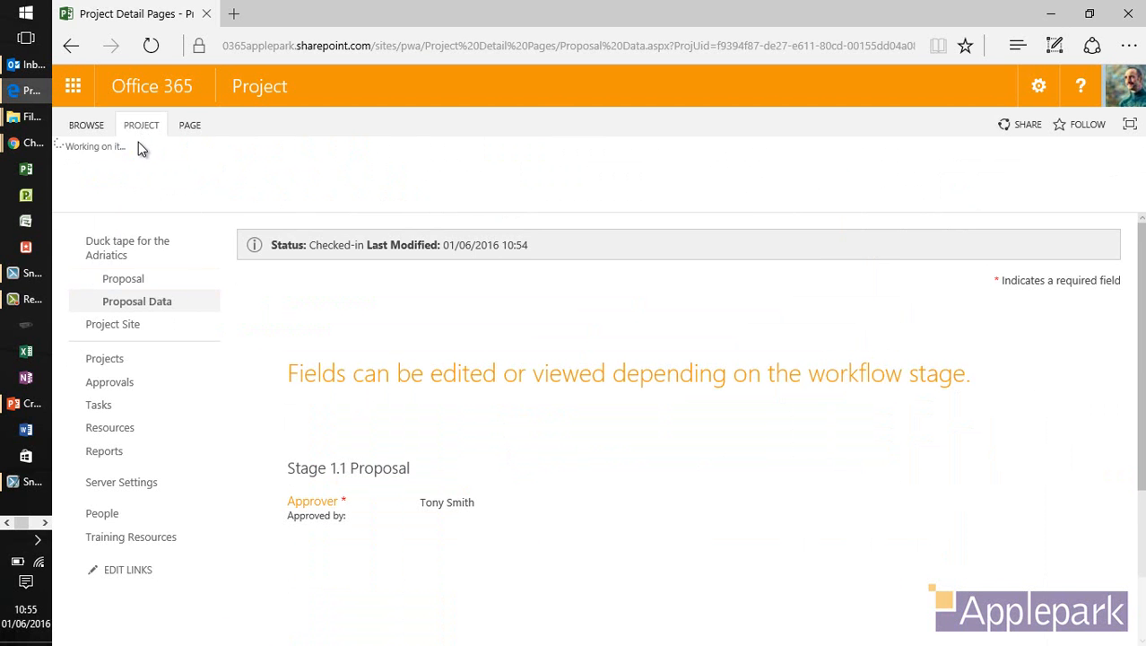
{"action": "left_click", "coordinate": [76, 170]}
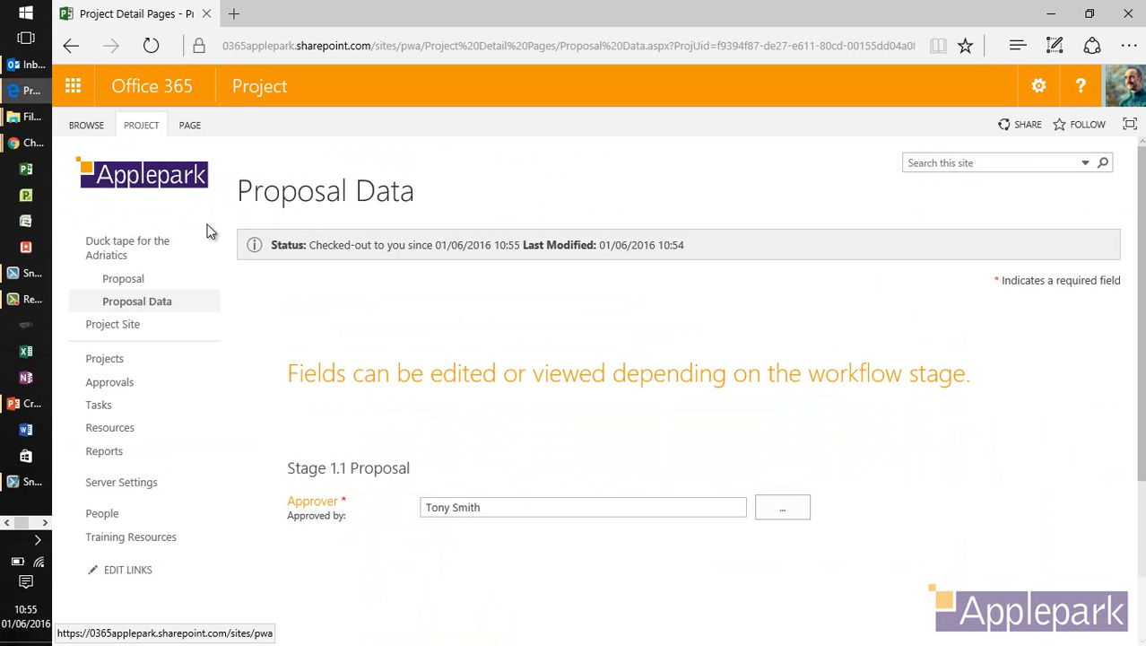
Check the project's workflow status page and submit the project to the next workflow stage.
{"action": "left_click", "coordinate": [142, 124]}
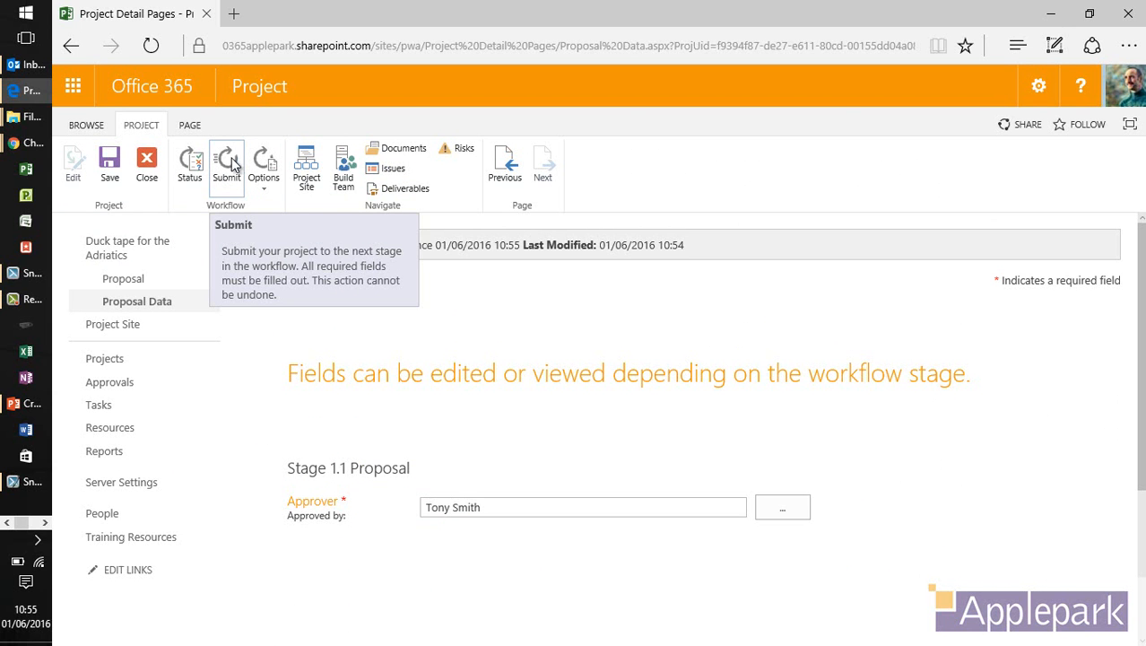
{"action": "left_click", "coordinate": [189, 172]}
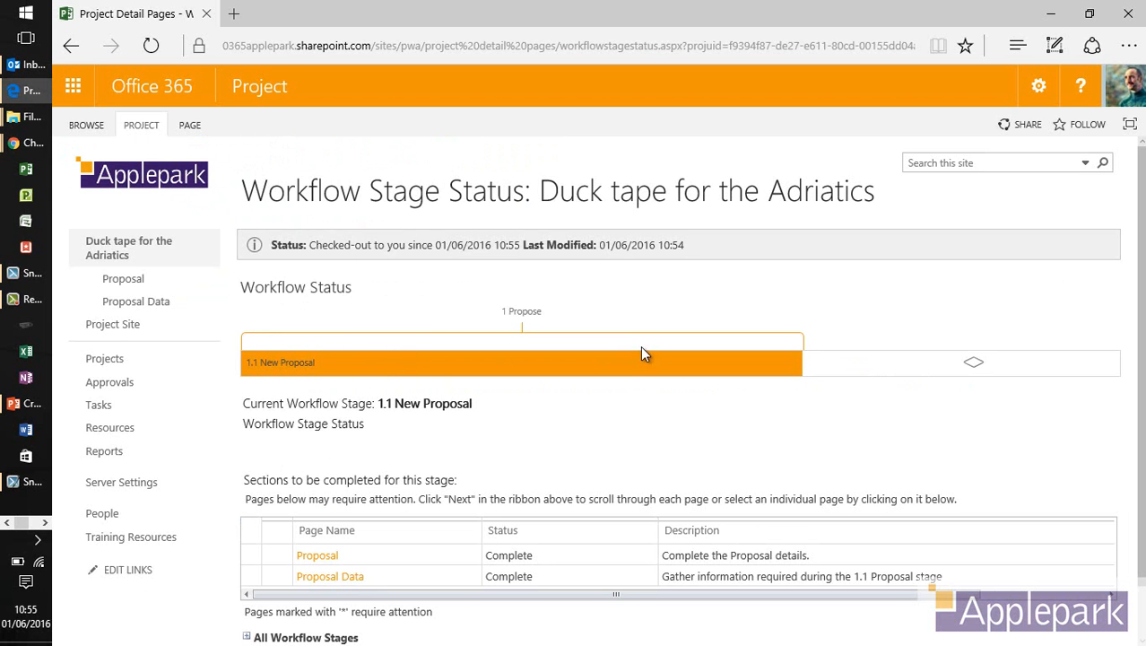
{"action": "left_click", "coordinate": [150, 133]}
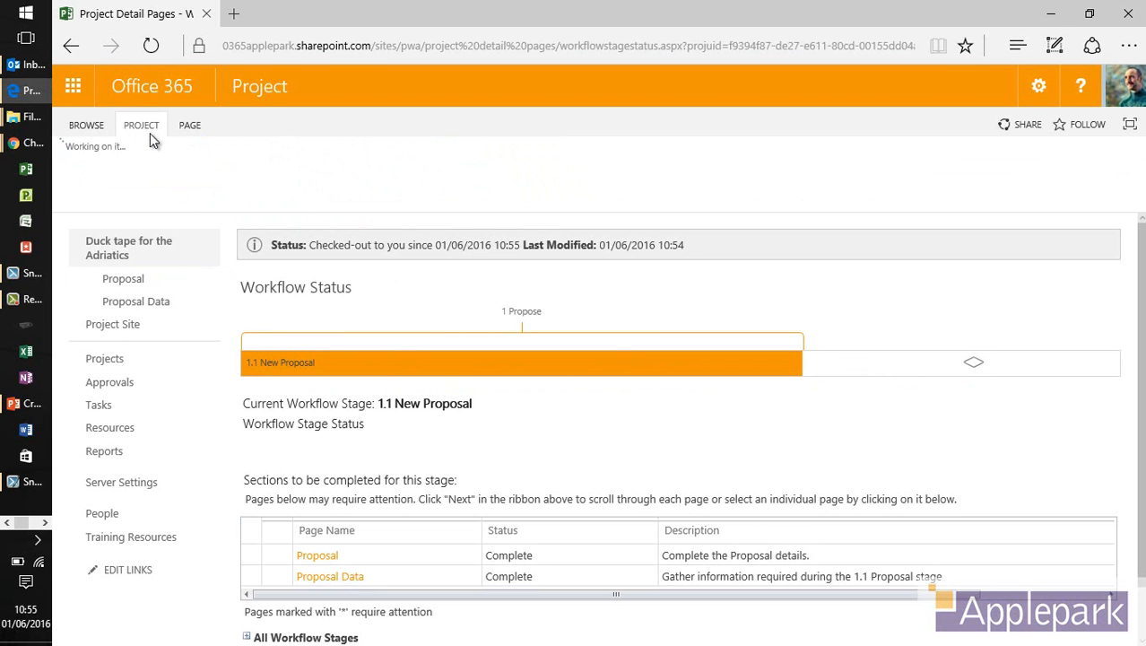
{"action": "left_click", "coordinate": [226, 163]}
{"action": "left_click", "coordinate": [467, 384]}
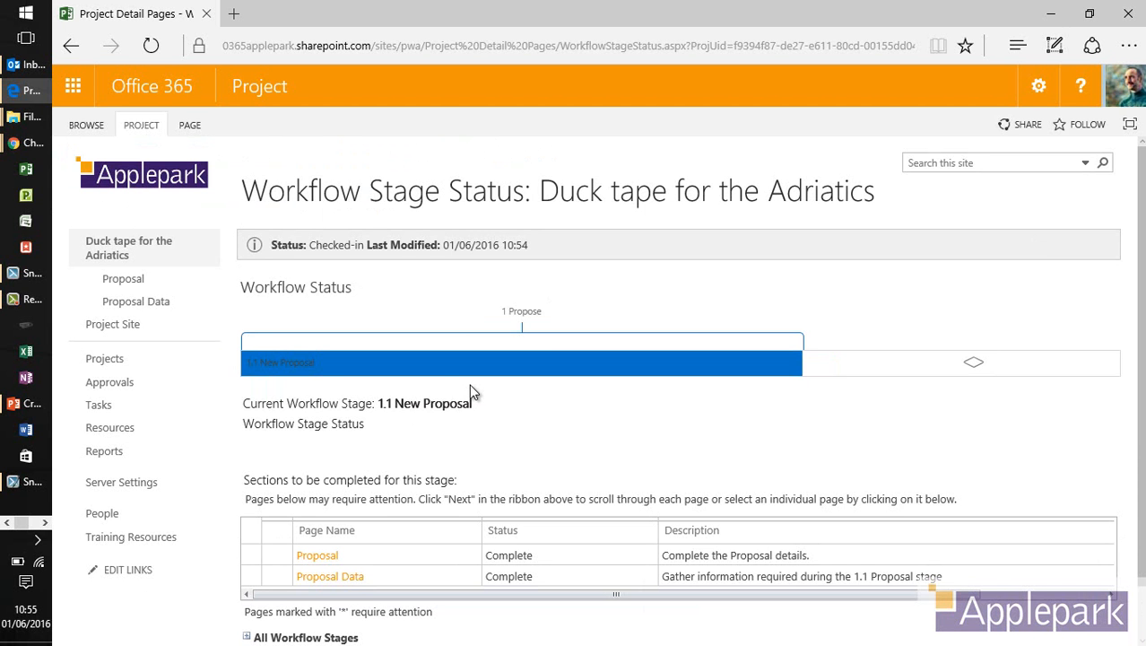
Expand All Workflow Stages and examine the state of the submitted 1.1 New Proposal stage.
{"action": "scroll", "coordinate": [504, 416], "scroll_direction": "down", "scroll_amount": 1}
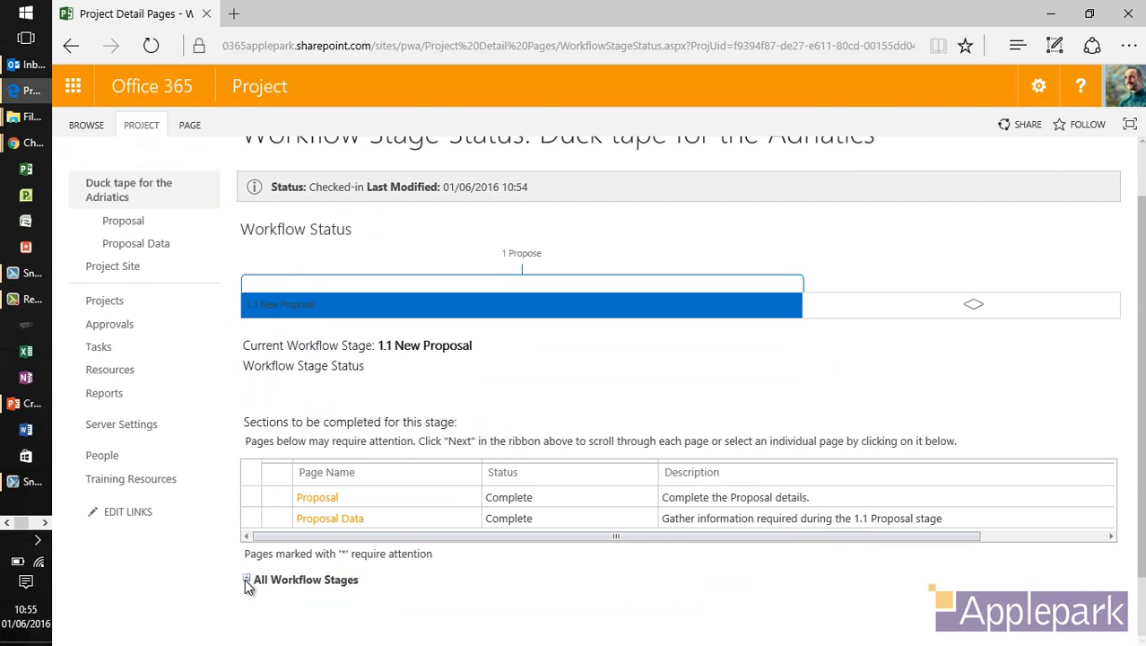
{"action": "left_click", "coordinate": [247, 580]}
{"action": "scroll", "coordinate": [521, 573], "scroll_direction": "down", "scroll_amount": 2}
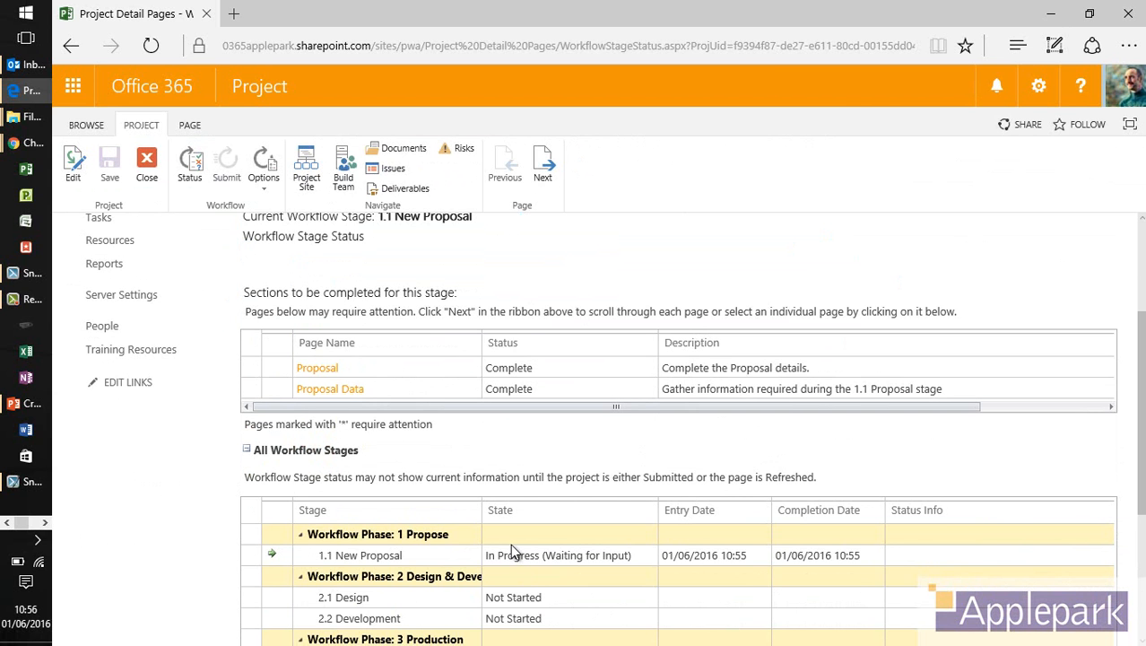
Switch to the approver's Outlook mailbox in Chrome and approve the Duck tape for the Adriatics task through its assignment e-mail.
{"action": "mouse_move", "coordinate": [34, 144]}
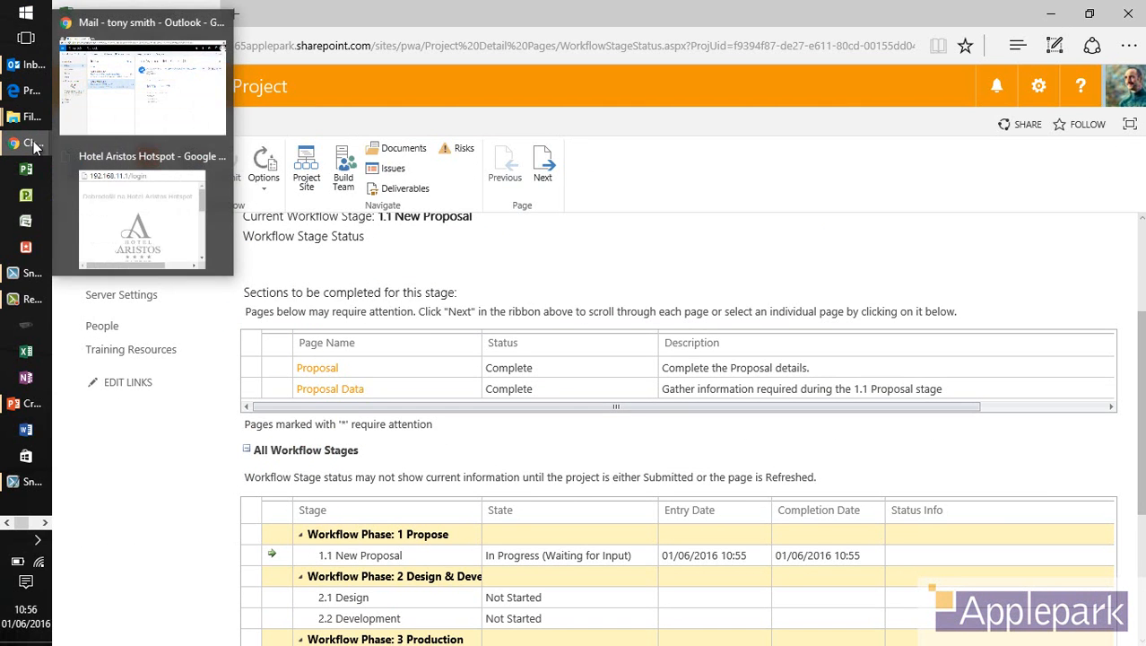
{"action": "left_click", "coordinate": [141, 121]}
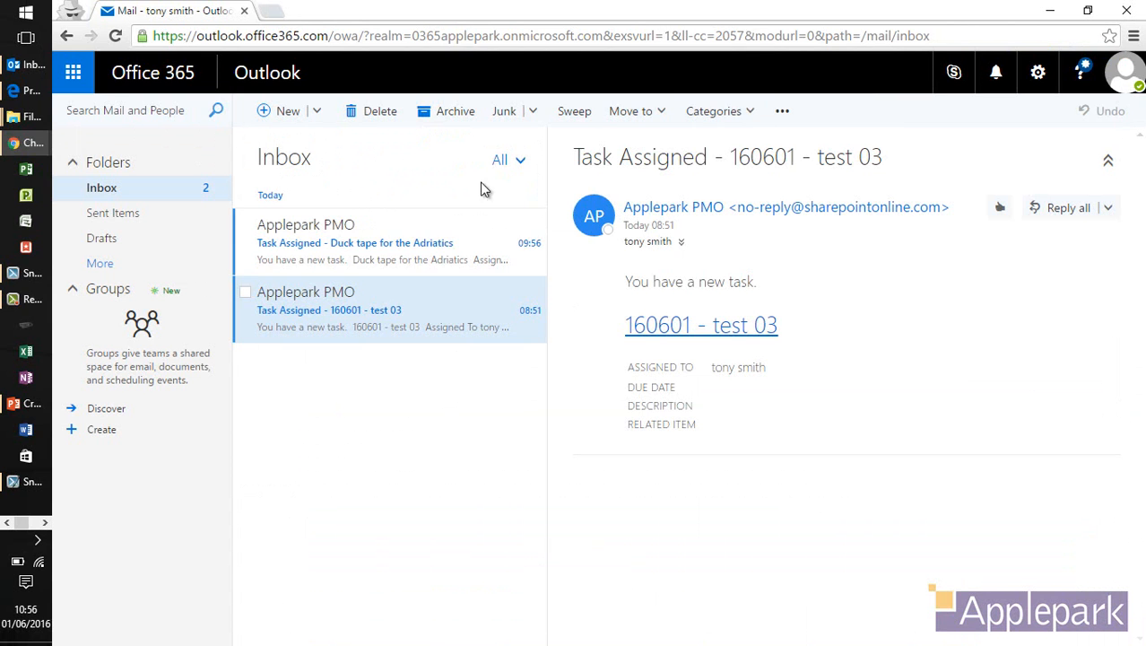
{"action": "left_click", "coordinate": [416, 247]}
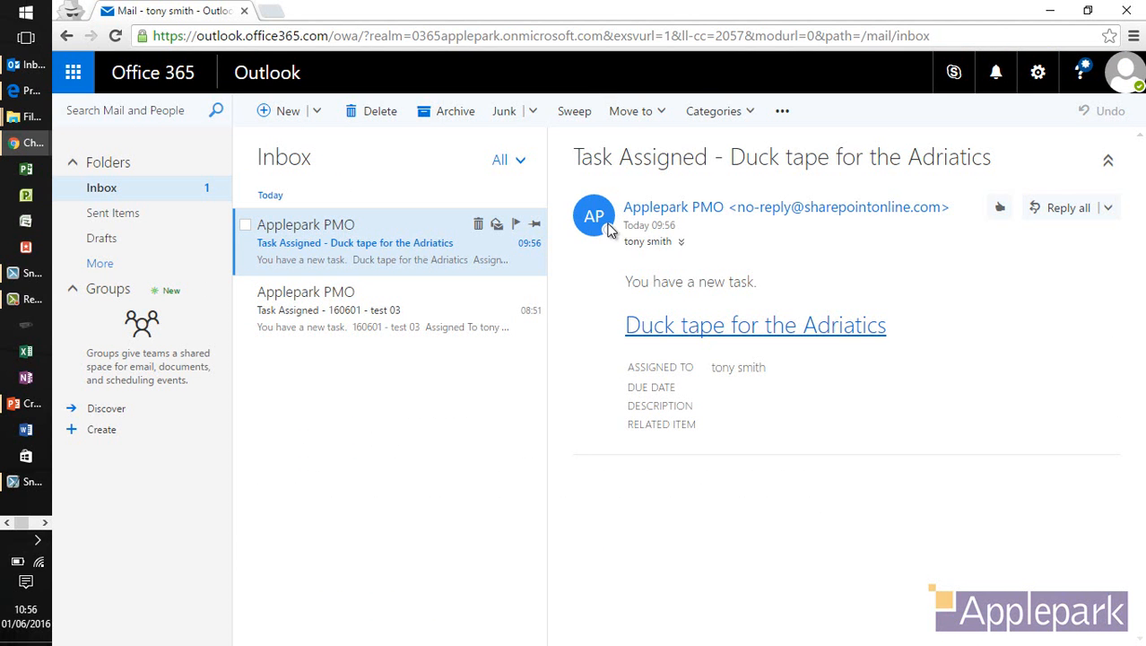
{"action": "left_click", "coordinate": [734, 326]}
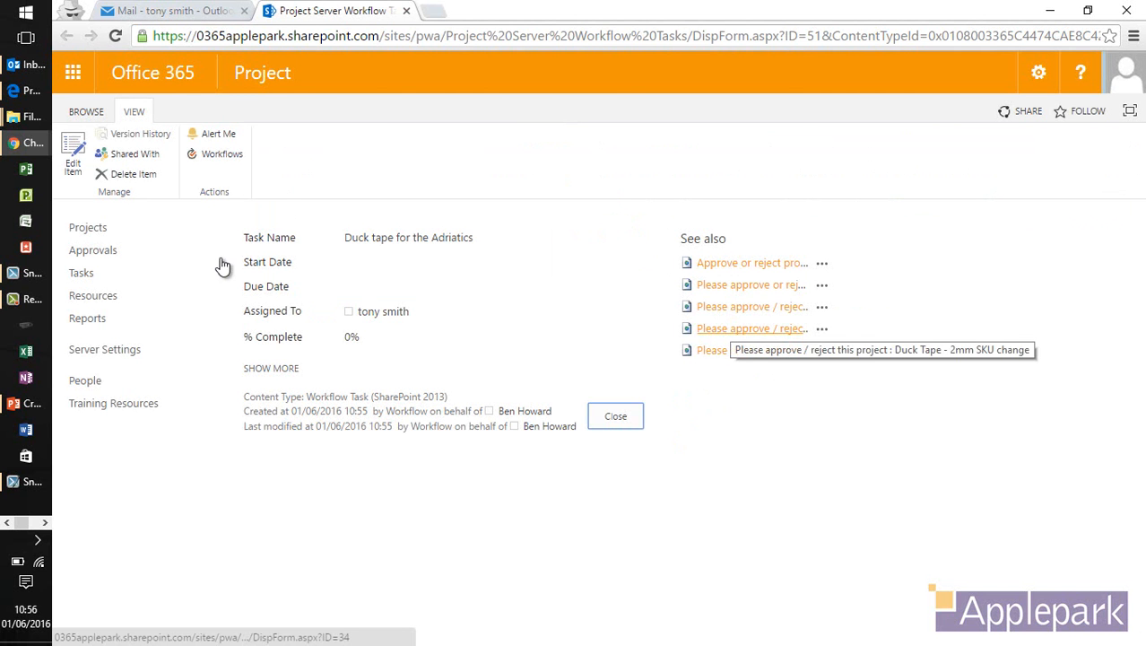
{"action": "left_click", "coordinate": [73, 158]}
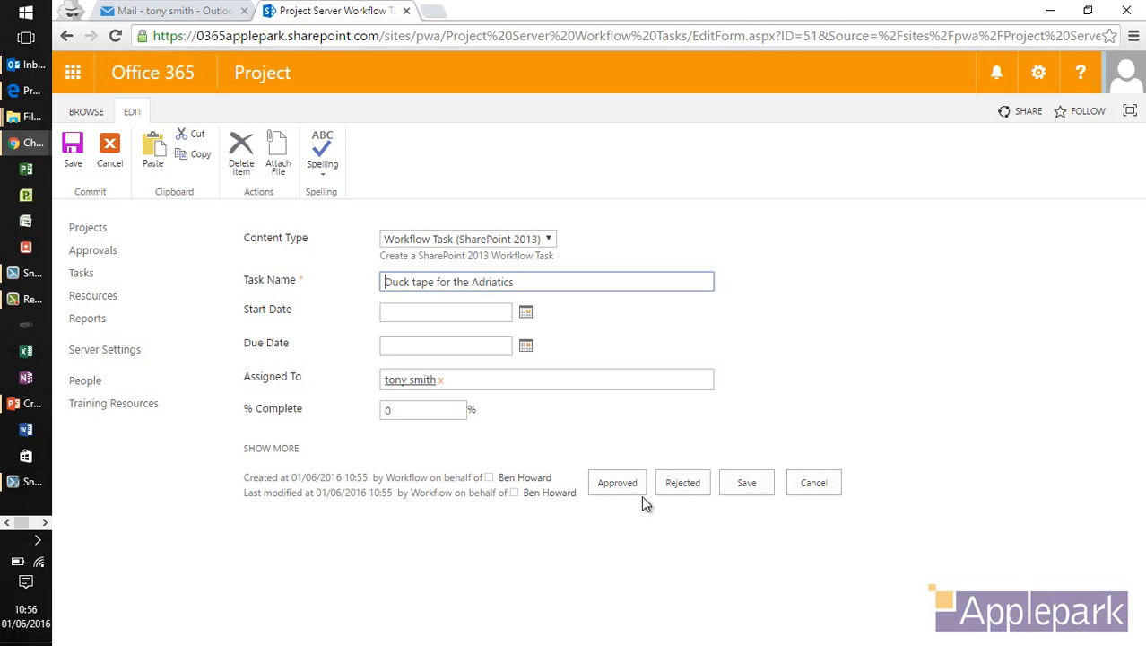
{"action": "left_click", "coordinate": [627, 490]}
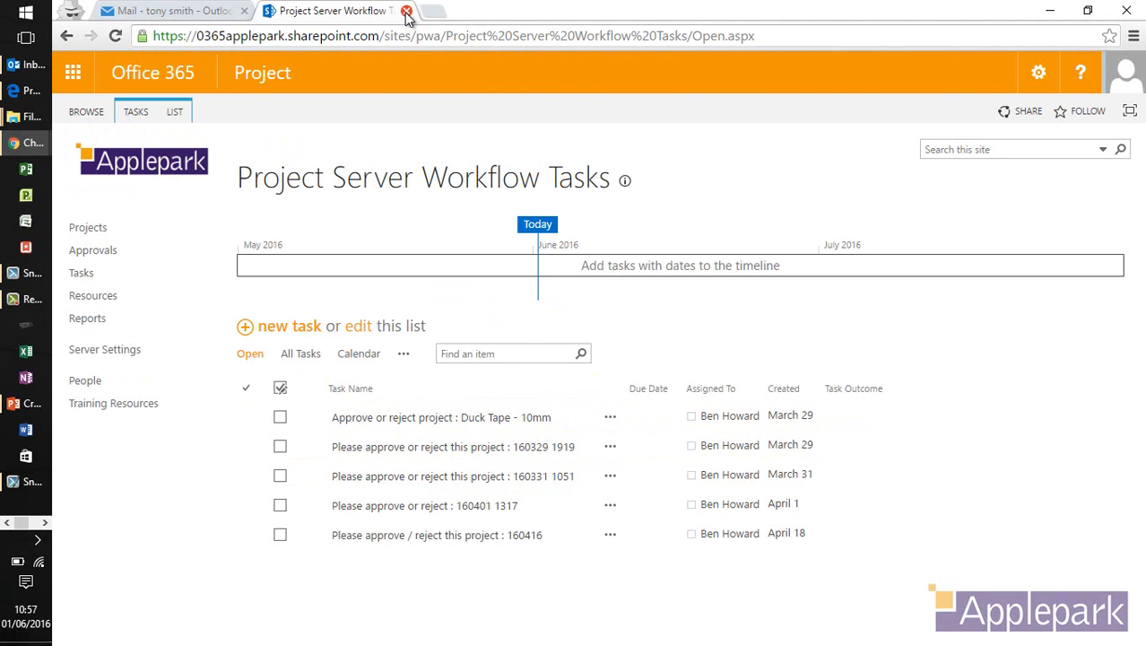
Return to the project in Edge, close it, and check which workflow stage it is listed under in Project Center.
{"action": "left_click", "coordinate": [32, 91]}
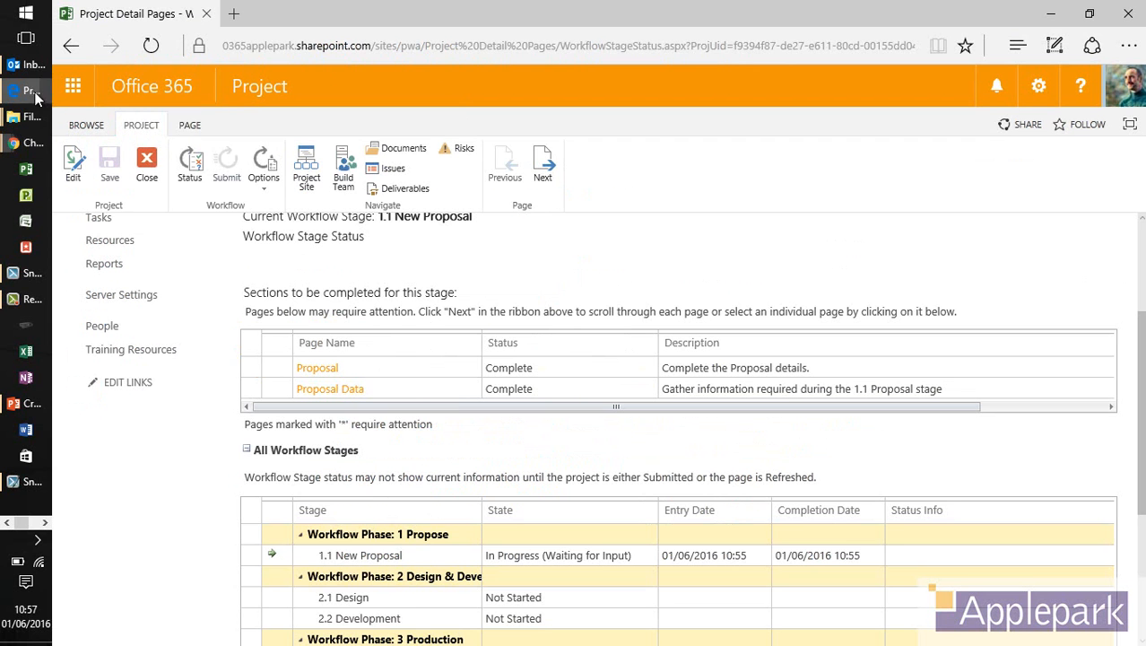
{"action": "left_click", "coordinate": [154, 168]}
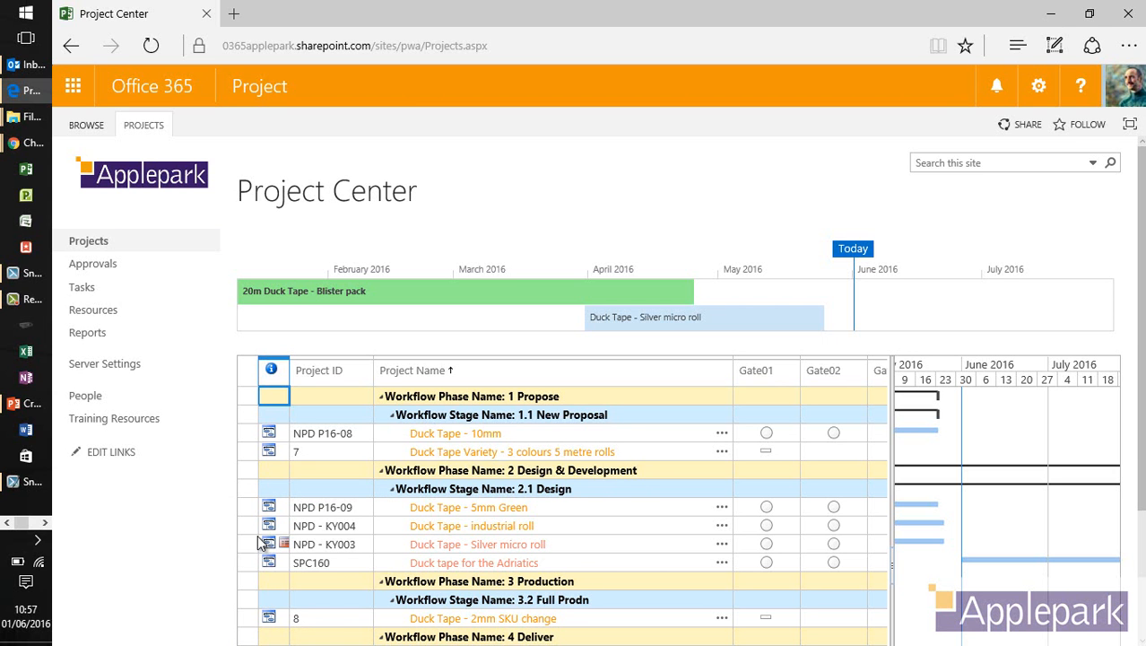
{"action": "scroll", "coordinate": [571, 567], "scroll_direction": "down", "scroll_amount": 3}
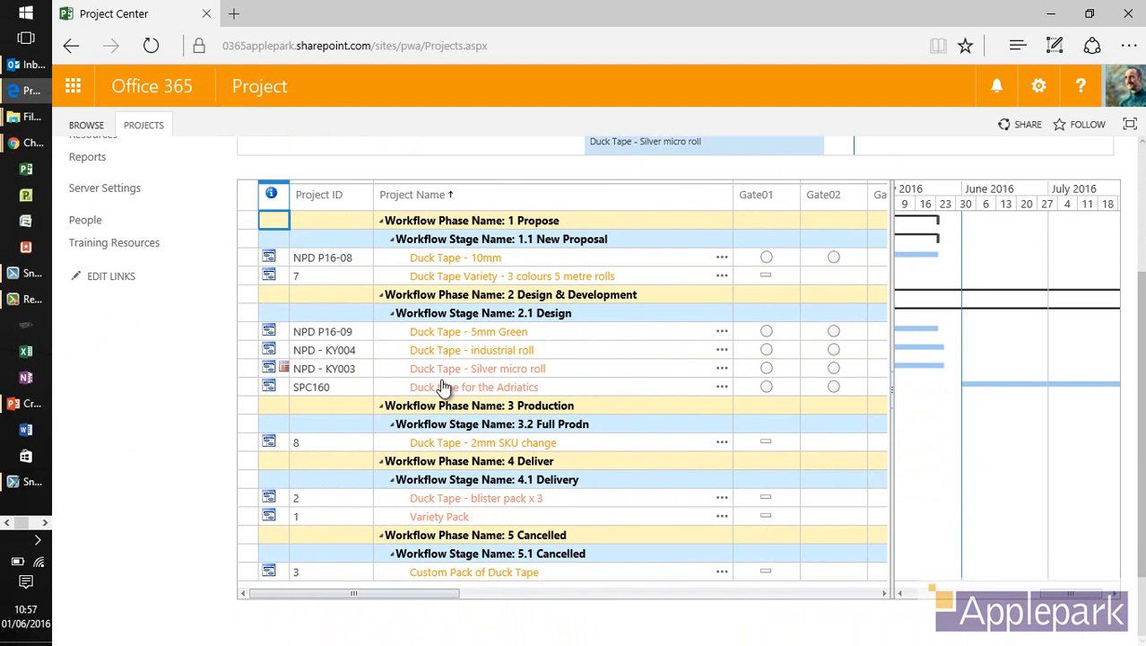
Reopen Duck tape for the Adriatics, check it out for editing, and view its Proposal Data page.
{"action": "left_click", "coordinate": [451, 392]}
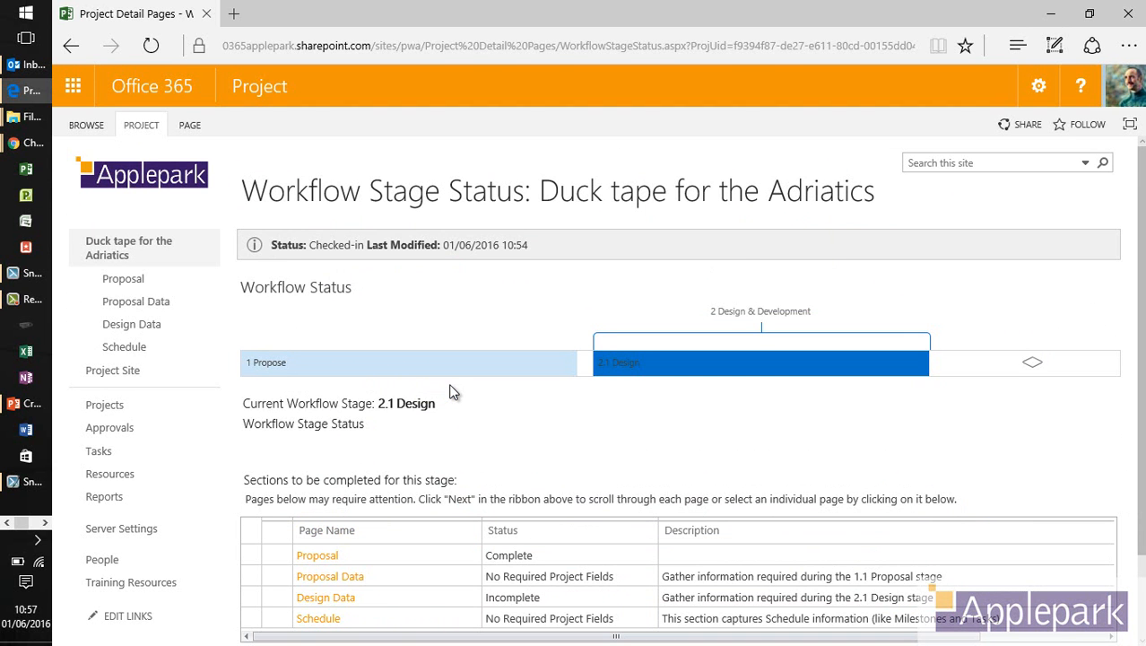
{"action": "scroll", "coordinate": [459, 394], "scroll_direction": "down", "scroll_amount": 2}
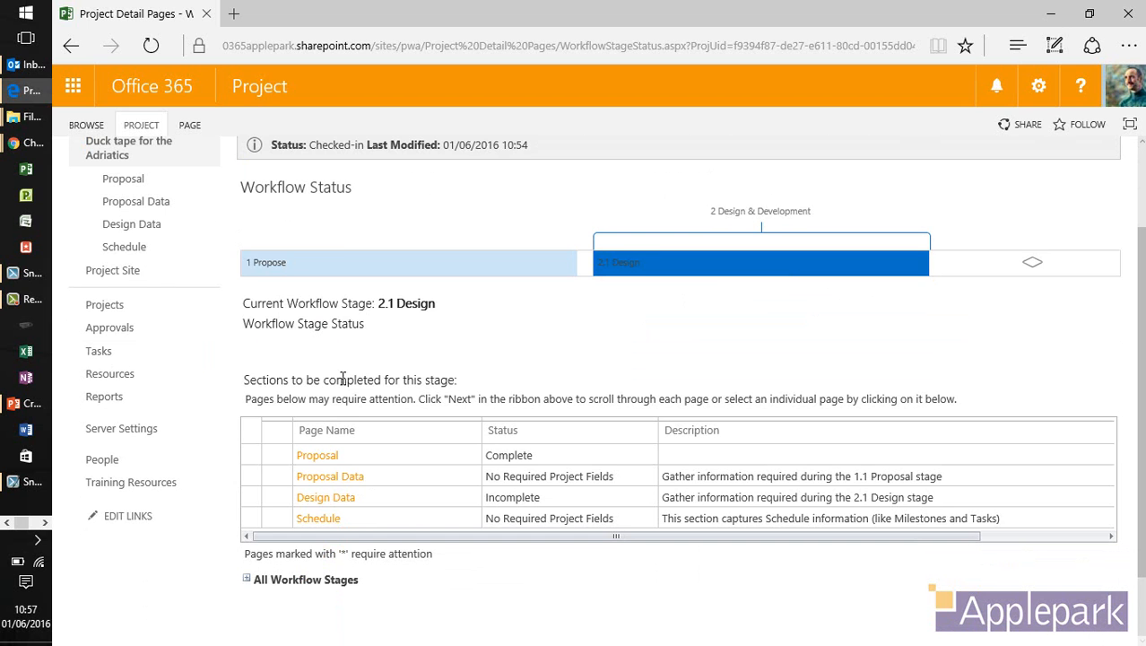
{"action": "left_click", "coordinate": [141, 125]}
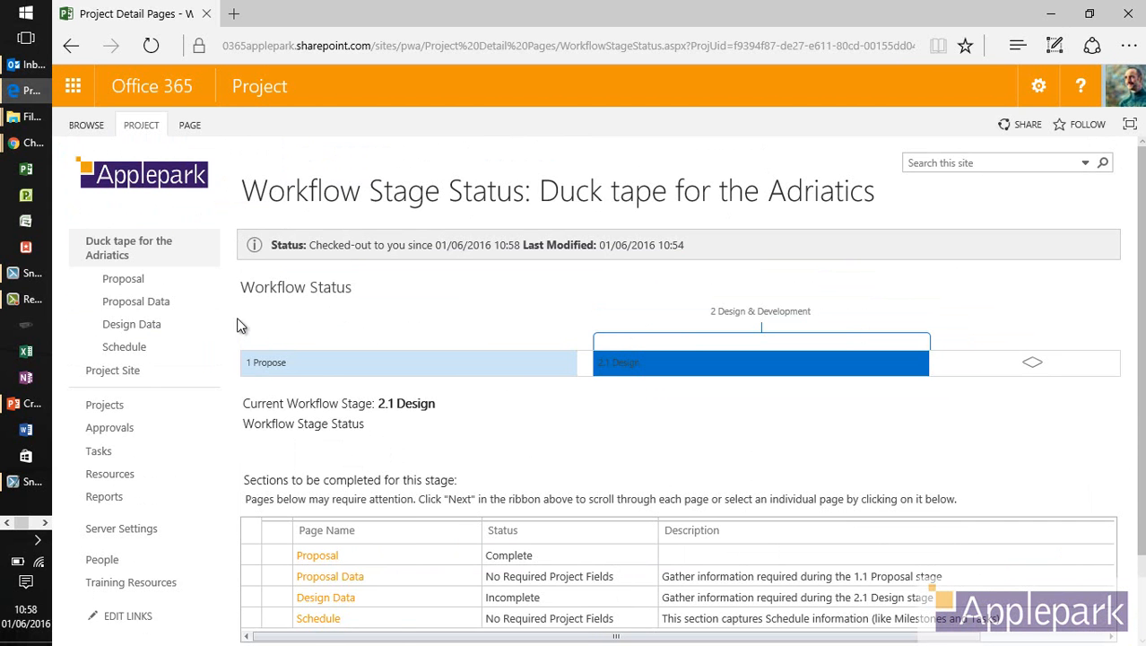
{"action": "left_click", "coordinate": [171, 303]}
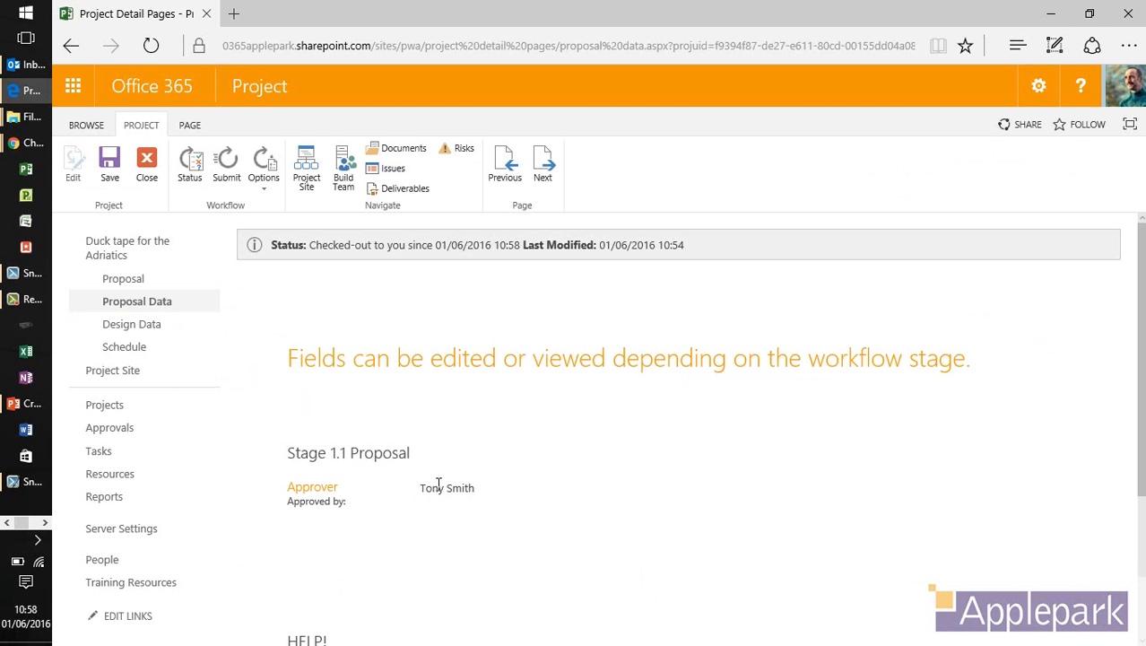
Fill in the Test Criteria on the Design Data page with "Please make sure this is waterproof" and save the project.
{"action": "left_click", "coordinate": [159, 326]}
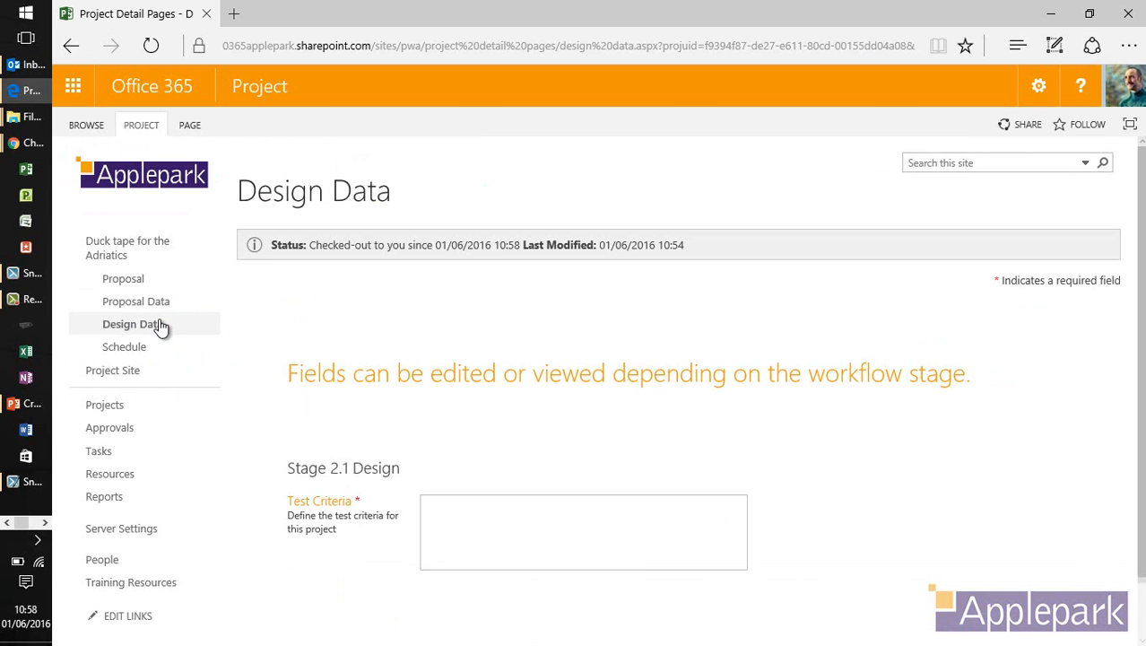
{"action": "scroll", "coordinate": [576, 430], "scroll_direction": "down", "scroll_amount": 2}
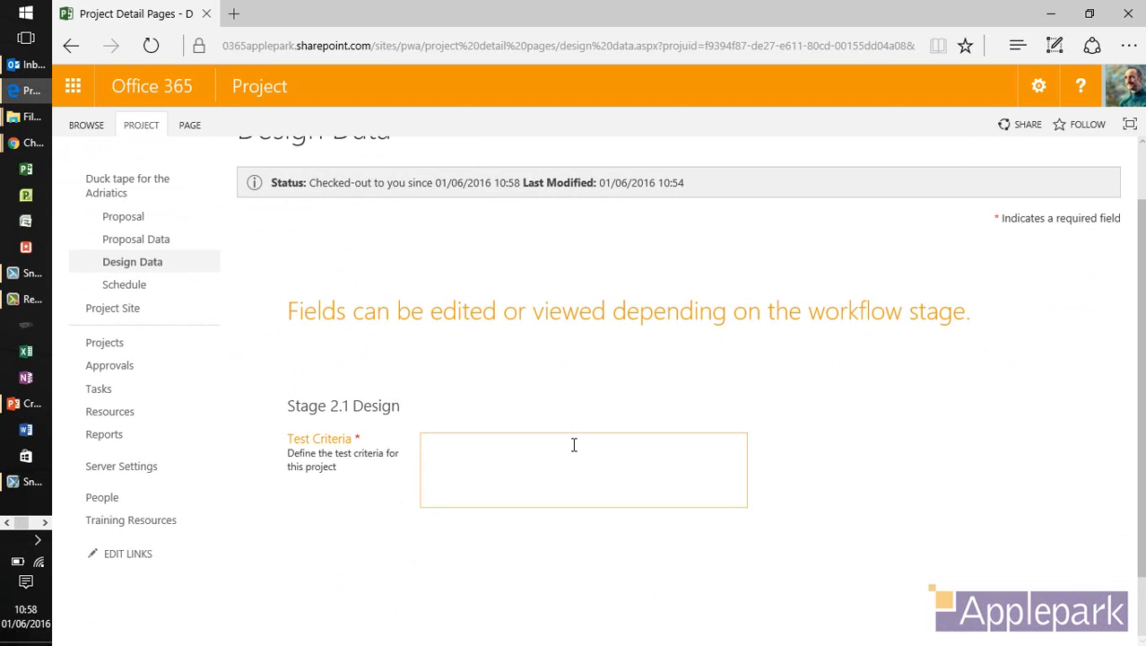
{"action": "left_click", "coordinate": [573, 443]}
{"action": "type", "text": "Please "}
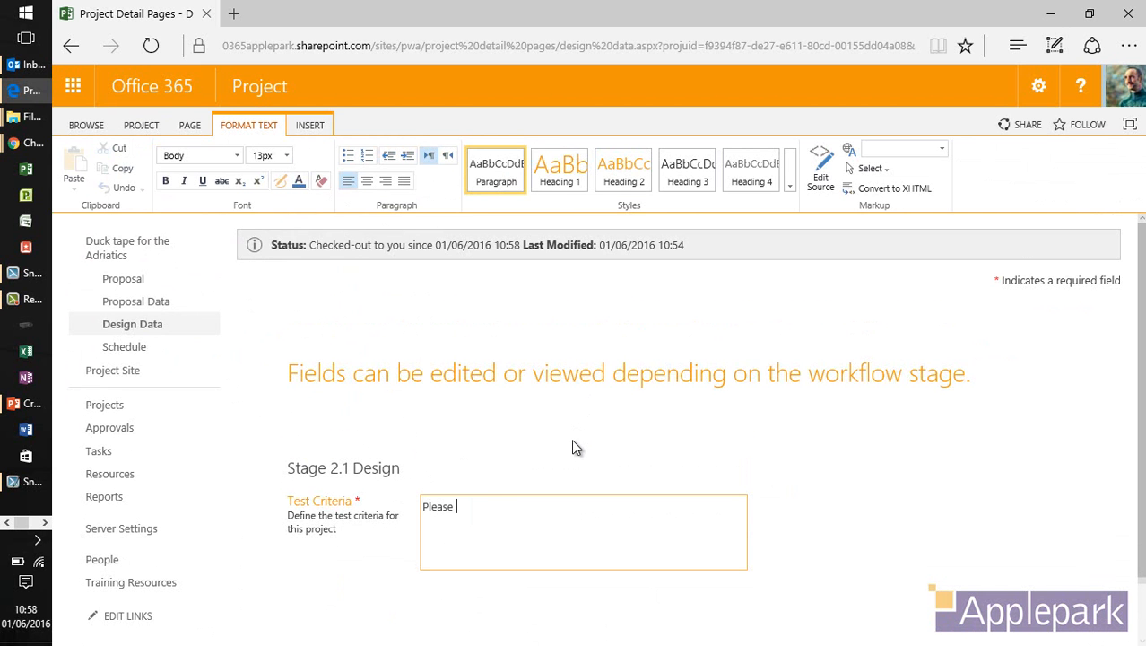
{"action": "type", "text": "make sure this is waterproof"}
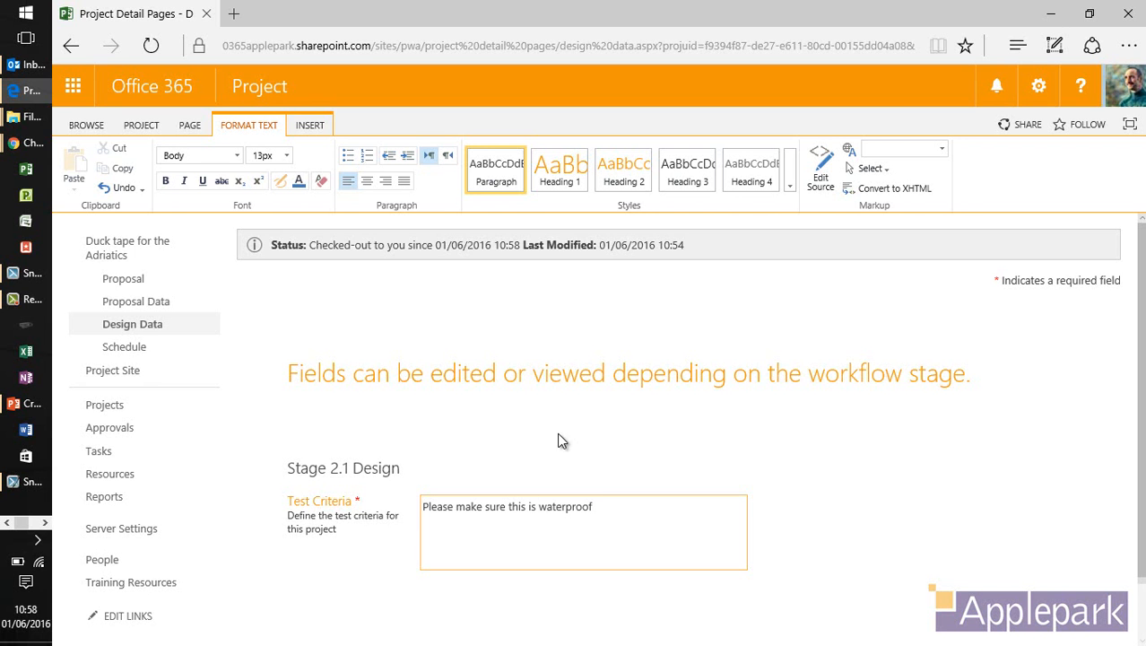
{"action": "left_click", "coordinate": [143, 126]}
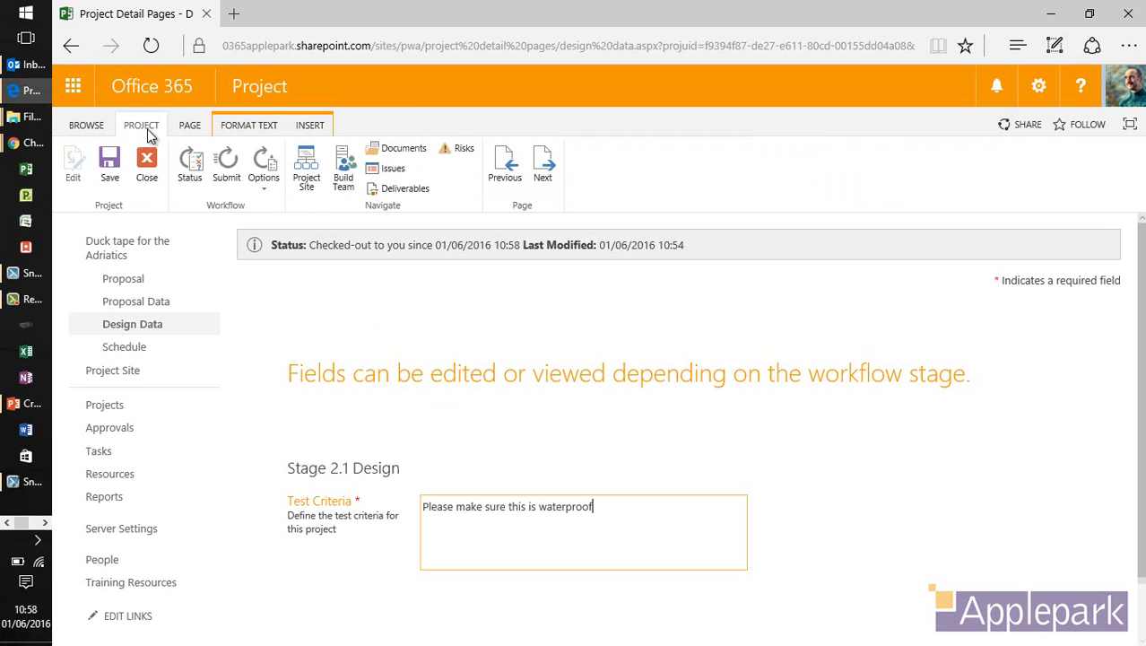
{"action": "left_click", "coordinate": [109, 164]}
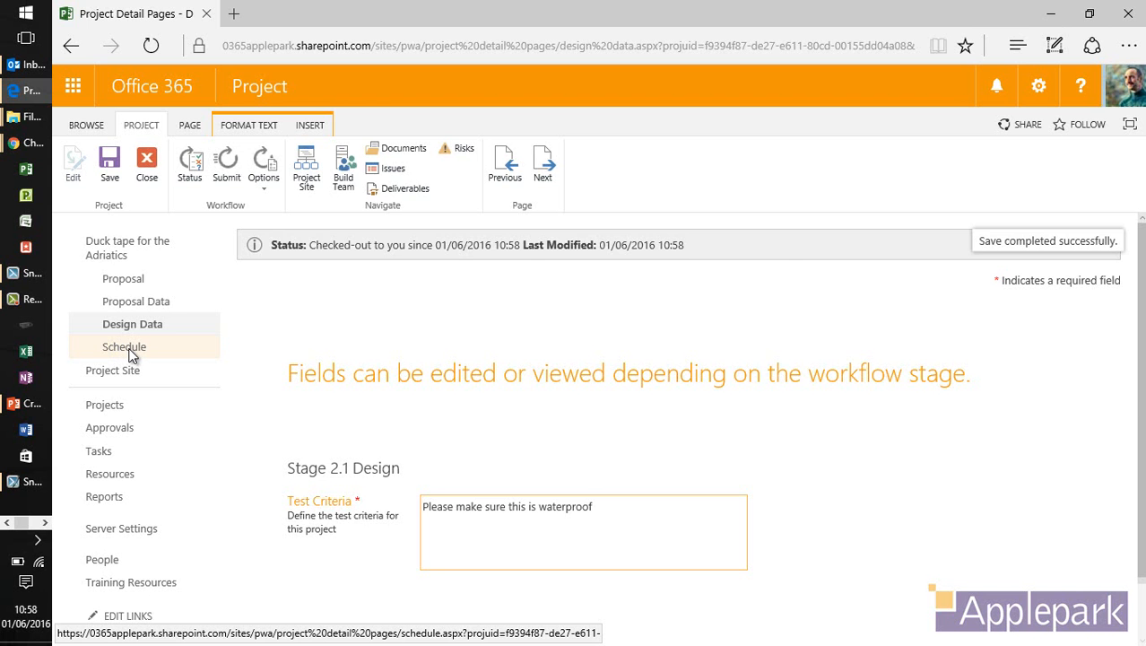
Try to open the project's Schedule page.
{"action": "left_click", "coordinate": [129, 350]}
{"action": "left_click", "coordinate": [745, 389]}
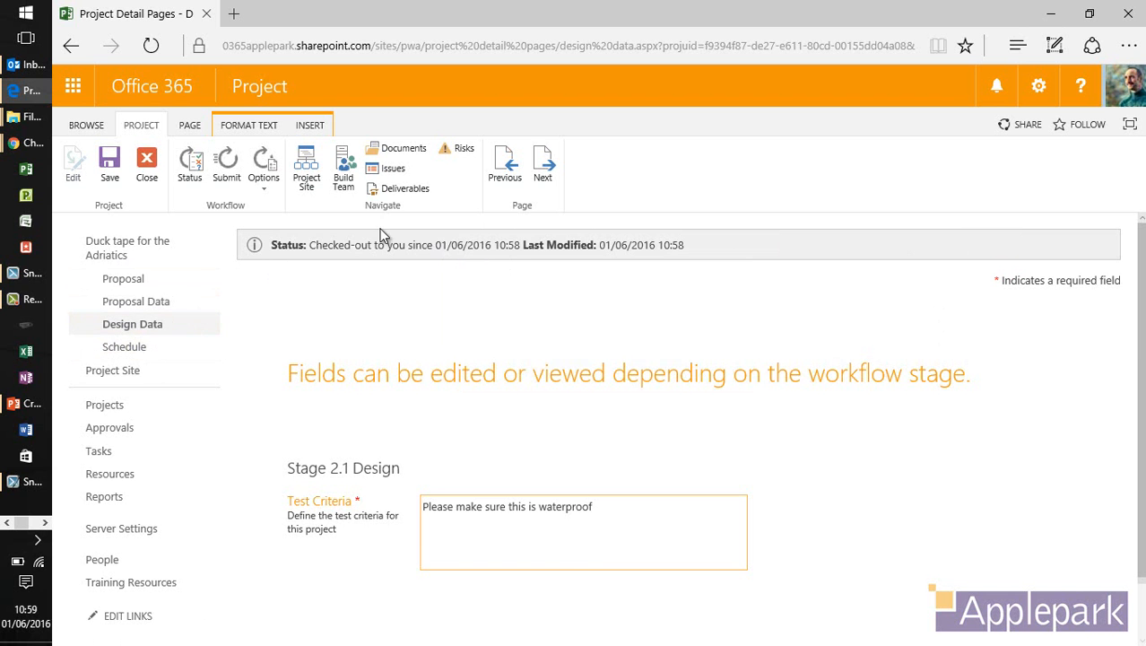
Open the Schedule page of Duck tape for the Adriatics from Design Data without discarding the entered test criteria.
{"action": "left_click", "coordinate": [150, 350]}
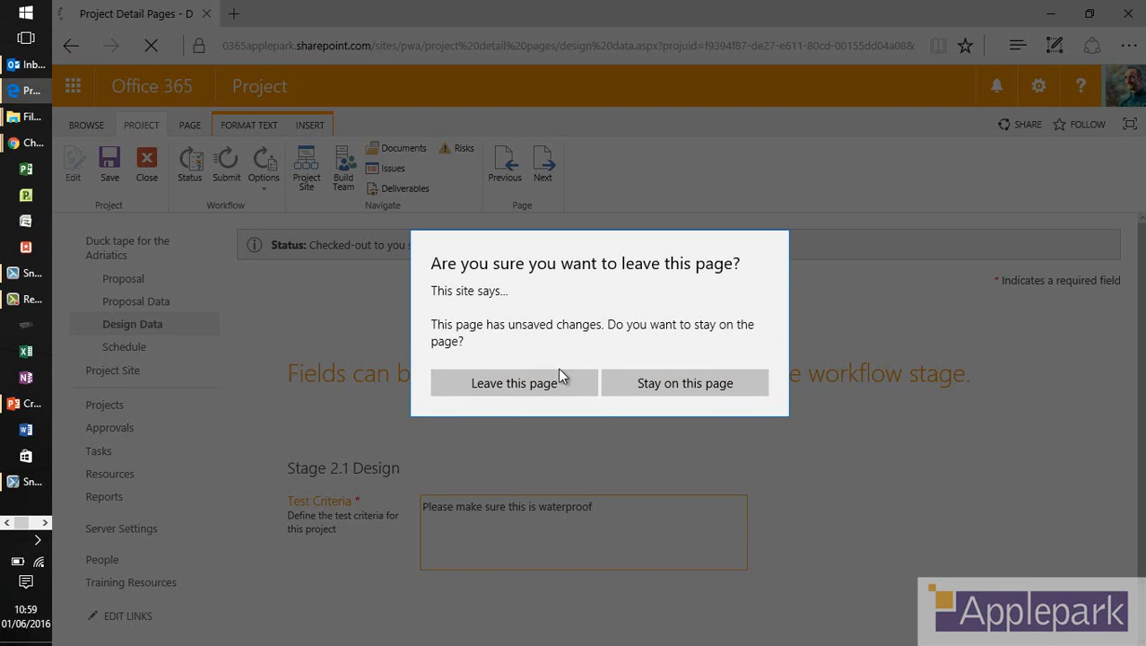
{"action": "left_click", "coordinate": [631, 382]}
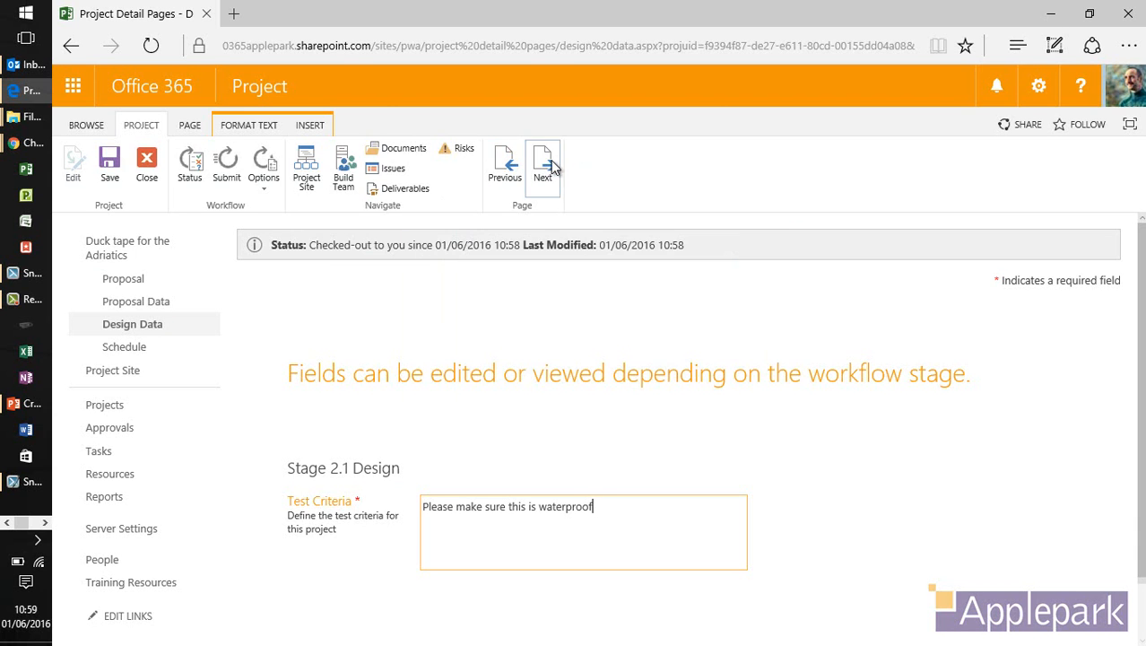
{"action": "left_click", "coordinate": [554, 164]}
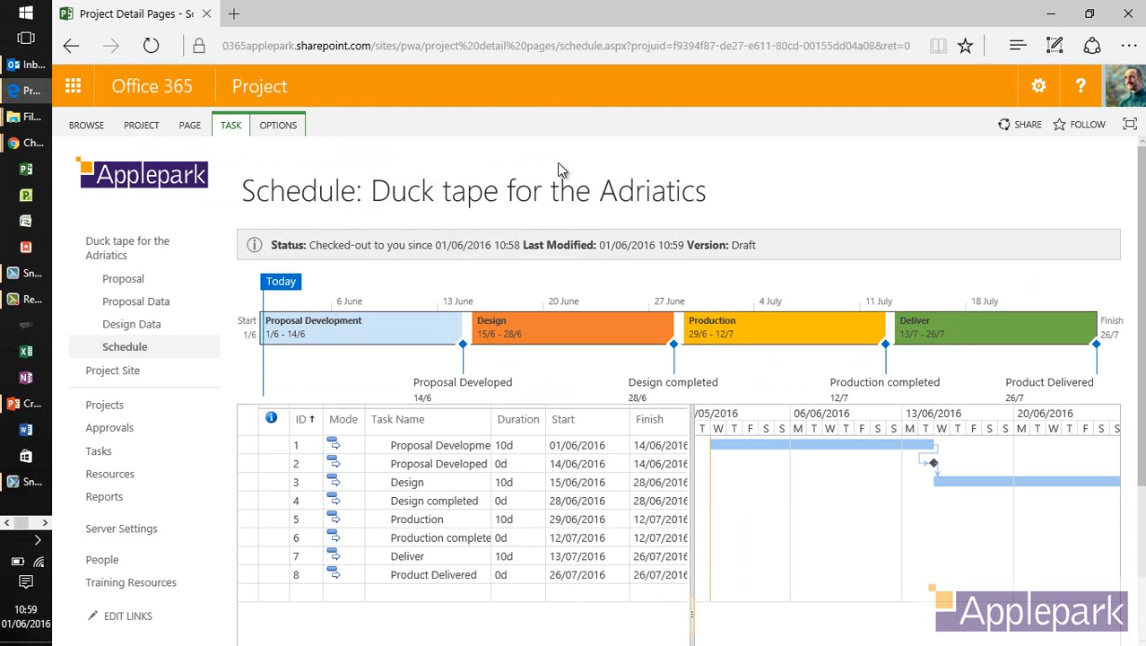
Submit the project's workflow from the Design stage to the Development stage and close the project.
{"action": "left_click", "coordinate": [160, 129]}
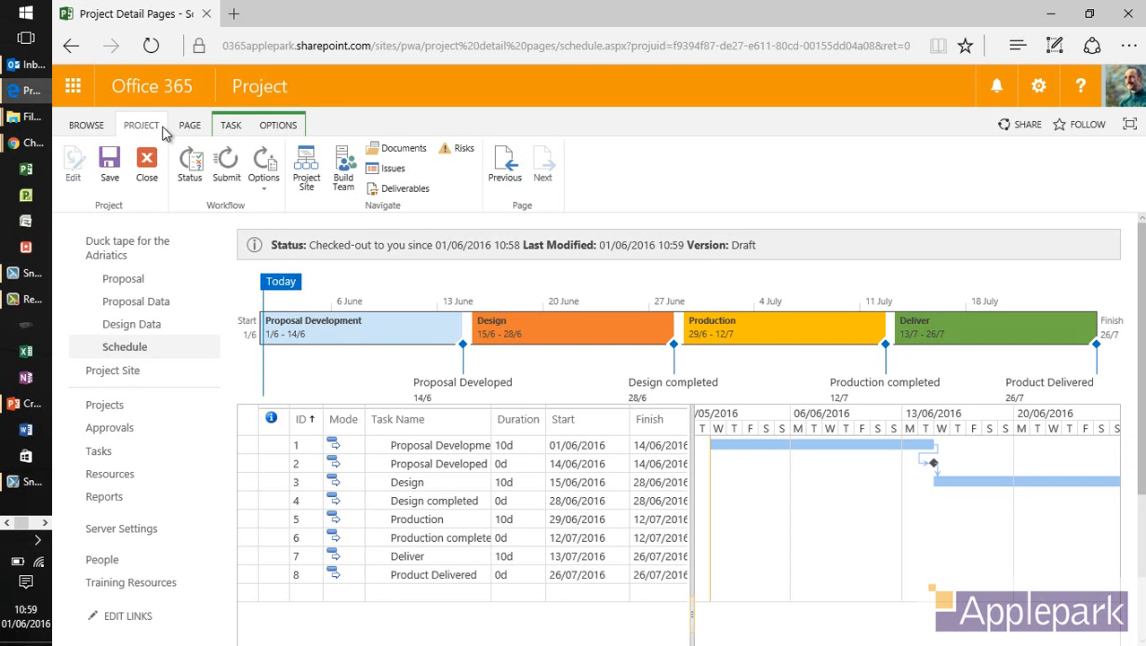
{"action": "left_click", "coordinate": [228, 166]}
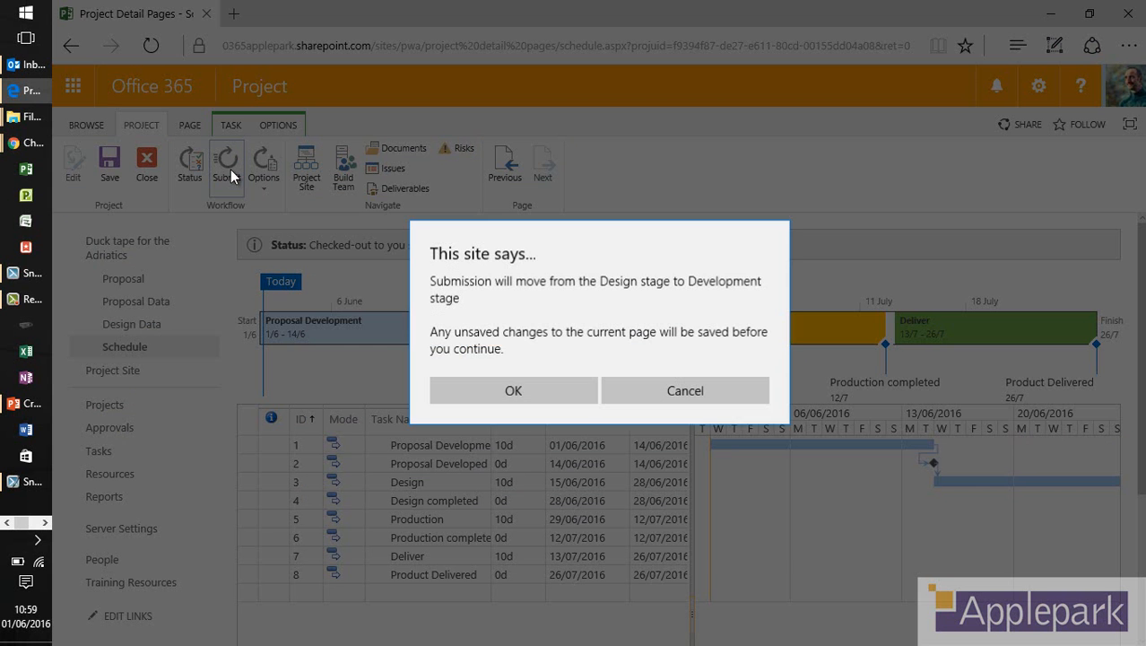
{"action": "left_click", "coordinate": [530, 389]}
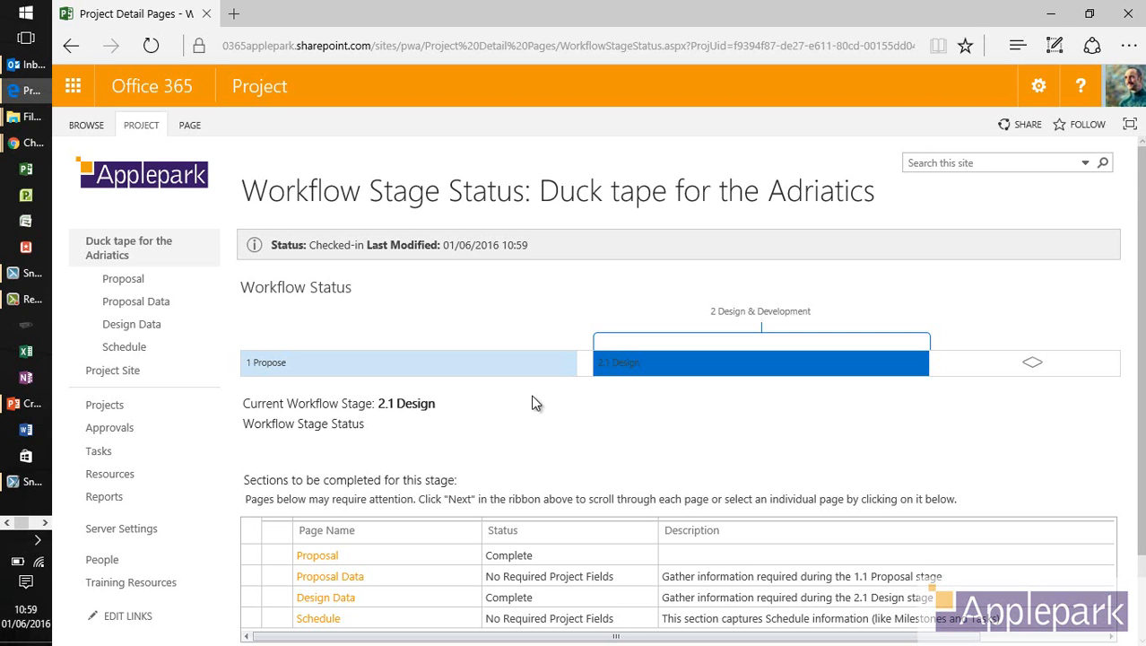
{"action": "left_click", "coordinate": [148, 130]}
{"action": "left_click", "coordinate": [146, 161]}
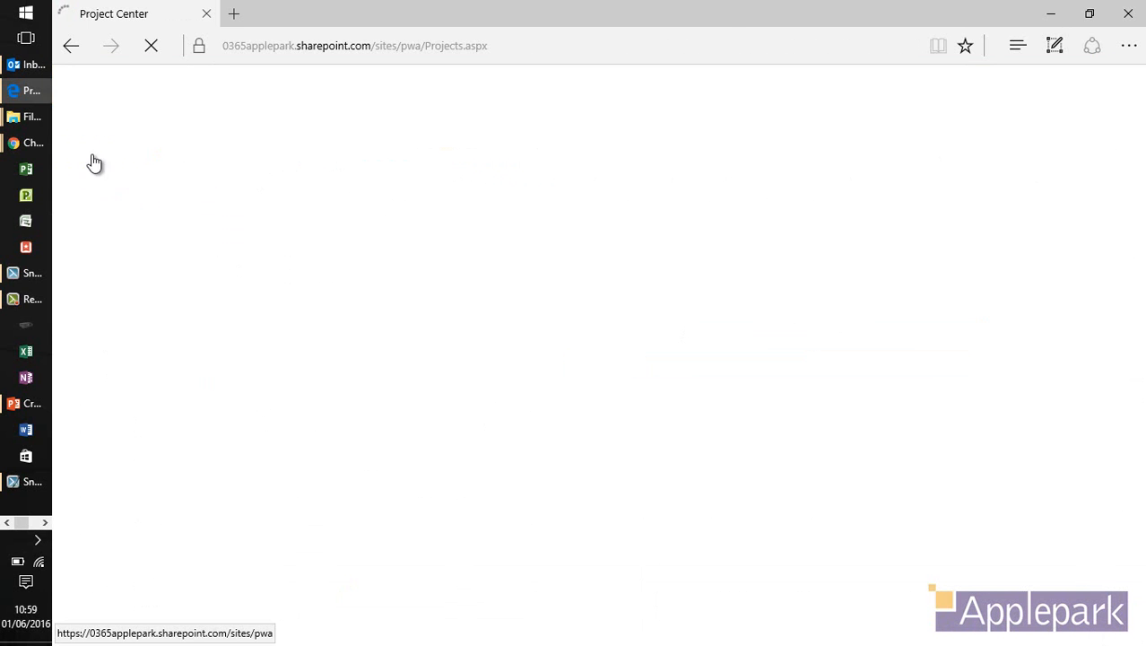
Switch to Chrome and check the approver's Outlook inbox for the new task assignment on Duck tape for the Adriatics.
{"action": "mouse_move", "coordinate": [32, 143]}
{"action": "mouse_move", "coordinate": [90, 96]}
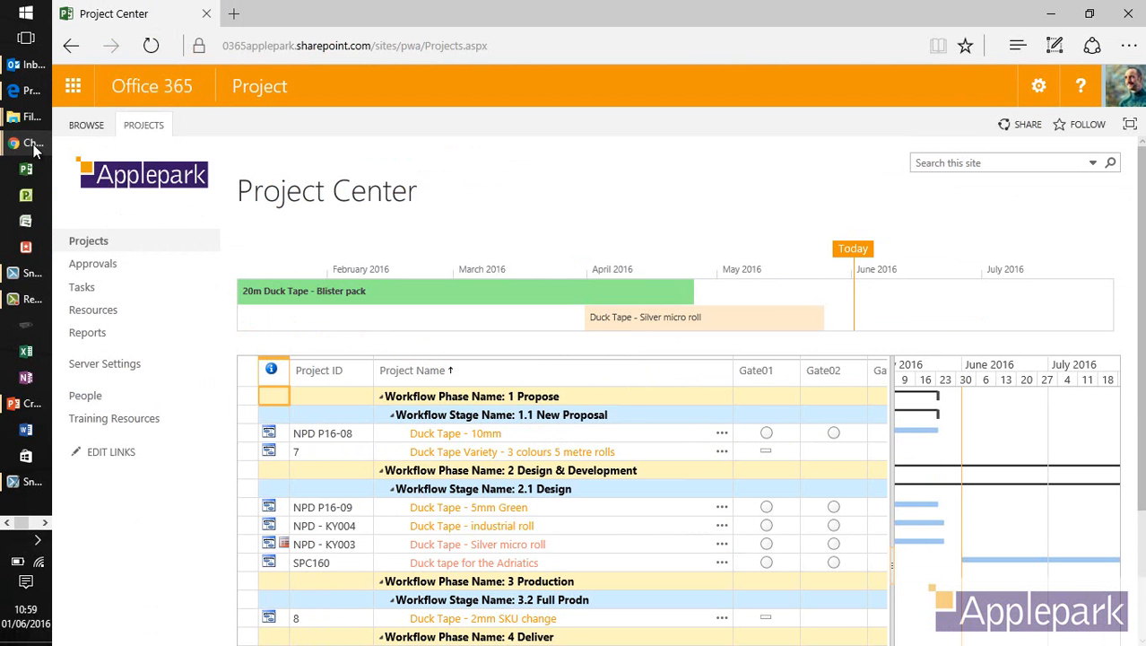
{"action": "left_click", "coordinate": [84, 106]}
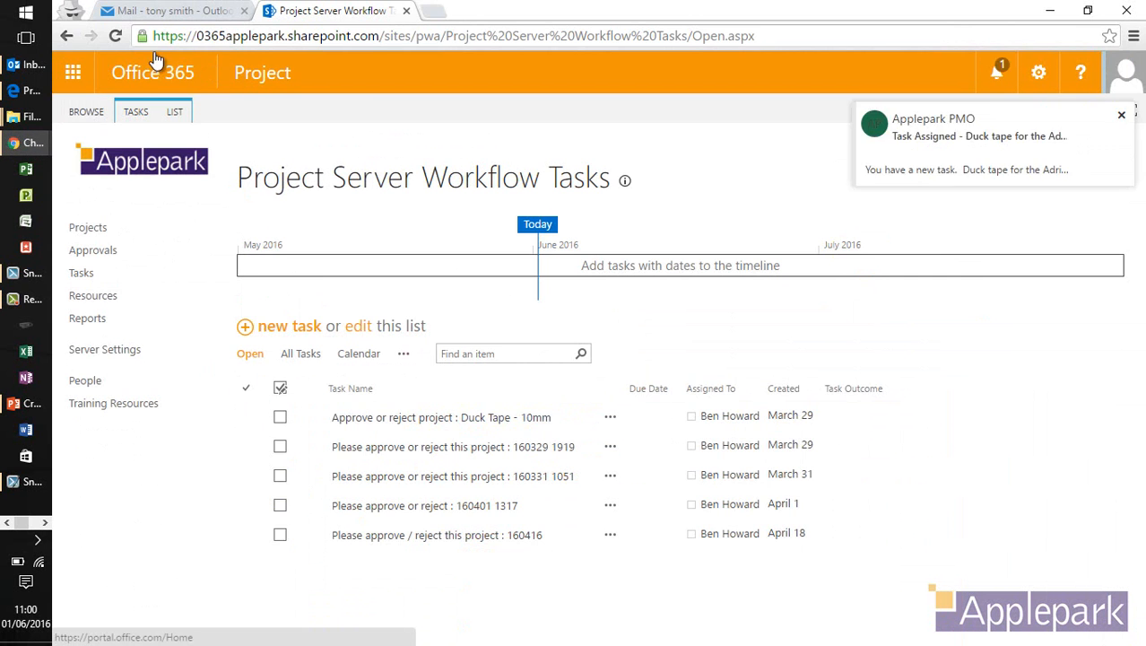
{"action": "left_click", "coordinate": [174, 13]}
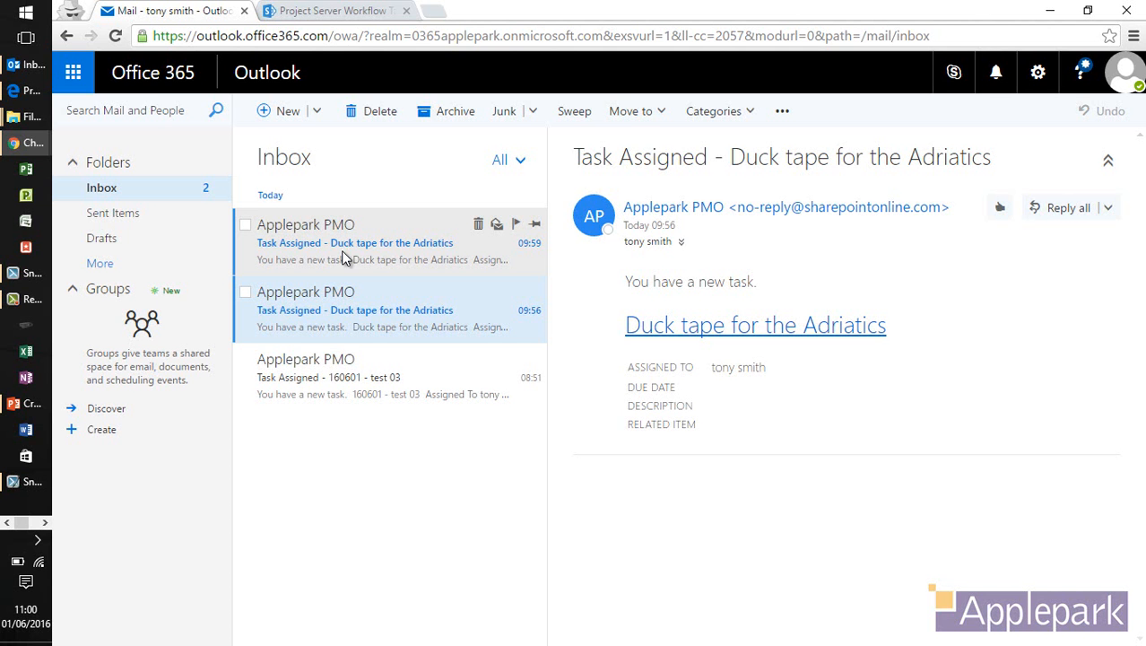
Switch to the CreatingWorkflowsInProjectOnline presentation in PowerPoint and start the slide show from the "Let's build a workflow!" slide.
{"action": "left_click", "coordinate": [32, 90]}
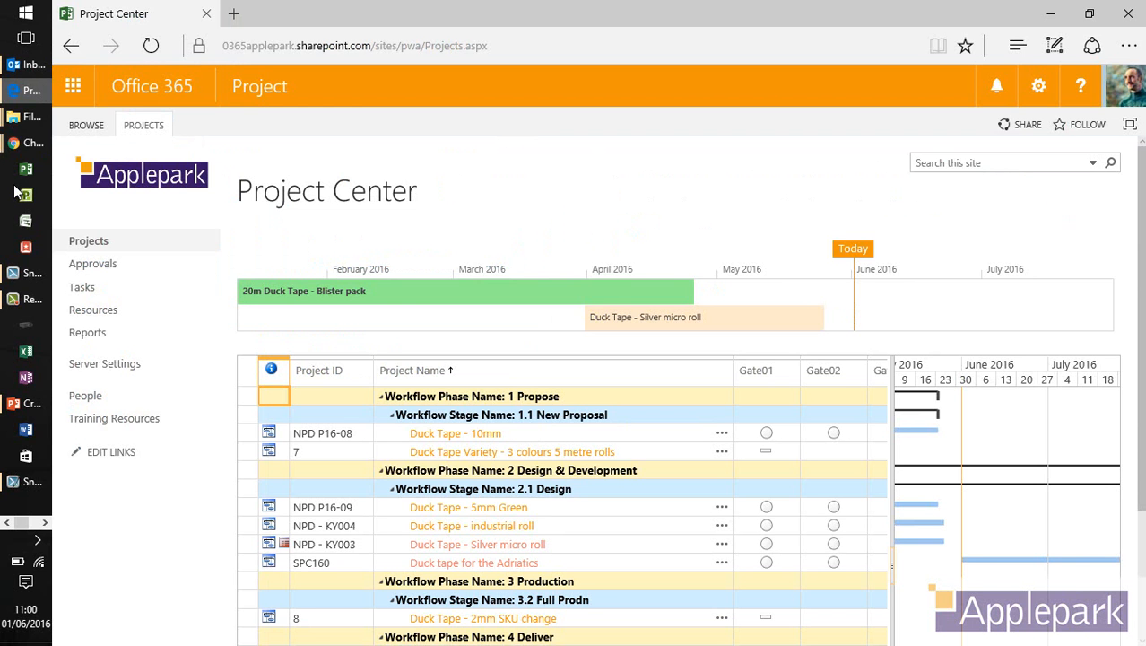
{"action": "mouse_move", "coordinate": [24, 412]}
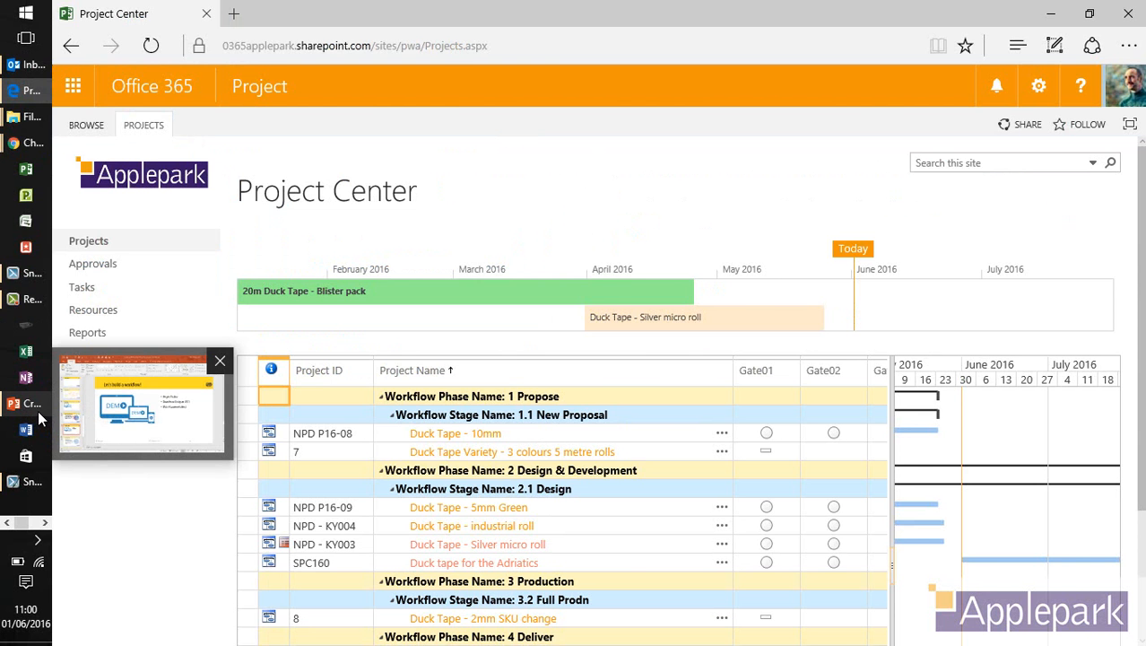
{"action": "left_click", "coordinate": [37, 410]}
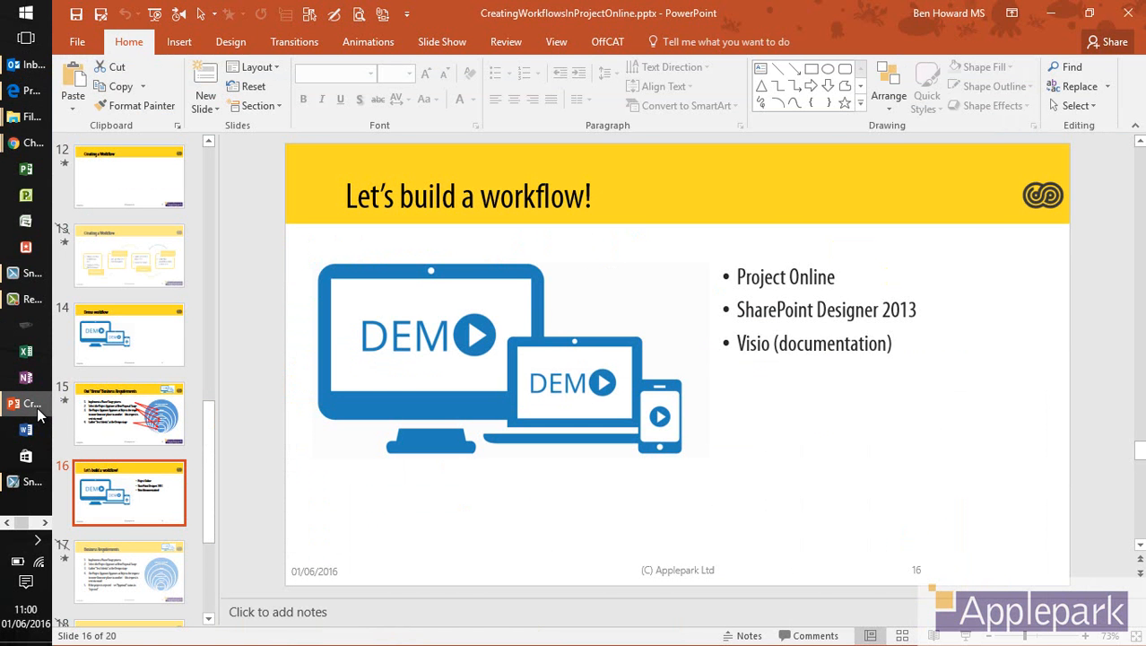
{"action": "key", "text": "shift+F5"}
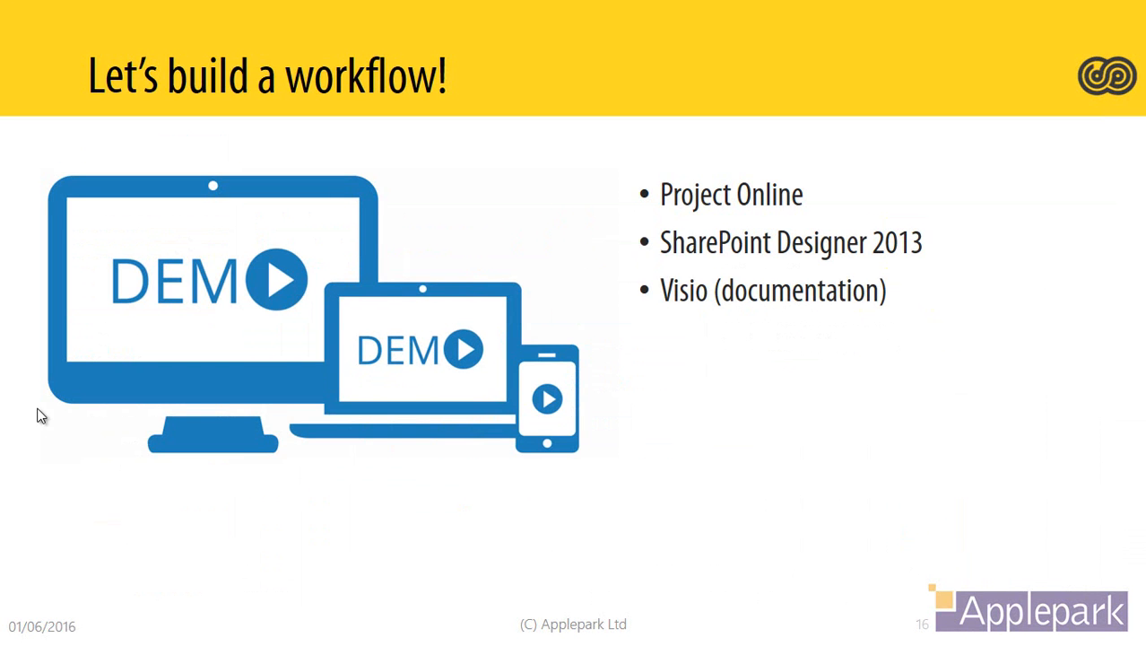